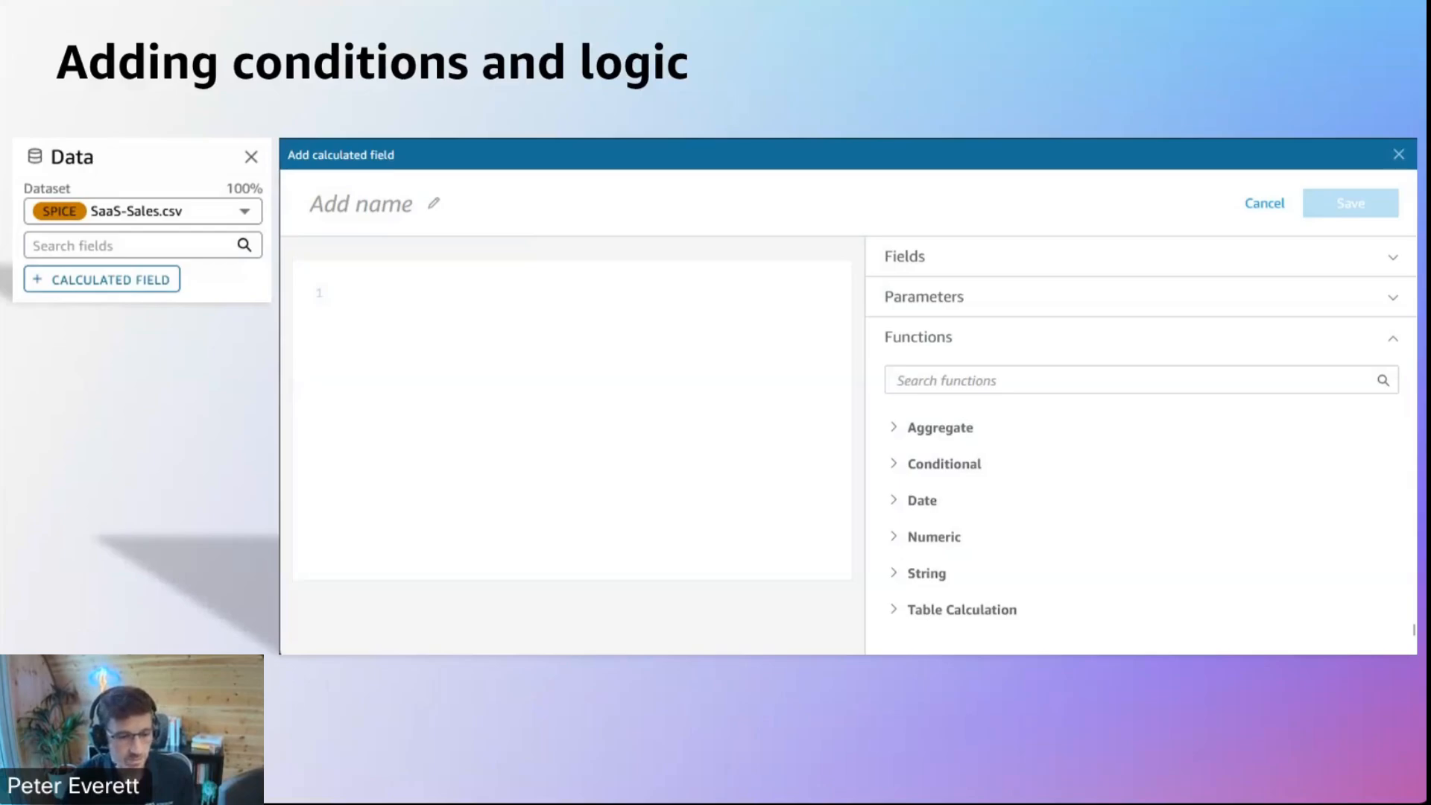
{"action": "key", "text": "Right"}
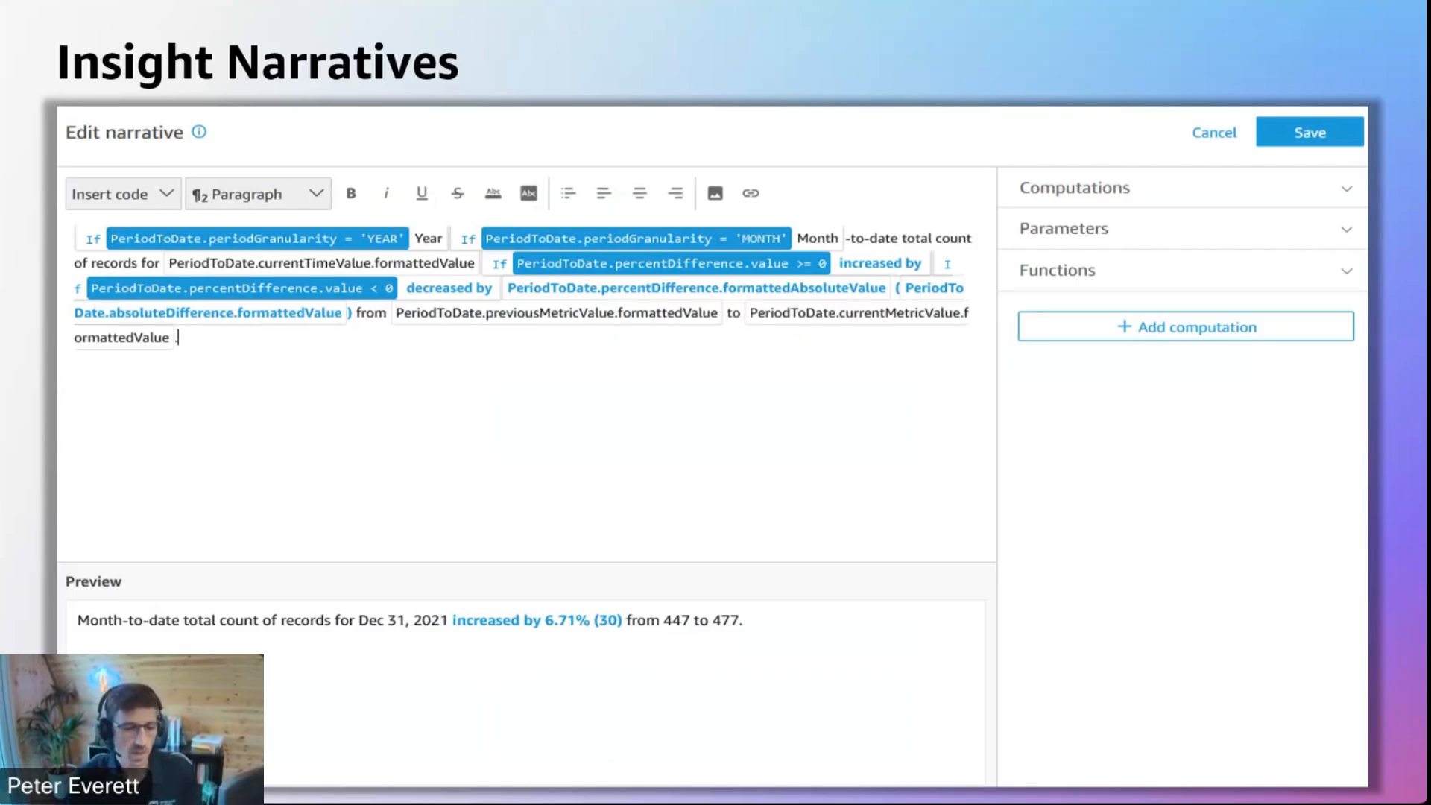
{"action": "key", "text": "Right"}
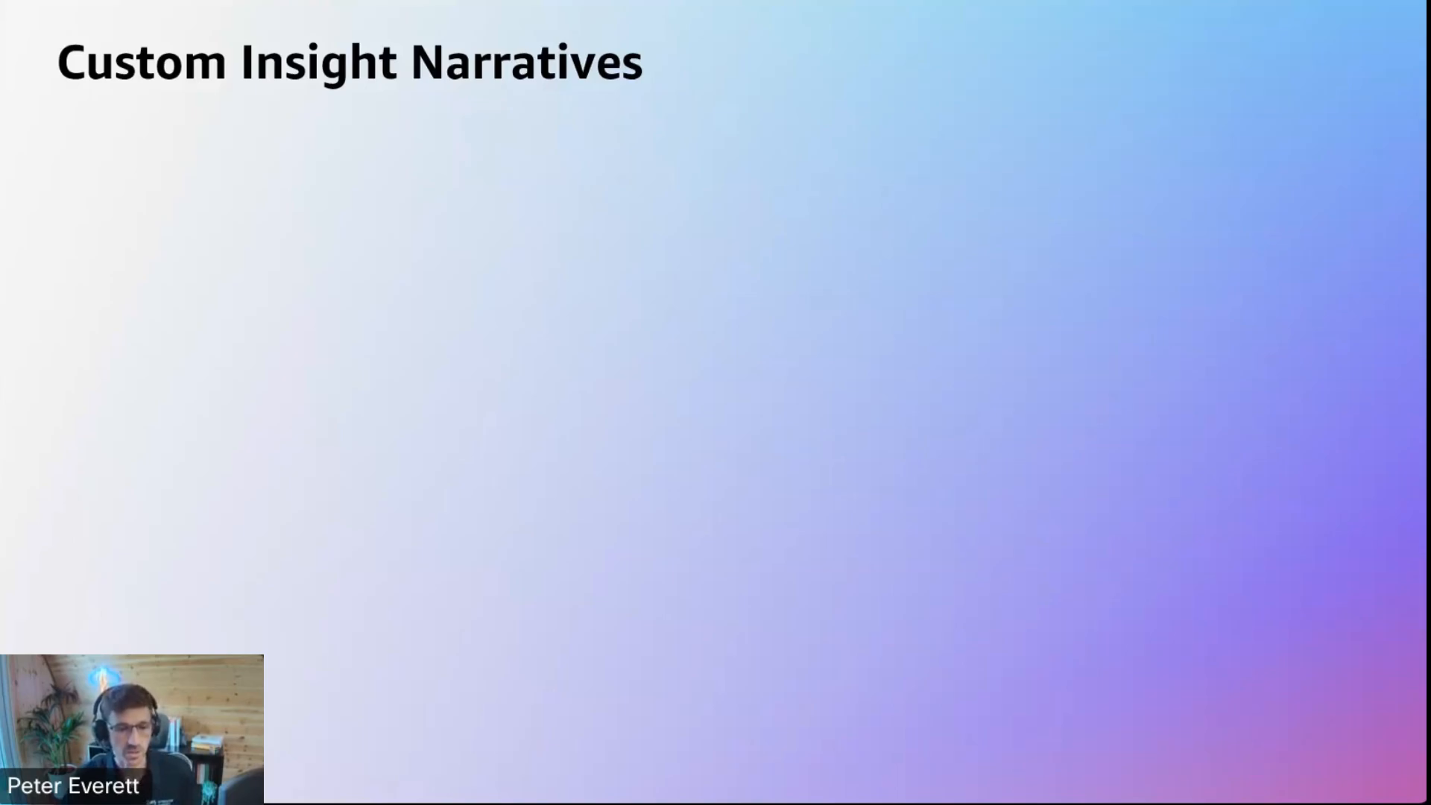
{"action": "key", "text": "Right"}
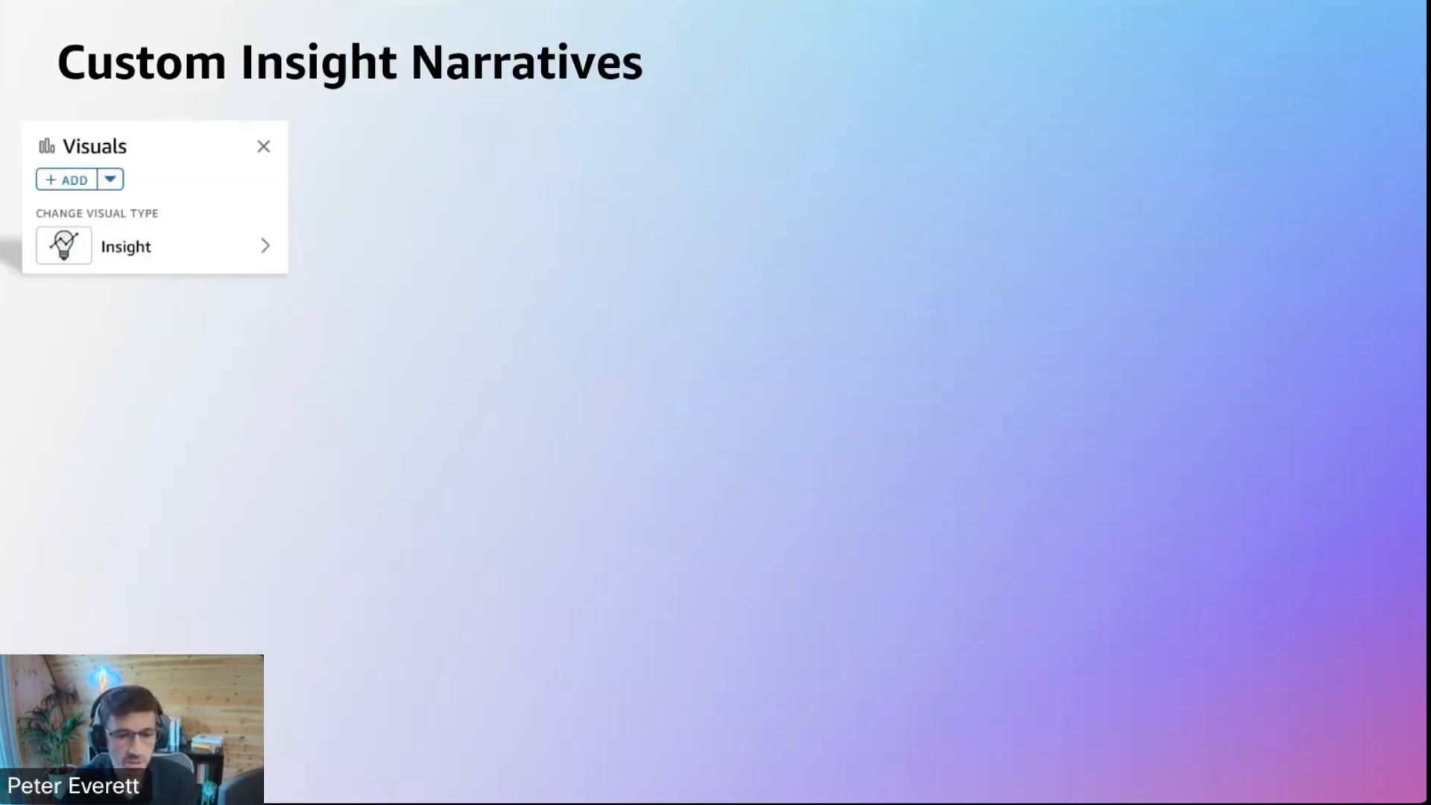
{"action": "key", "text": "Right"}
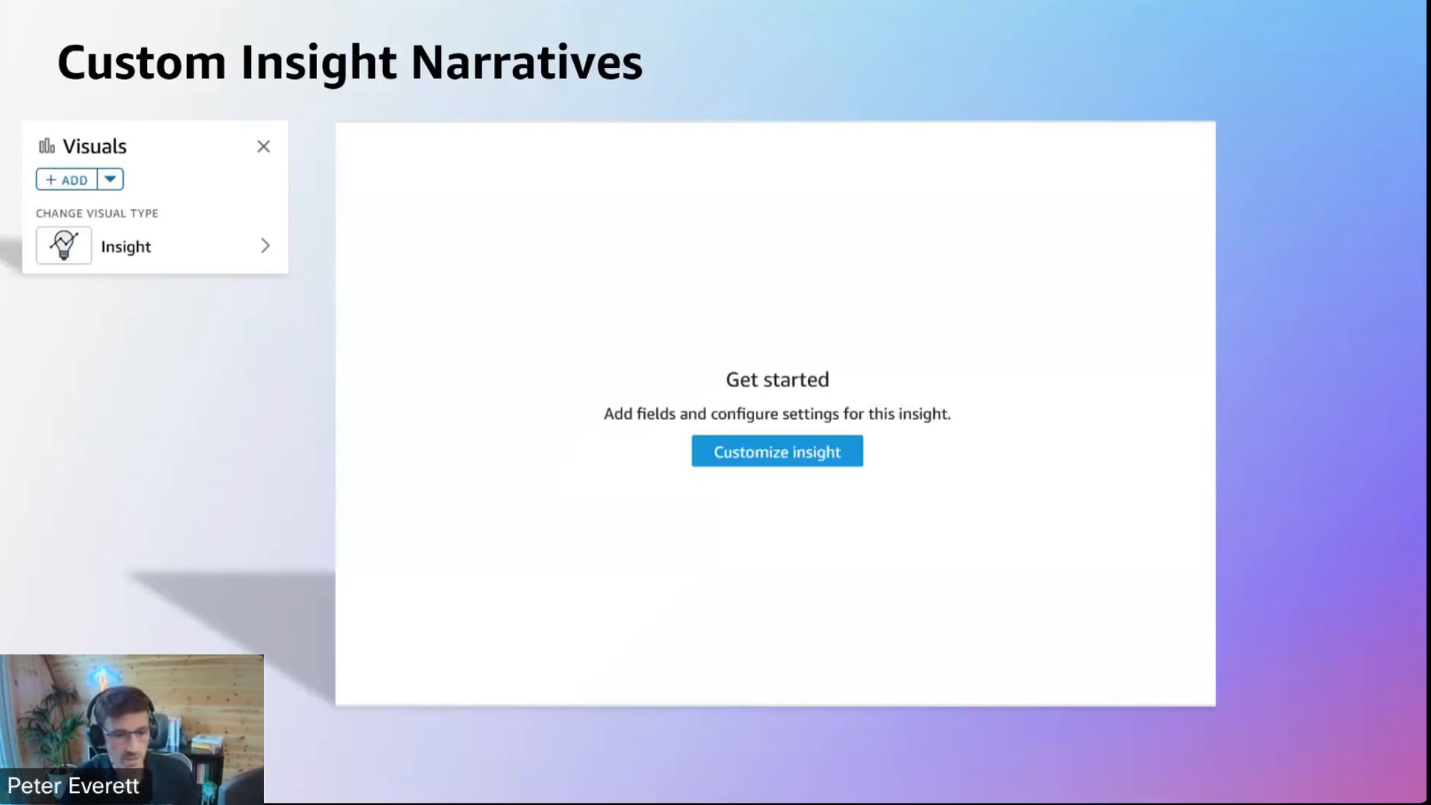
{"action": "key", "text": "Right"}
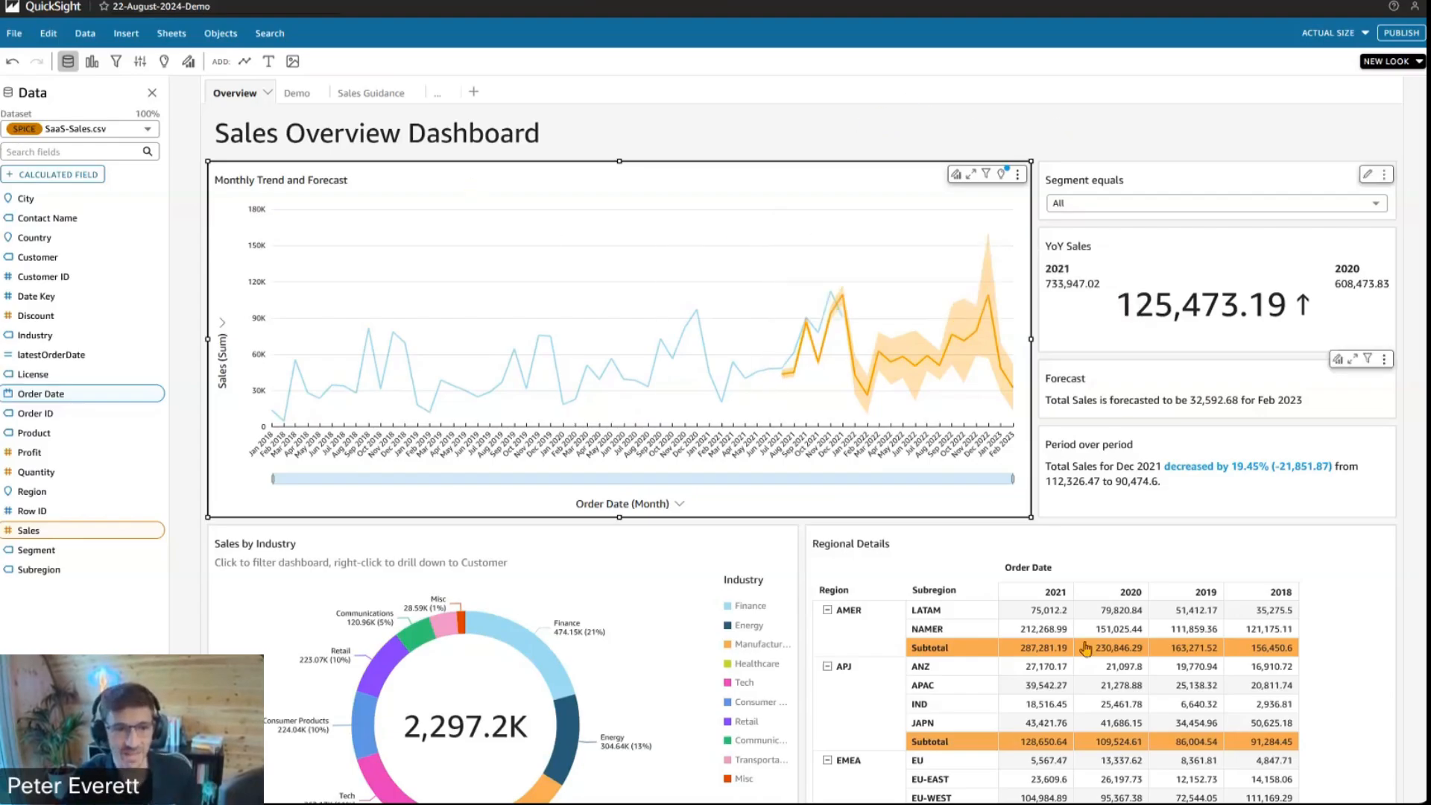
Look over the visuals on the Overview sheet and switch to the Demo sheet
{"action": "scroll", "coordinate": [1096, 544], "scroll_direction": "down", "scroll_amount": 3}
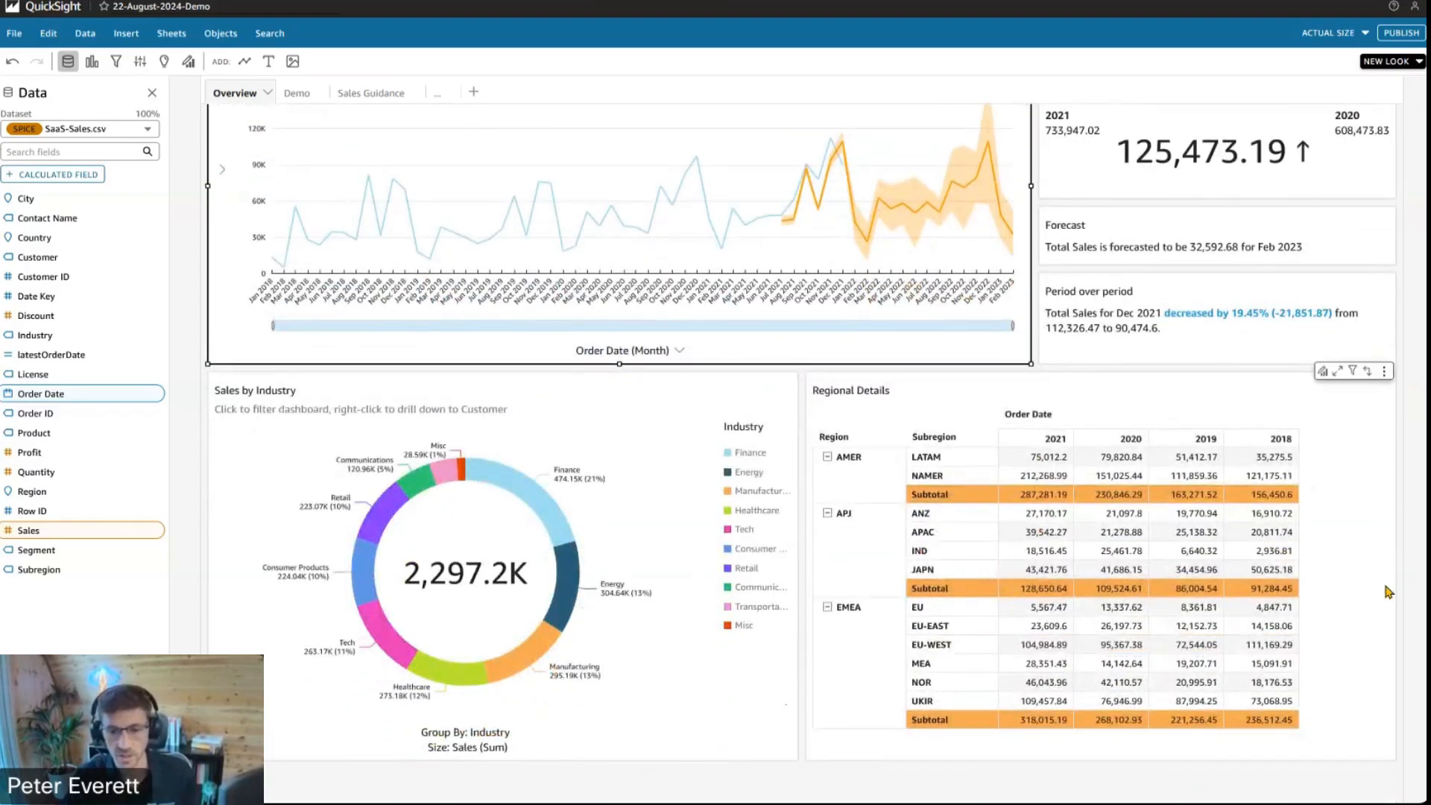
{"action": "scroll", "coordinate": [1387, 589], "scroll_direction": "up", "scroll_amount": 3}
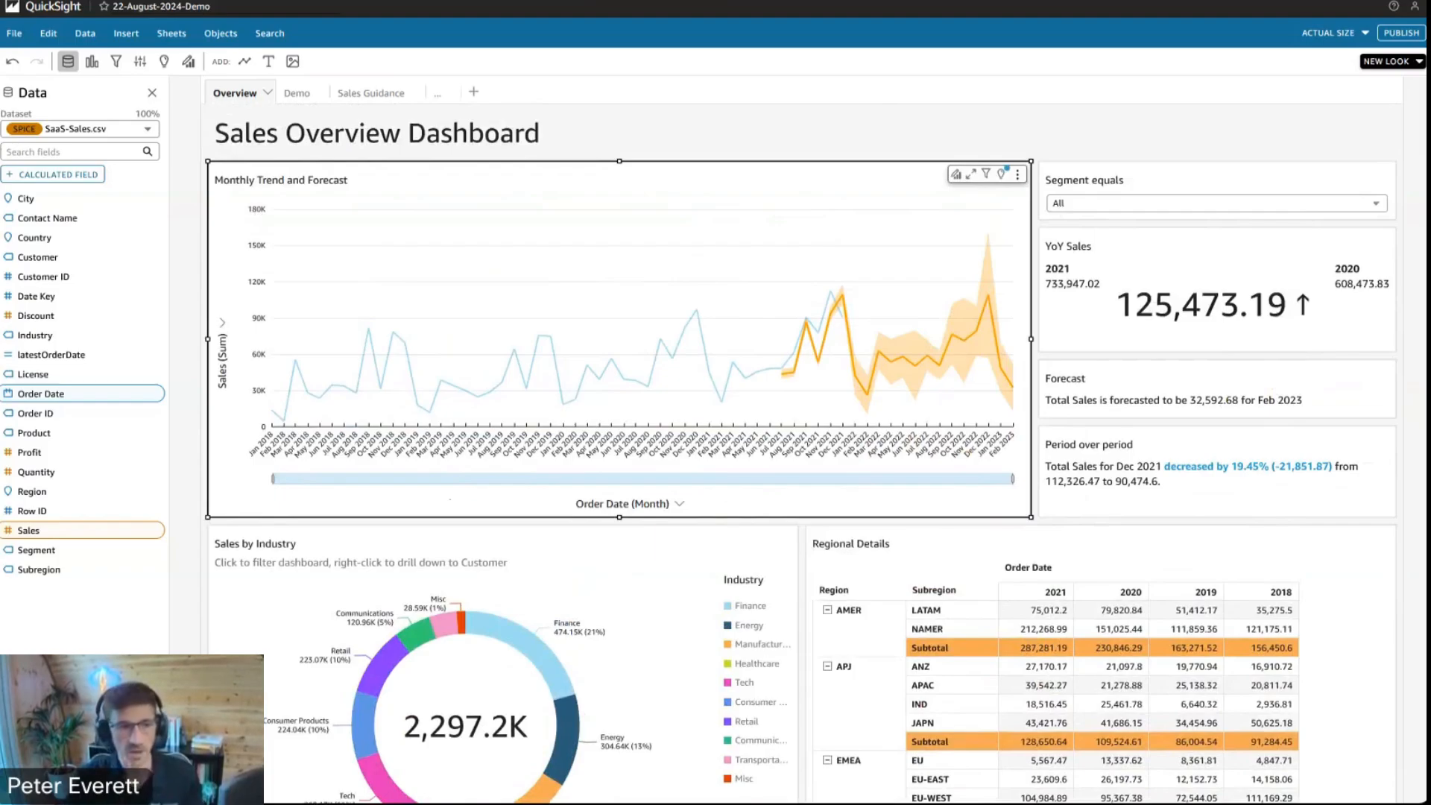
{"action": "left_click", "coordinate": [297, 95]}
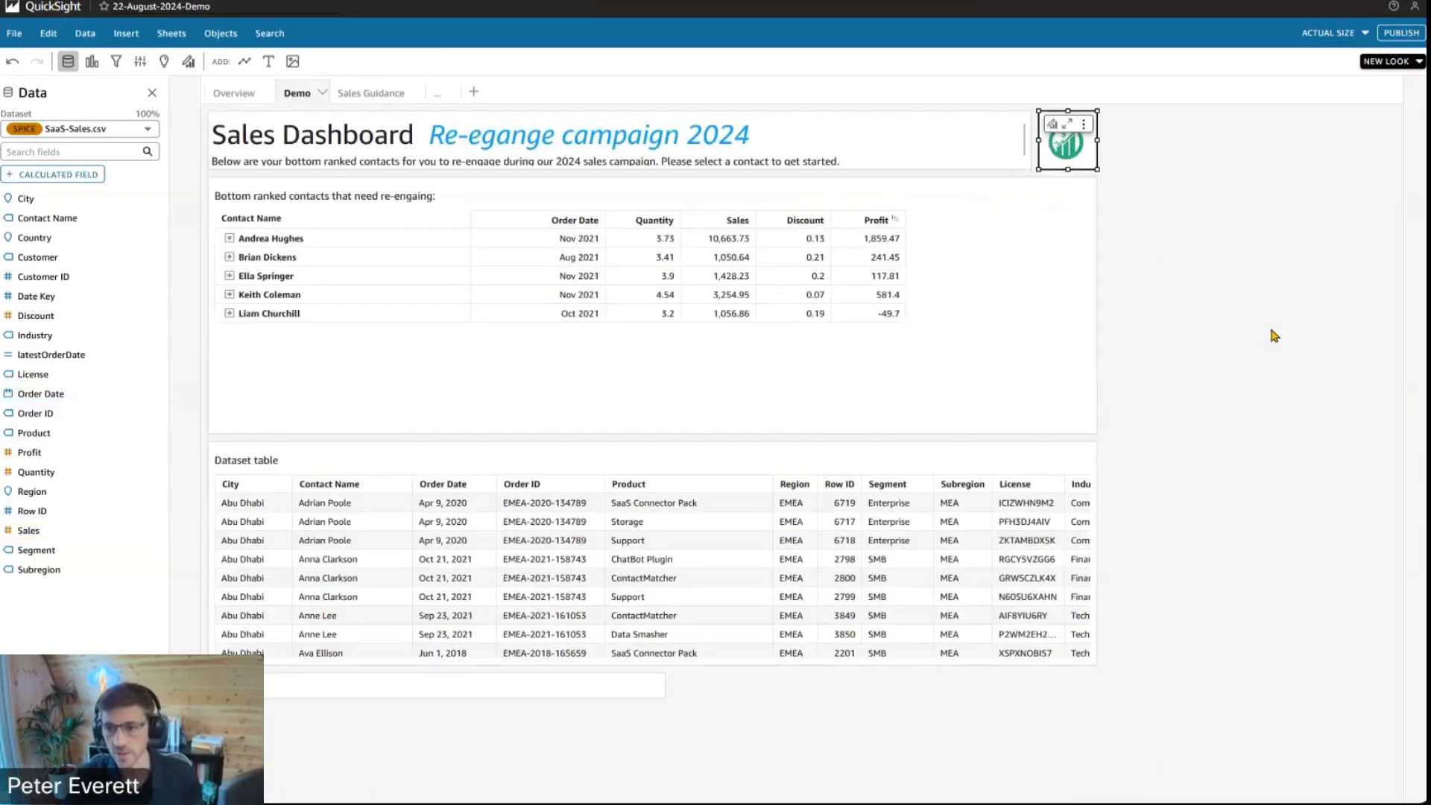
{"action": "left_click", "coordinate": [1273, 333]}
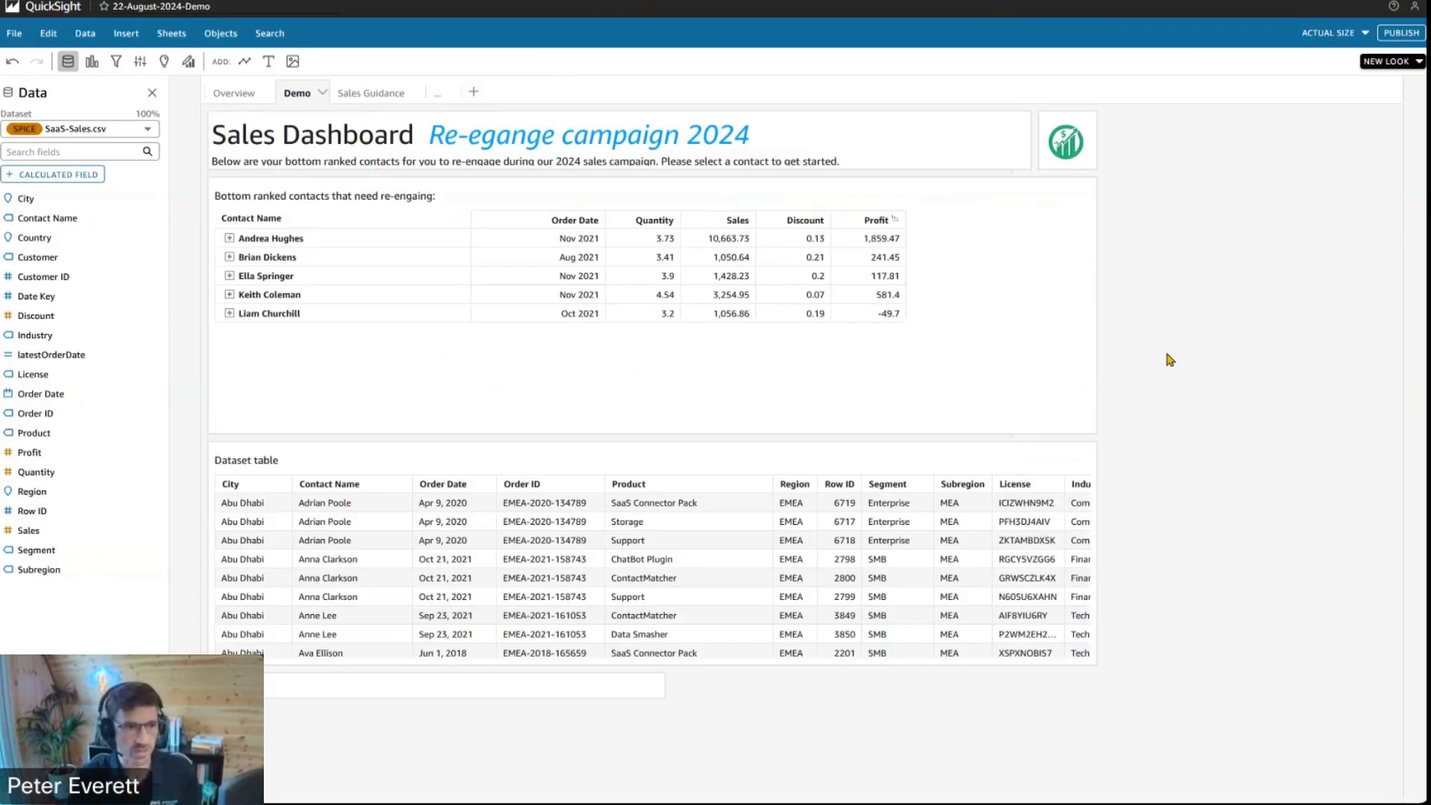
Examine the fields of the bottom ranked contacts pivot table and the settings of its bottom Contact Name filter
{"action": "left_click", "coordinate": [1033, 328]}
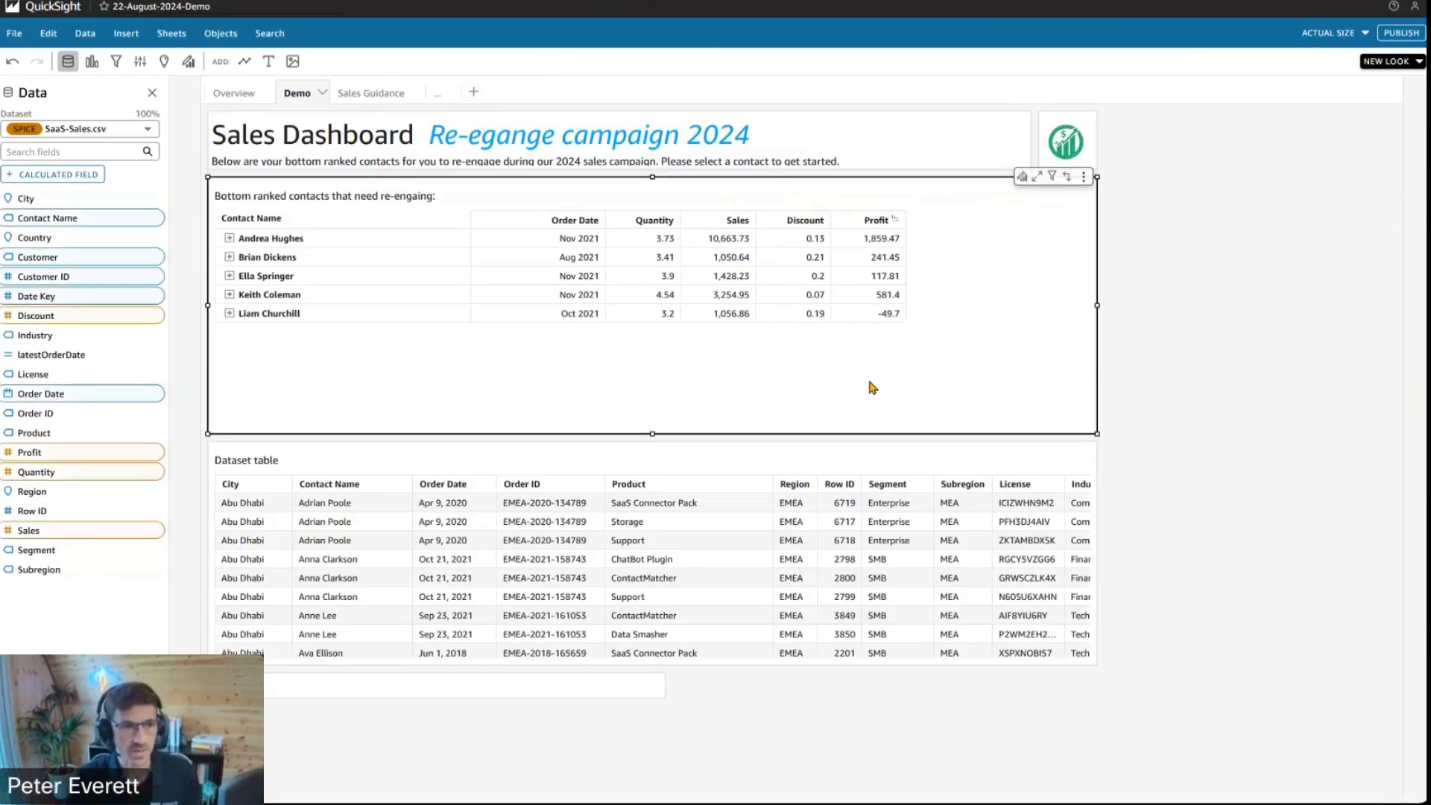
{"action": "left_click", "coordinate": [91, 61]}
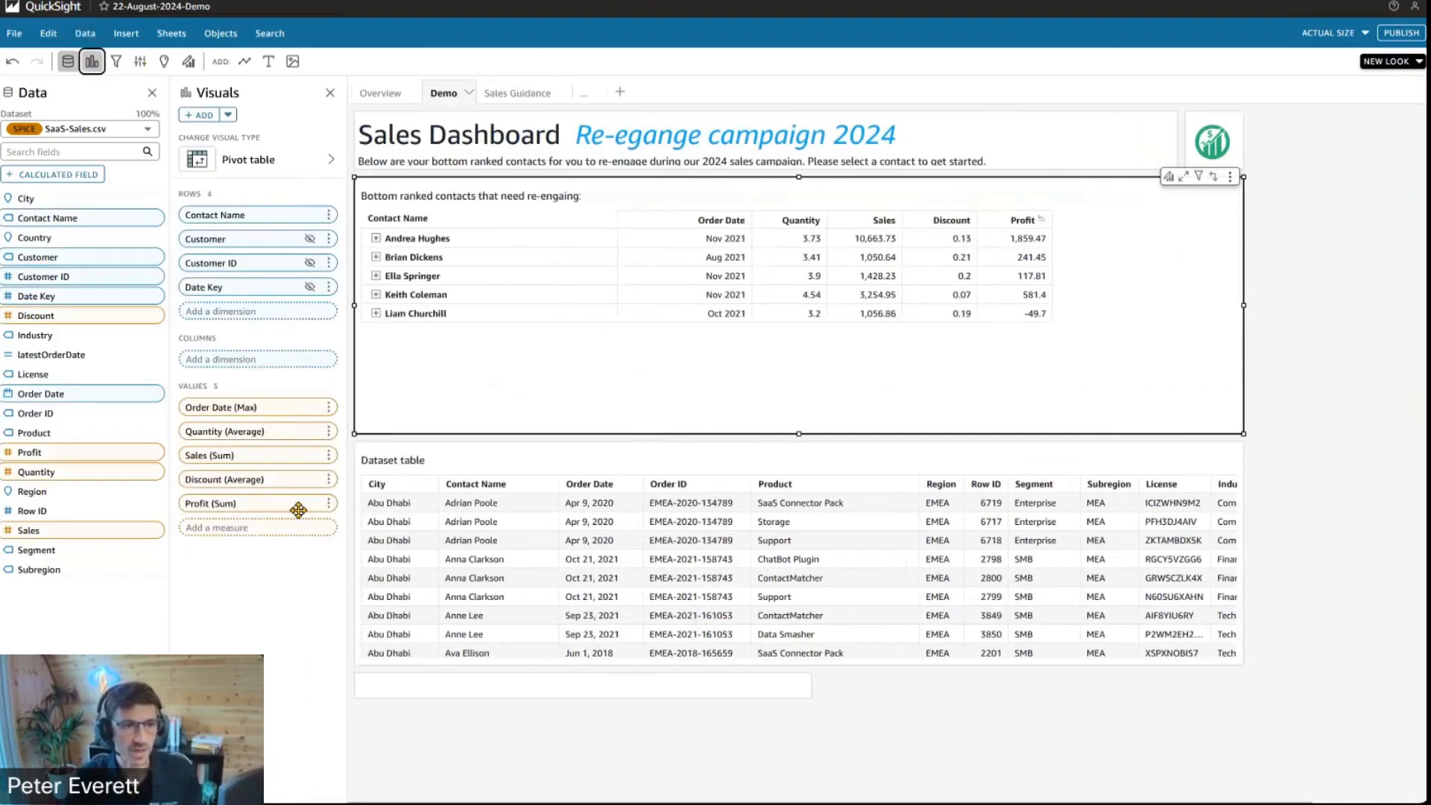
{"action": "left_click", "coordinate": [116, 62]}
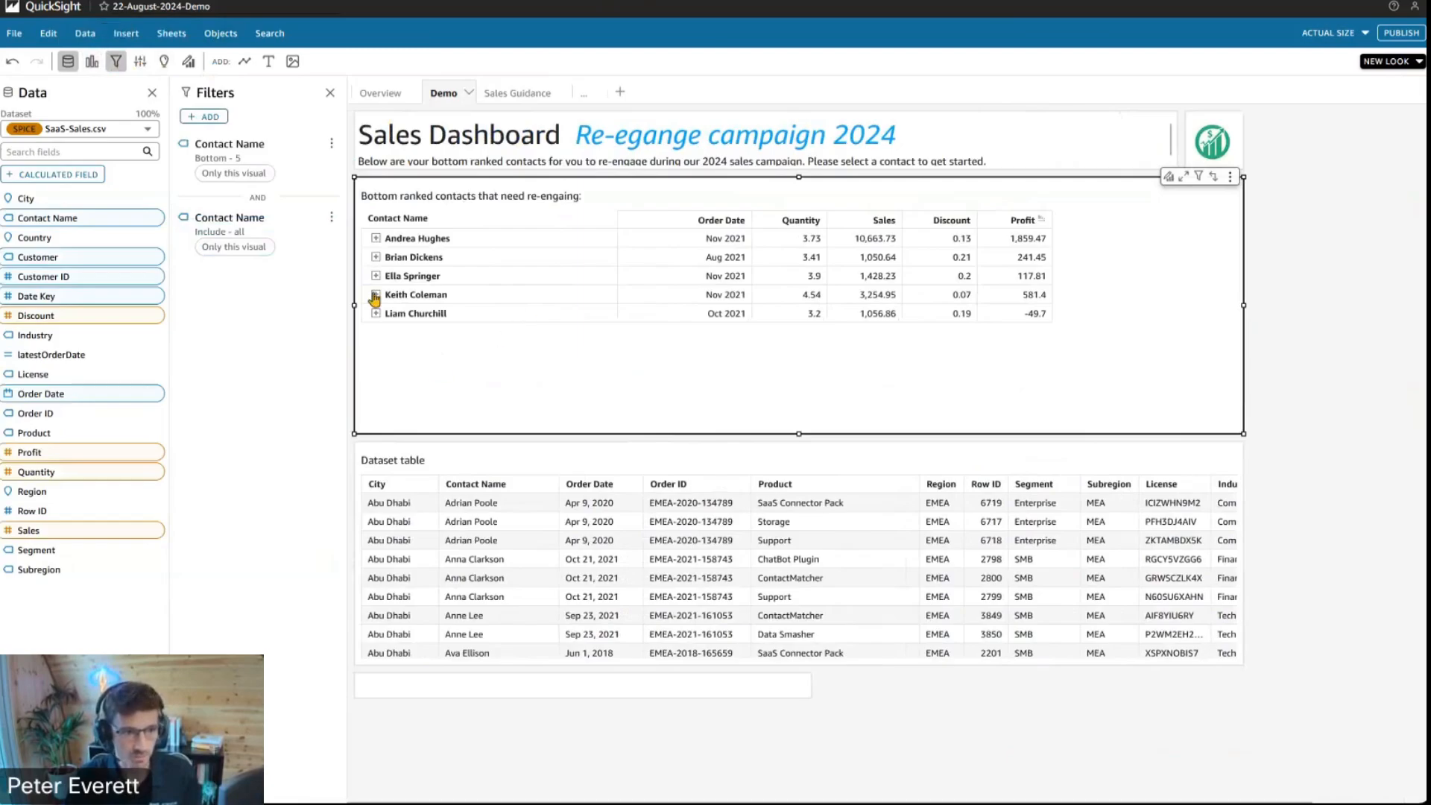
{"action": "left_click", "coordinate": [292, 167]}
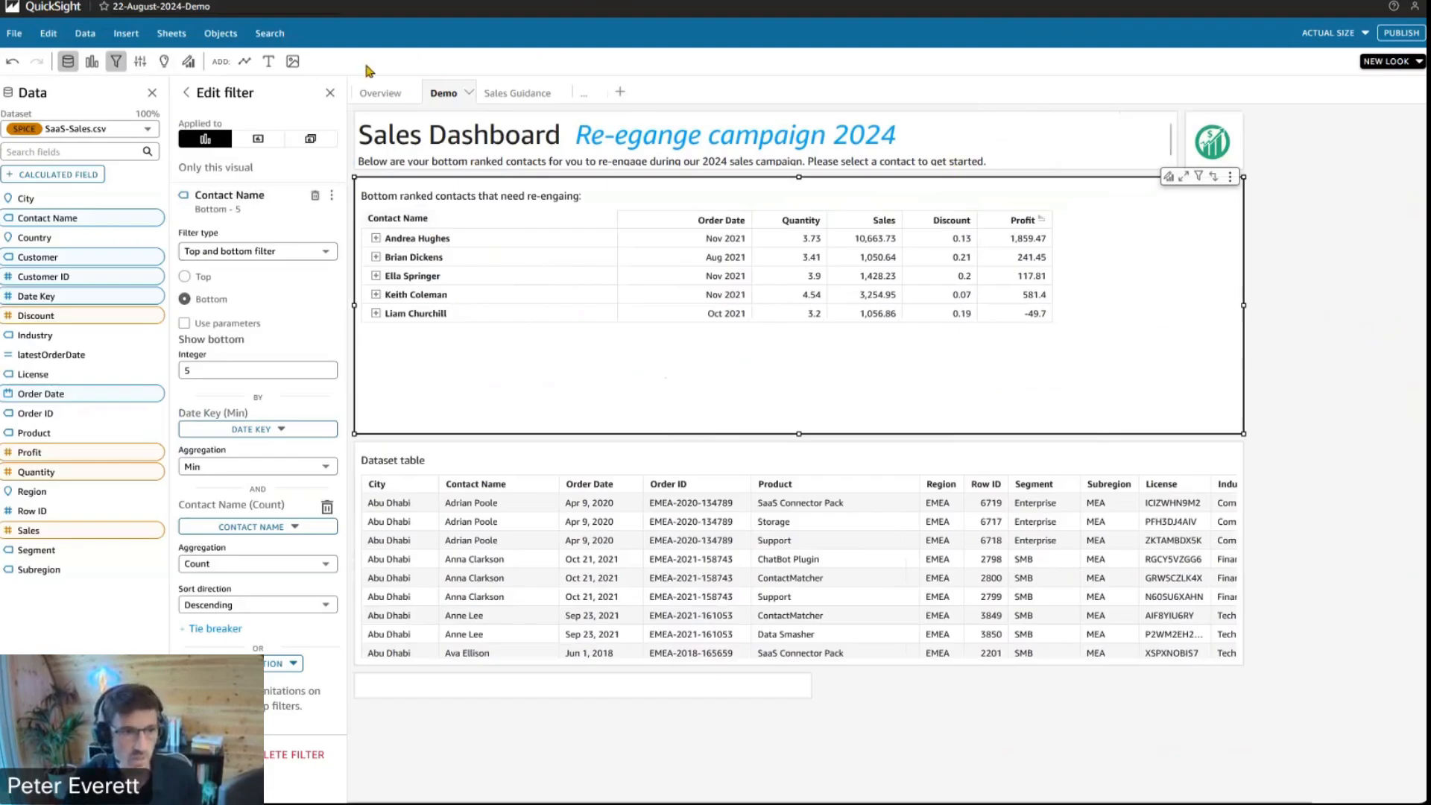
{"action": "left_click", "coordinate": [329, 93]}
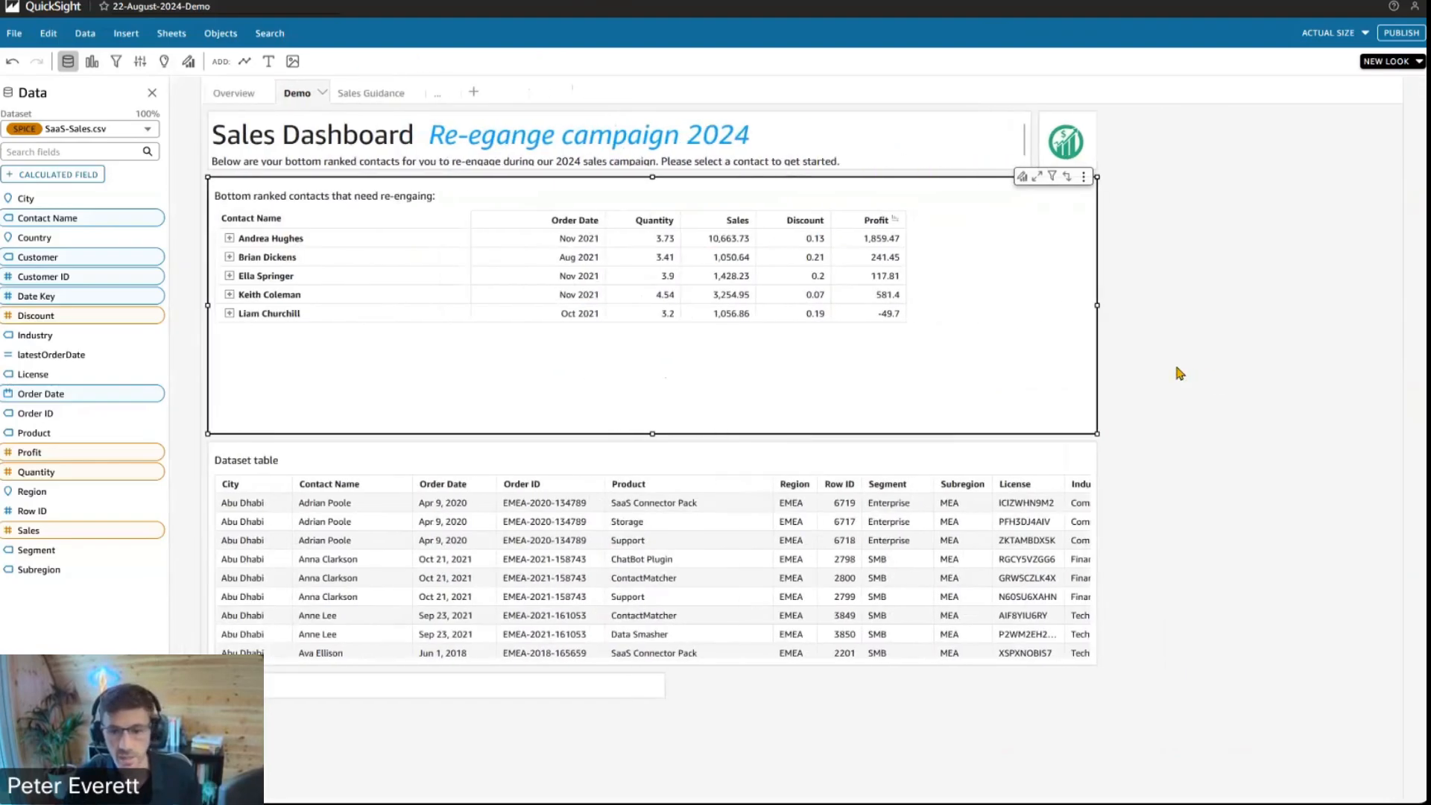
Examine the columns of the Dataset table across its full width
{"action": "left_click", "coordinate": [1066, 466]}
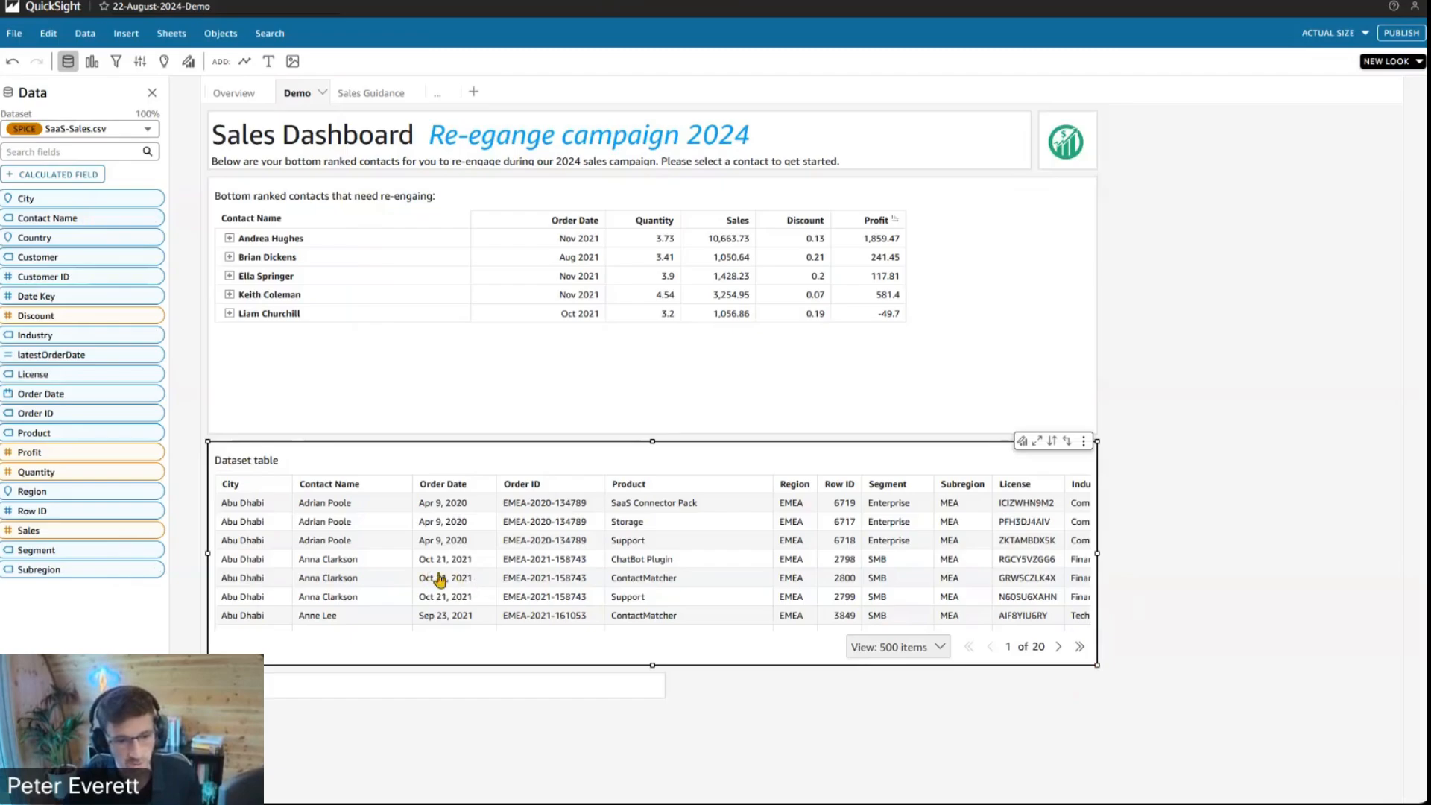
{"action": "scroll", "coordinate": [902, 593], "scroll_direction": "right", "scroll_amount": 2}
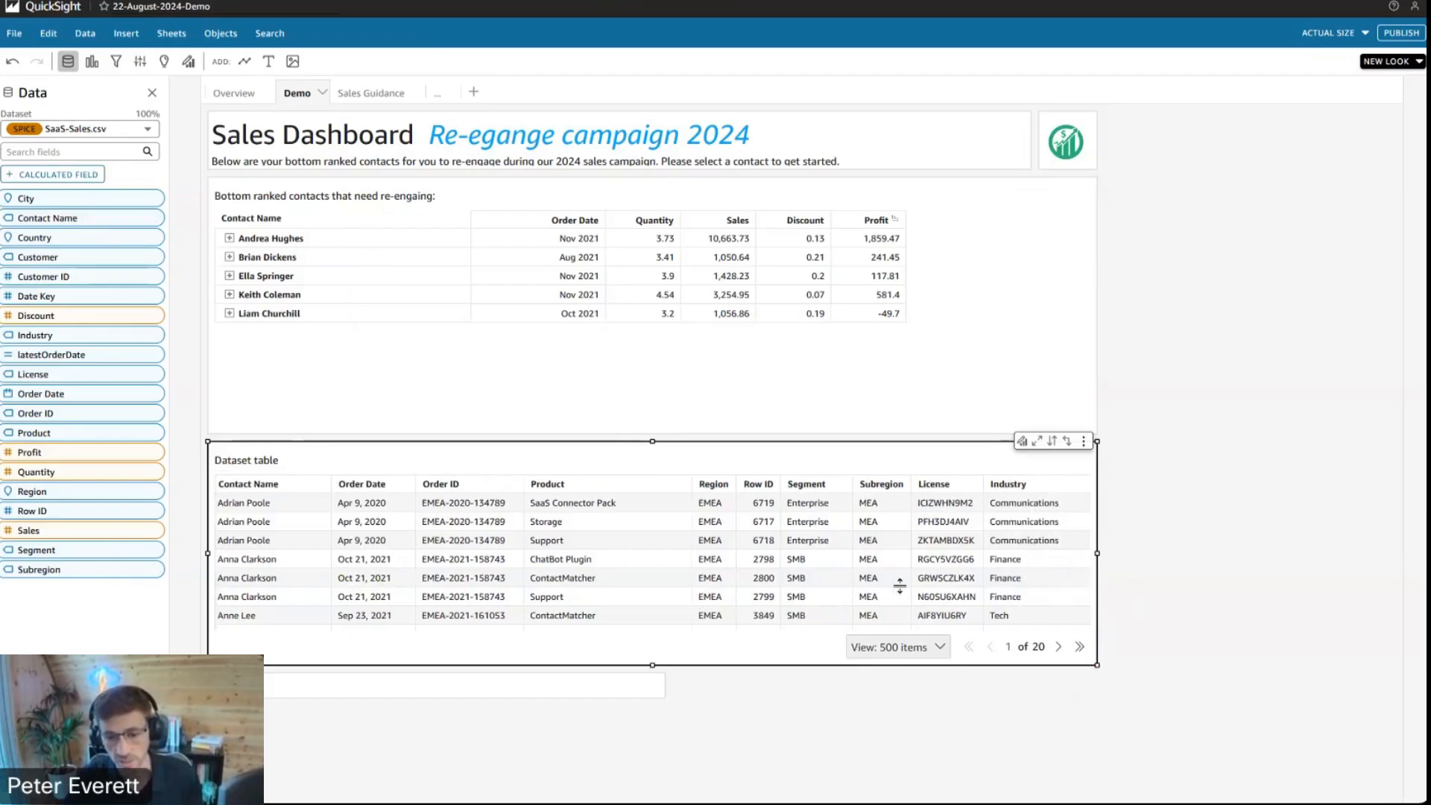
{"action": "scroll", "coordinate": [469, 571], "scroll_direction": "left", "scroll_amount": 2}
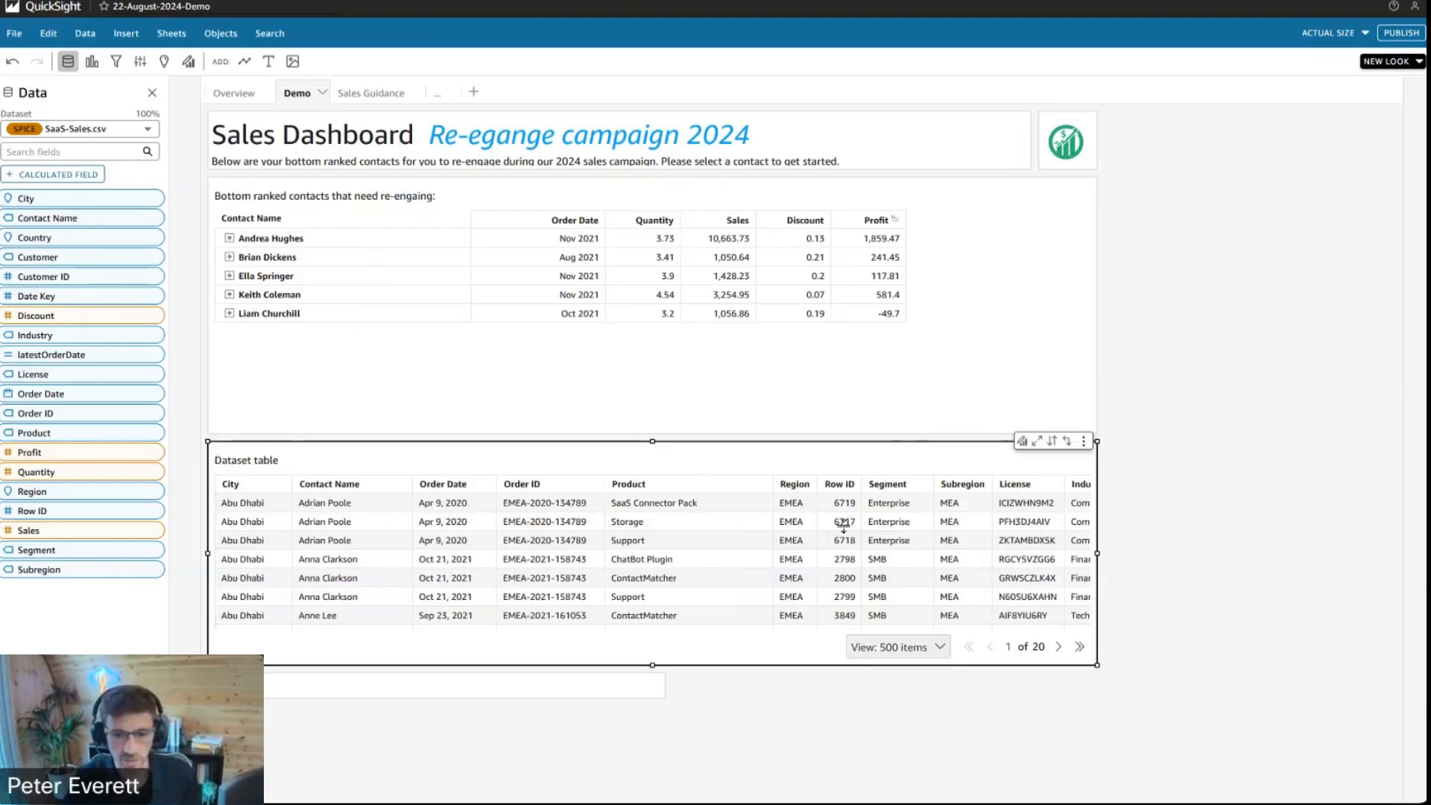
{"action": "left_click", "coordinate": [1284, 335]}
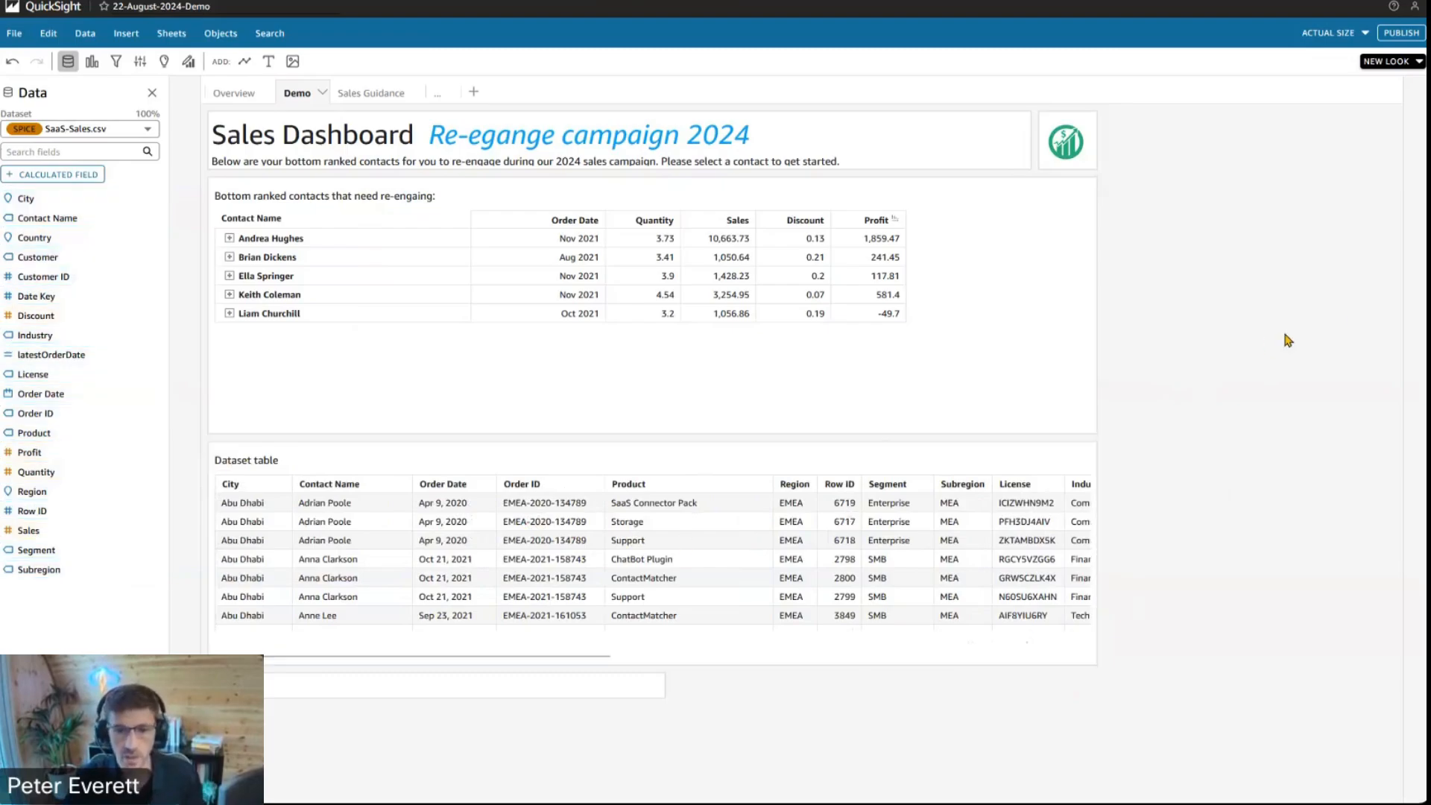
Add an insight visual to the Demo sheet using the Bottom ranked computation type
{"action": "left_click", "coordinate": [999, 355]}
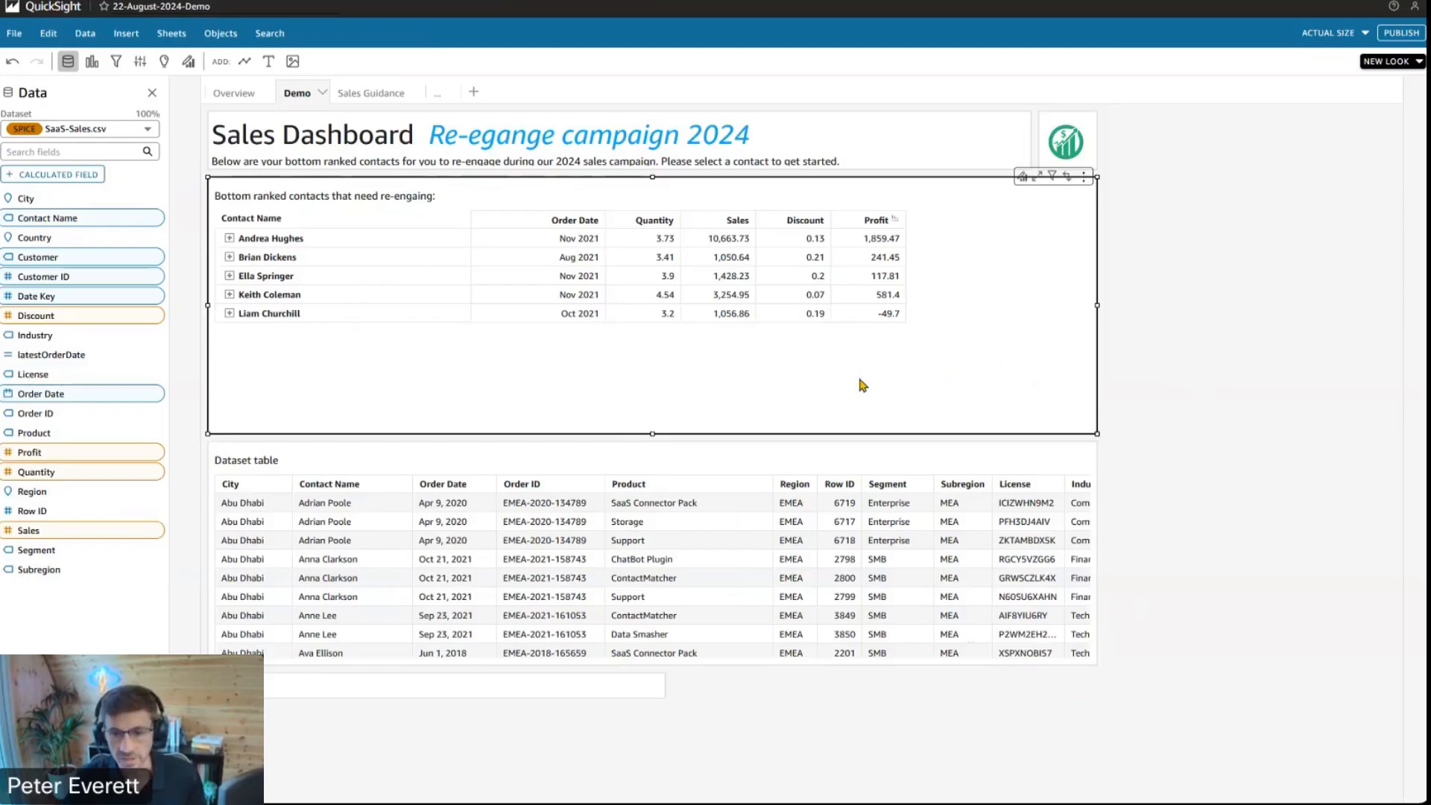
{"action": "left_click", "coordinate": [163, 62]}
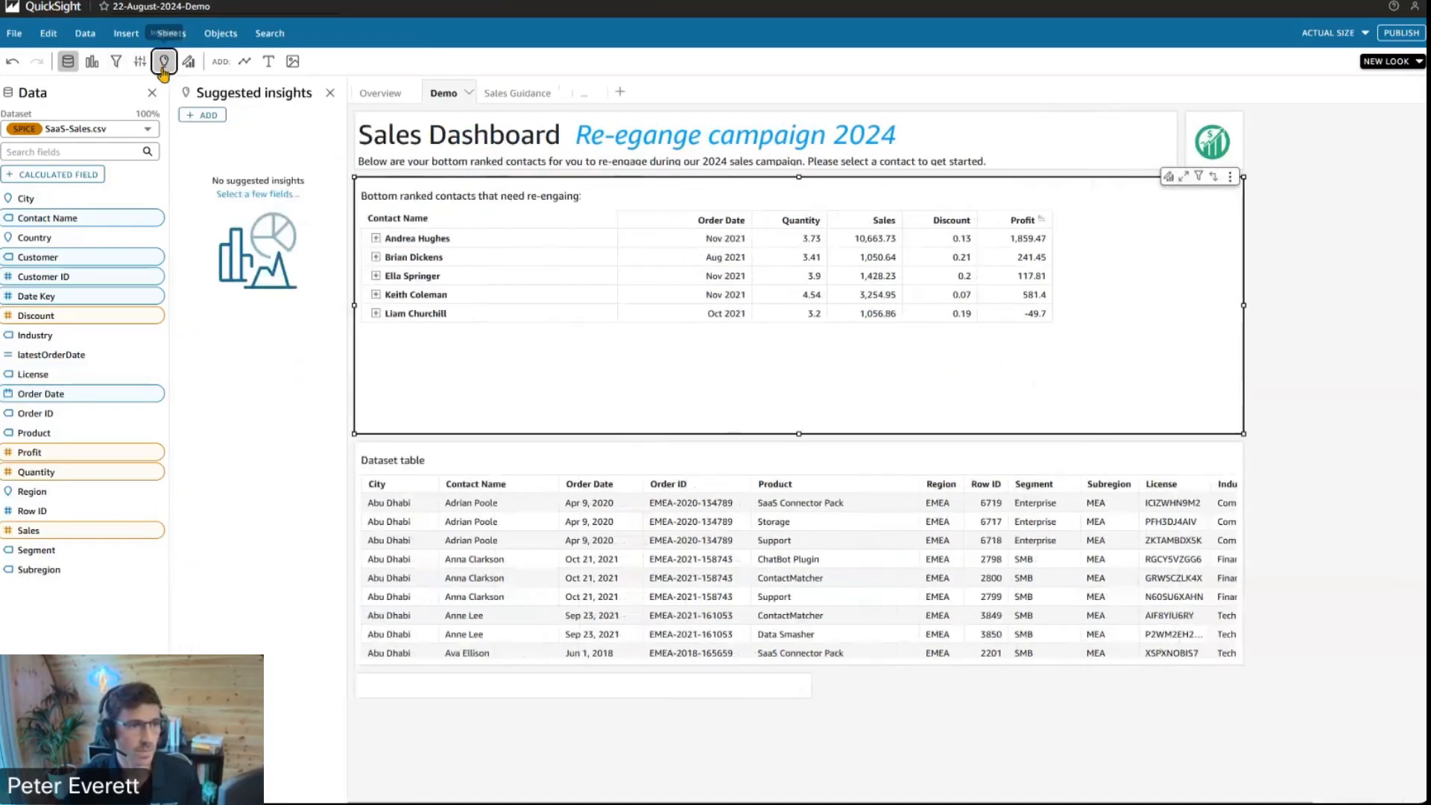
{"action": "left_click", "coordinate": [200, 116]}
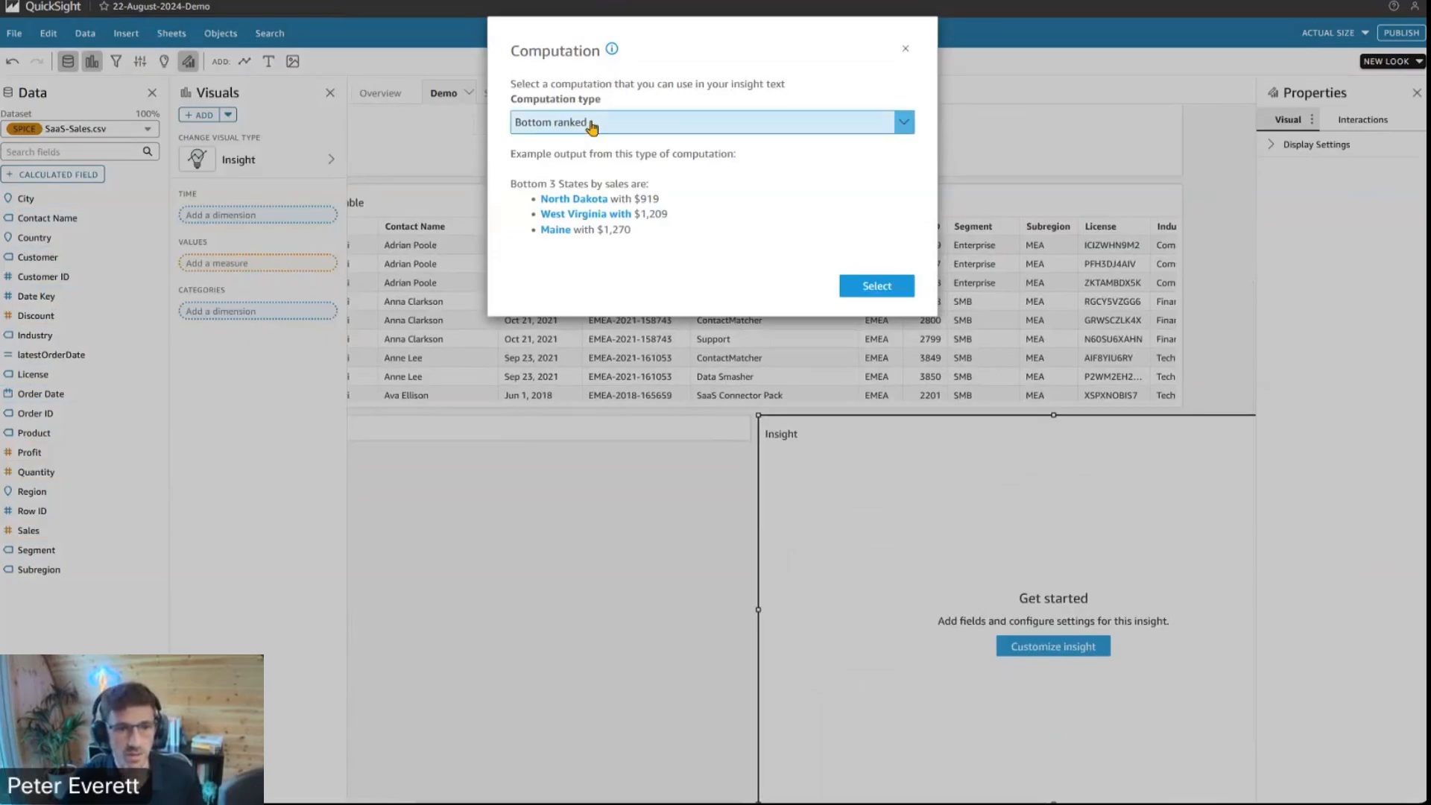
{"action": "left_click", "coordinate": [877, 285]}
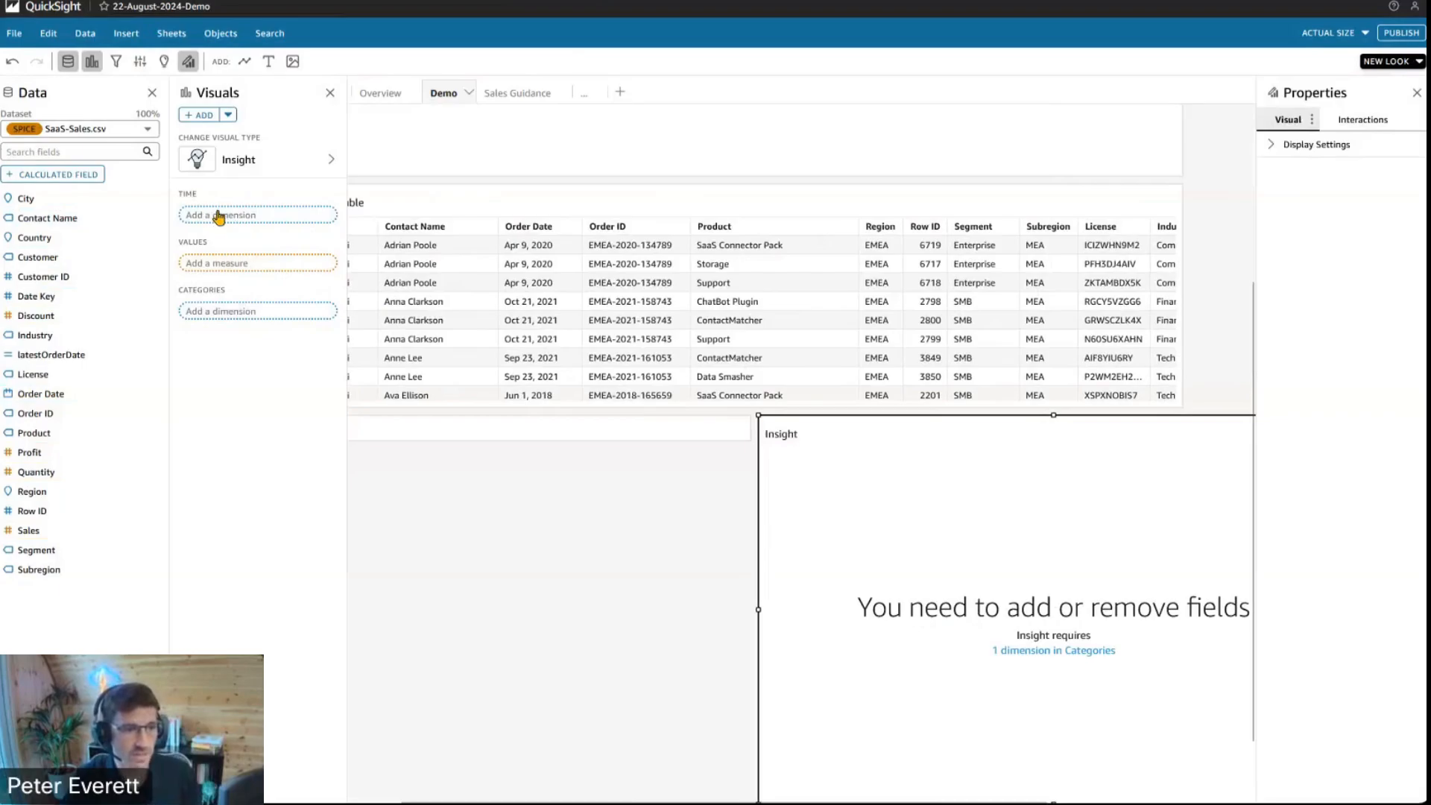
Assign Order Date as the insight's time, Profit as its value and Customer as its category
{"action": "left_click_drag", "start_coordinate": [41, 394], "coordinate": [225, 217]}
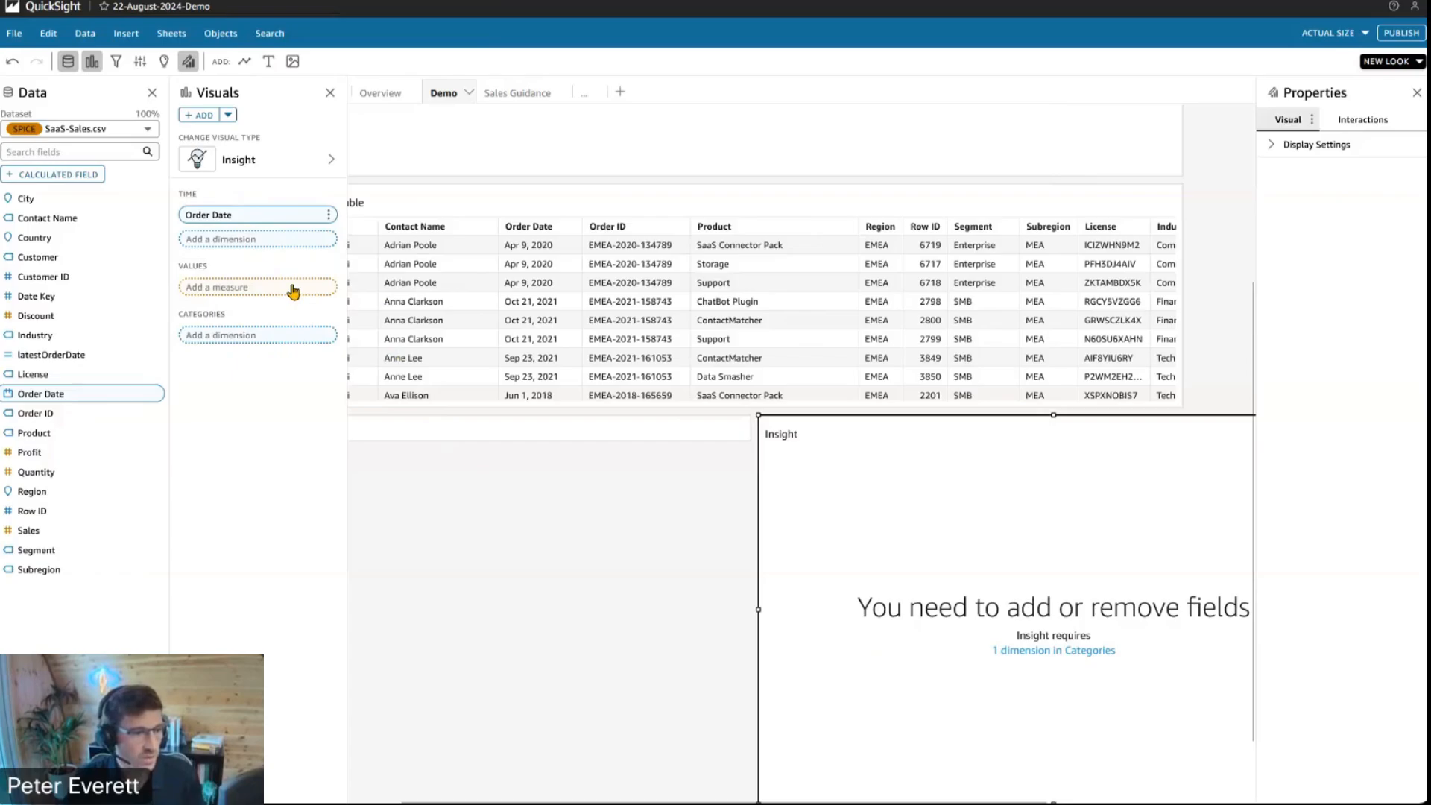
{"action": "left_click_drag", "start_coordinate": [30, 452], "coordinate": [246, 284]}
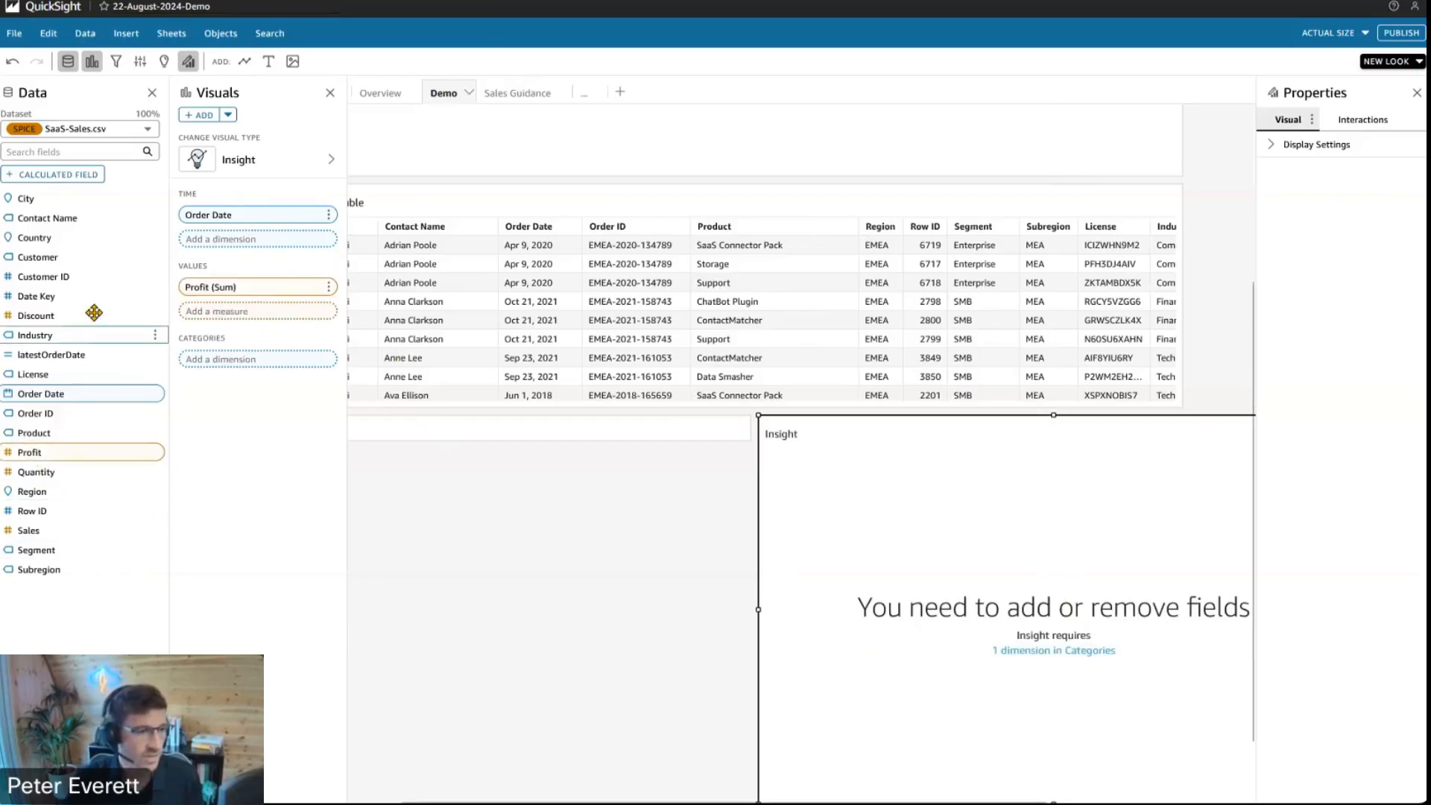
{"action": "left_click_drag", "start_coordinate": [100, 268], "coordinate": [242, 357]}
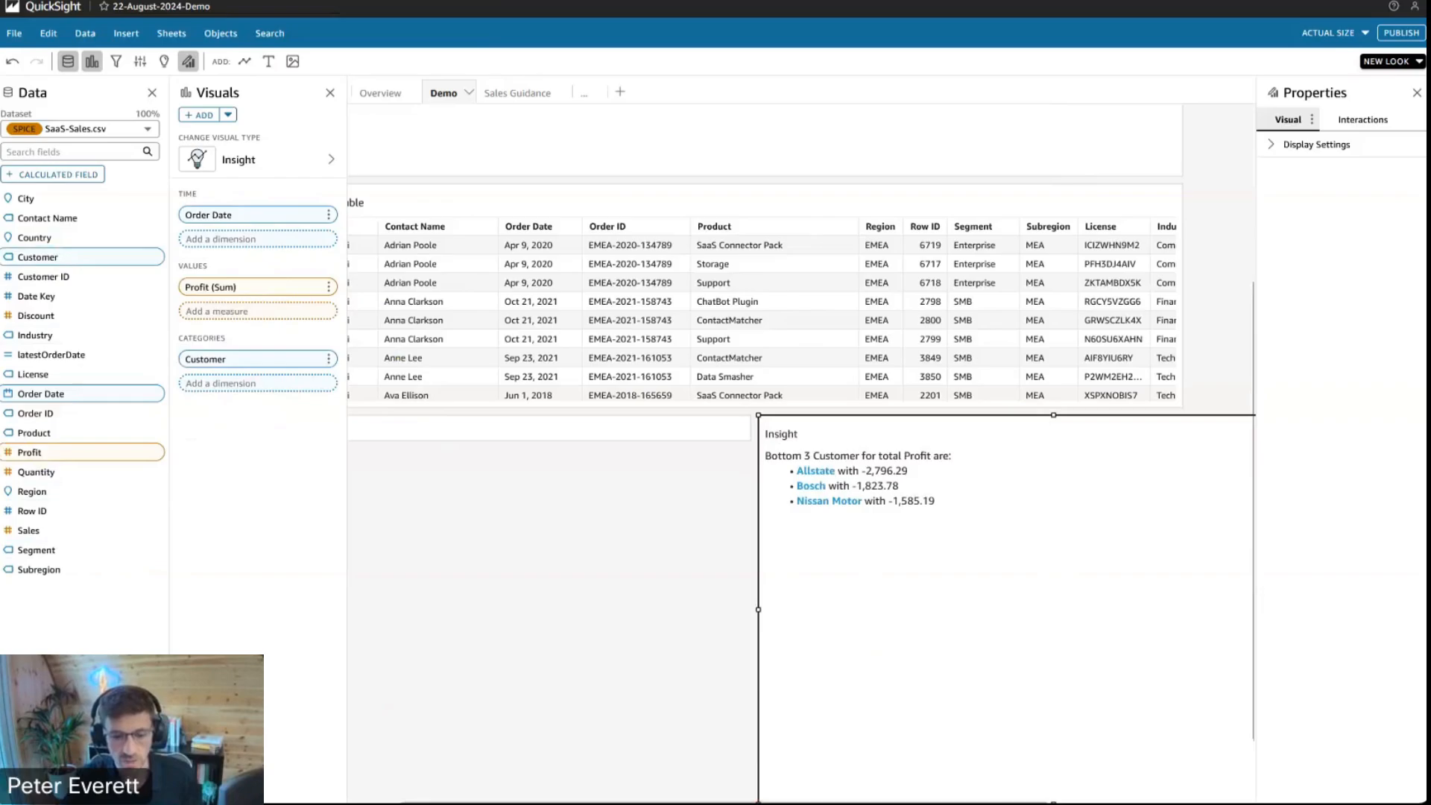
Shrink the insight visual's height and width so it fits closely around its text below the Dataset table
{"action": "scroll", "coordinate": [734, 727], "scroll_direction": "down", "scroll_amount": 1}
{"action": "left_click_drag", "start_coordinate": [760, 723], "coordinate": [760, 466]}
{"action": "scroll", "coordinate": [1057, 580], "scroll_direction": "right", "scroll_amount": 2}
{"action": "scroll", "coordinate": [1144, 546], "scroll_direction": "left", "scroll_amount": 1}
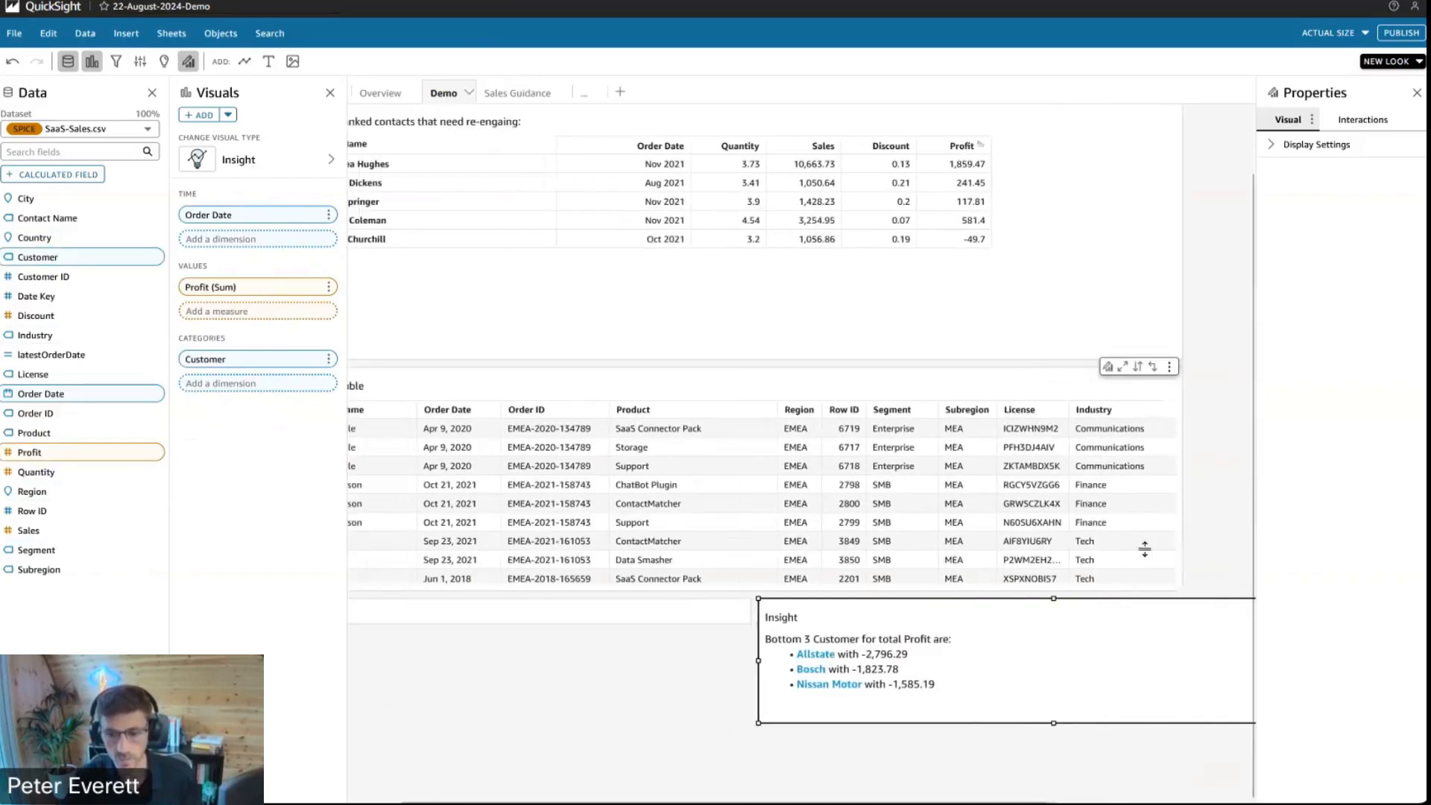
{"action": "scroll", "coordinate": [1208, 566], "scroll_direction": "right", "scroll_amount": 3}
{"action": "left_click_drag", "start_coordinate": [1121, 597], "coordinate": [853, 607]}
{"action": "scroll", "coordinate": [1061, 599], "scroll_direction": "left", "scroll_amount": 3}
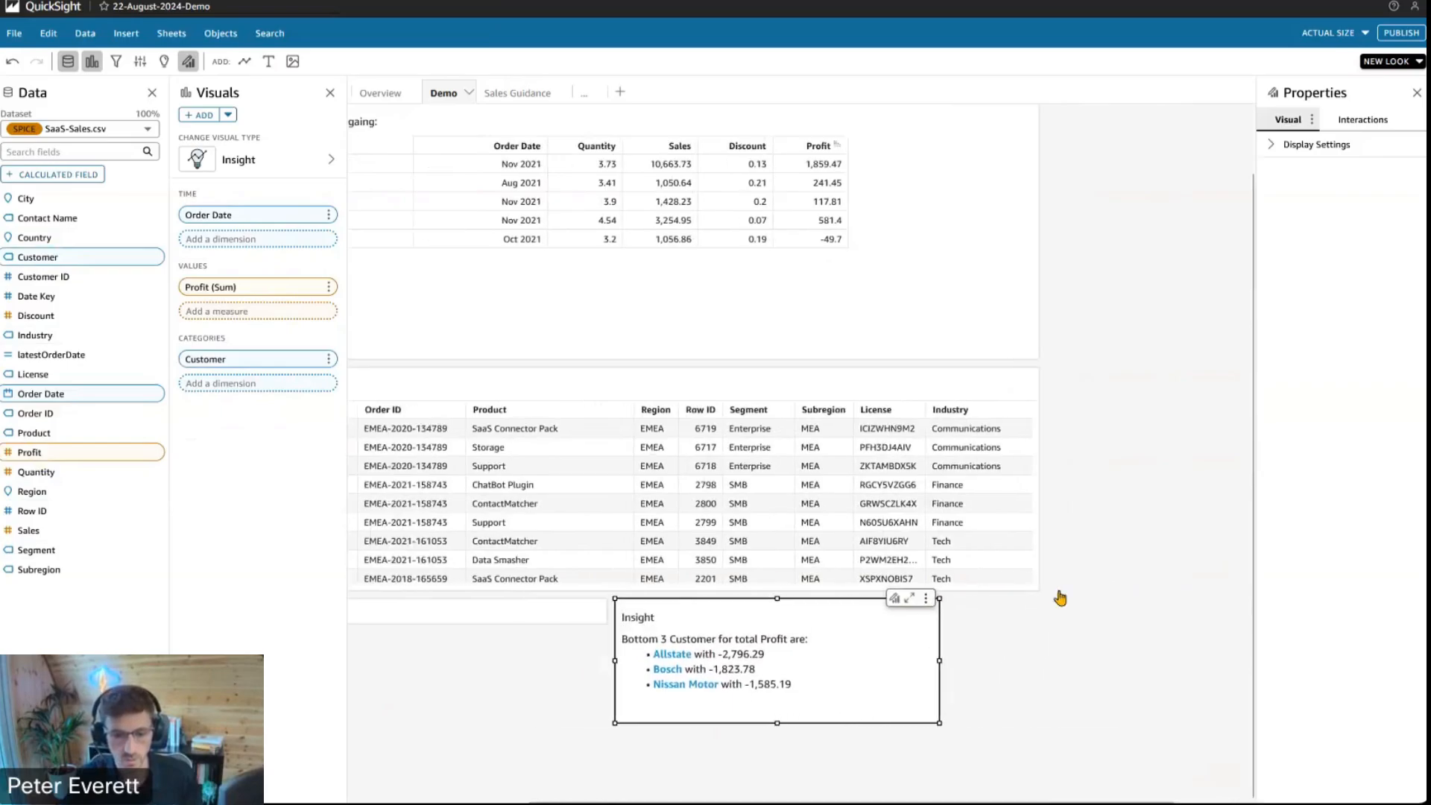
{"action": "left_click", "coordinate": [761, 742]}
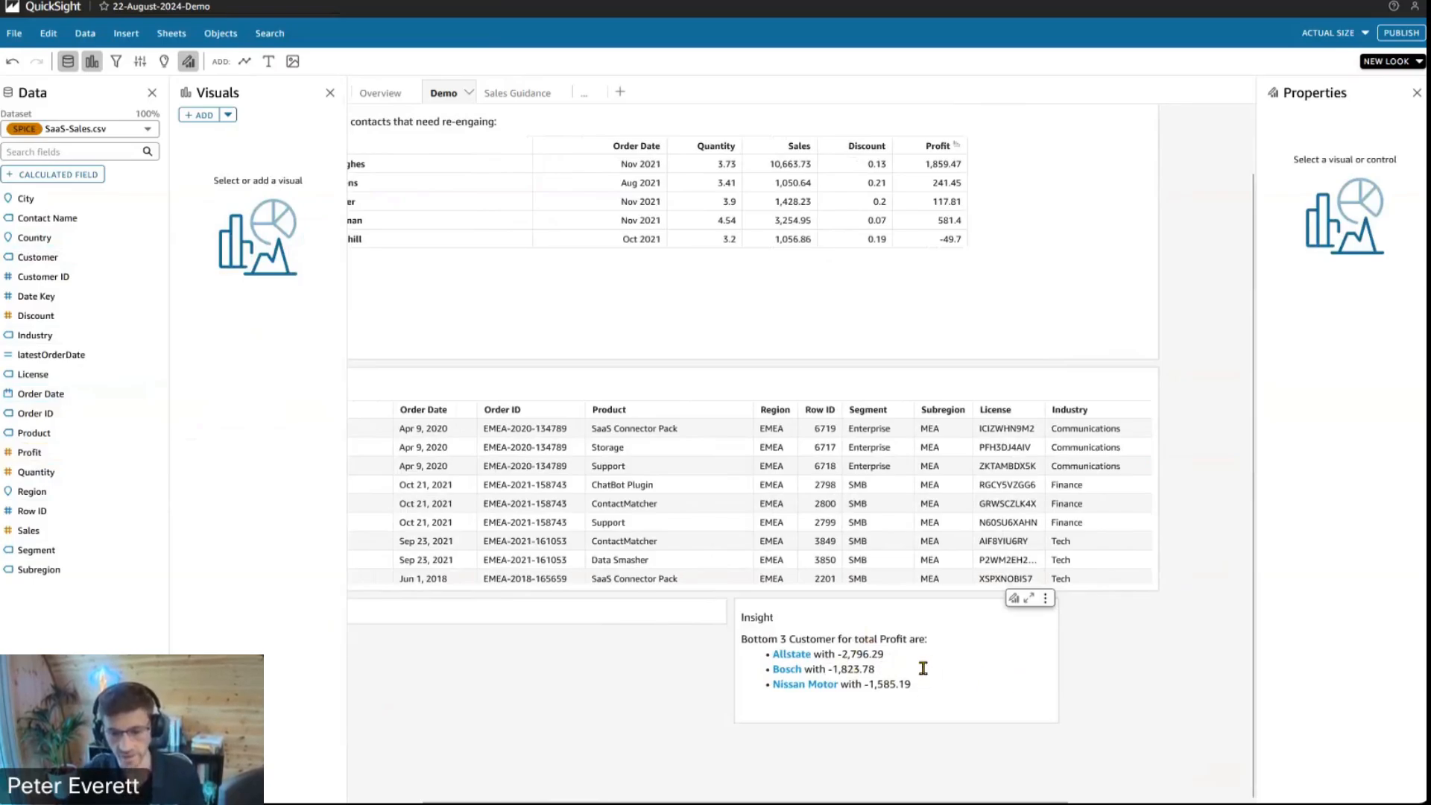
Open the insight's narrative for customization
{"action": "left_click", "coordinate": [1045, 600]}
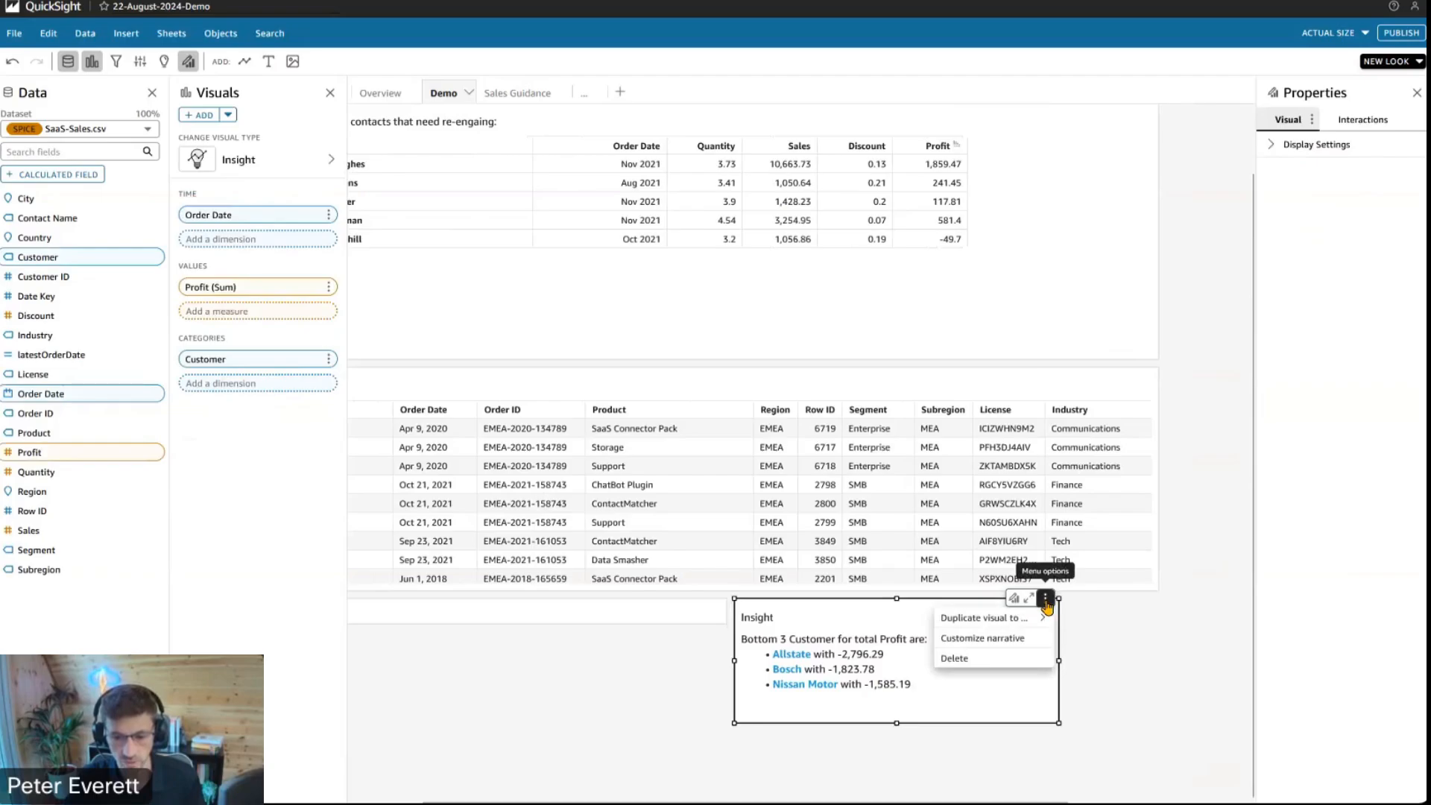
{"action": "left_click", "coordinate": [988, 644]}
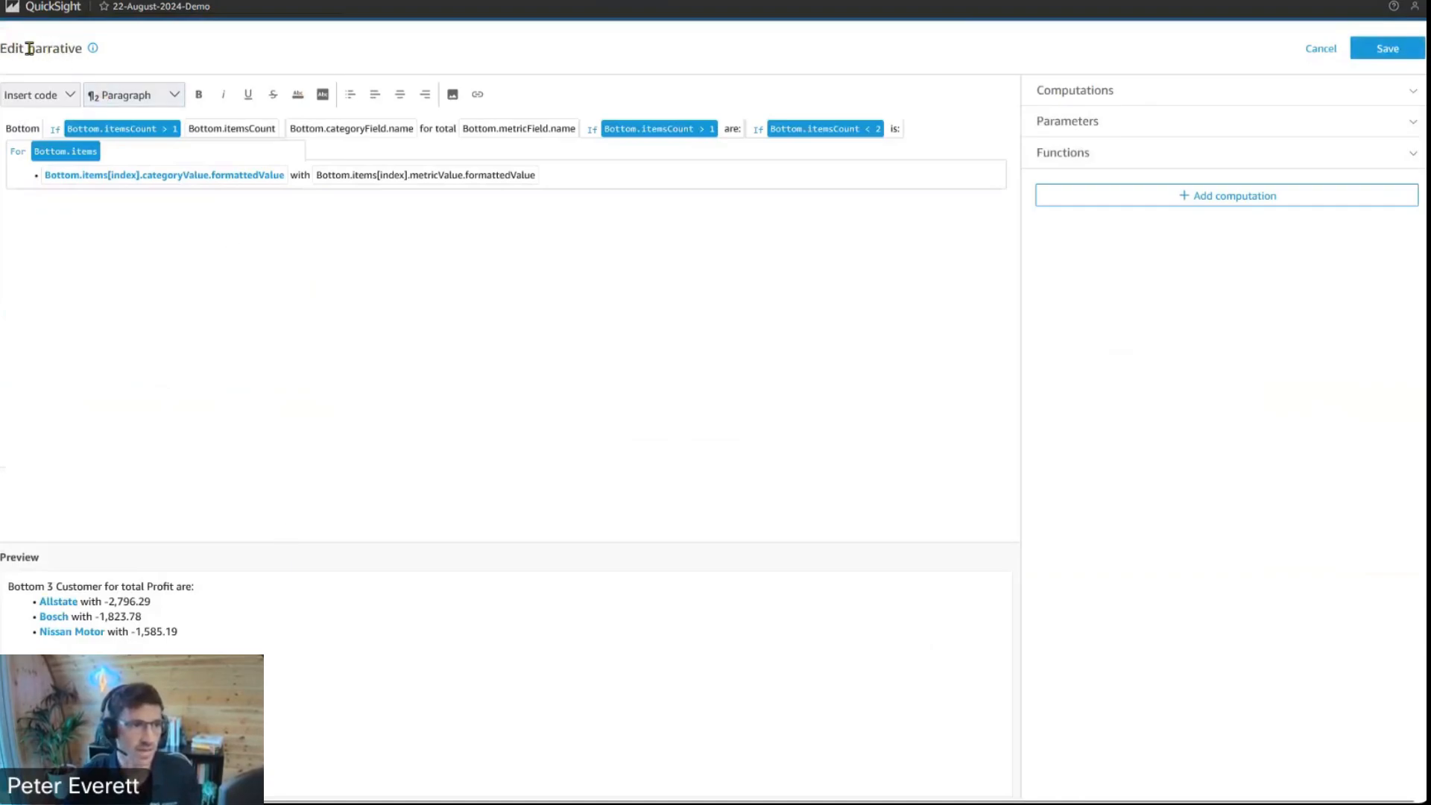
{"action": "mouse_move", "coordinate": [96, 51]}
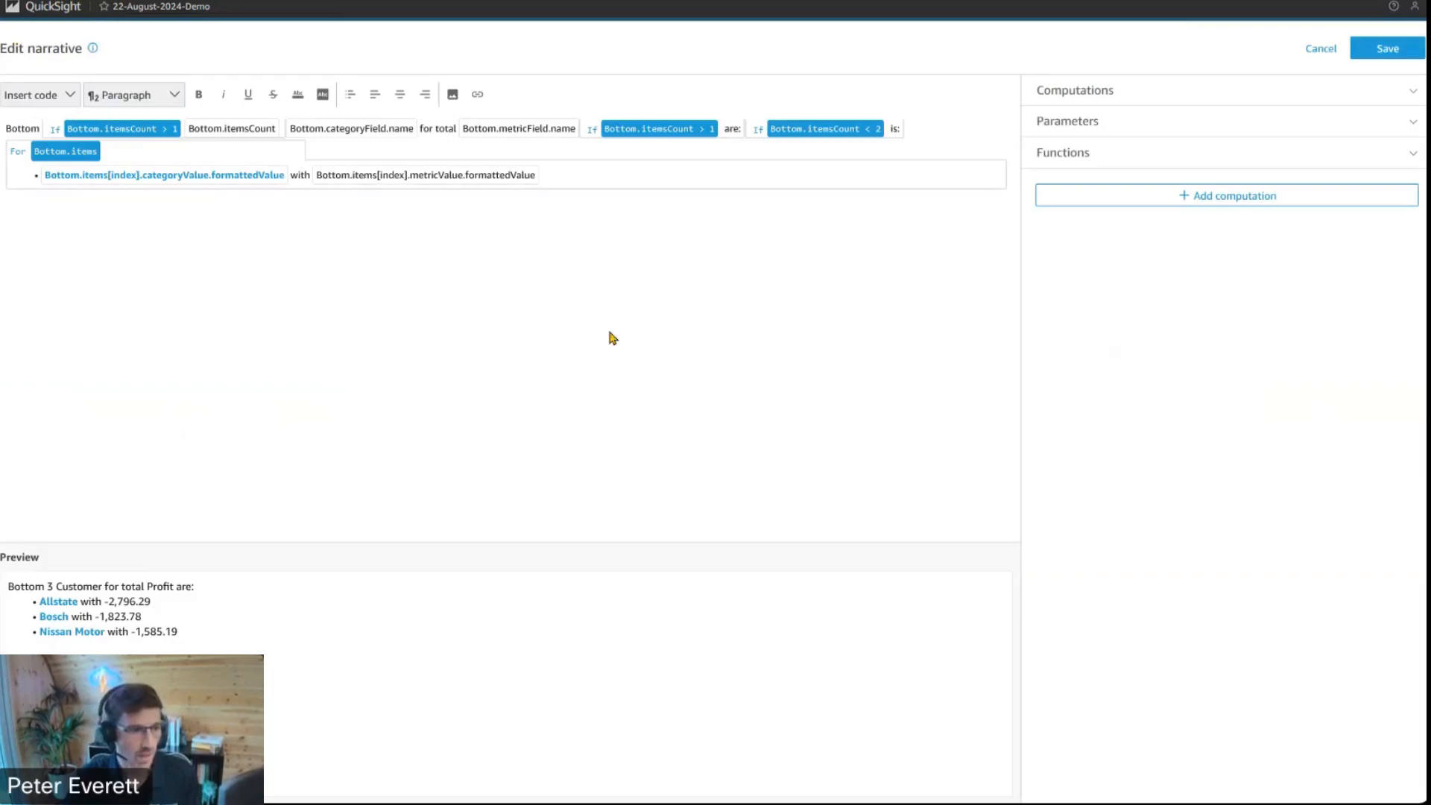
{"action": "left_click", "coordinate": [275, 223]}
{"action": "left_click", "coordinate": [88, 51]}
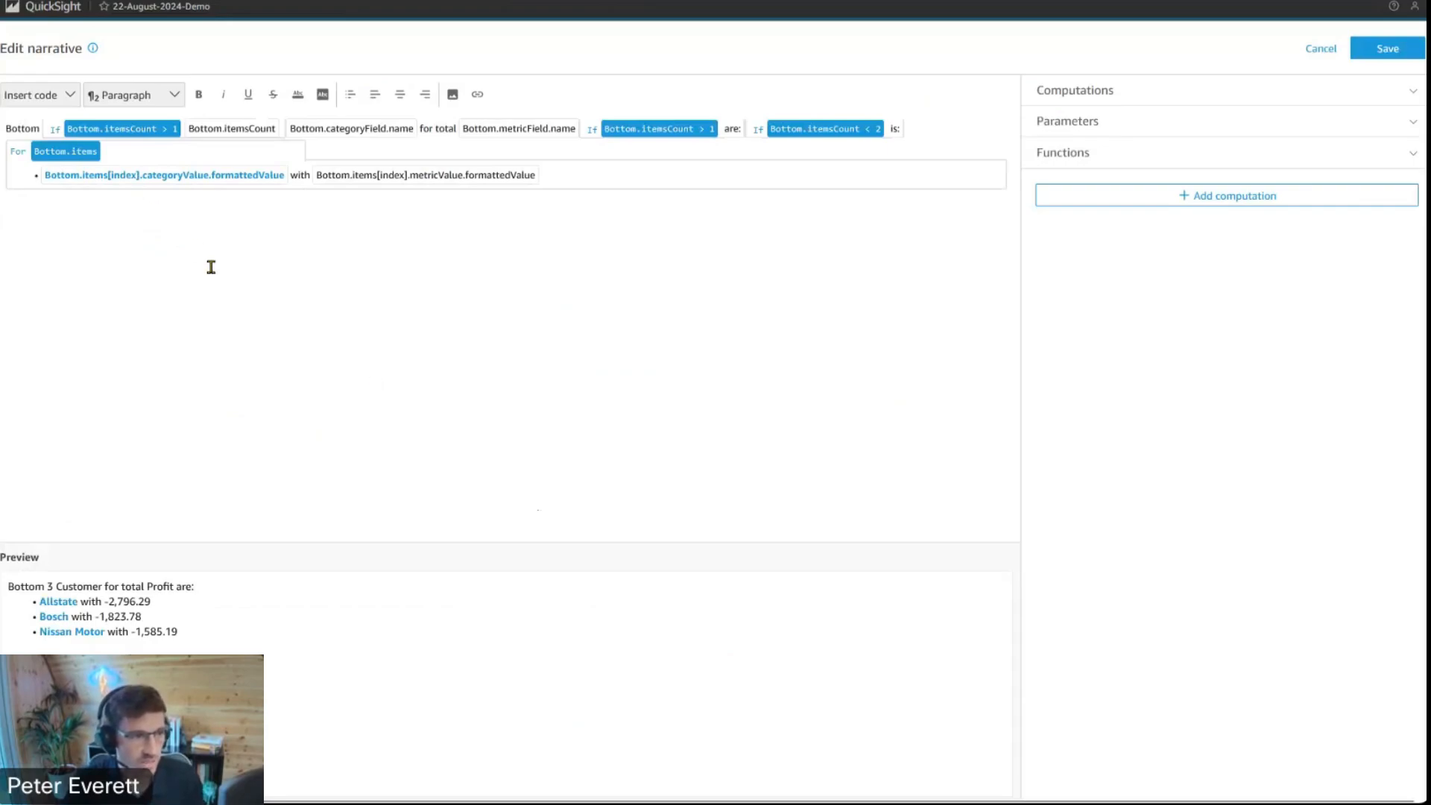
Try replacing the opening word Bottom in the narrative with Text, and undo the replacement
{"action": "left_click_drag", "start_coordinate": [13, 127], "coordinate": [30, 126]}
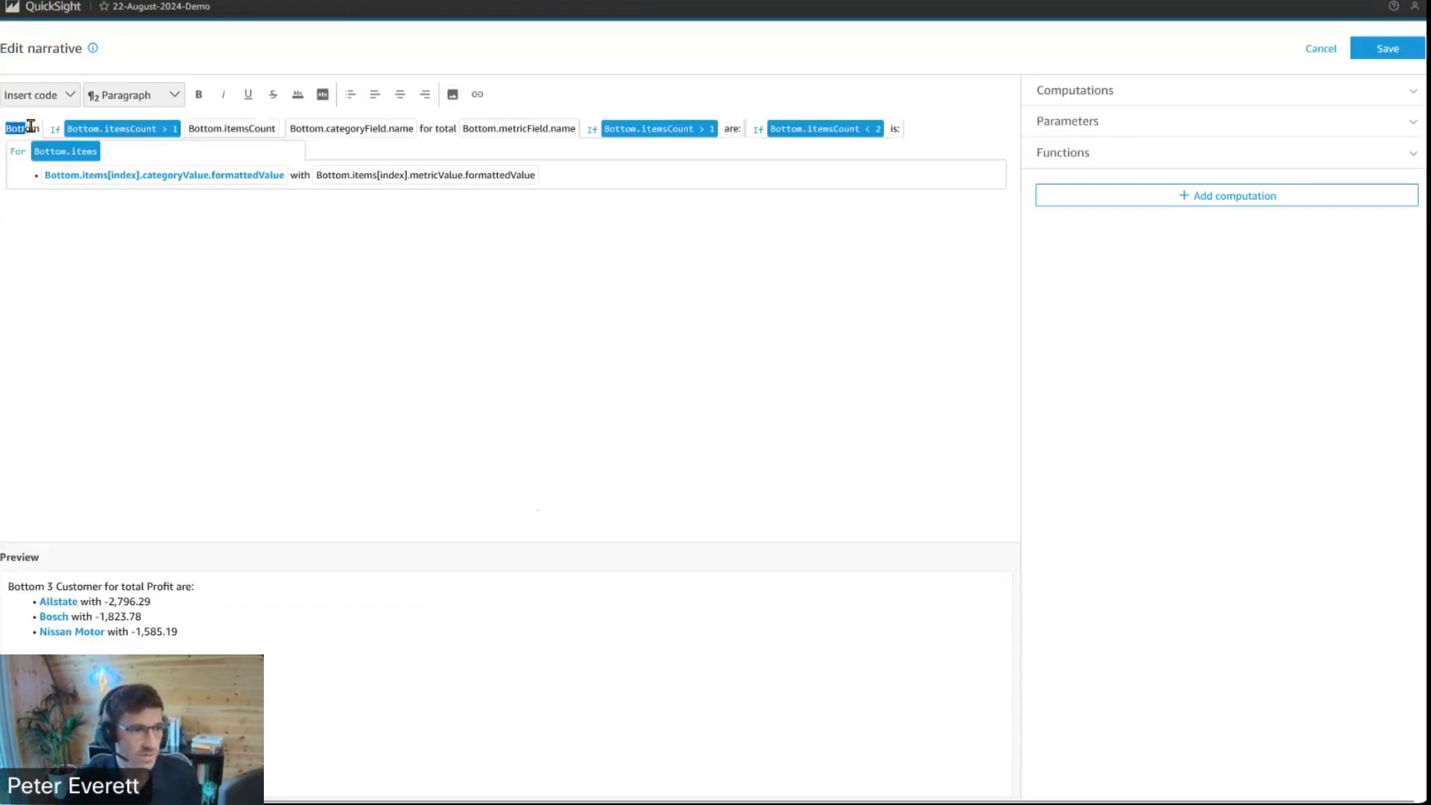
{"action": "type", "text": "Text"}
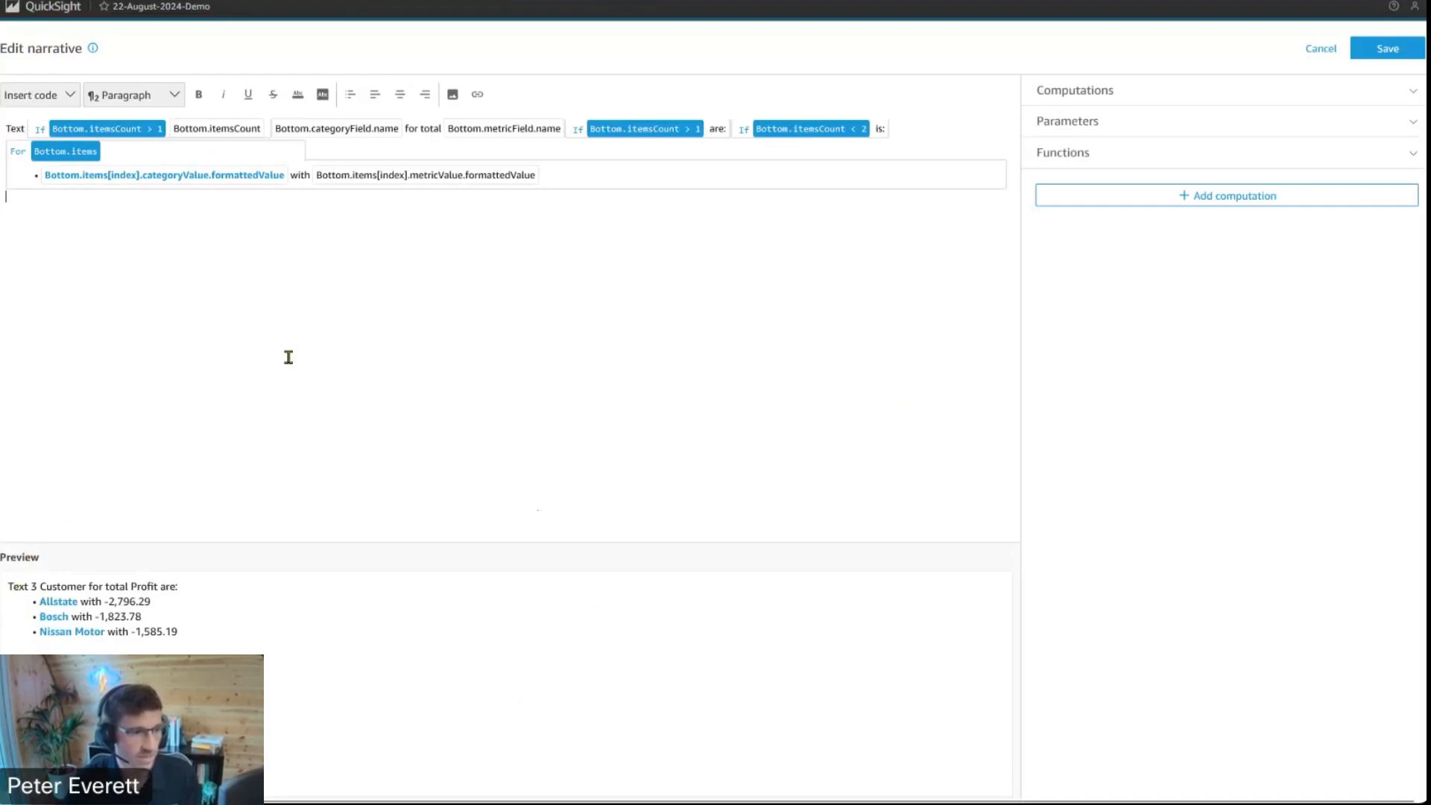
{"action": "key", "text": "ctrl+z"}
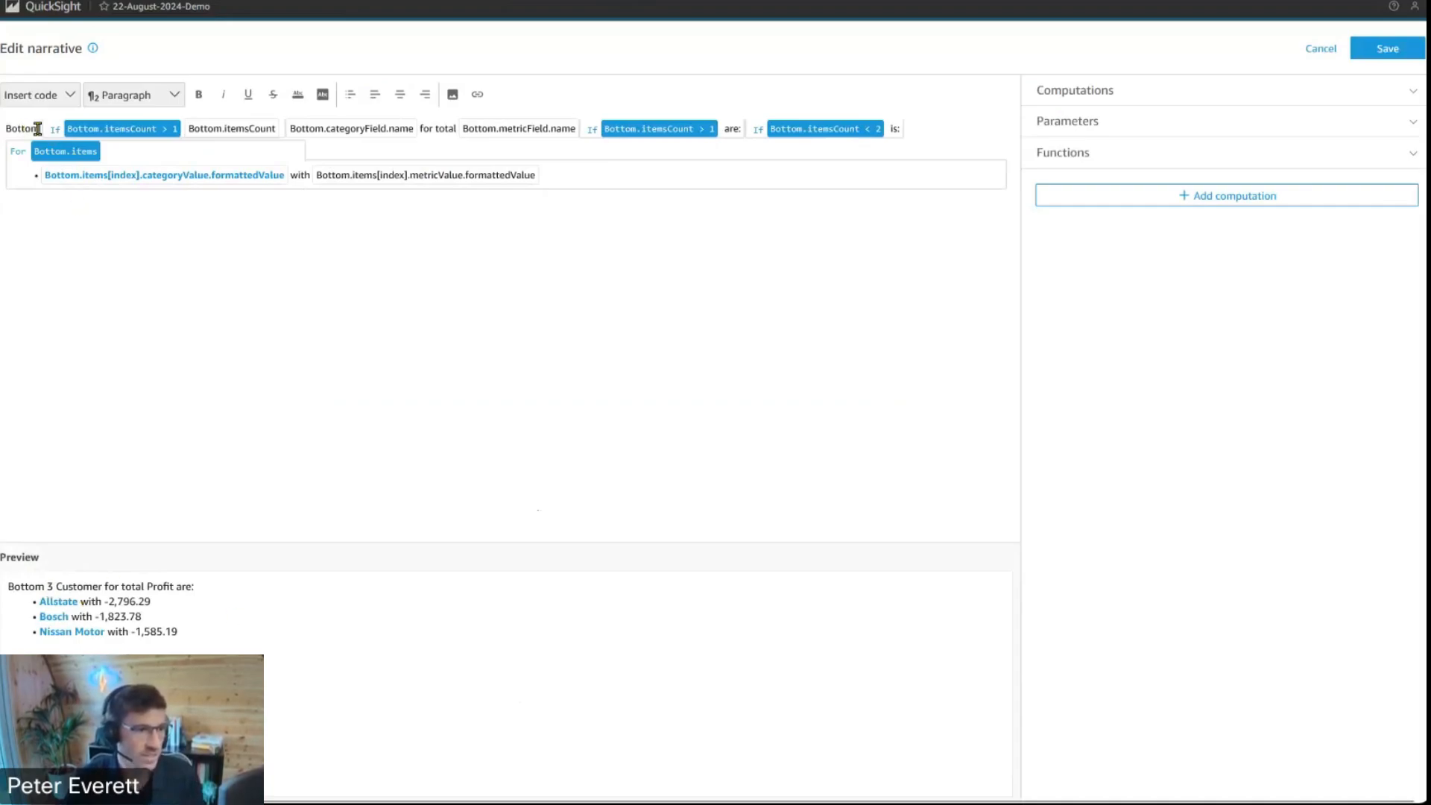
Compare the narrative's opening word with its preview, check the insertable code types, and expand the list of computations
{"action": "left_click_drag", "start_coordinate": [6, 127], "coordinate": [15, 127]}
{"action": "left_click_drag", "start_coordinate": [8, 586], "coordinate": [42, 586]}
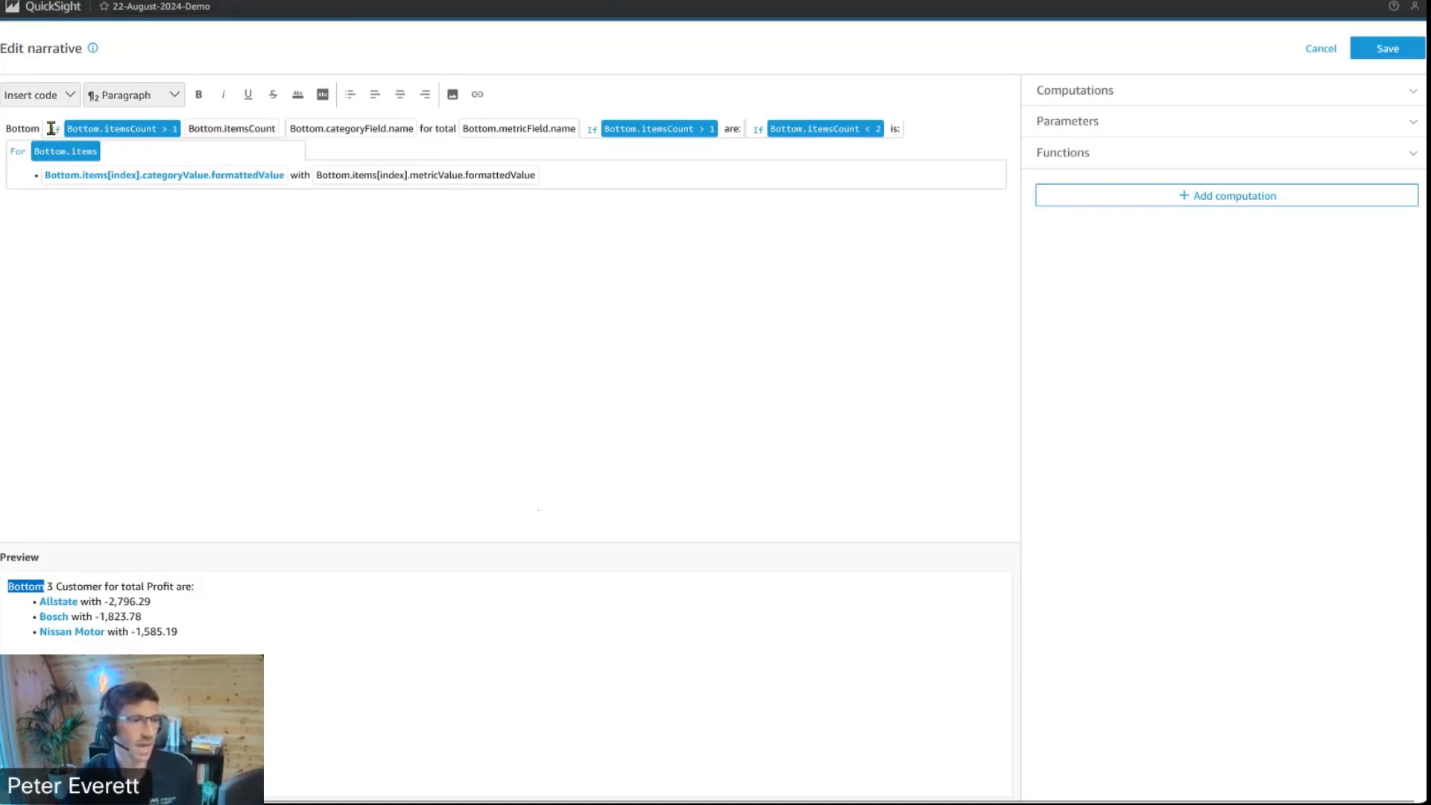
{"action": "left_click", "coordinate": [67, 95]}
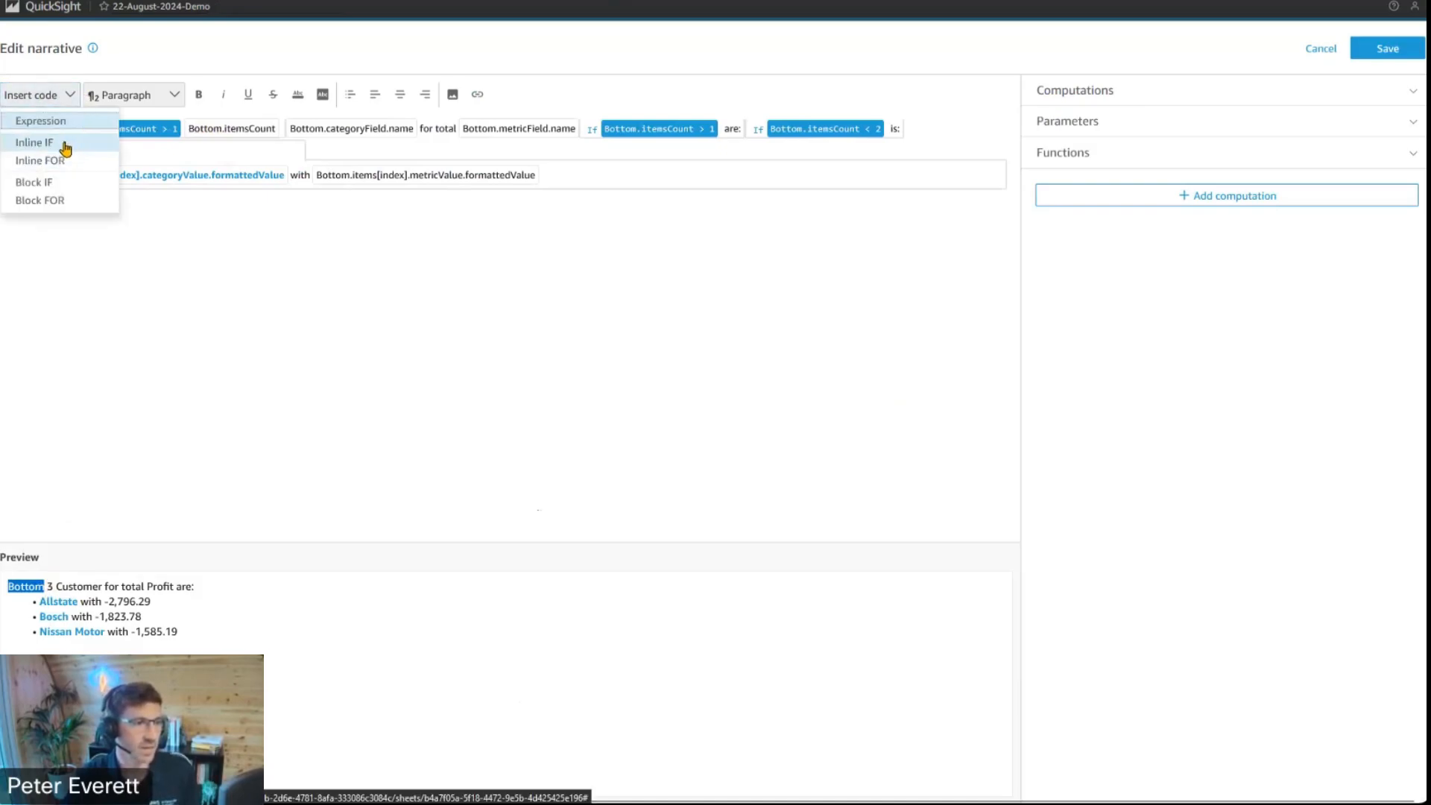
{"action": "left_click", "coordinate": [282, 272]}
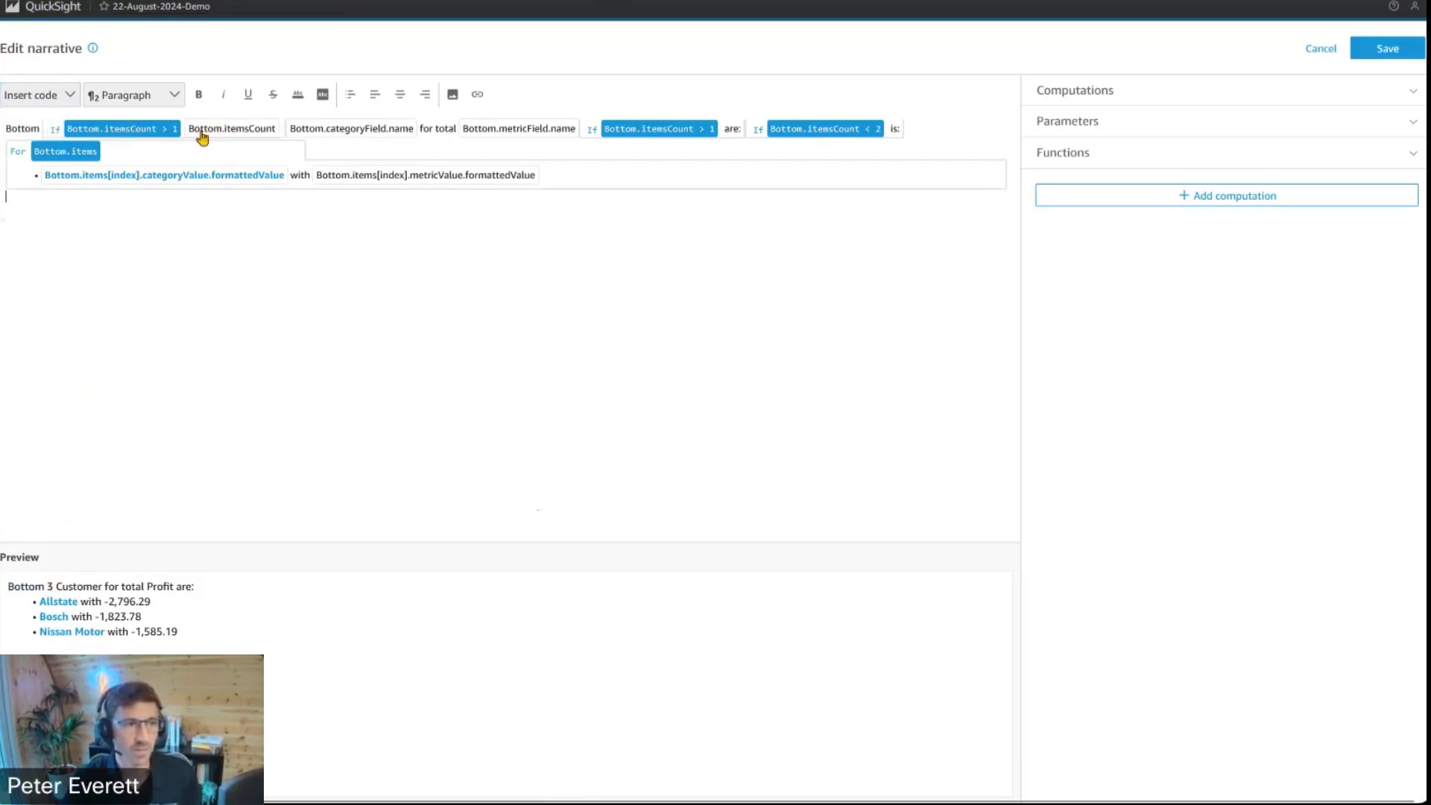
{"action": "left_click", "coordinate": [1076, 92]}
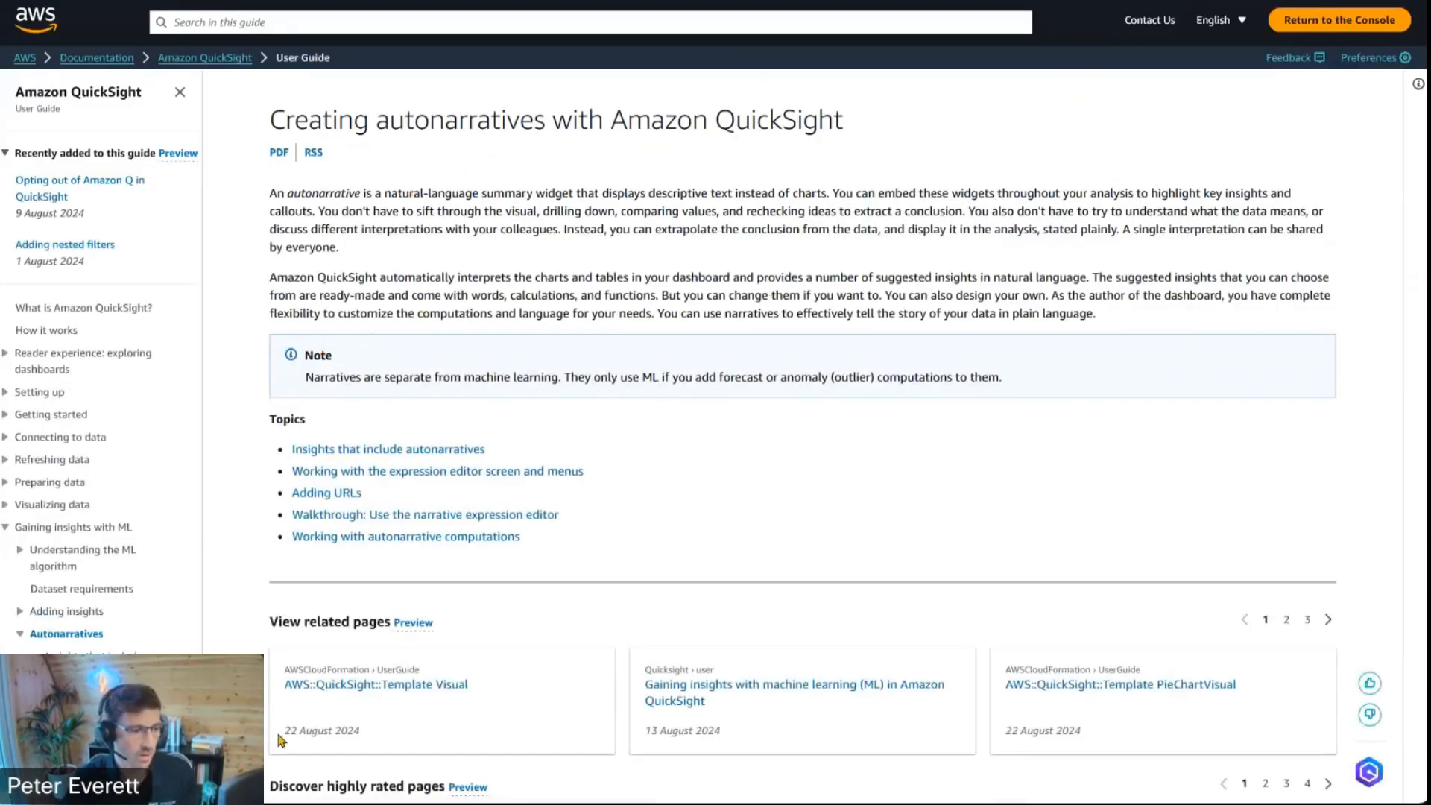
Switch to the Amazon QuickSight User Guide and open the Bottom ranked computation page under the Autonarratives computations
{"action": "scroll", "coordinate": [142, 522], "scroll_direction": "down", "scroll_amount": 2}
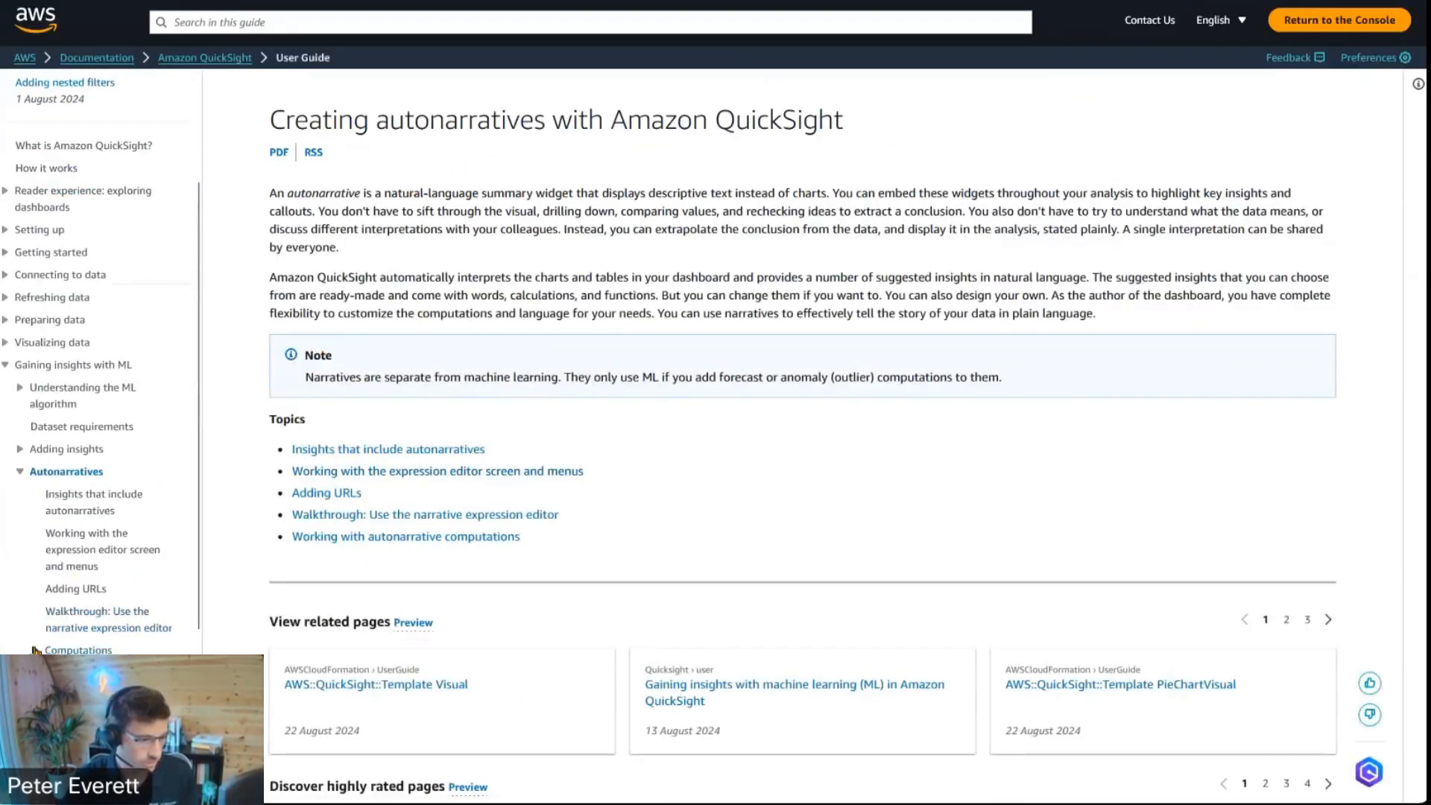
{"action": "left_click", "coordinate": [34, 650]}
{"action": "scroll", "coordinate": [168, 440], "scroll_direction": "down", "scroll_amount": 4}
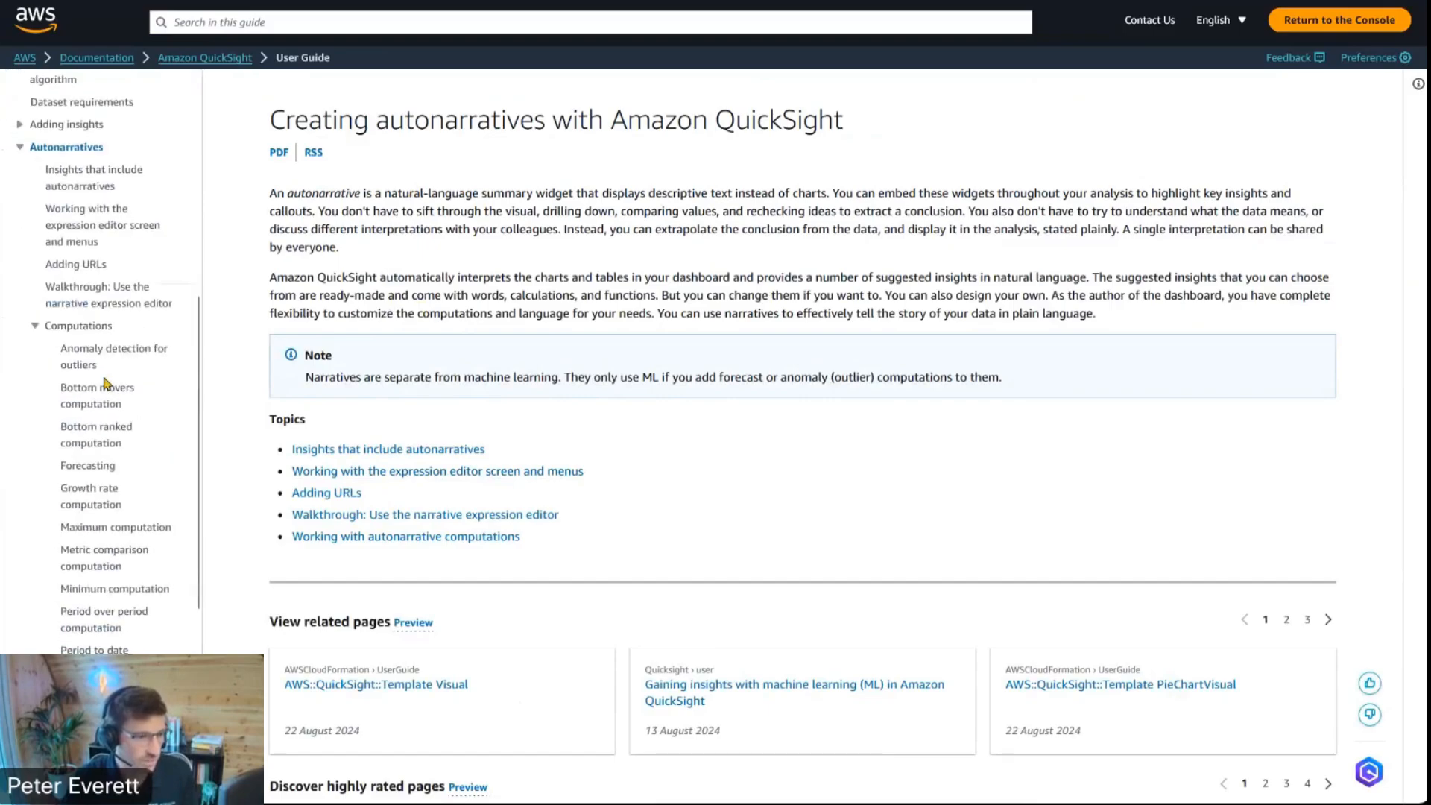
{"action": "left_click", "coordinate": [109, 431]}
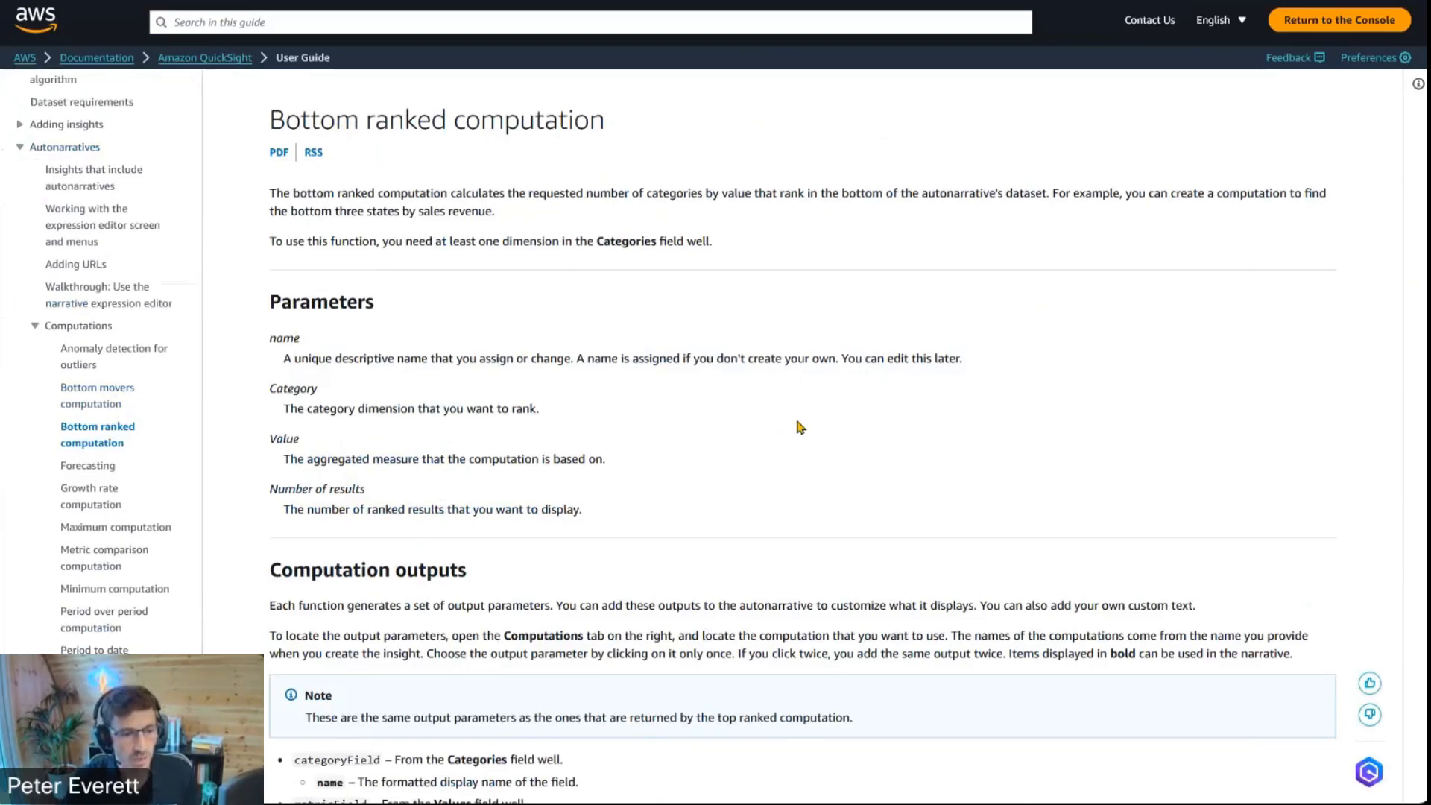
Read the computation outputs described for the bottom ranked computation, including categoryField, metricField, itemsCount and items
{"action": "scroll", "coordinate": [795, 415], "scroll_direction": "down", "scroll_amount": 7}
{"action": "left_click_drag", "start_coordinate": [293, 219], "coordinate": [390, 221]}
{"action": "left_click", "coordinate": [366, 216]}
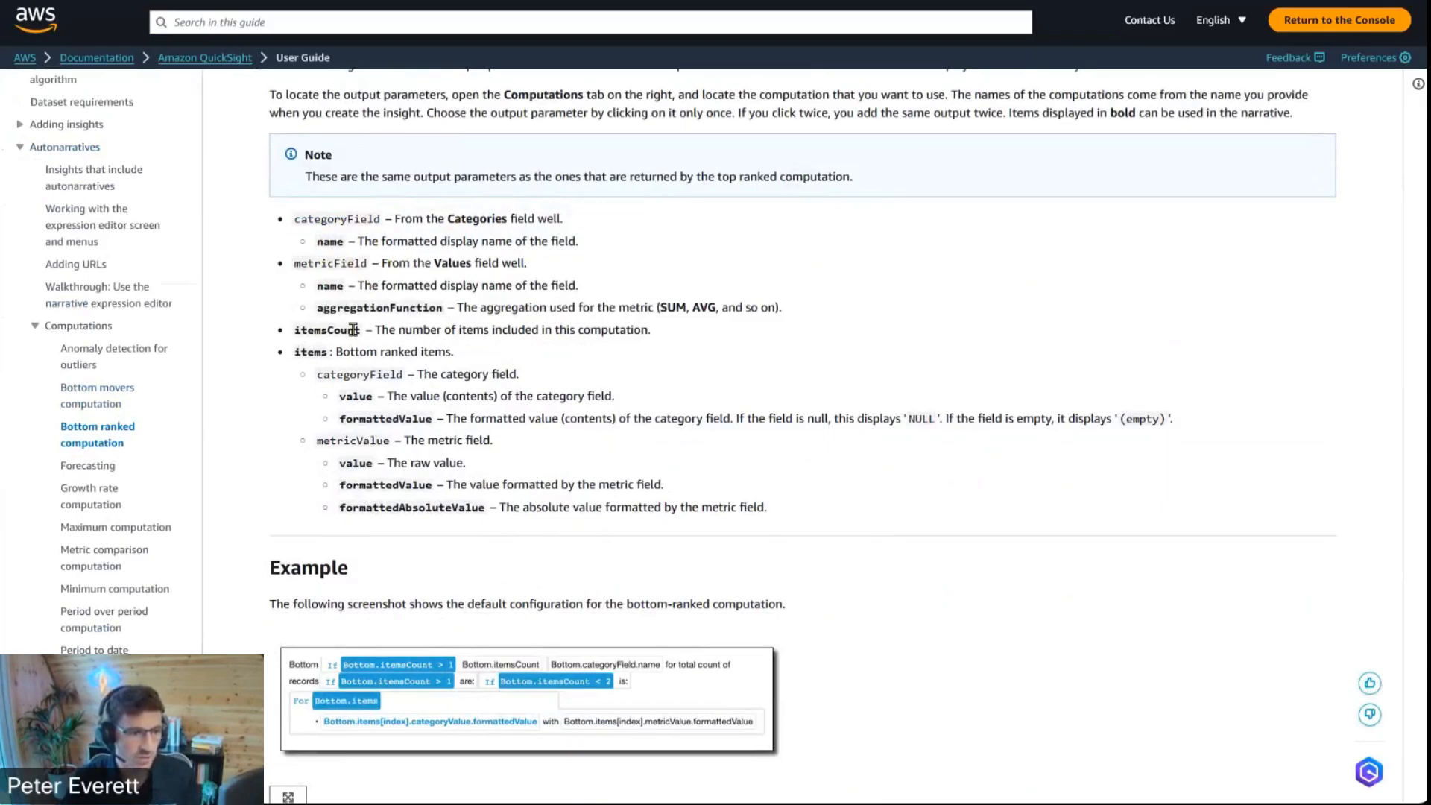
{"action": "scroll", "coordinate": [750, 313], "scroll_direction": "up", "scroll_amount": 1}
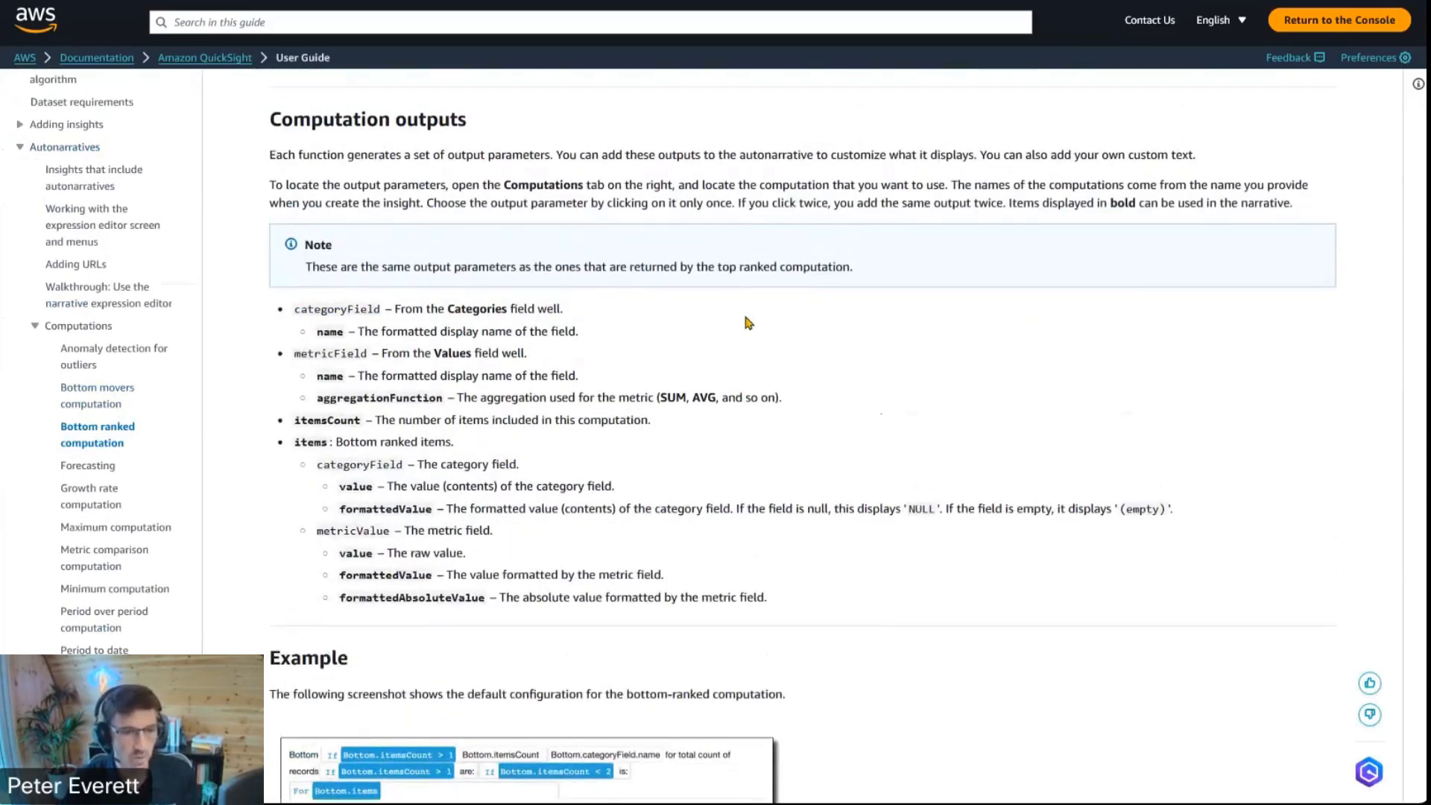
Return to the narrative editor, compare the total Profit wording with its preview, and review the insertable IF and FOR code types
{"action": "key", "text": "ctrl+shift+Tab"}
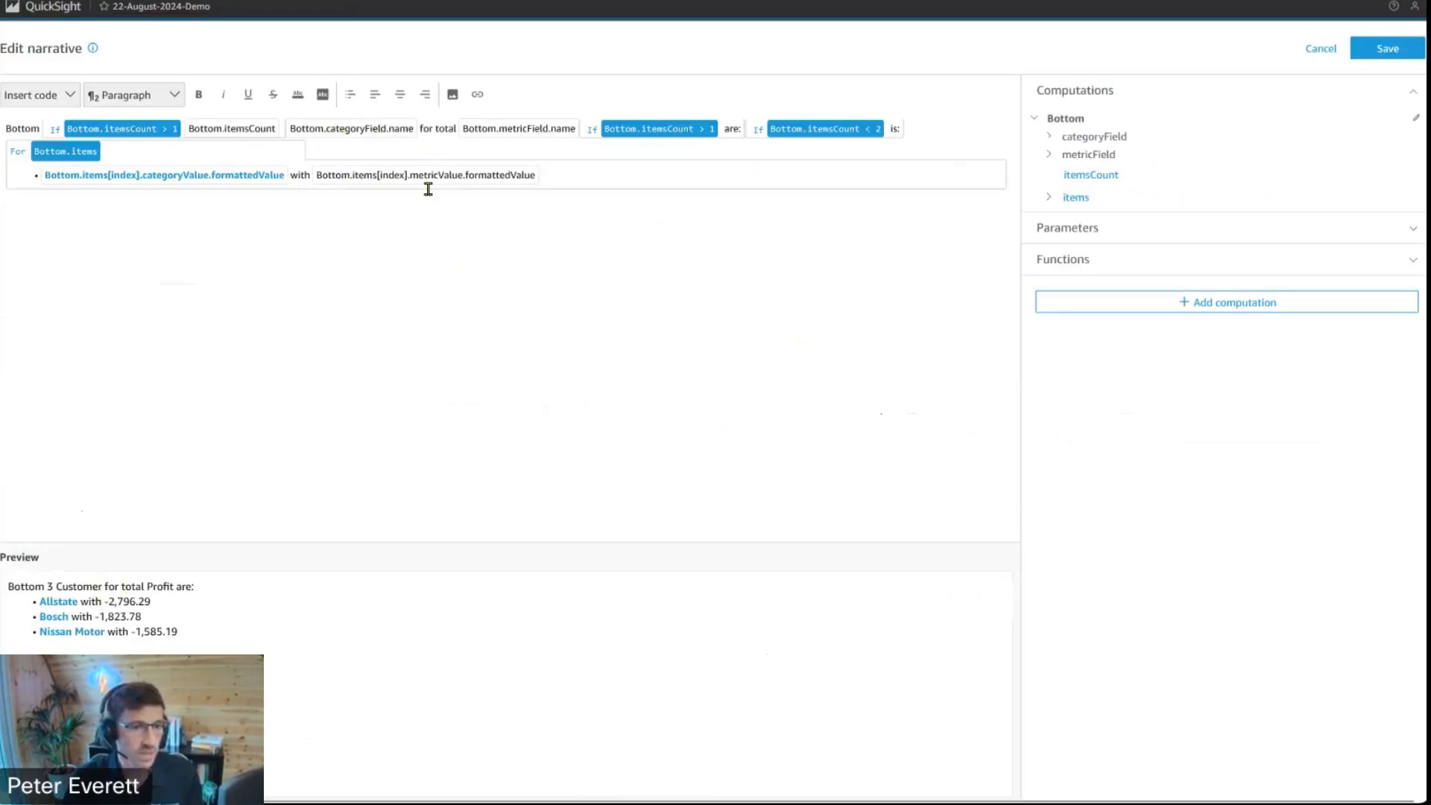
{"action": "left_click_drag", "start_coordinate": [422, 128], "coordinate": [444, 128]}
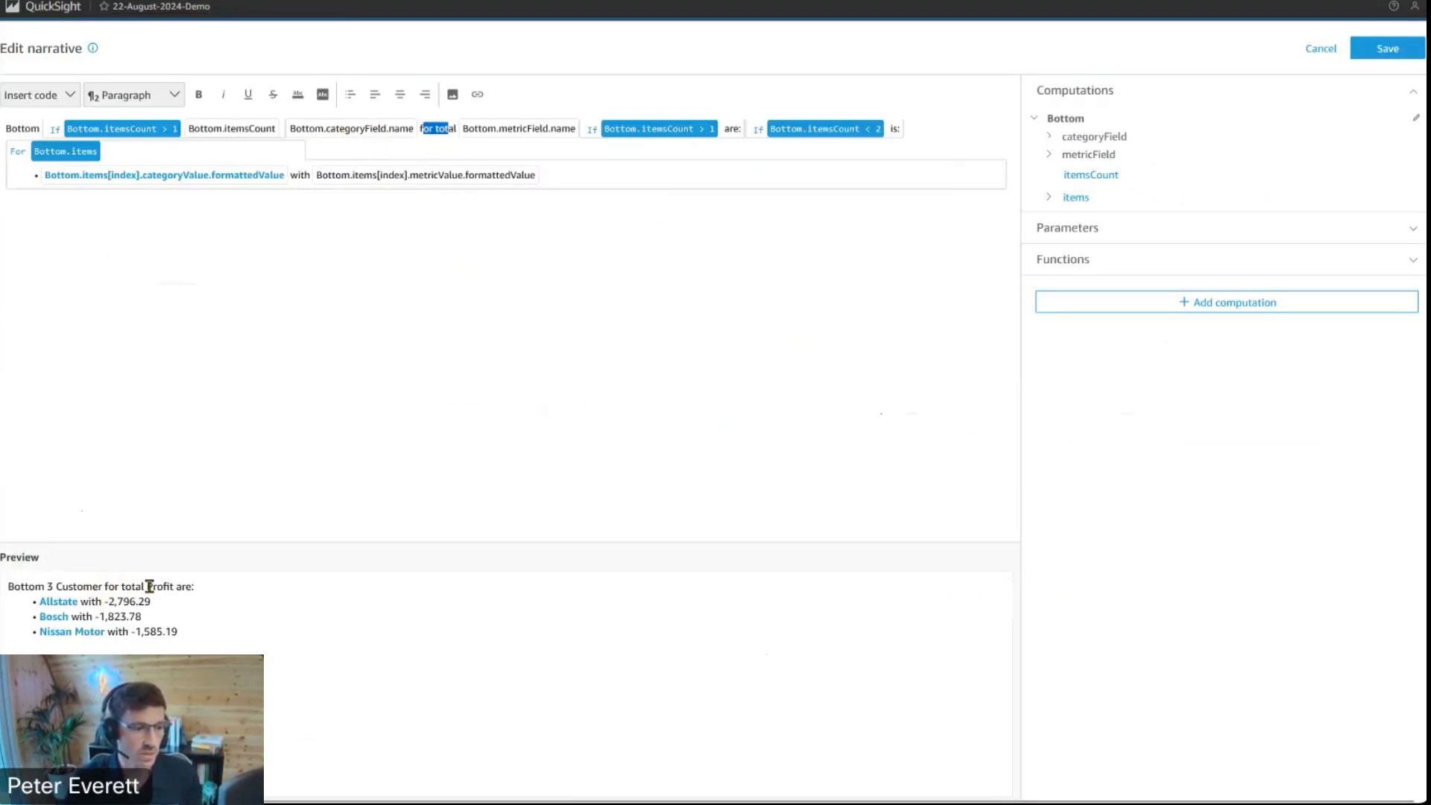
{"action": "left_click_drag", "start_coordinate": [149, 587], "coordinate": [166, 587]}
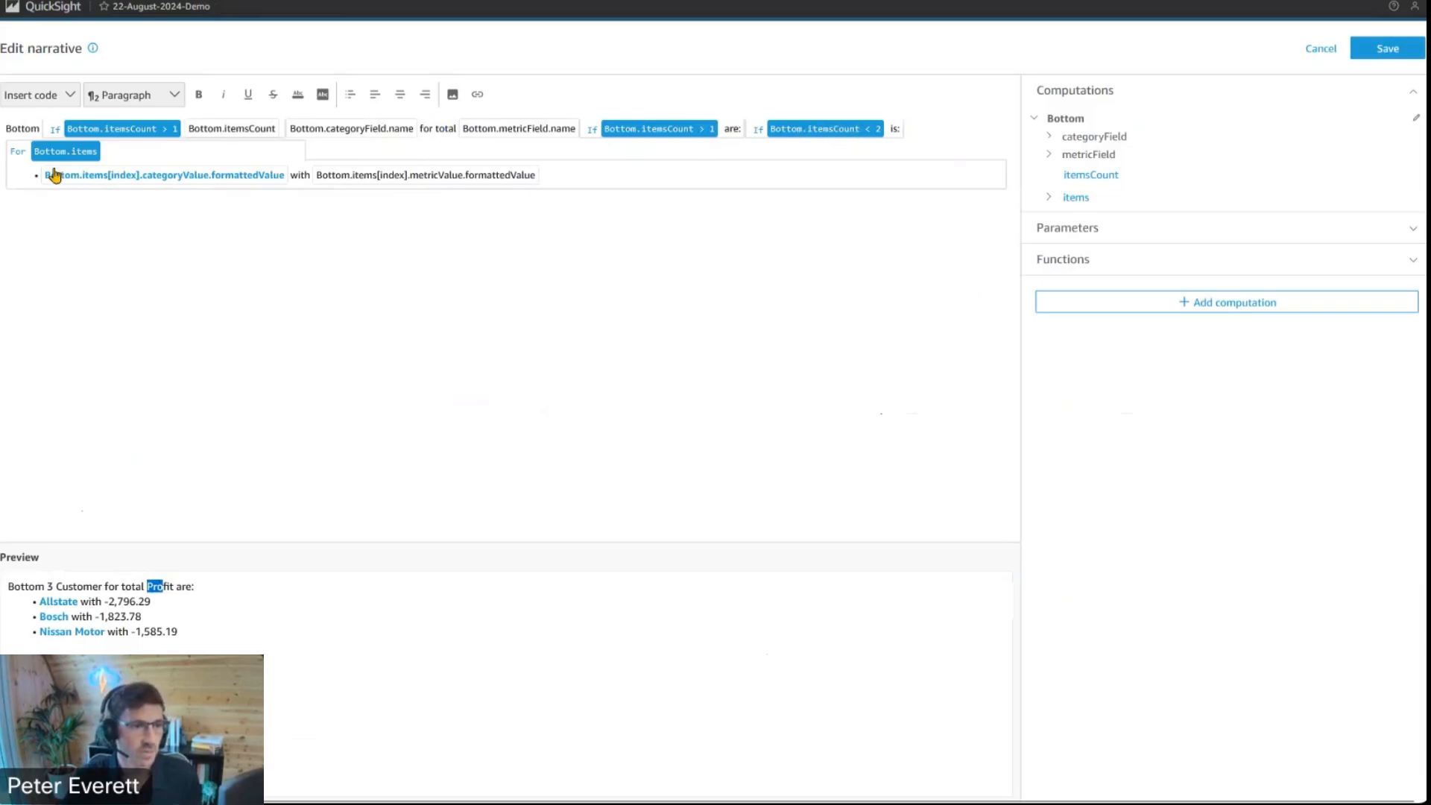
{"action": "left_click", "coordinate": [67, 94]}
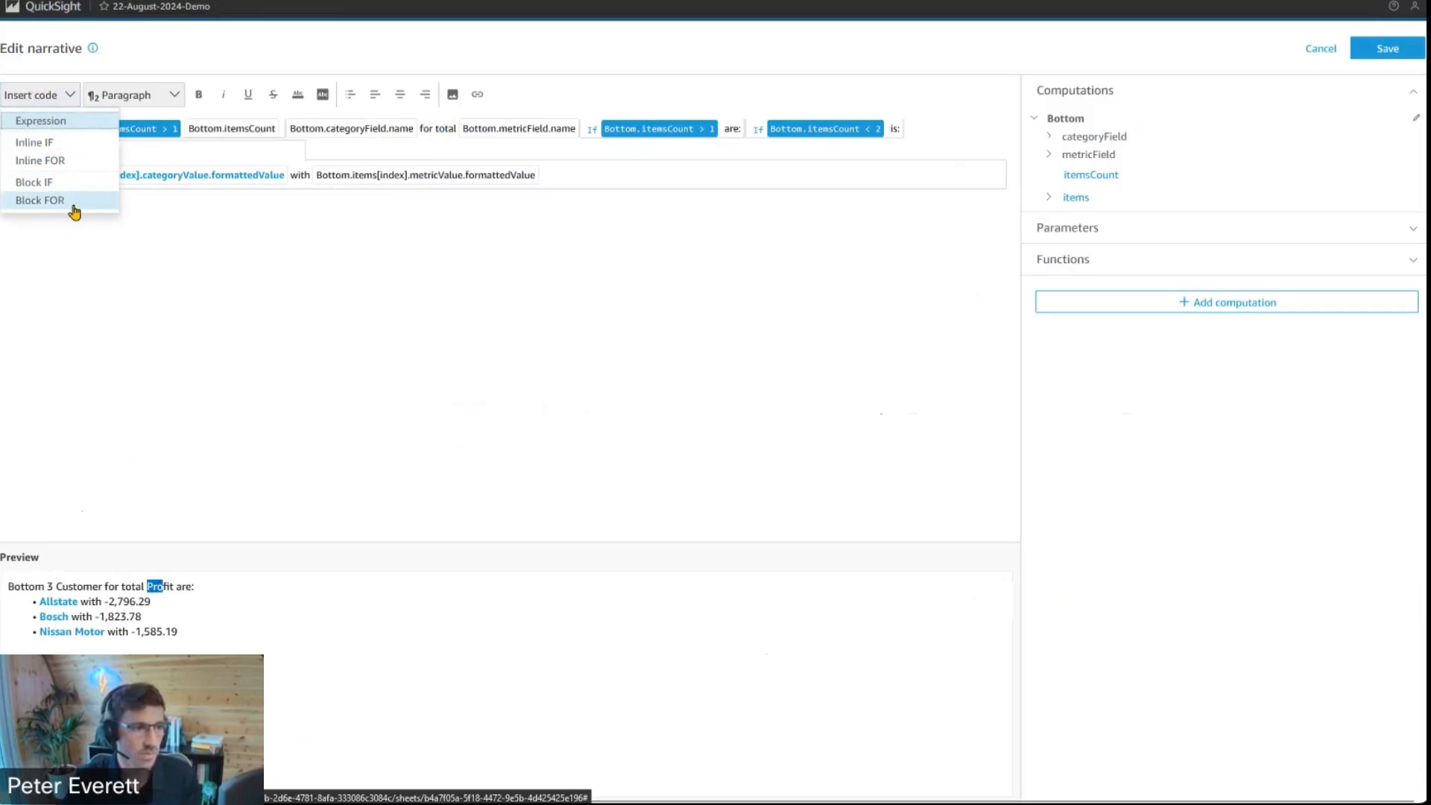
{"action": "left_click", "coordinate": [319, 268]}
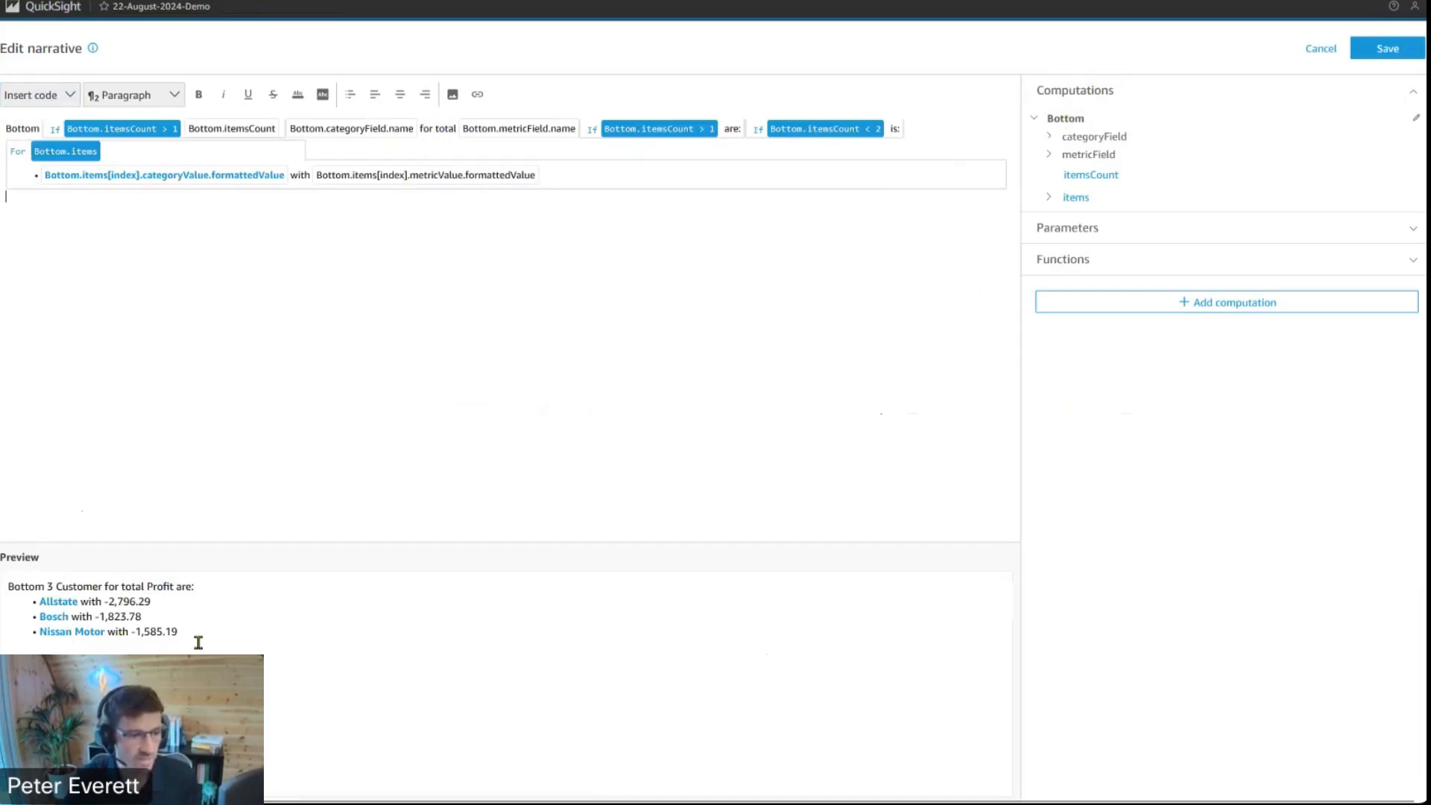
Cancel the narrative editing and delete the bottom ranked insight visual from the Demo sheet
{"action": "left_click", "coordinate": [1319, 52]}
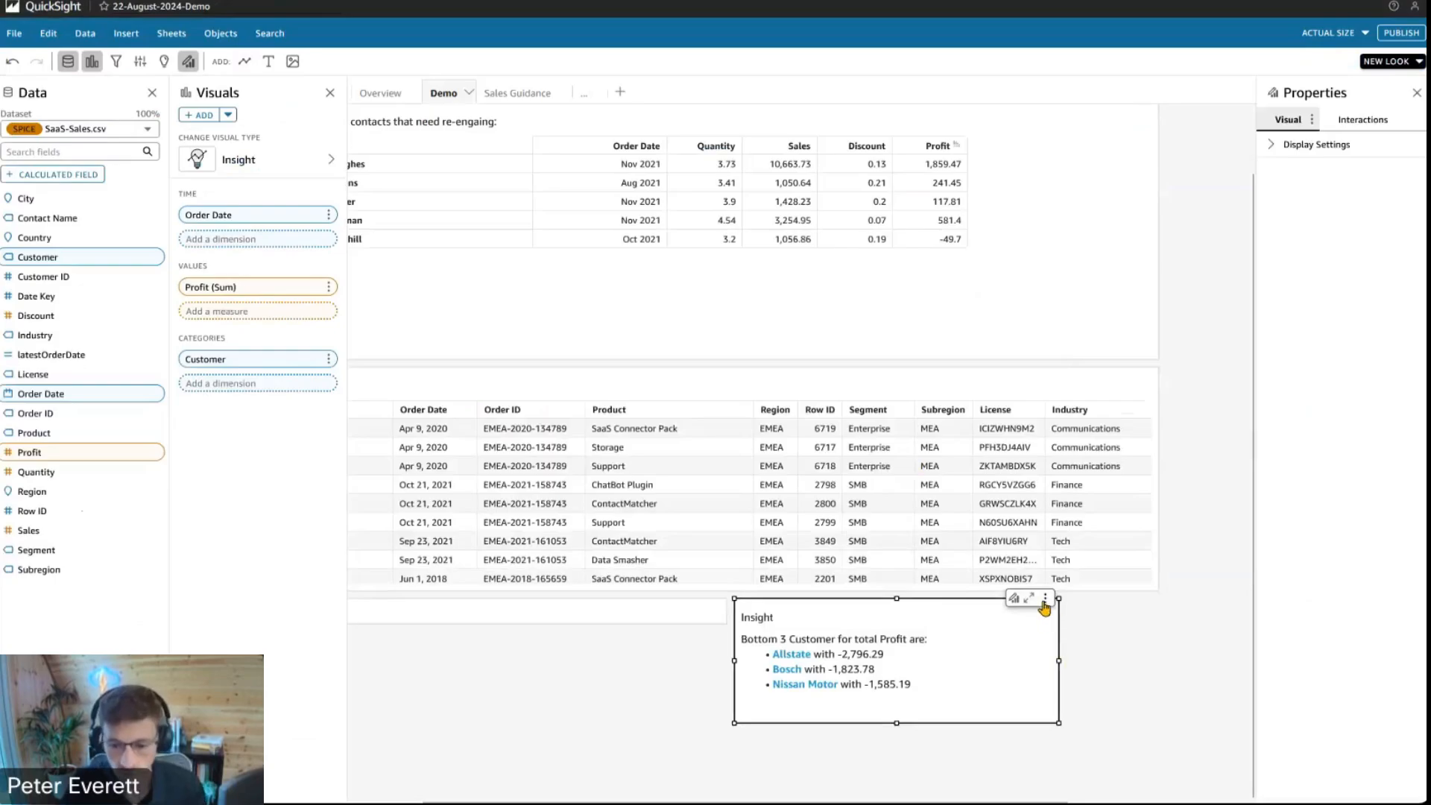
{"action": "left_click", "coordinate": [1044, 601]}
{"action": "left_click", "coordinate": [1000, 664]}
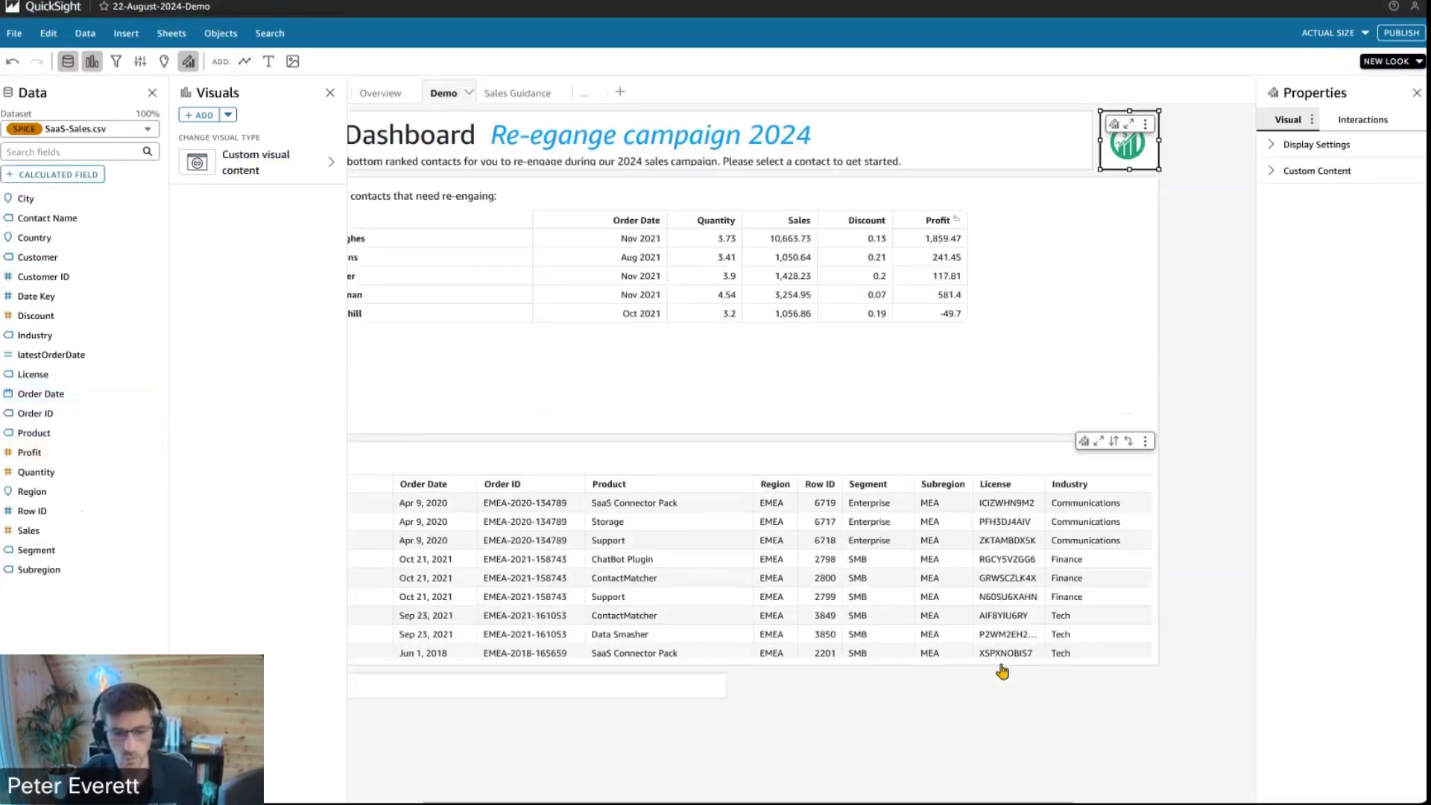
Add a new visual to the Demo sheet and make it an Insight
{"action": "left_click", "coordinate": [764, 748]}
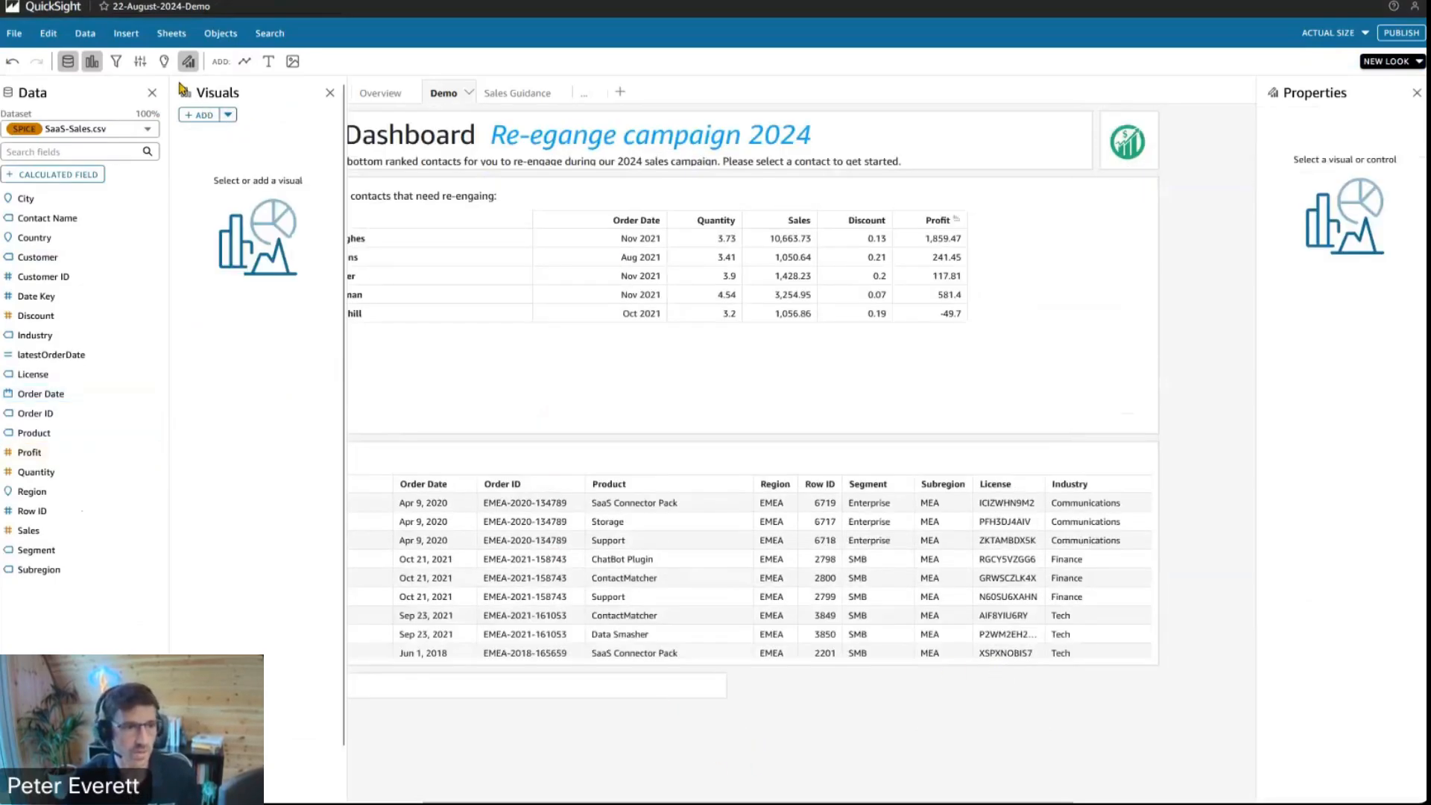
{"action": "left_click", "coordinate": [186, 117]}
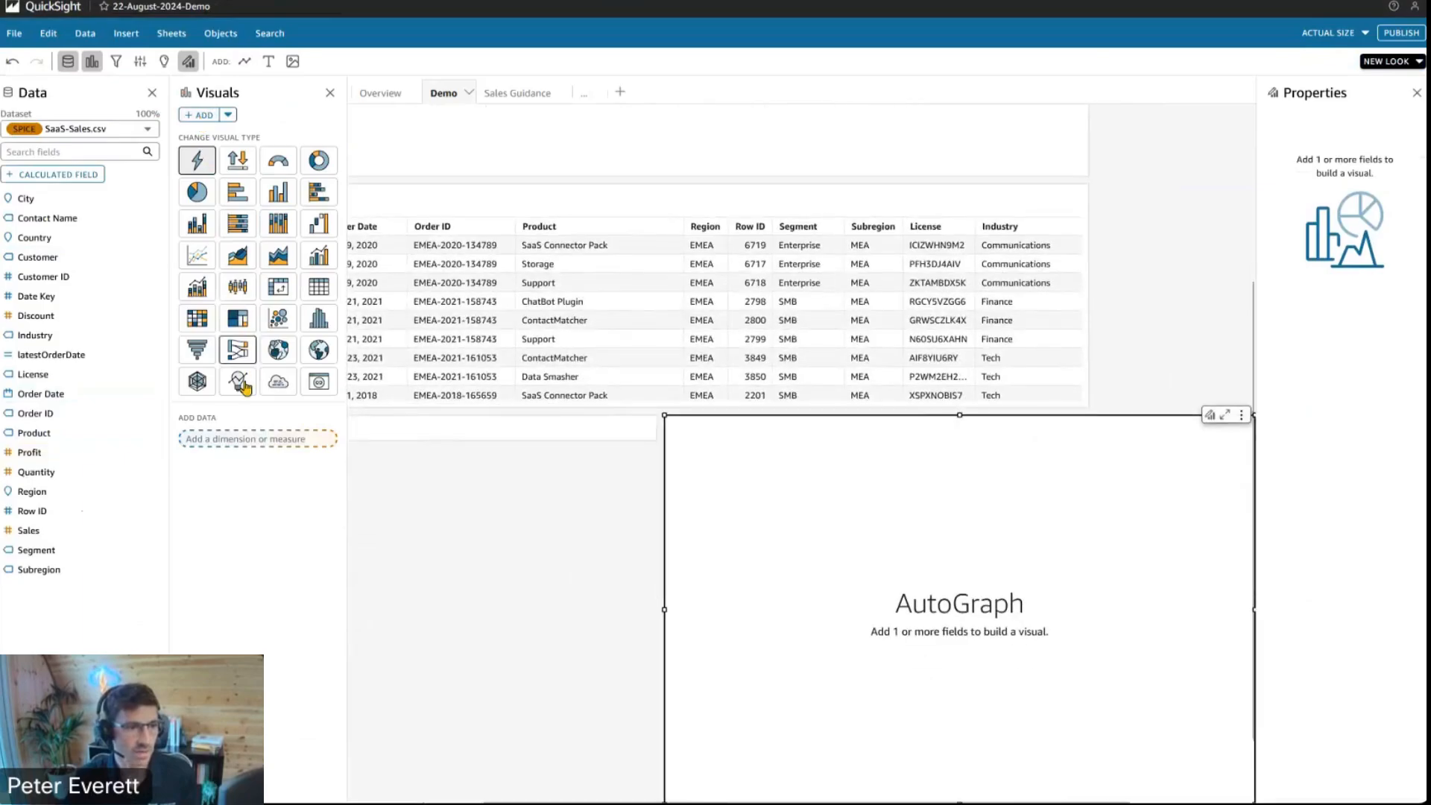
{"action": "left_click", "coordinate": [245, 384]}
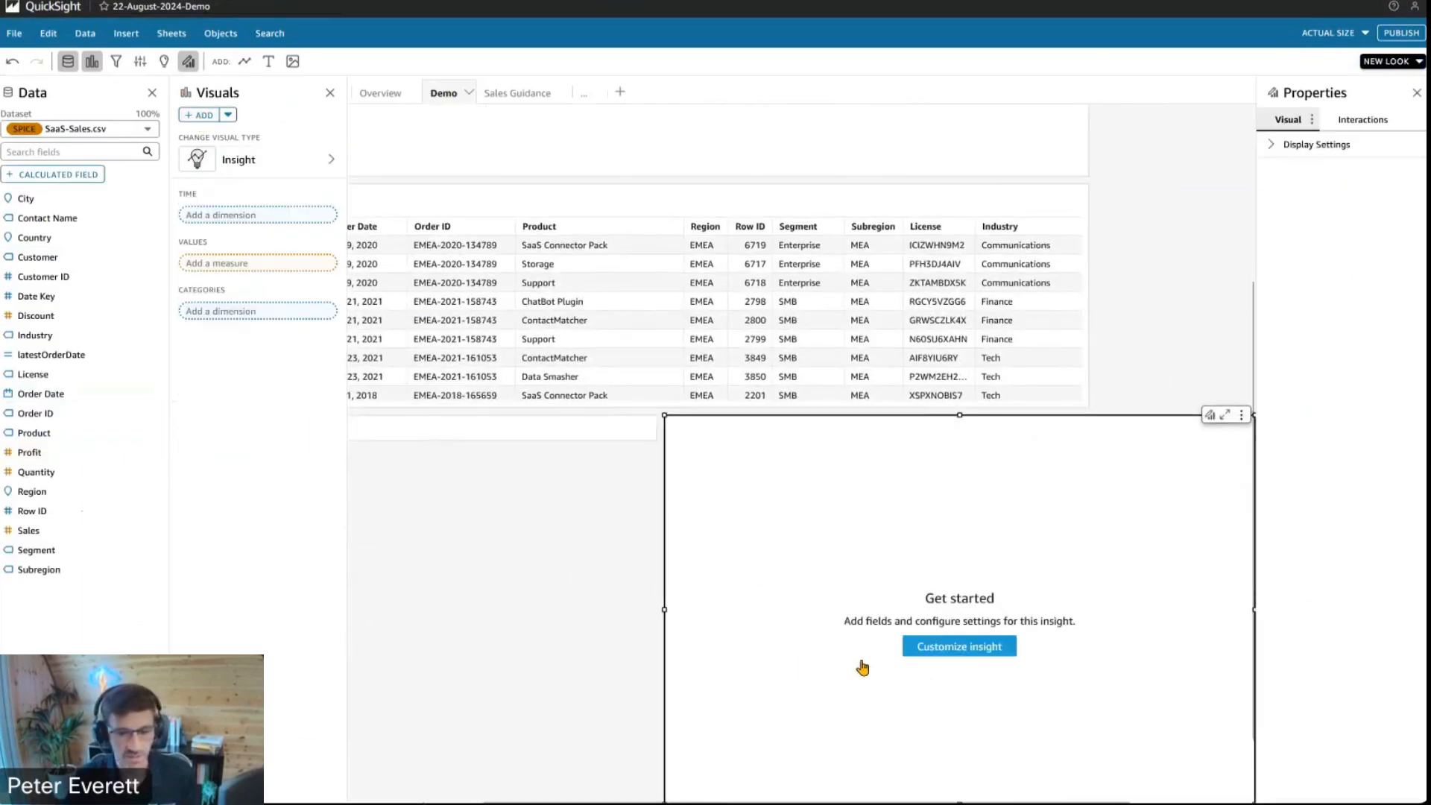
Place the empty insight between the bottom ranked contacts table and the Dataset table, then enlarge it to full sheet width and greater height
{"action": "left_click_drag", "start_coordinate": [1135, 417], "coordinate": [827, 263]}
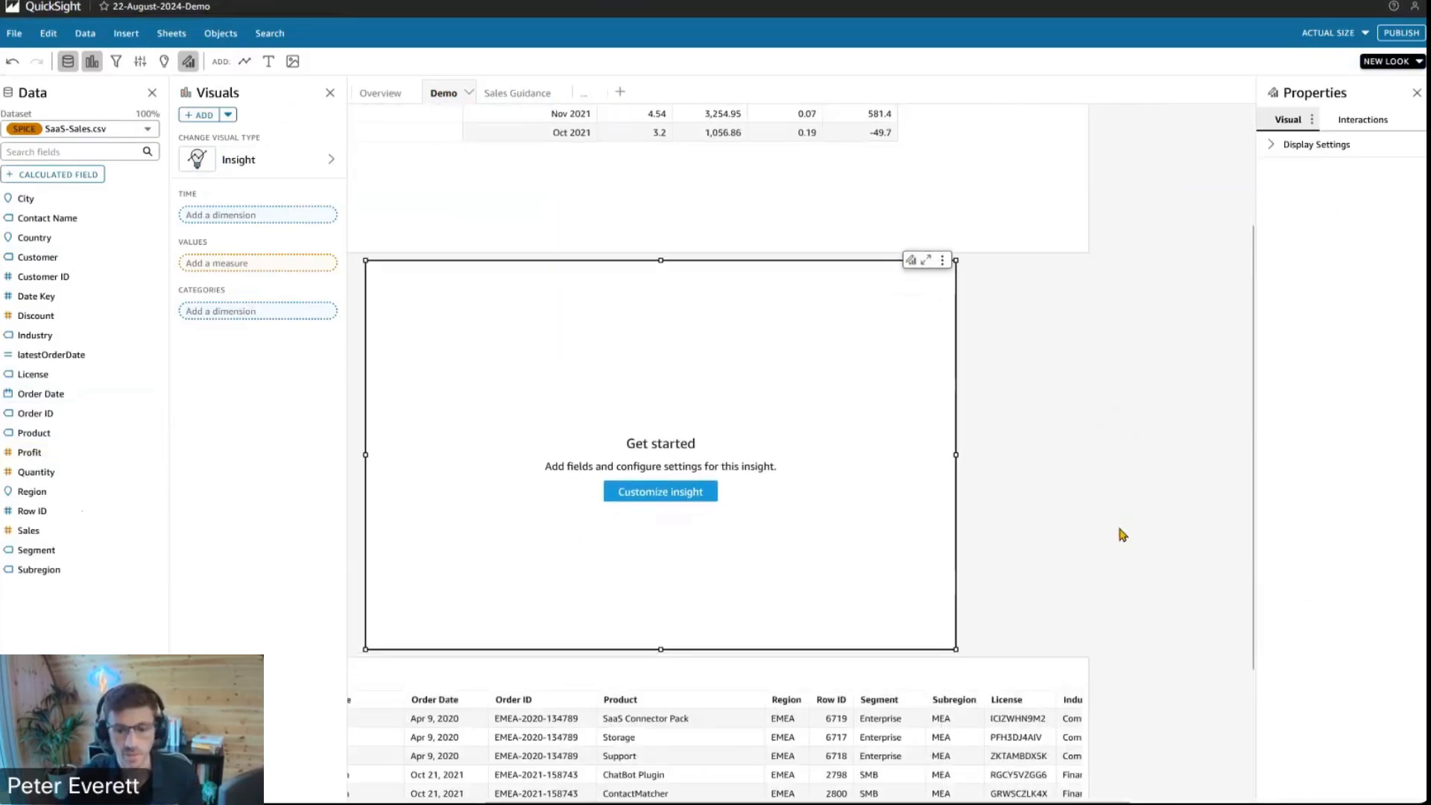
{"action": "mouse_move", "coordinate": [363, 457]}
{"action": "left_mouse_down"}
{"action": "mouse_move", "coordinate": [480, 450]}
{"action": "mouse_move", "coordinate": [355, 450]}
{"action": "left_mouse_up"}
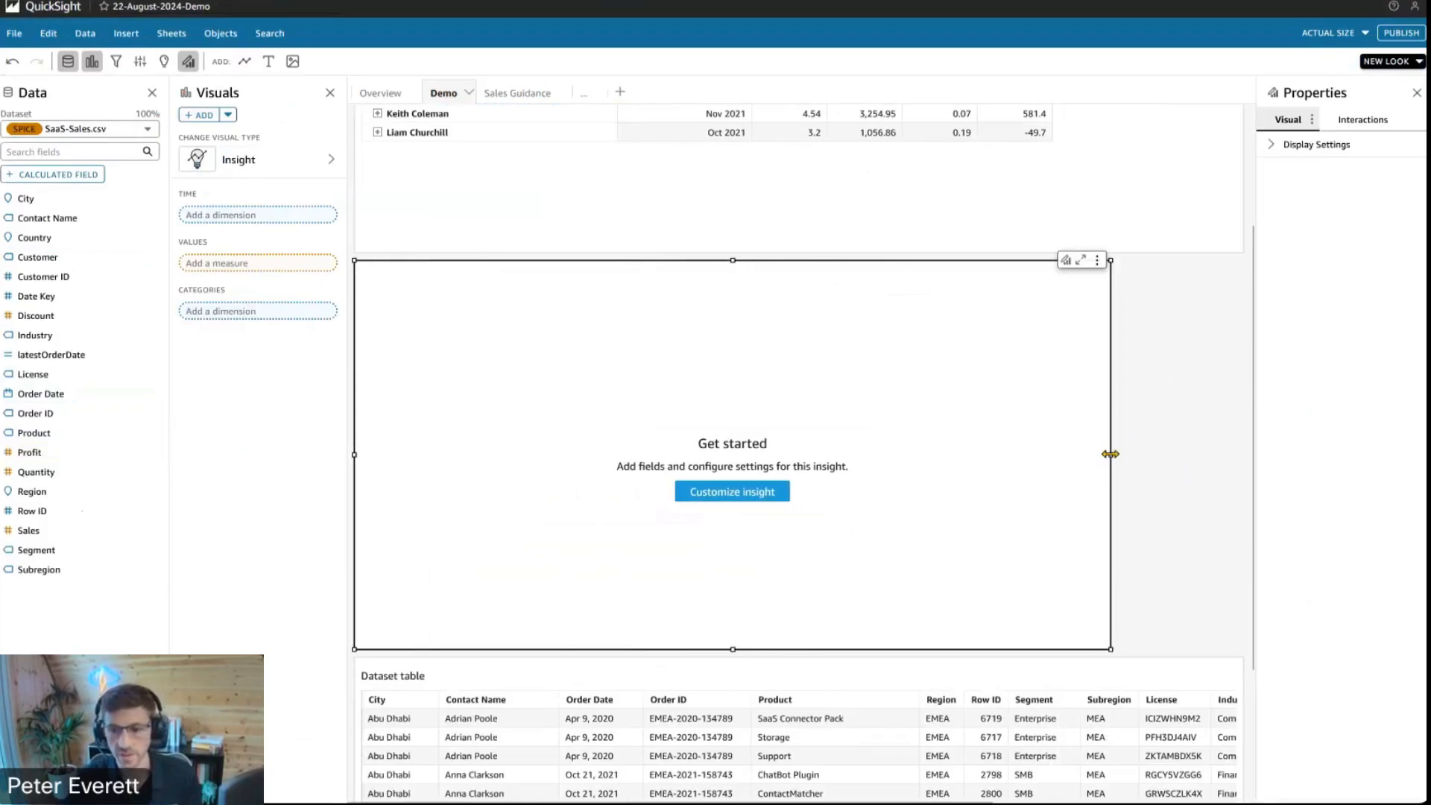
{"action": "left_click_drag", "start_coordinate": [1110, 454], "coordinate": [1241, 451]}
{"action": "scroll", "coordinate": [1022, 434], "scroll_direction": "down", "scroll_amount": 2}
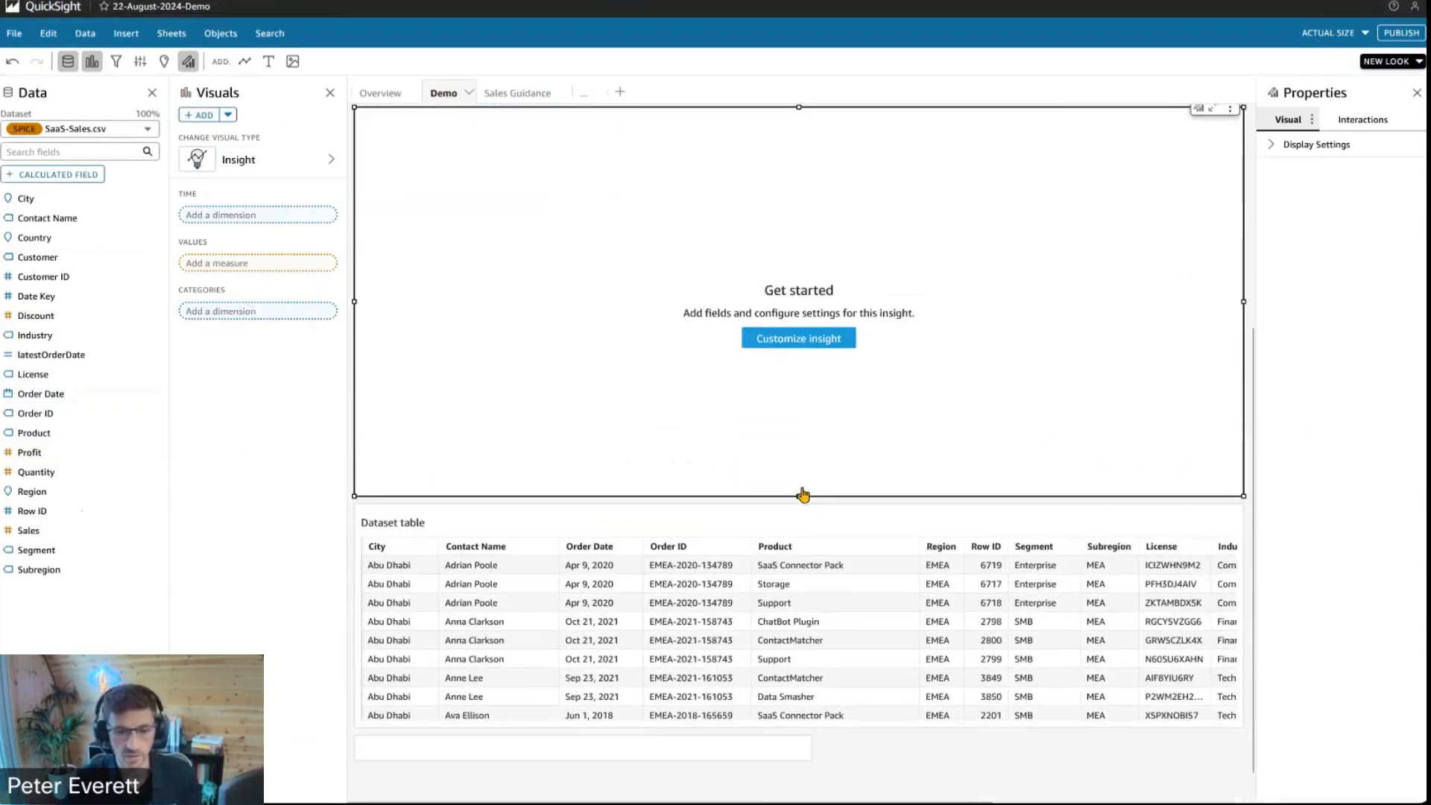
{"action": "left_click_drag", "start_coordinate": [799, 496], "coordinate": [798, 693]}
{"action": "scroll", "coordinate": [1013, 447], "scroll_direction": "up", "scroll_amount": 5}
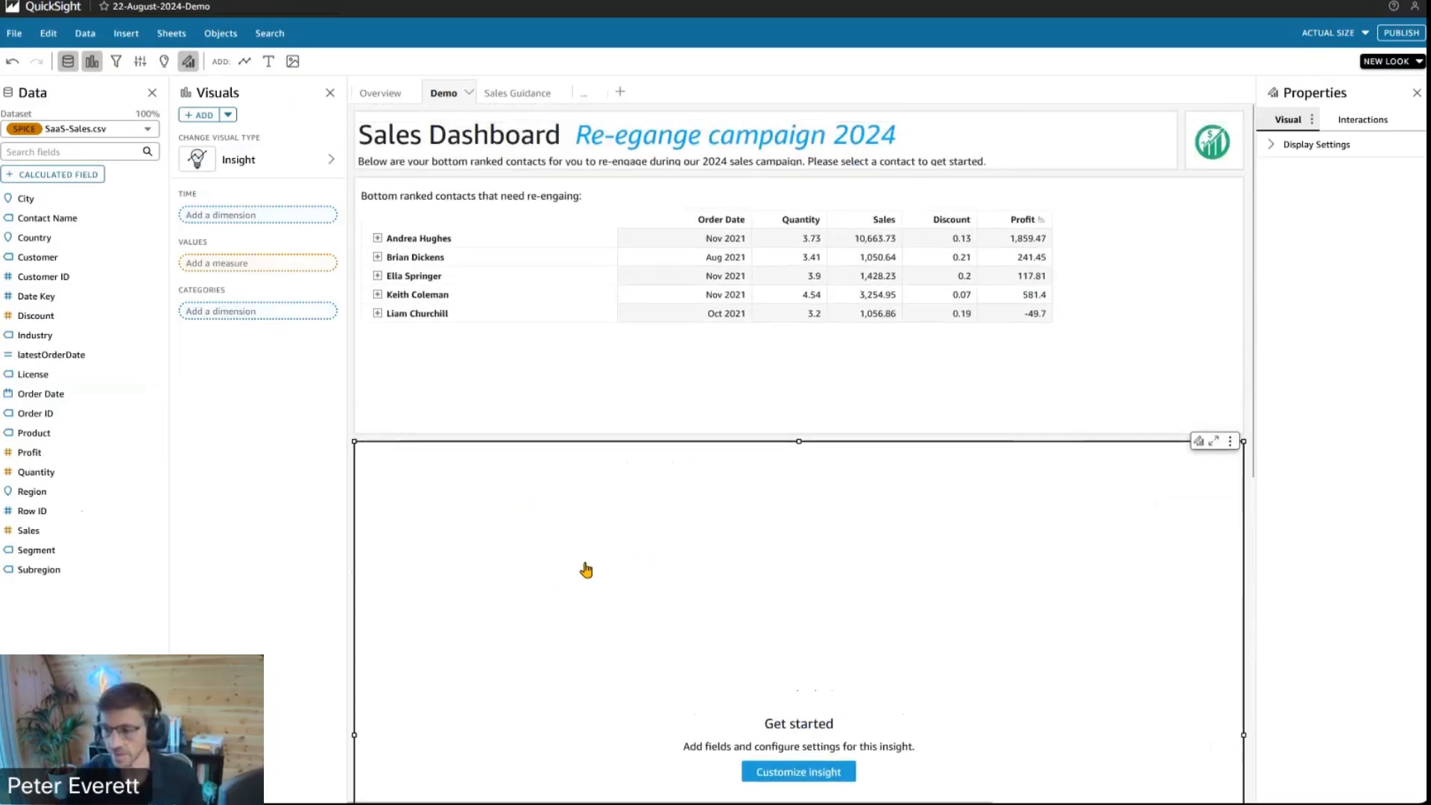
Assign Order Date as the new insight's time and Profit as its value
{"action": "scroll", "coordinate": [569, 610], "scroll_direction": "down", "scroll_amount": 3}
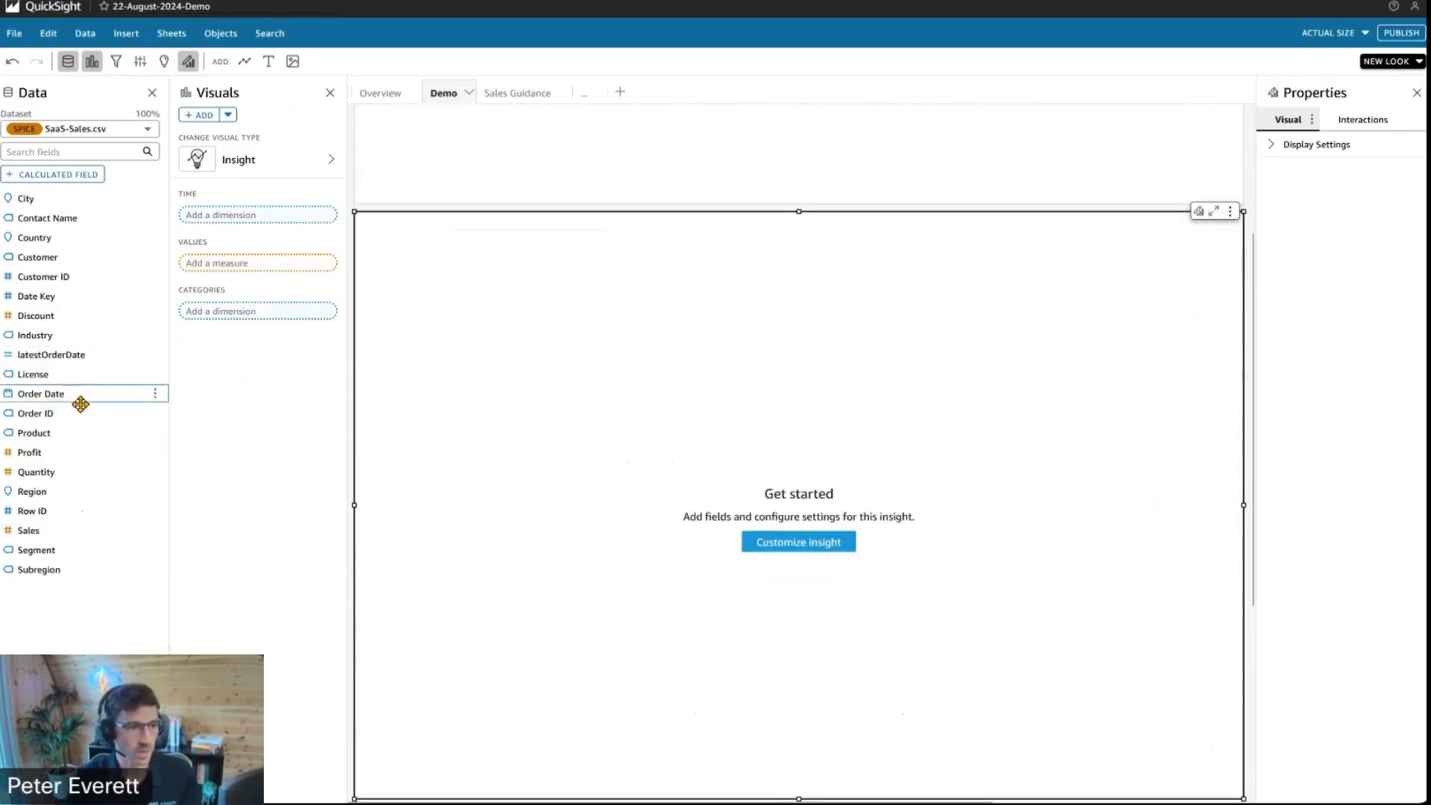
{"action": "left_click_drag", "start_coordinate": [74, 395], "coordinate": [237, 221]}
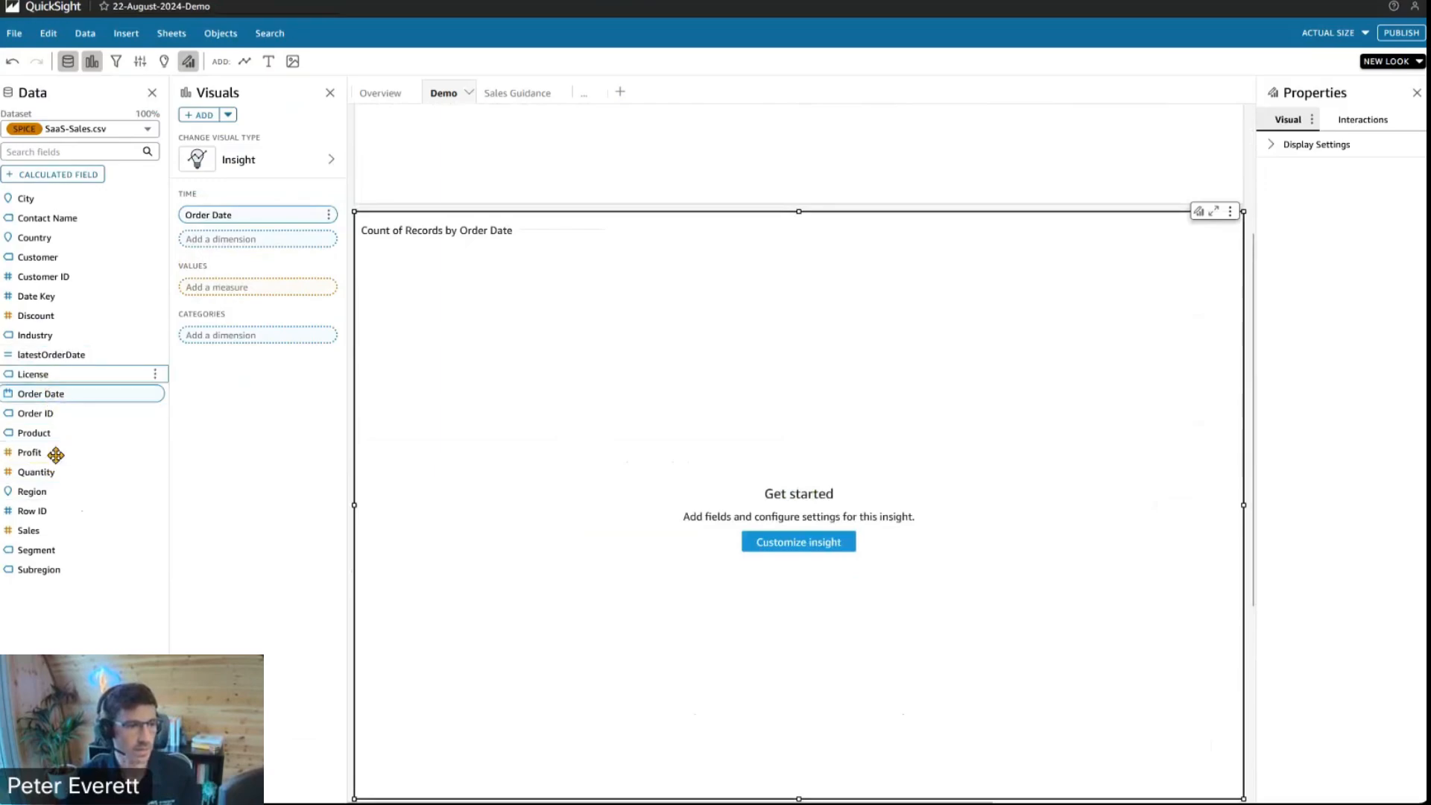
{"action": "left_click_drag", "start_coordinate": [49, 453], "coordinate": [226, 296]}
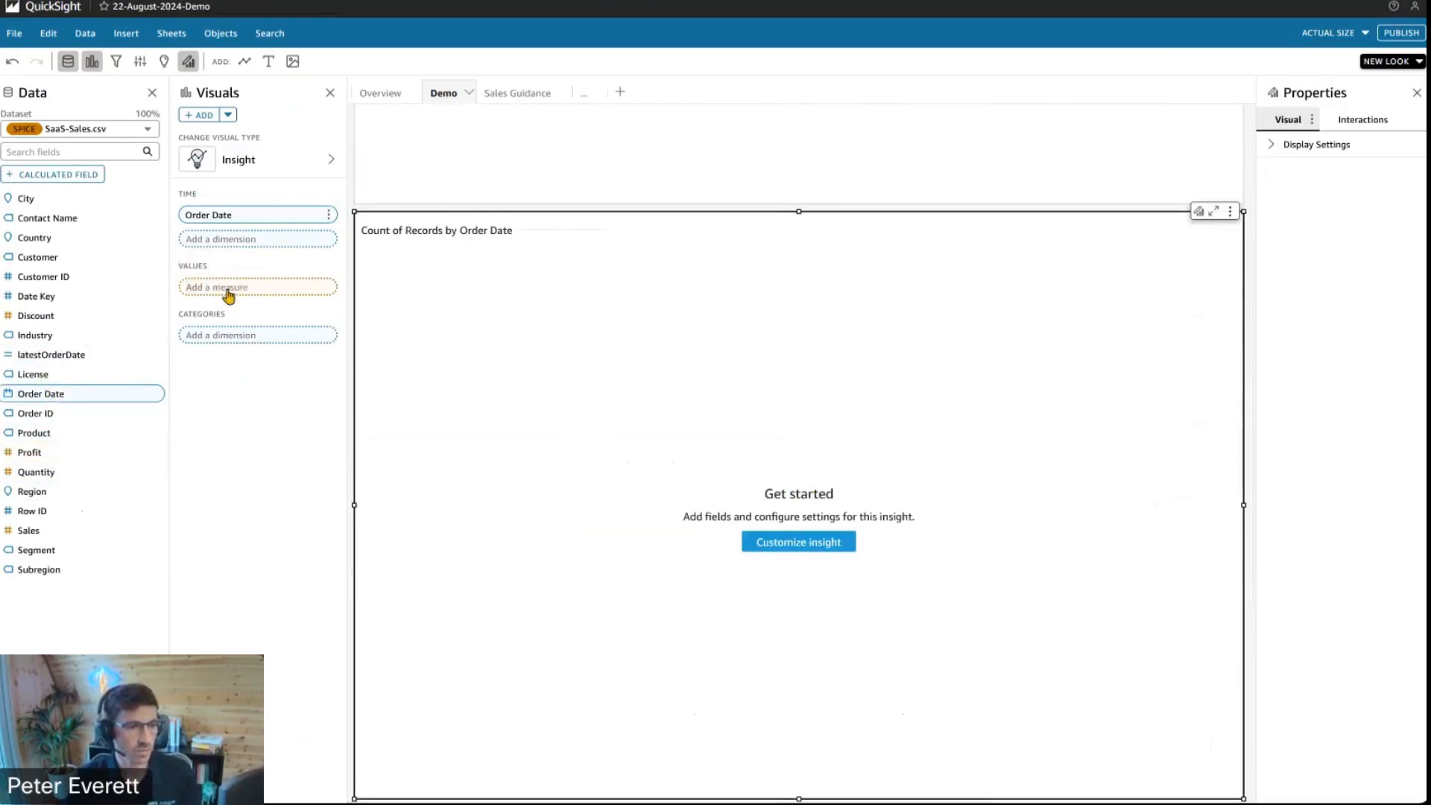
{"action": "left_click_drag", "start_coordinate": [27, 453], "coordinate": [215, 288]}
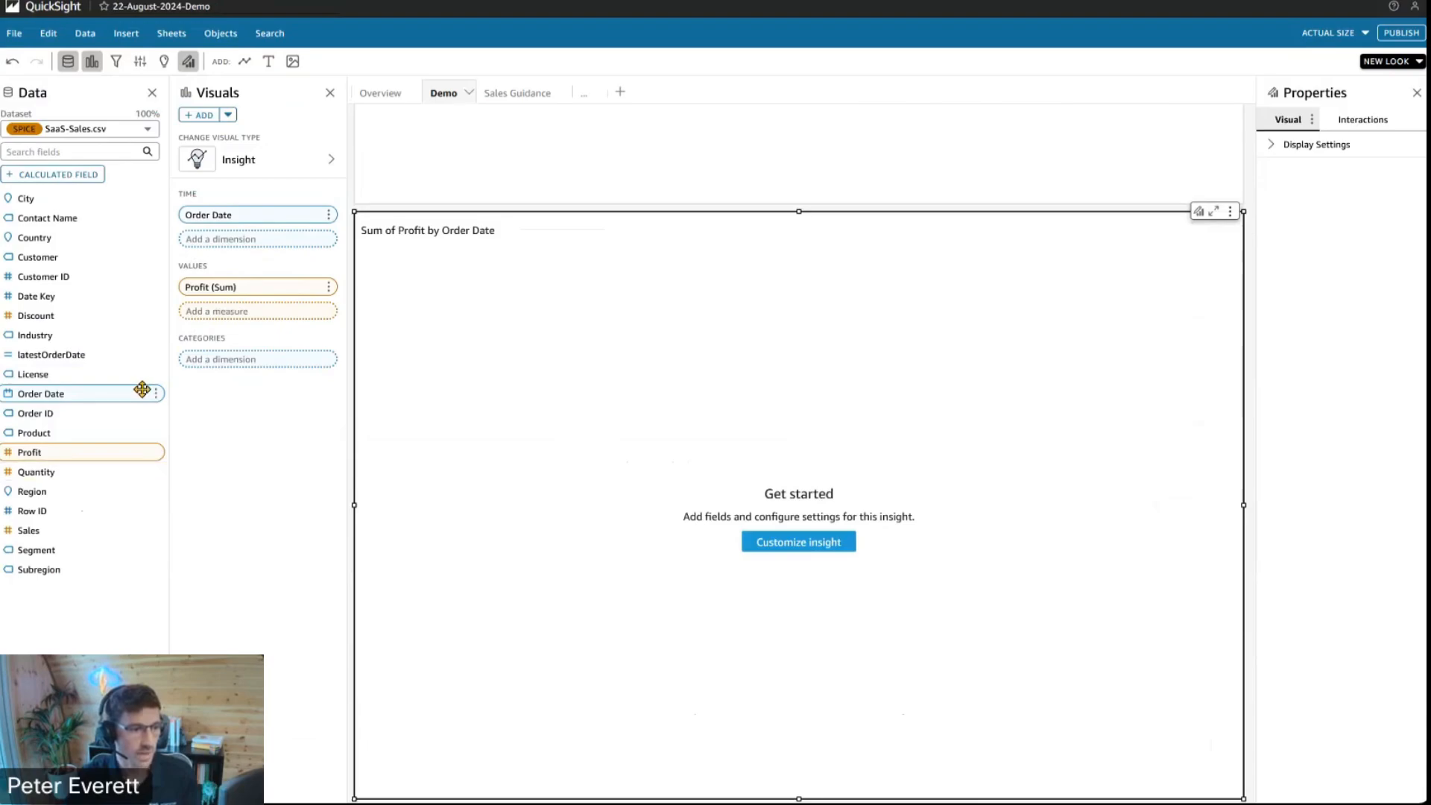
Add Date Key as a second value aggregated by Max, and assign Contact Name as the insight's category
{"action": "left_click_drag", "start_coordinate": [60, 297], "coordinate": [254, 308]}
{"action": "left_click", "coordinate": [328, 311]}
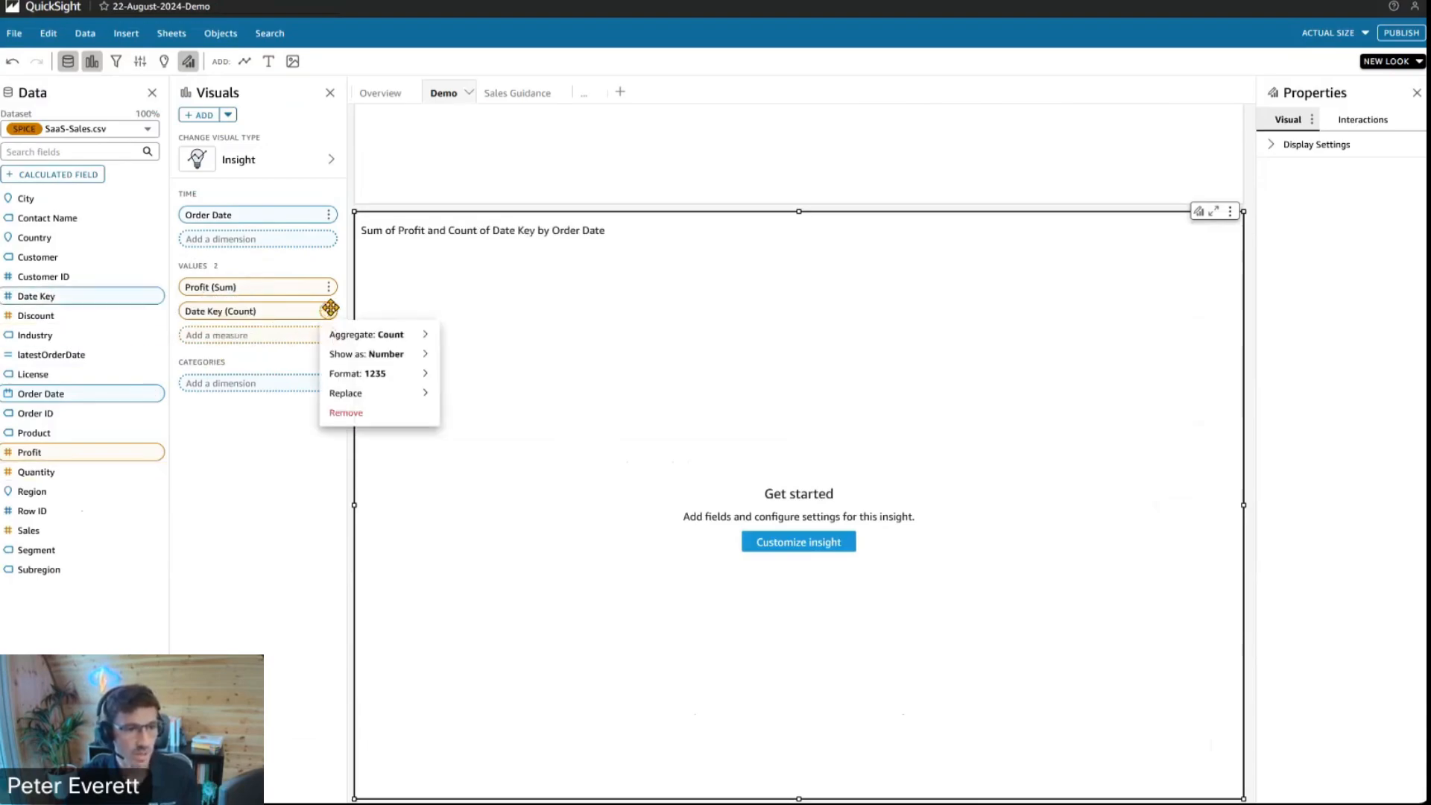
{"action": "mouse_move", "coordinate": [415, 334]}
{"action": "left_click", "coordinate": [518, 417]}
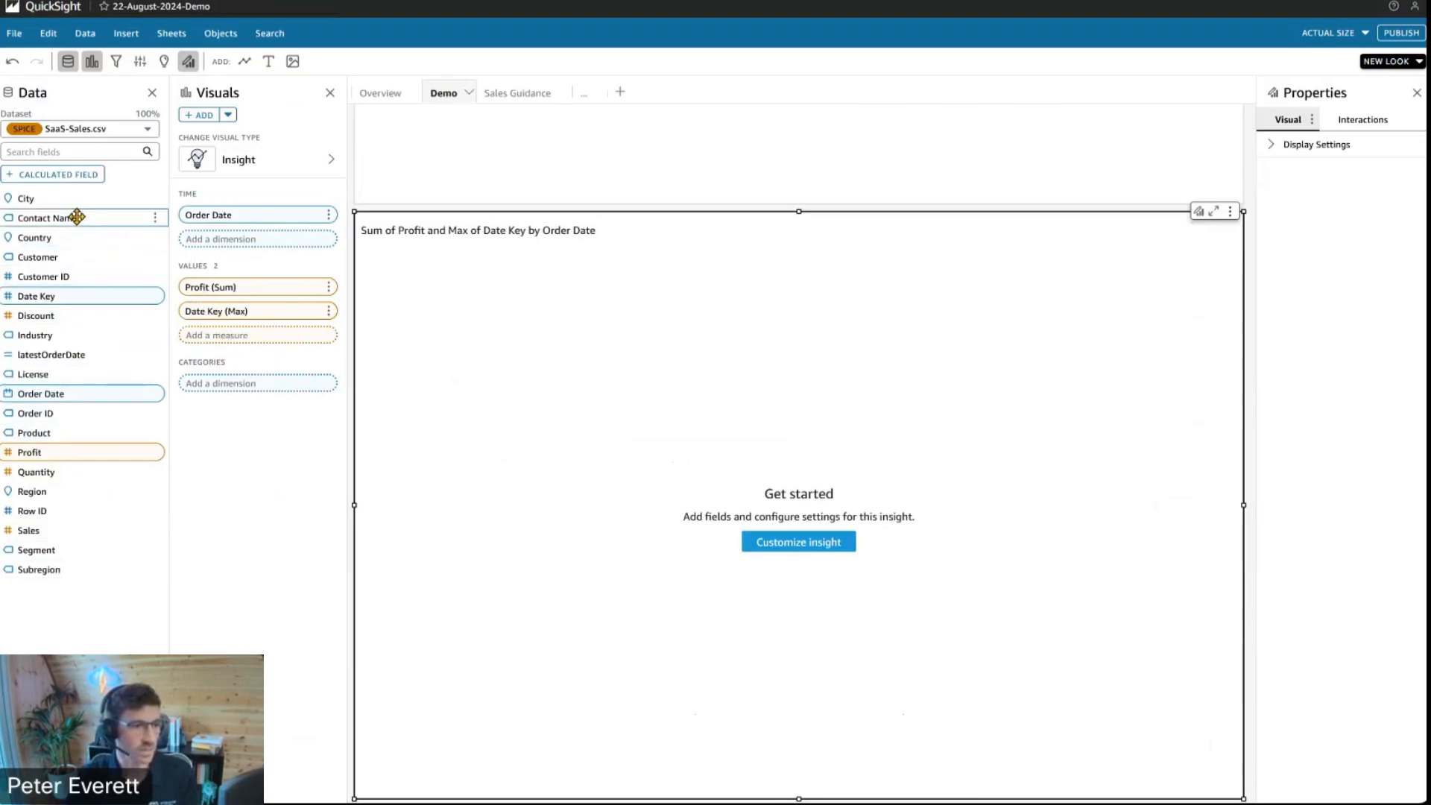
{"action": "left_click_drag", "start_coordinate": [77, 217], "coordinate": [240, 385]}
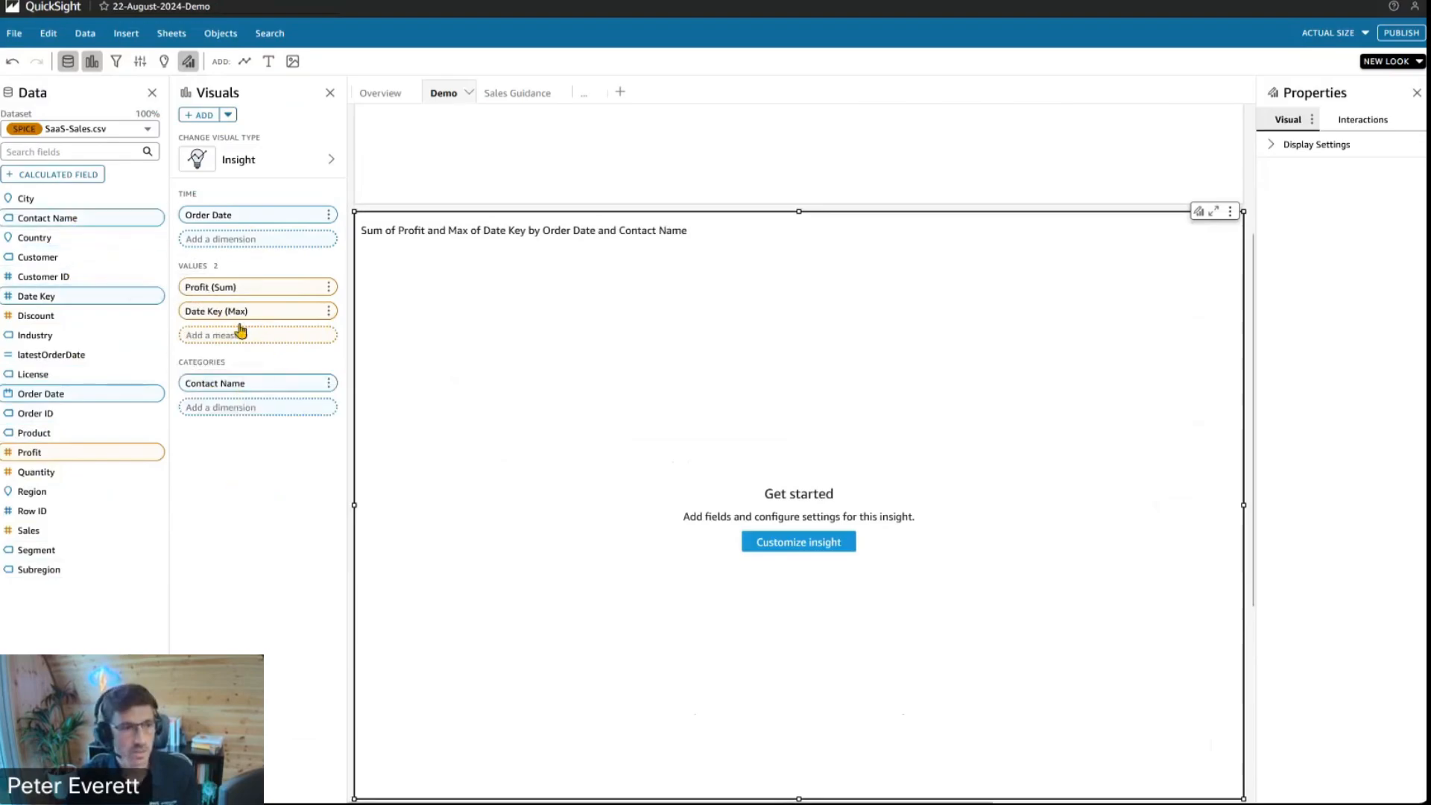
Examine the Order Date and Date Key columns in the Dataset table to compare their date formats
{"action": "scroll", "coordinate": [1177, 276], "scroll_direction": "down", "scroll_amount": 5}
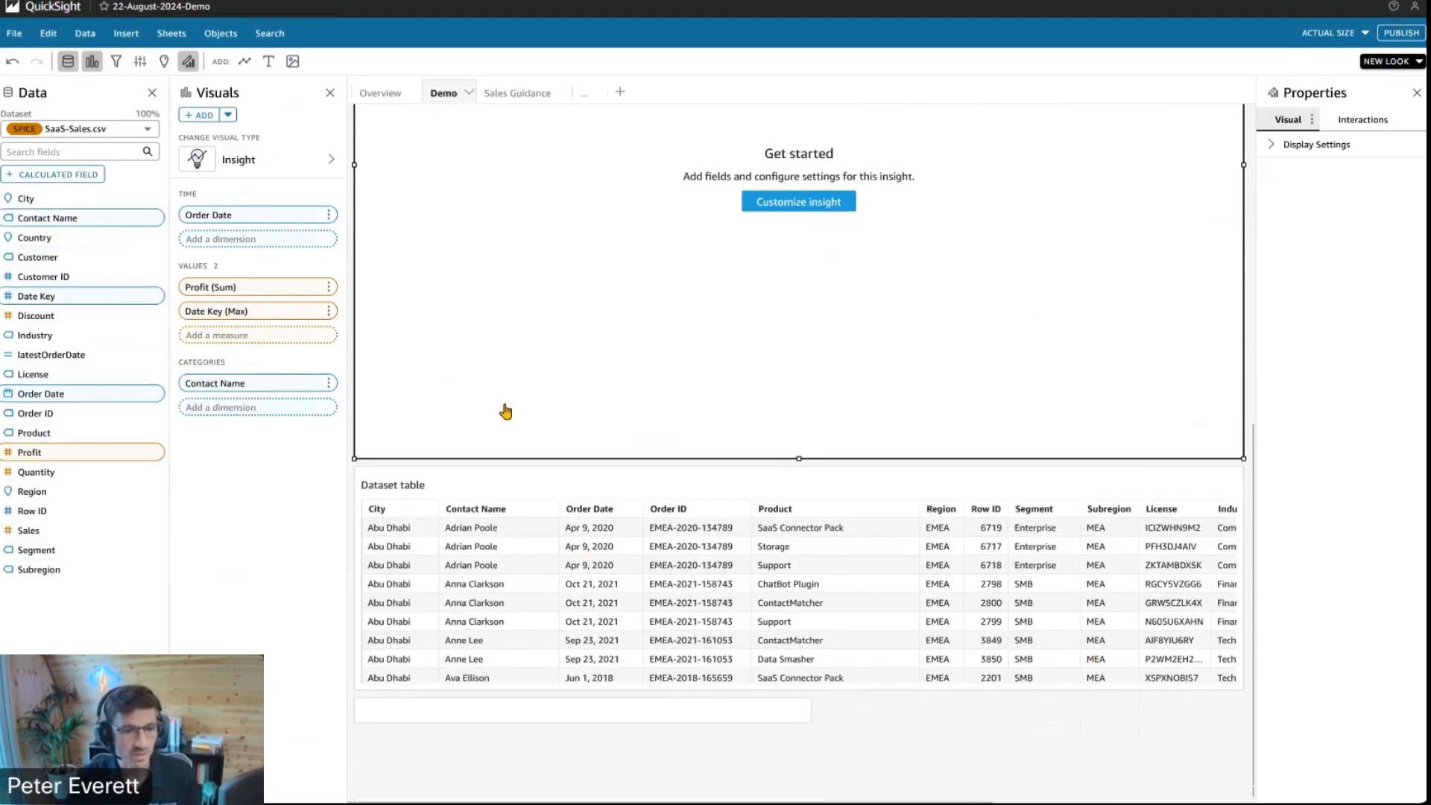
{"action": "scroll", "coordinate": [870, 592], "scroll_direction": "right", "scroll_amount": 6}
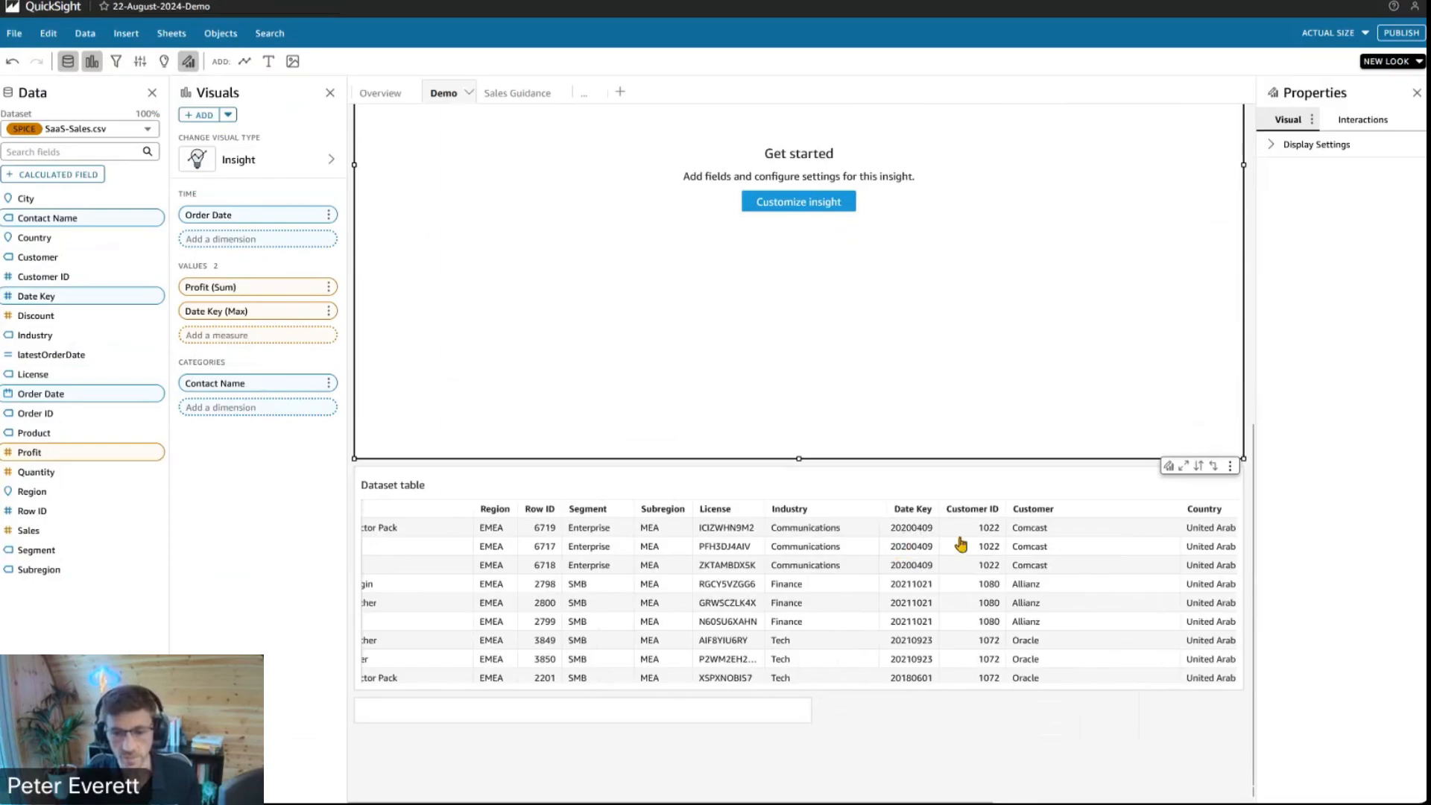
{"action": "scroll", "coordinate": [761, 563], "scroll_direction": "left", "scroll_amount": 6}
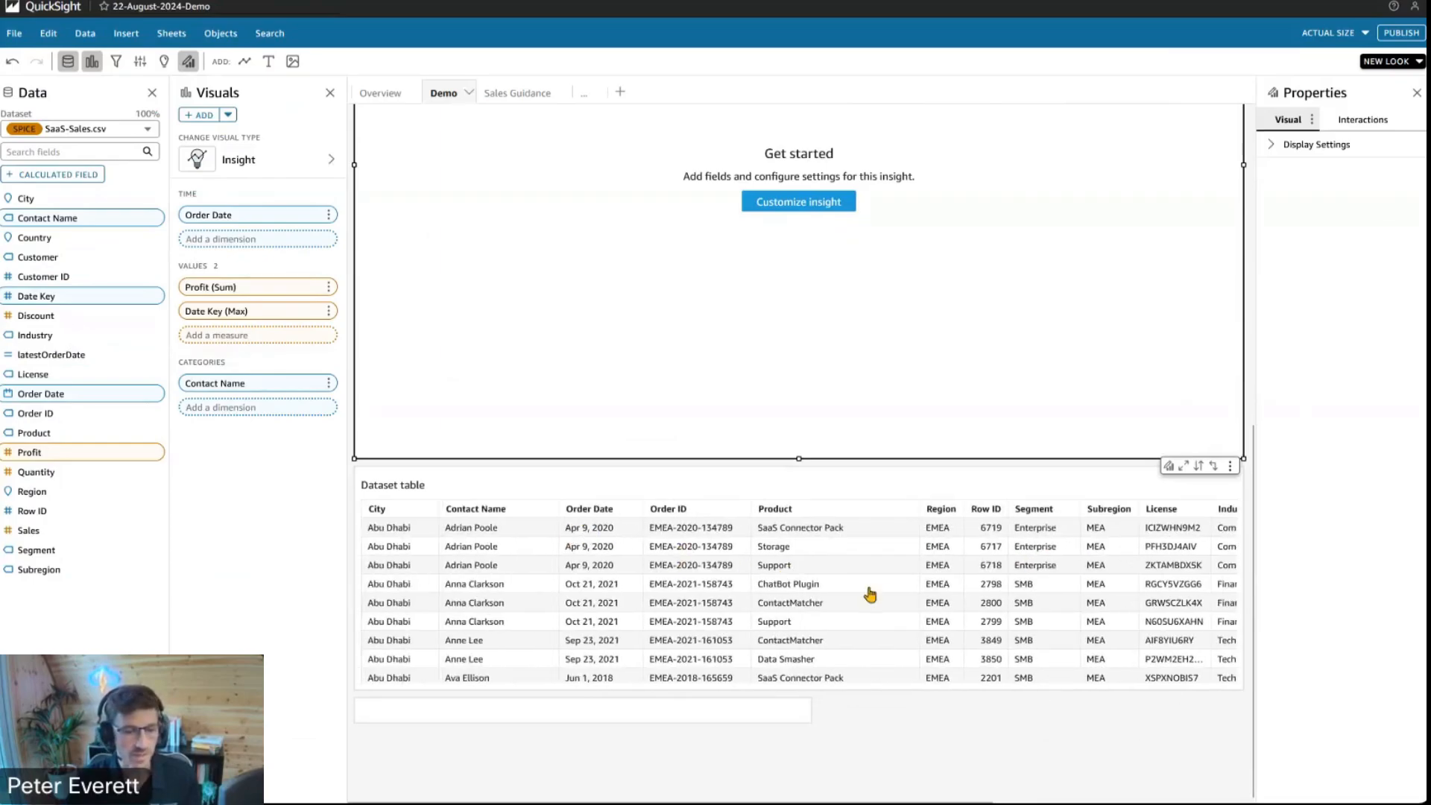
{"action": "scroll", "coordinate": [1086, 548], "scroll_direction": "right", "scroll_amount": 3}
{"action": "scroll", "coordinate": [1090, 569], "scroll_direction": "right", "scroll_amount": 2}
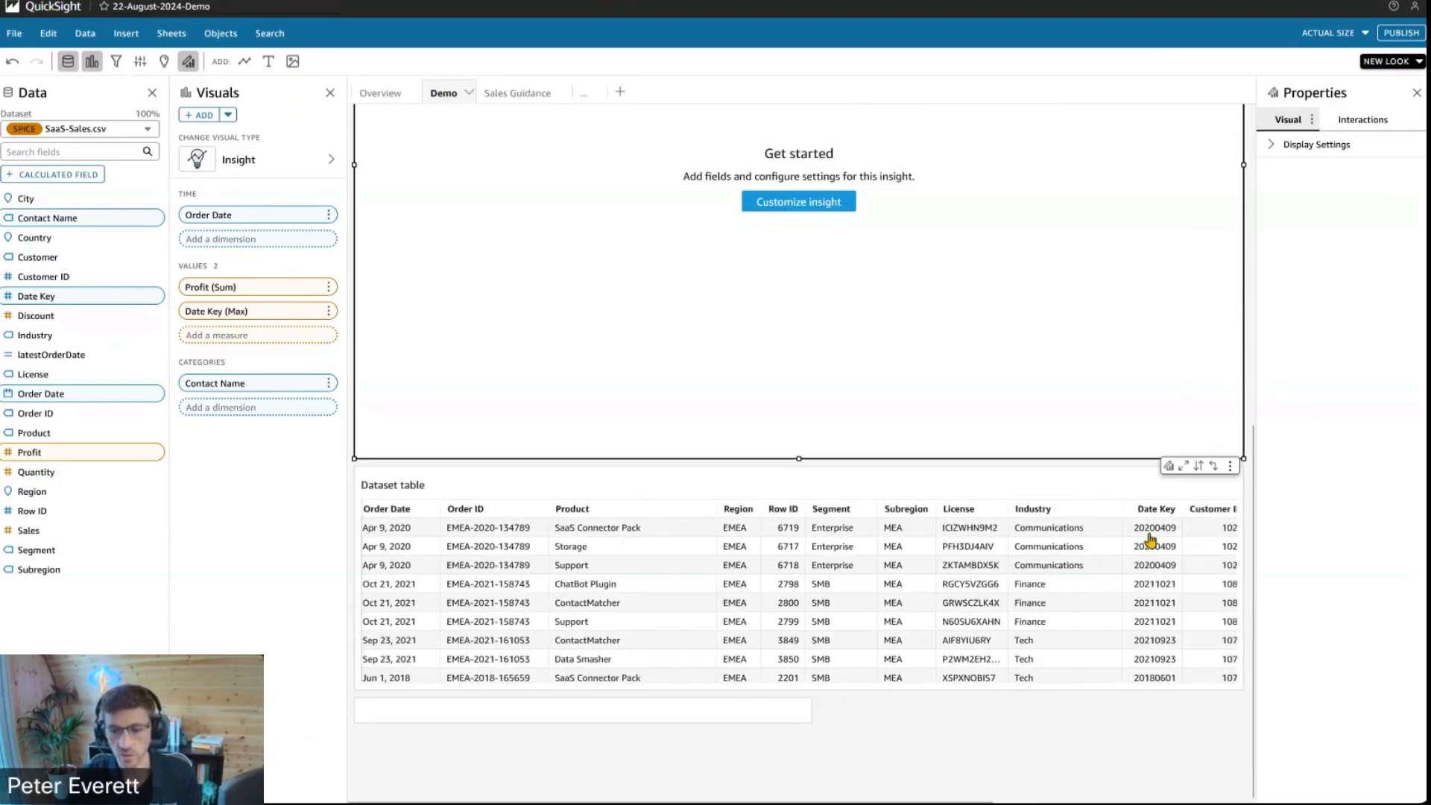
{"action": "scroll", "coordinate": [806, 614], "scroll_direction": "left", "scroll_amount": 2}
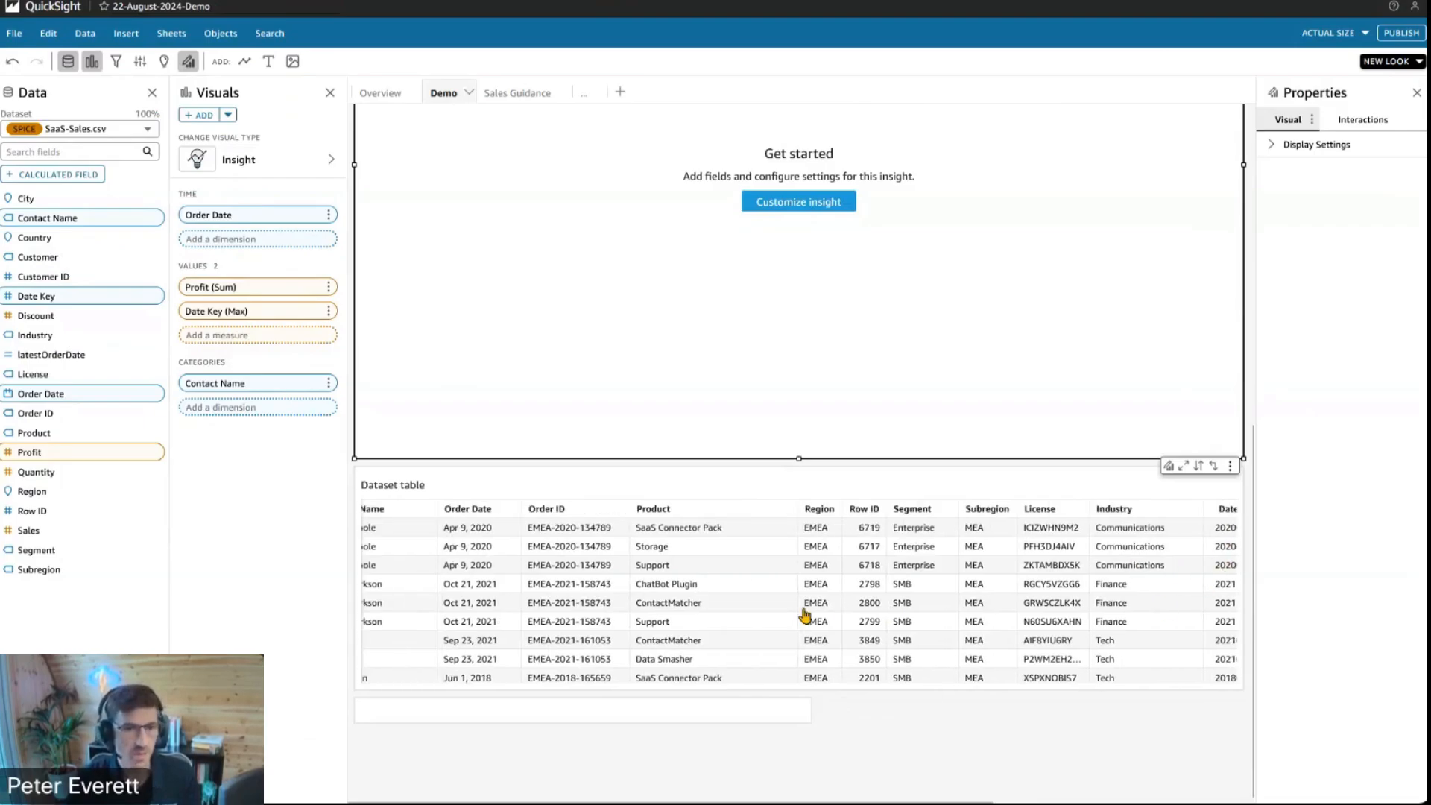
Set the new insight's title to GuidanceNarrative and hide the title on the sheet
{"action": "scroll", "coordinate": [806, 614], "scroll_direction": "left", "scroll_amount": 2}
{"action": "scroll", "coordinate": [849, 658], "scroll_direction": "up", "scroll_amount": 6}
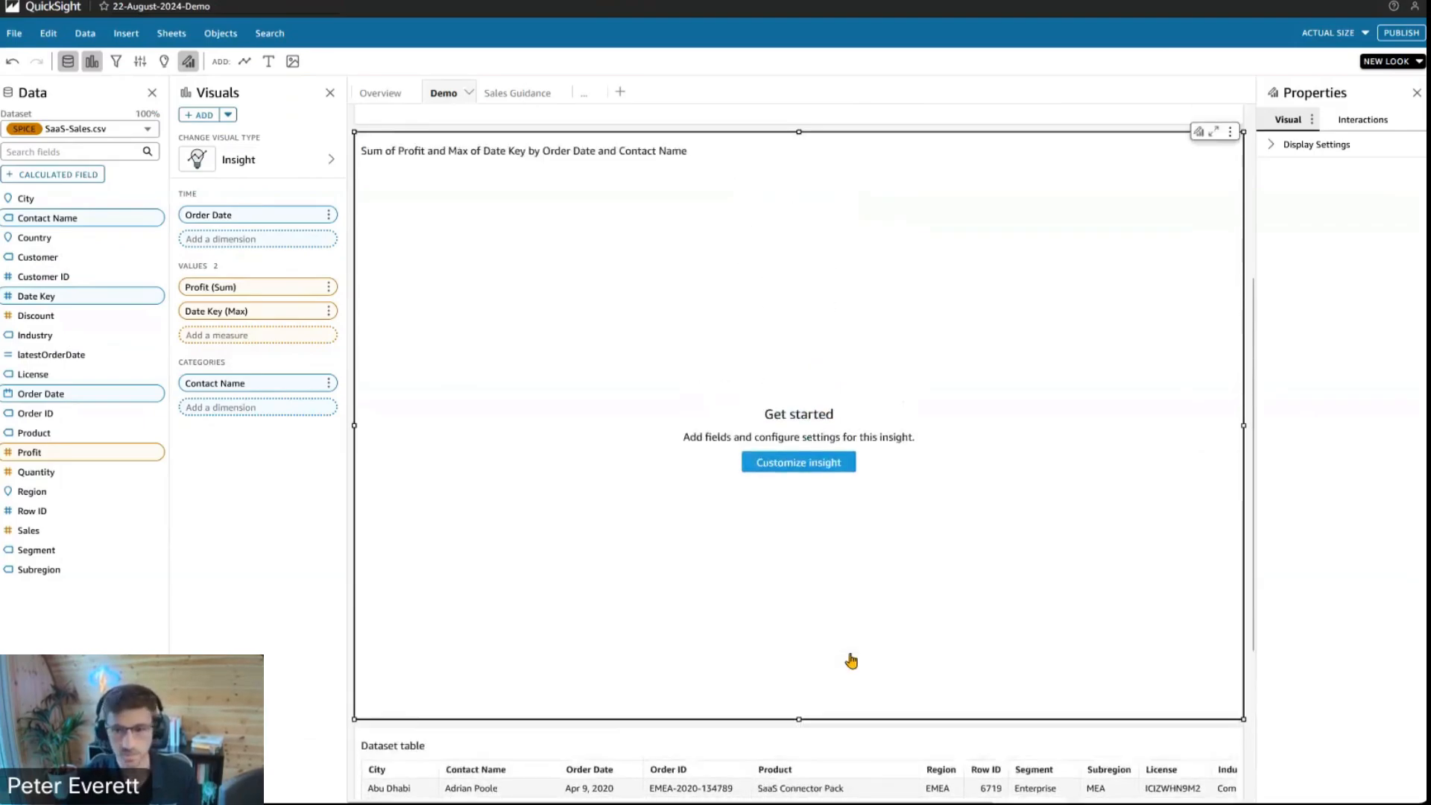
{"action": "scroll", "coordinate": [960, 674], "scroll_direction": "up", "scroll_amount": 1}
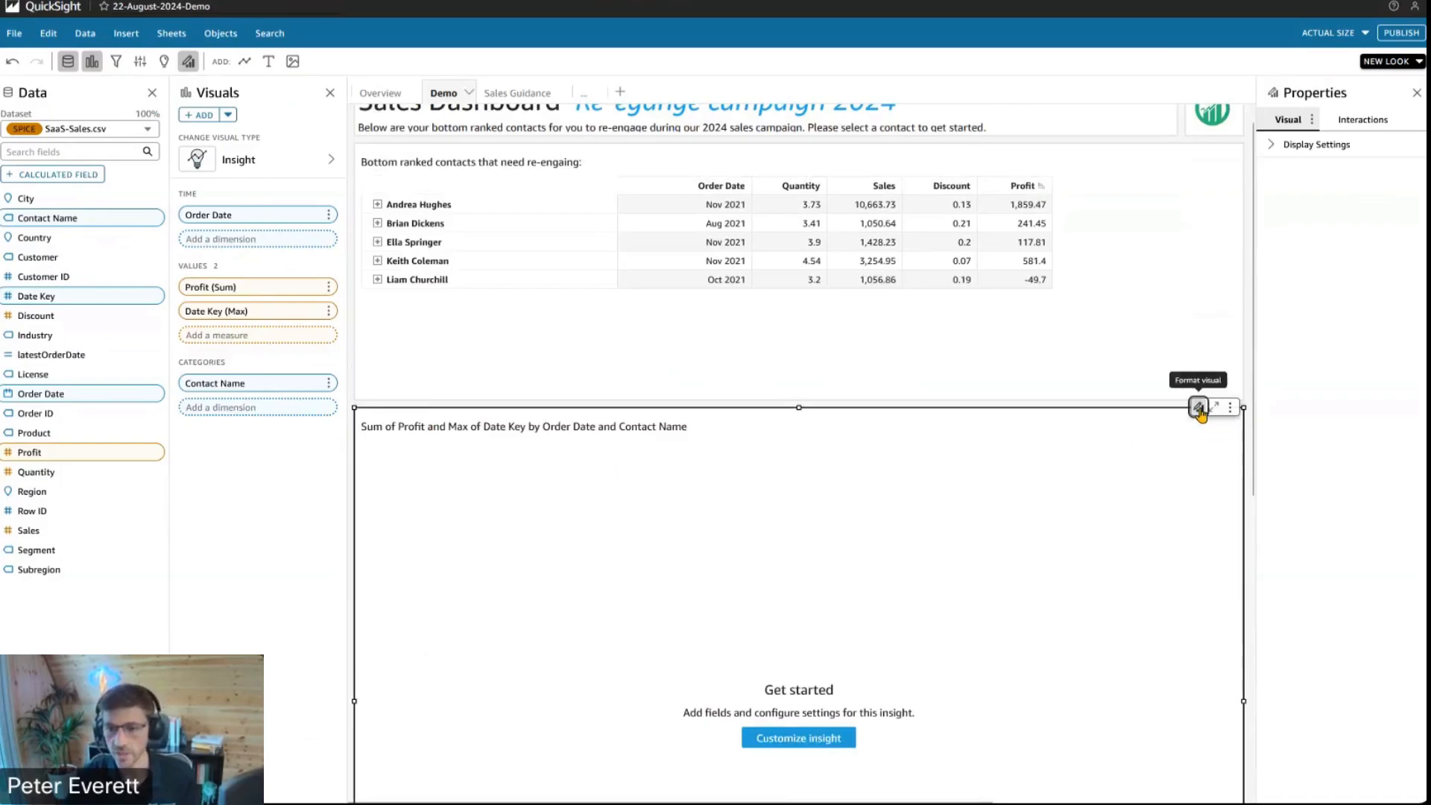
{"action": "left_click", "coordinate": [1312, 145]}
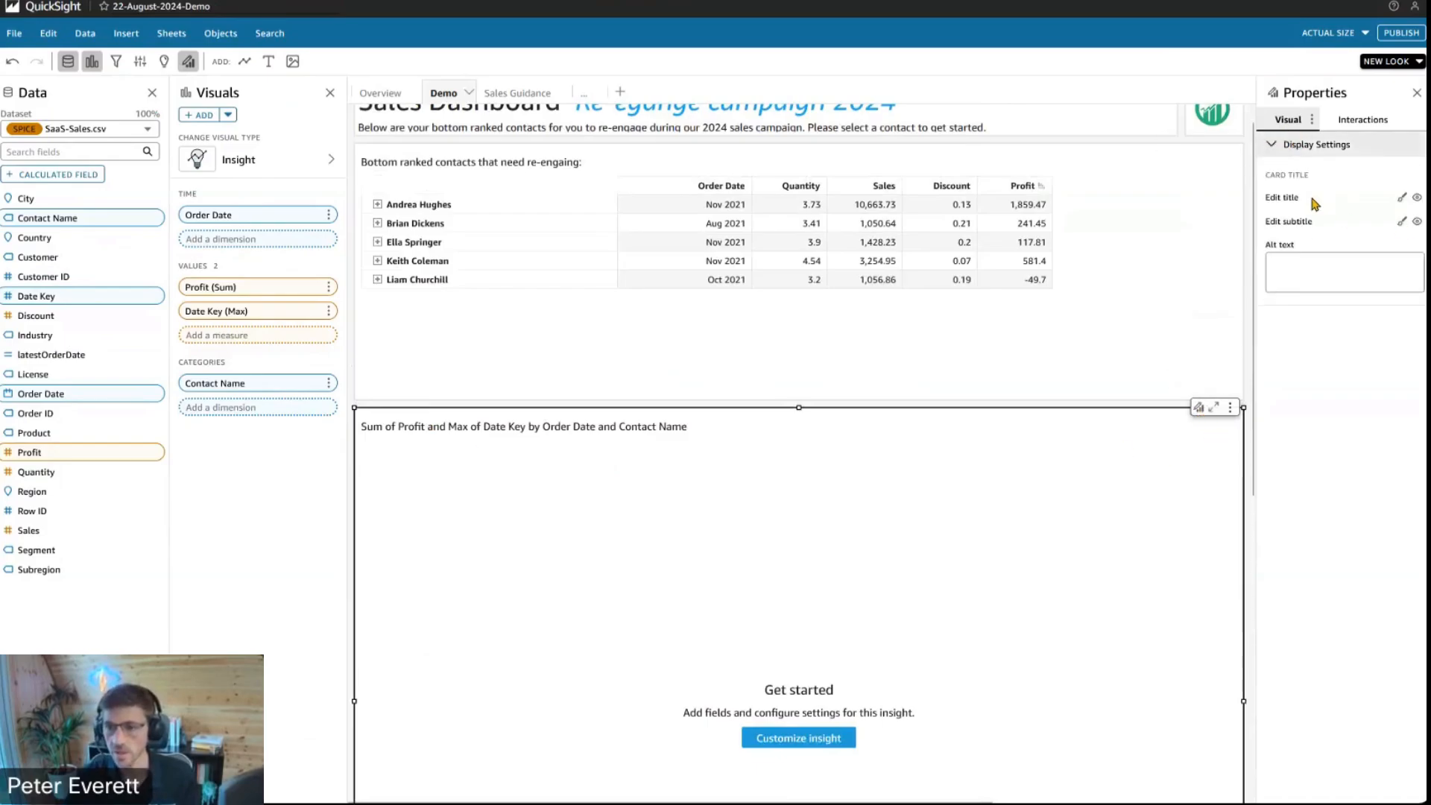
{"action": "left_click", "coordinate": [1402, 197]}
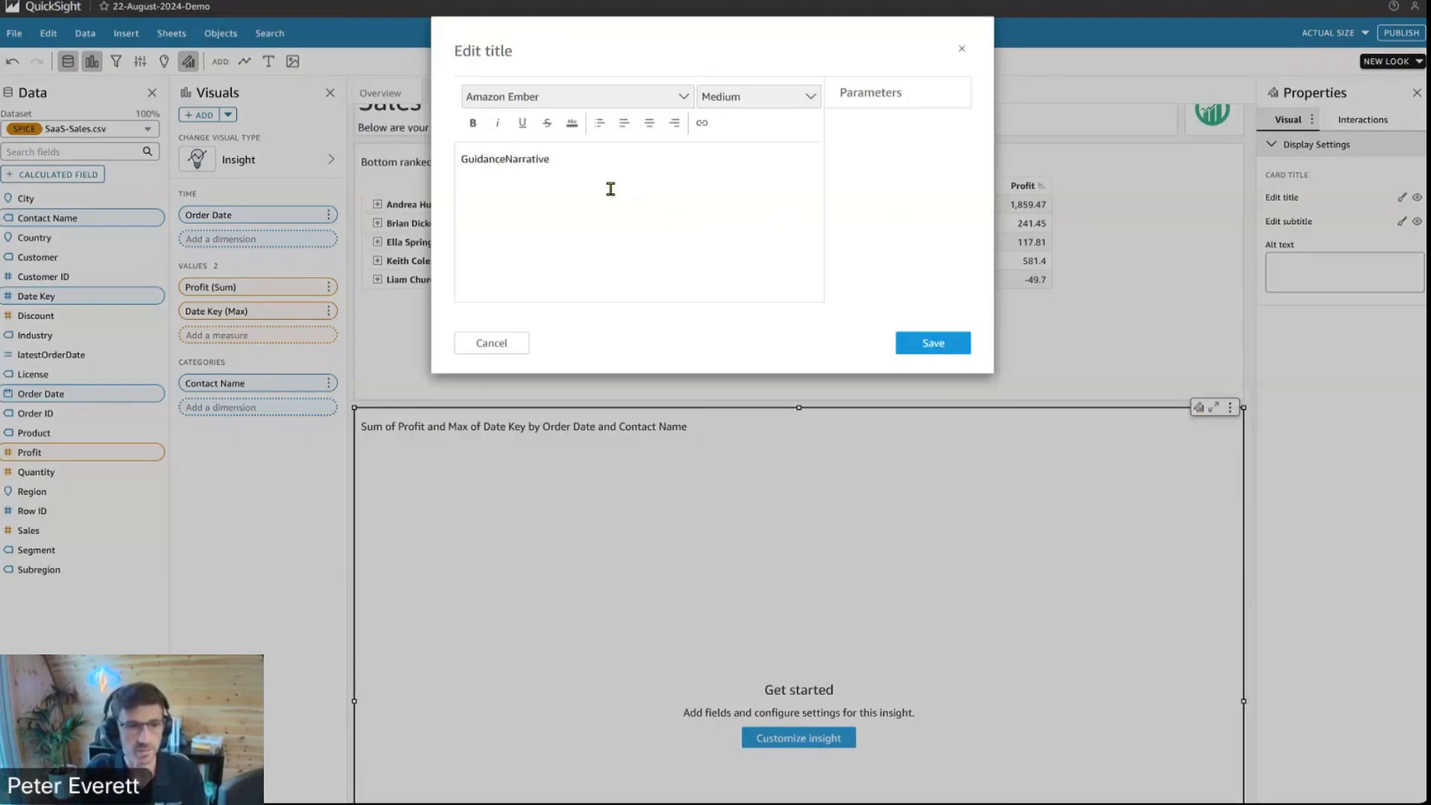
{"action": "left_click", "coordinate": [934, 343]}
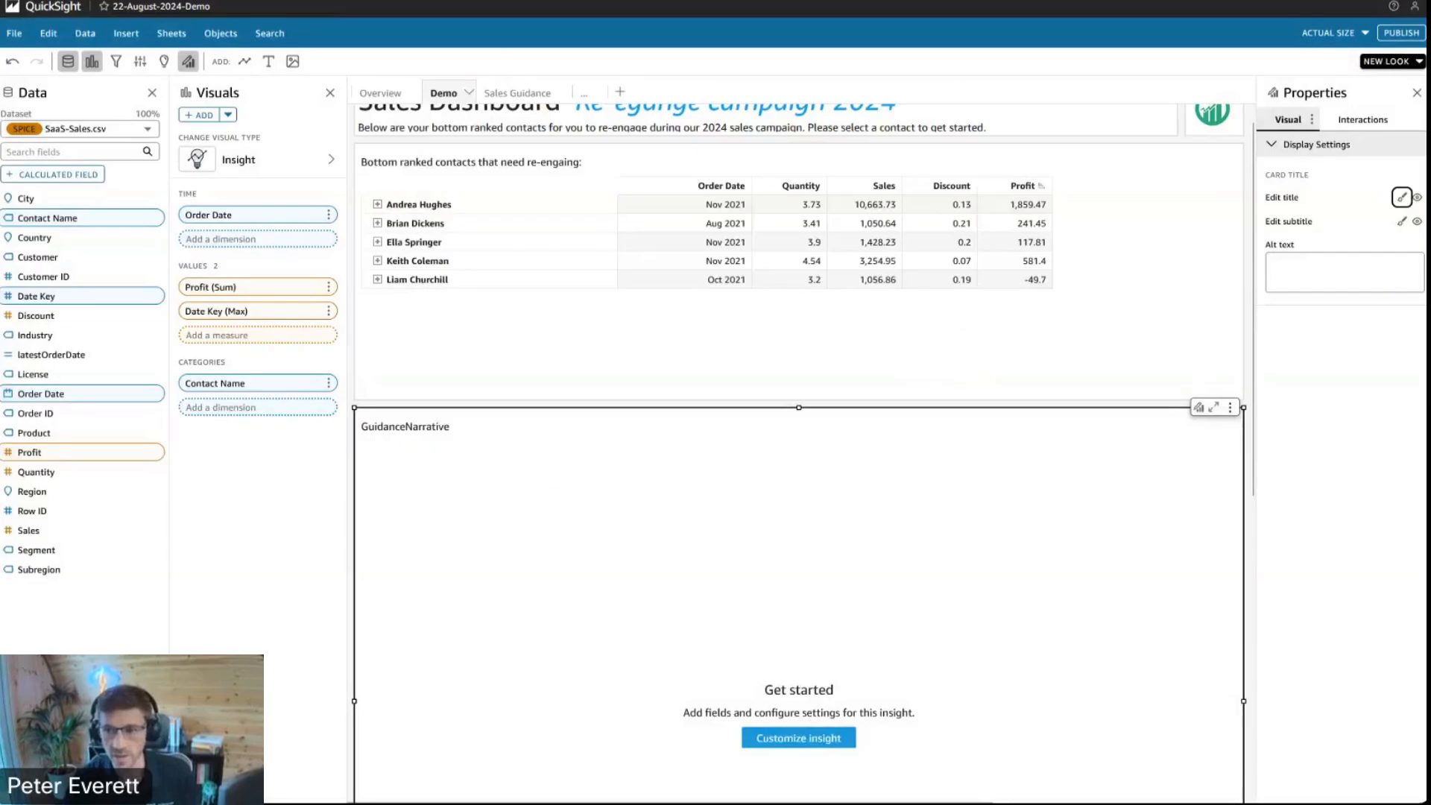
{"action": "left_click", "coordinate": [1416, 198]}
Create a custom action named filternarrative on the bottom ranked contacts table
{"action": "scroll", "coordinate": [1035, 534], "scroll_direction": "up", "scroll_amount": 1}
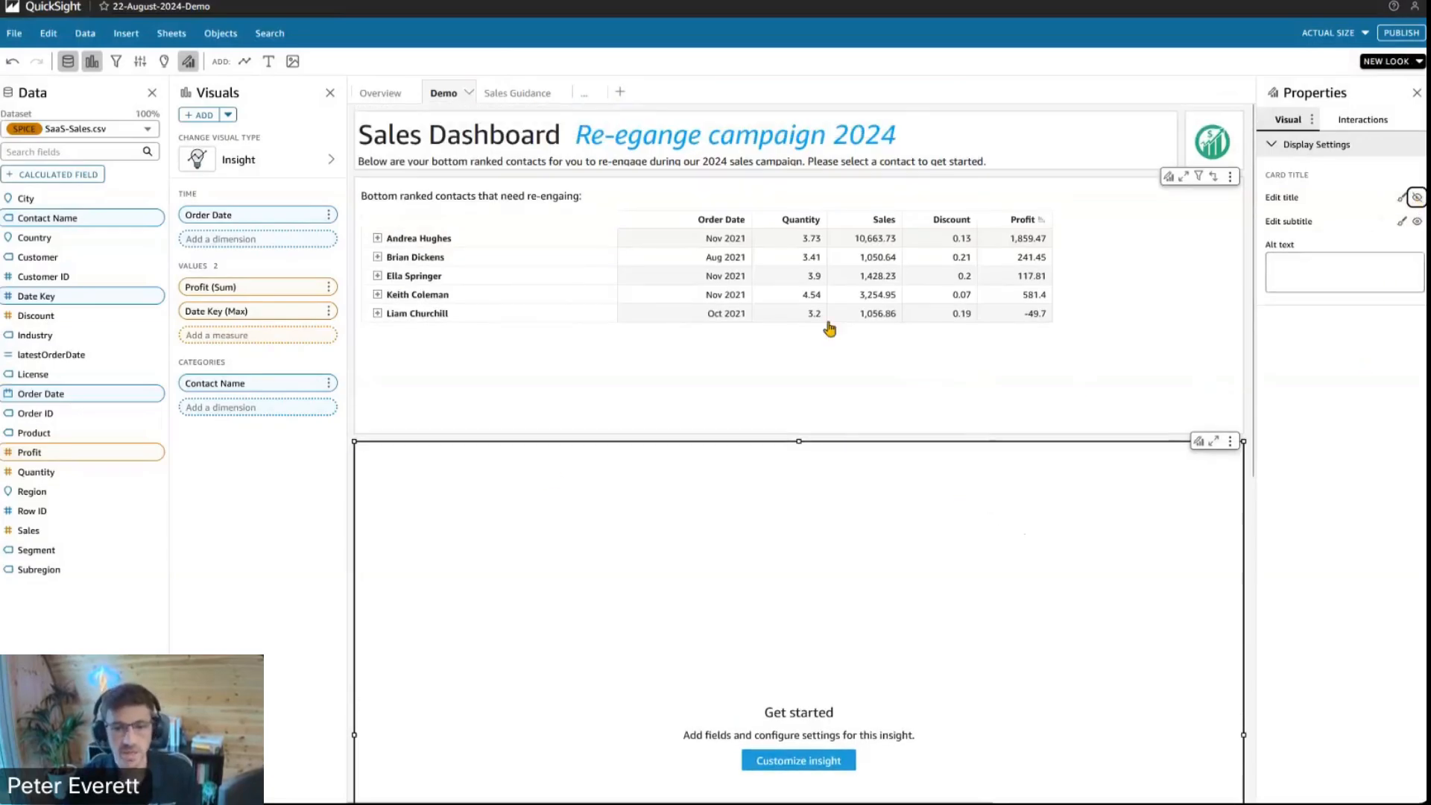
{"action": "left_click", "coordinate": [1070, 361]}
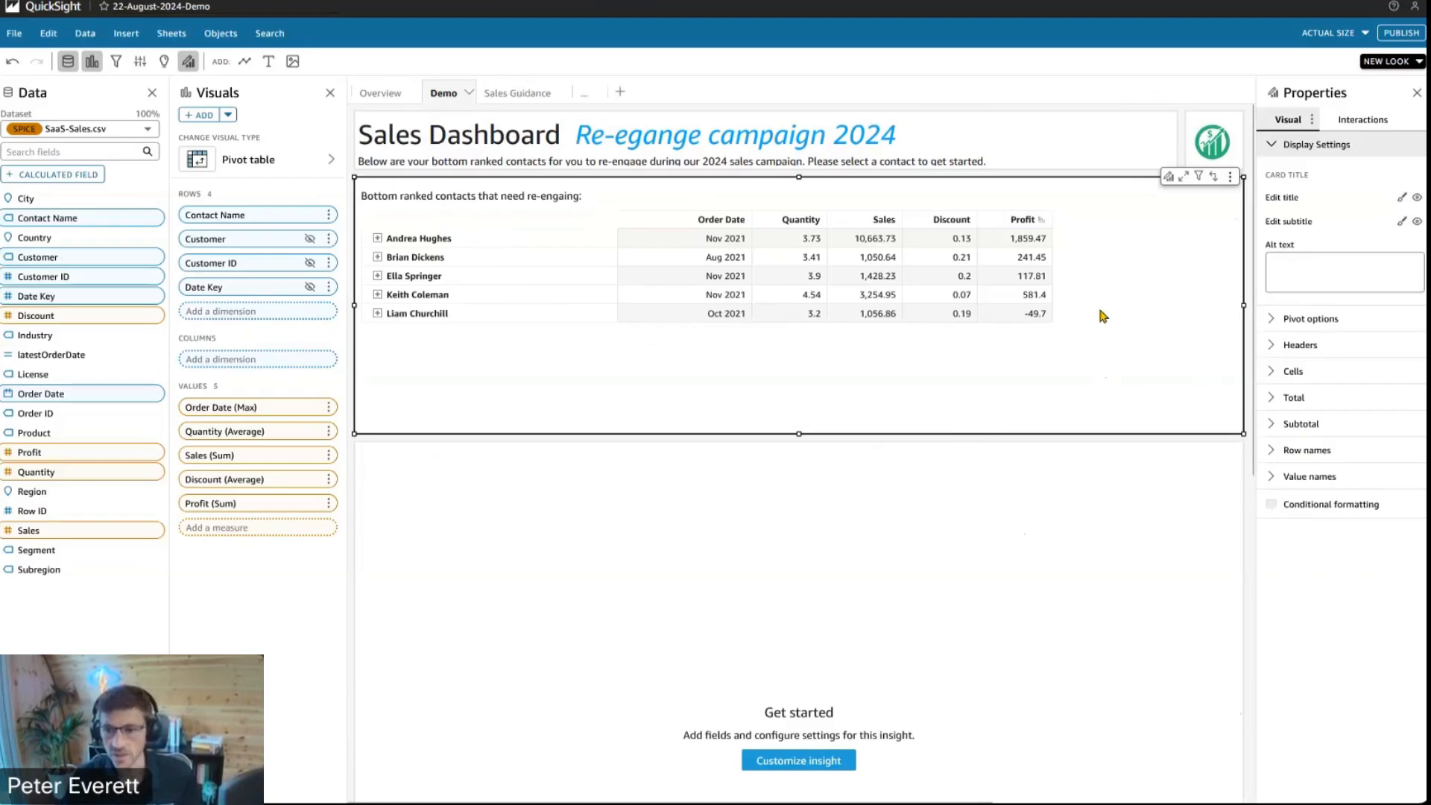
{"action": "left_click", "coordinate": [1231, 179]}
{"action": "left_click", "coordinate": [1178, 355]}
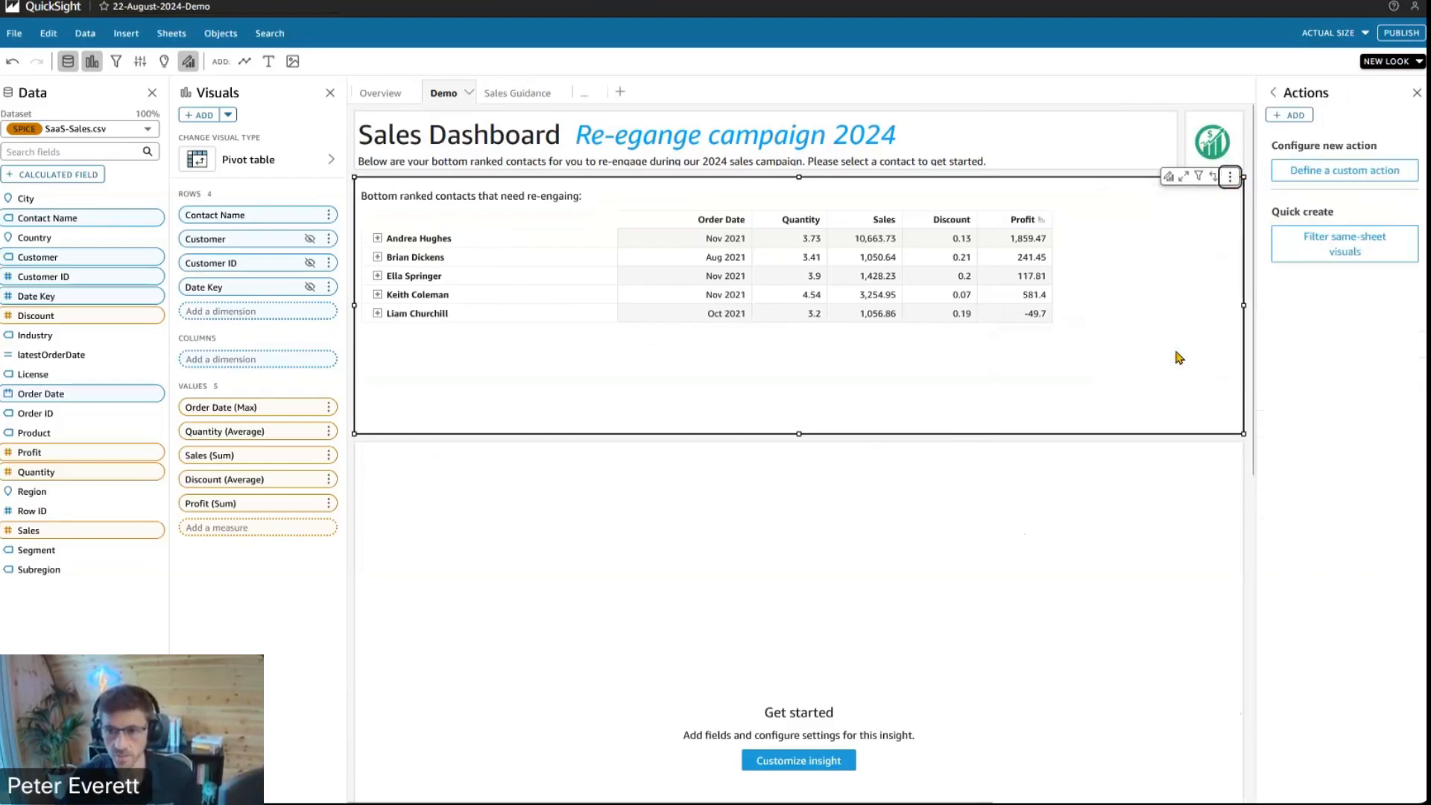
{"action": "left_click", "coordinate": [1284, 126]}
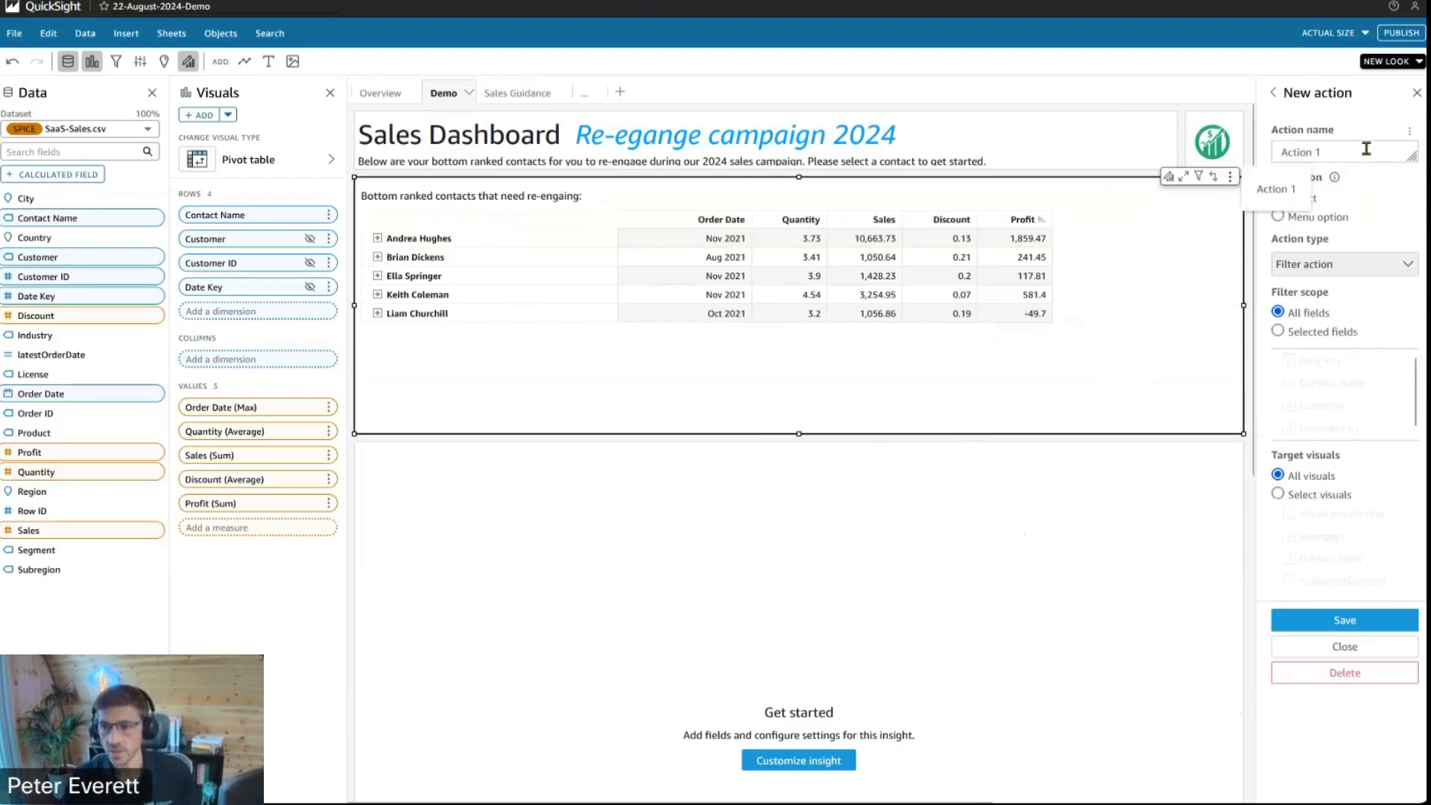
{"action": "triple_click", "coordinate": [1282, 154]}
{"action": "type", "text": "Filter"}
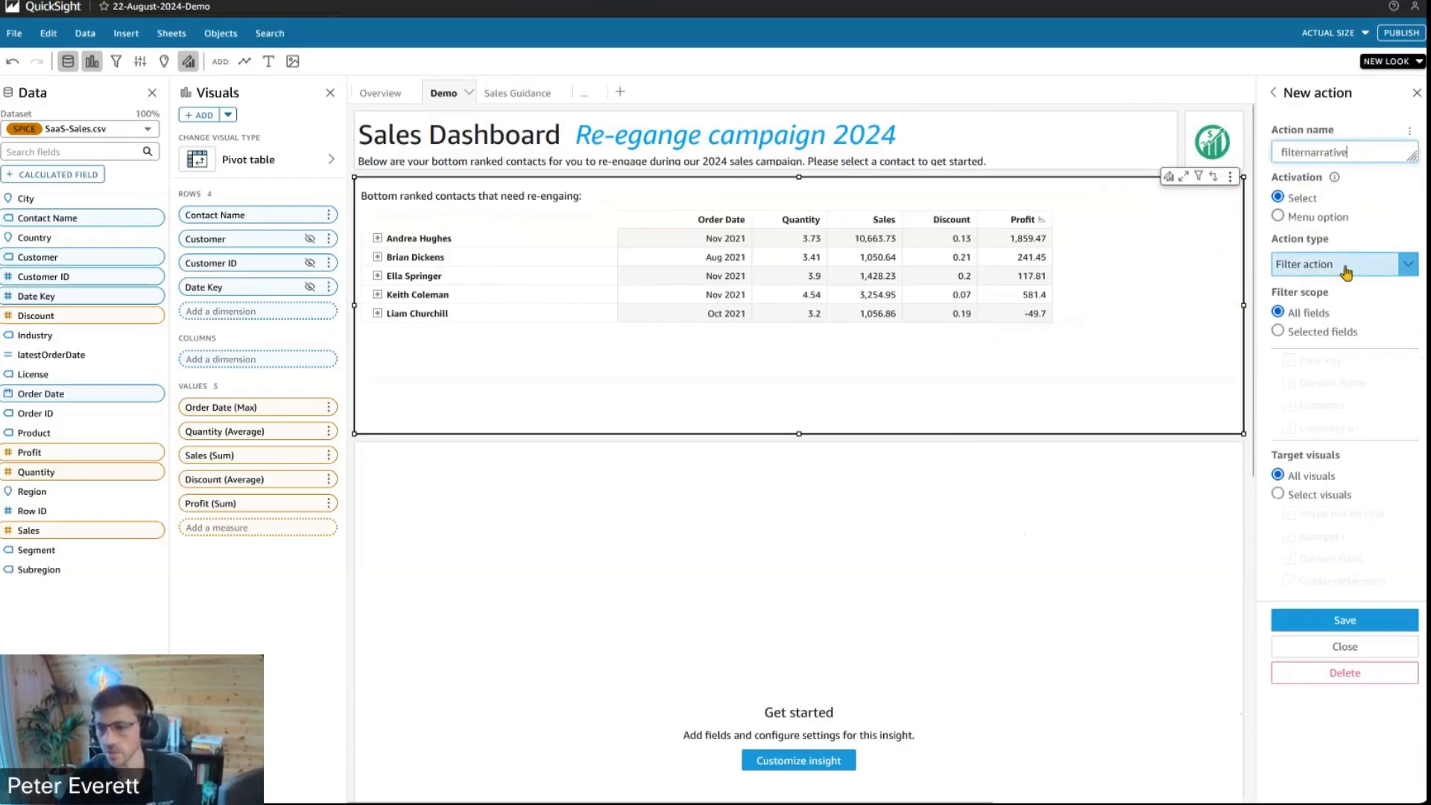
Limit the action's filter scope to the Contact Name field, excluding Date Key, Customer and Customer ID
{"action": "left_click", "coordinate": [1306, 333]}
{"action": "left_click", "coordinate": [1290, 362]}
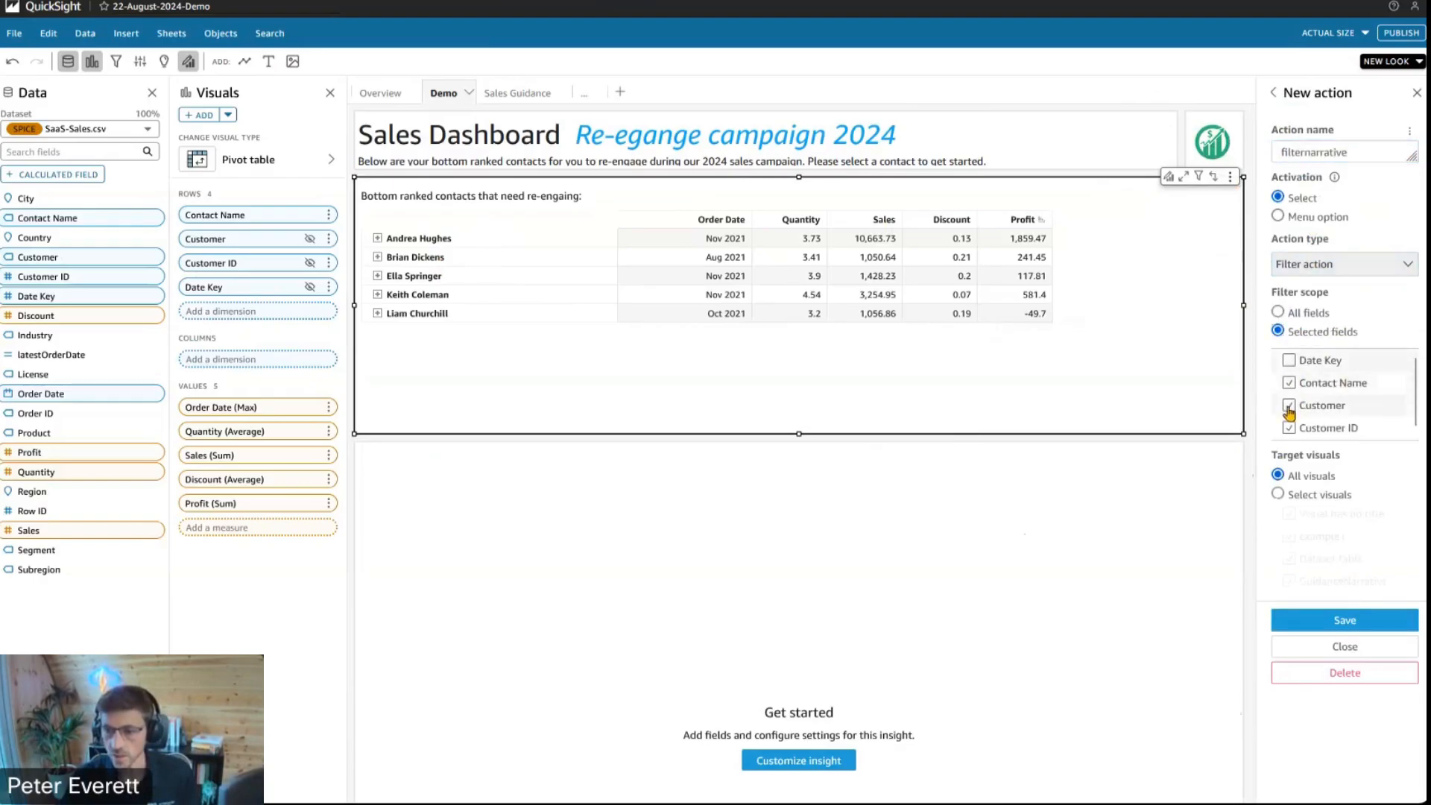
{"action": "left_click", "coordinate": [1290, 406]}
{"action": "left_click", "coordinate": [1290, 429]}
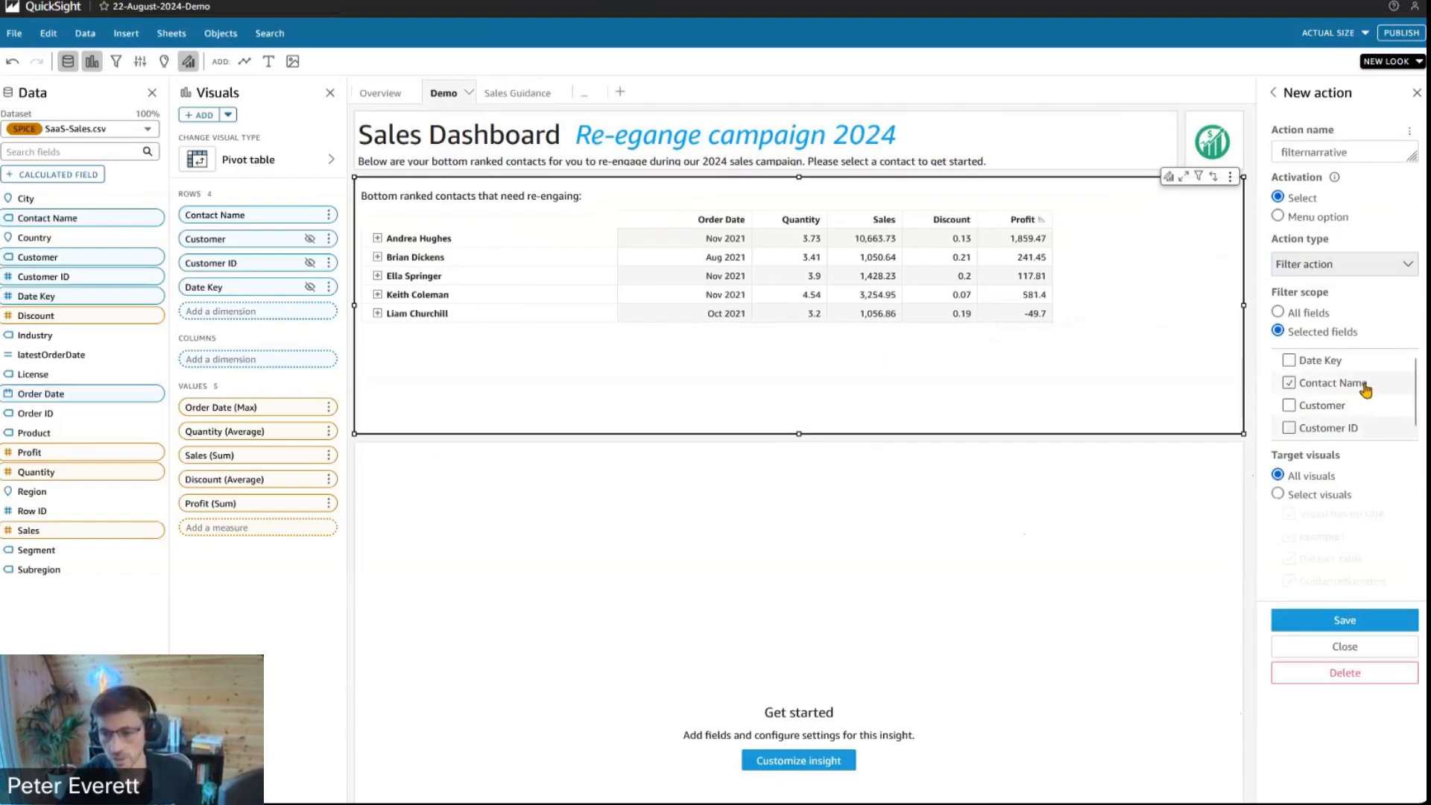
{"action": "scroll", "coordinate": [1372, 392], "scroll_direction": "down", "scroll_amount": 1}
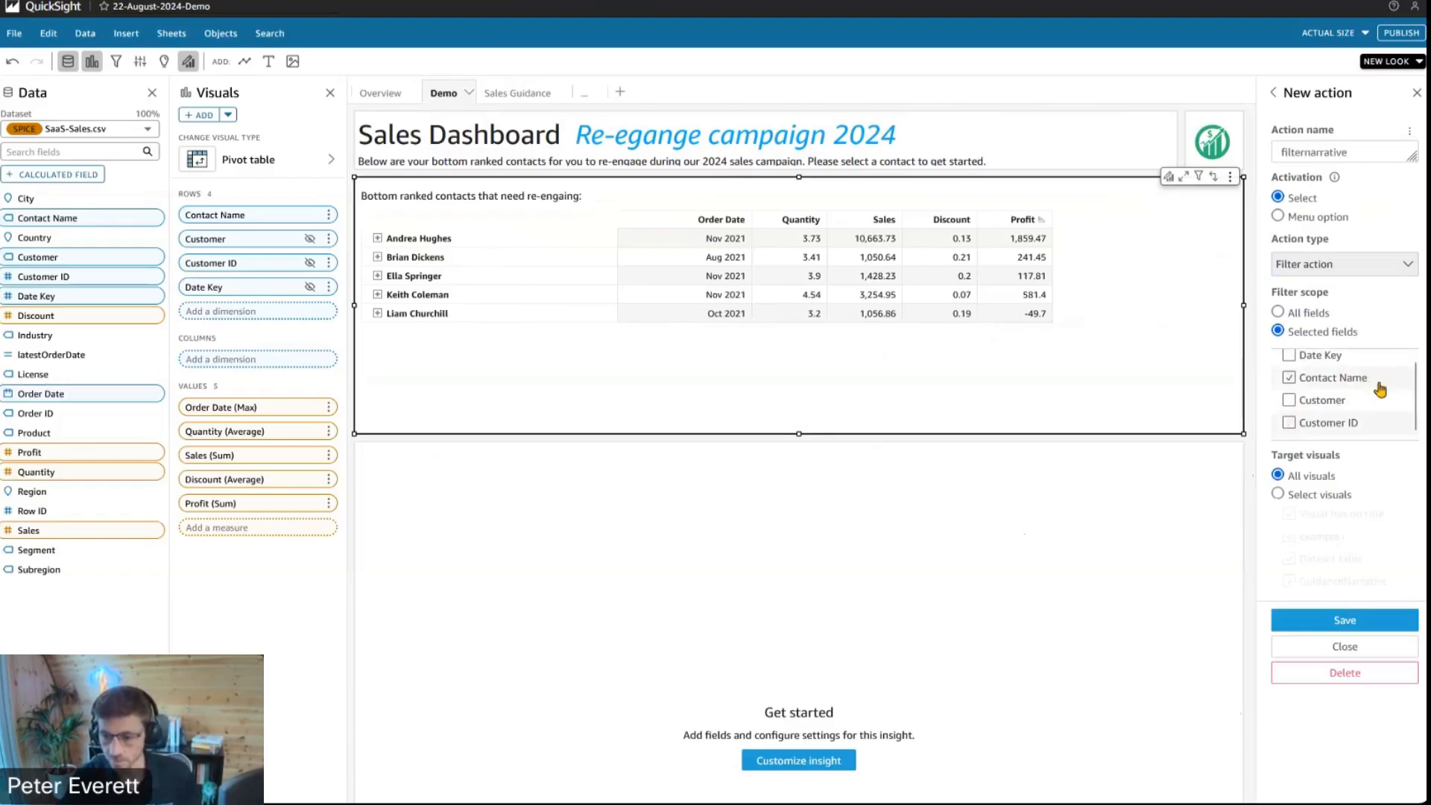
Restrict the action's target visuals to GuidanceNarrative only and save the action
{"action": "left_click", "coordinate": [1278, 494]}
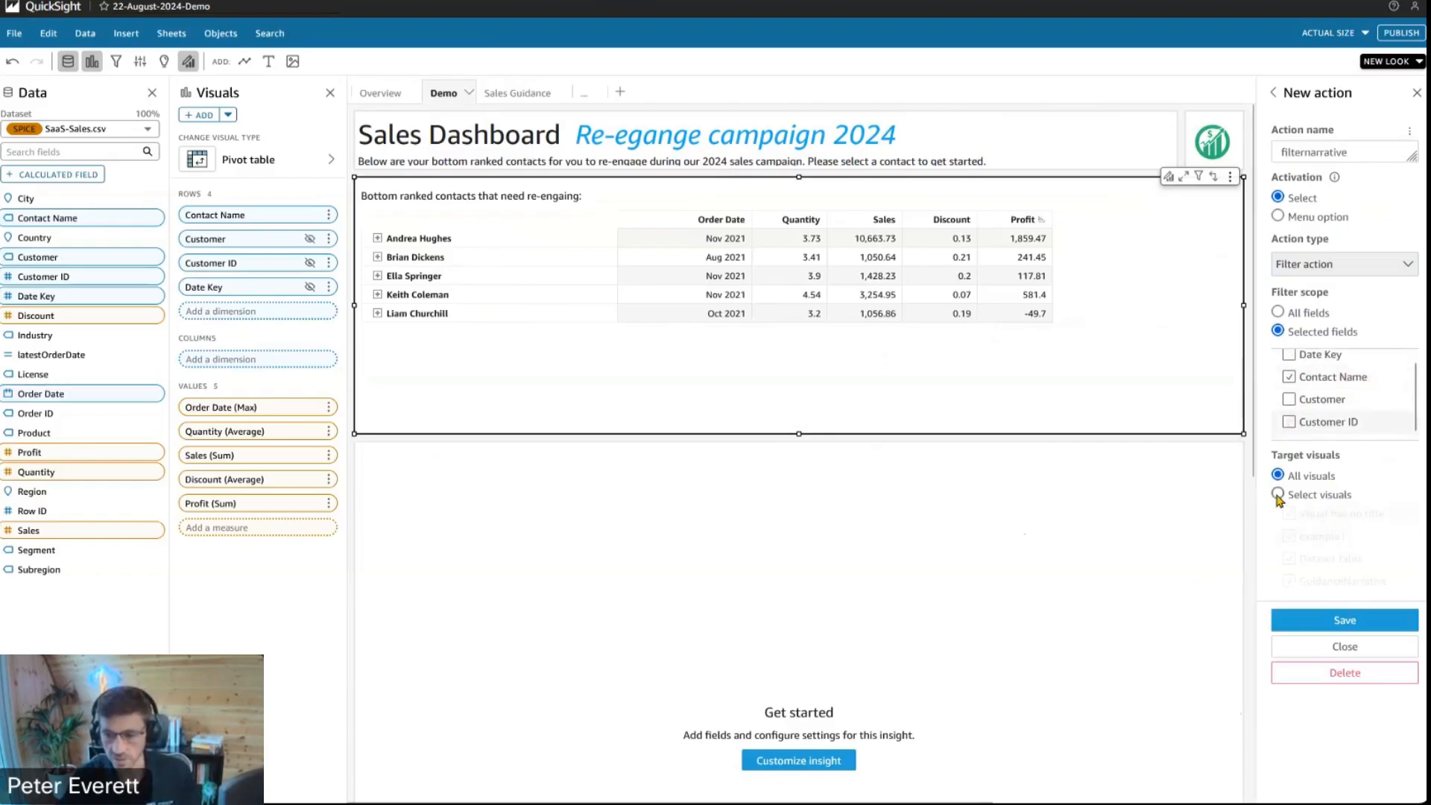
{"action": "left_click", "coordinate": [1370, 513]}
{"action": "left_click", "coordinate": [1362, 536]}
{"action": "left_click", "coordinate": [1357, 560]}
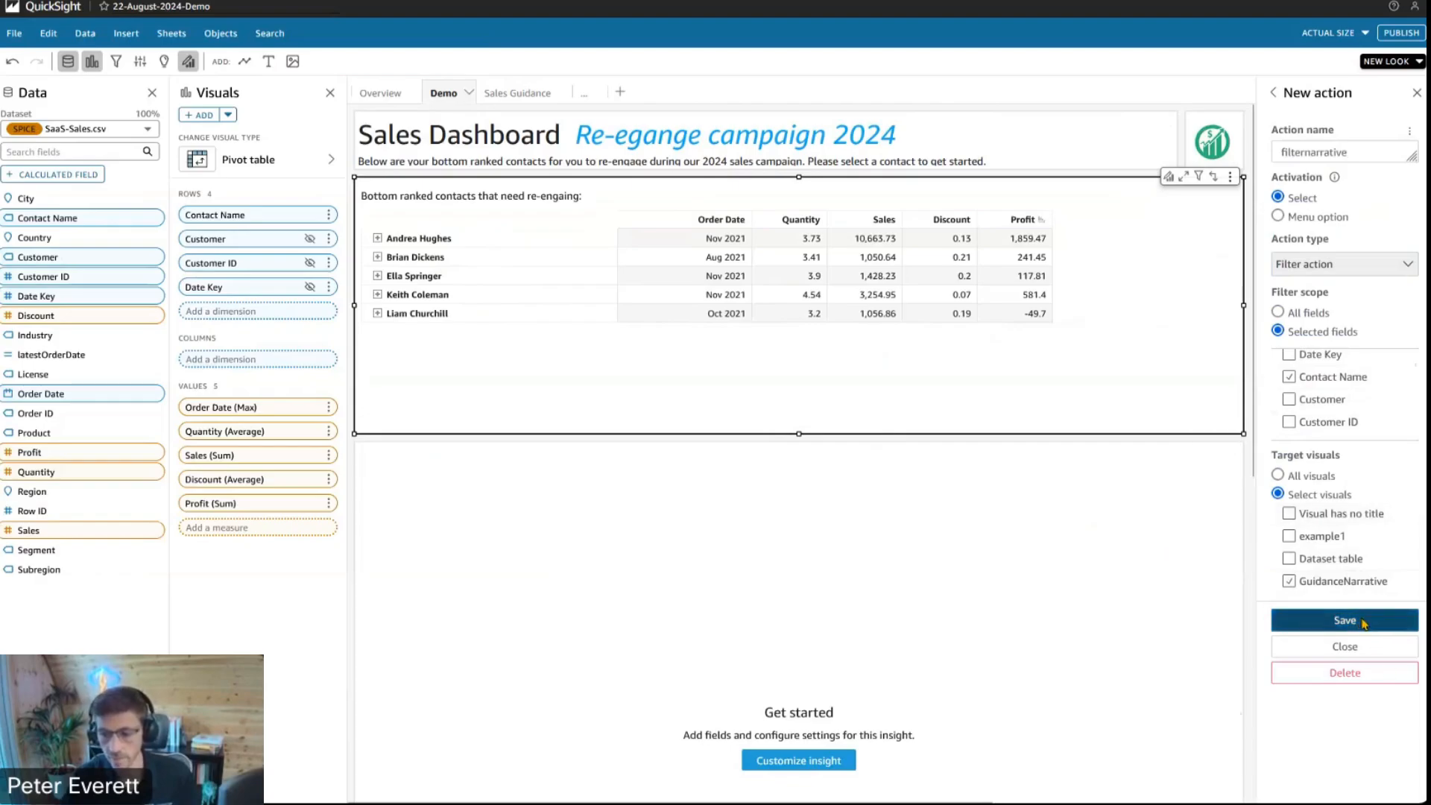
{"action": "left_click", "coordinate": [1335, 620]}
Reopen the filternarrative action to check its selected fields and target visuals
{"action": "left_click", "coordinate": [1231, 177]}
{"action": "left_click", "coordinate": [1164, 361]}
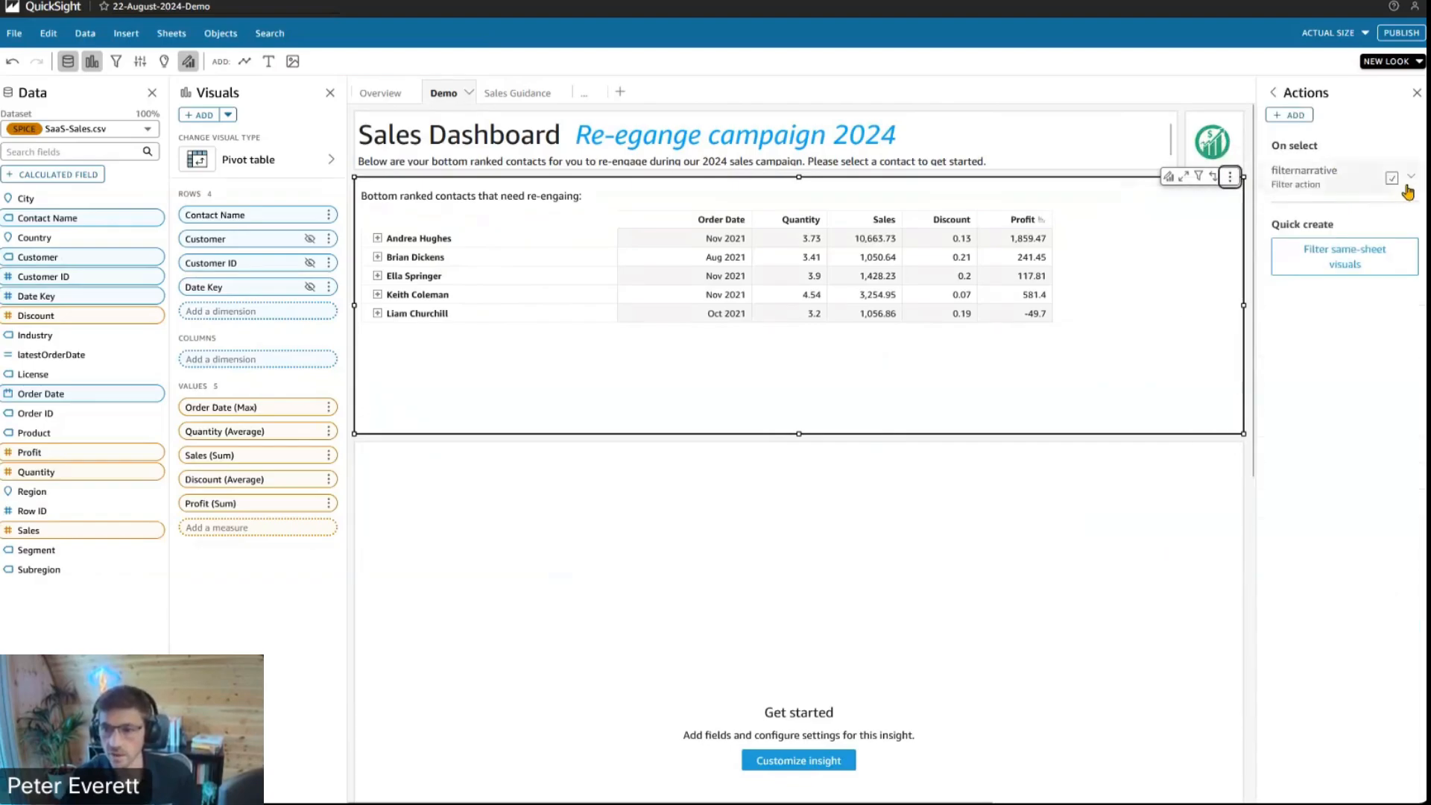
{"action": "left_click", "coordinate": [1411, 177]}
{"action": "left_click", "coordinate": [1346, 200]}
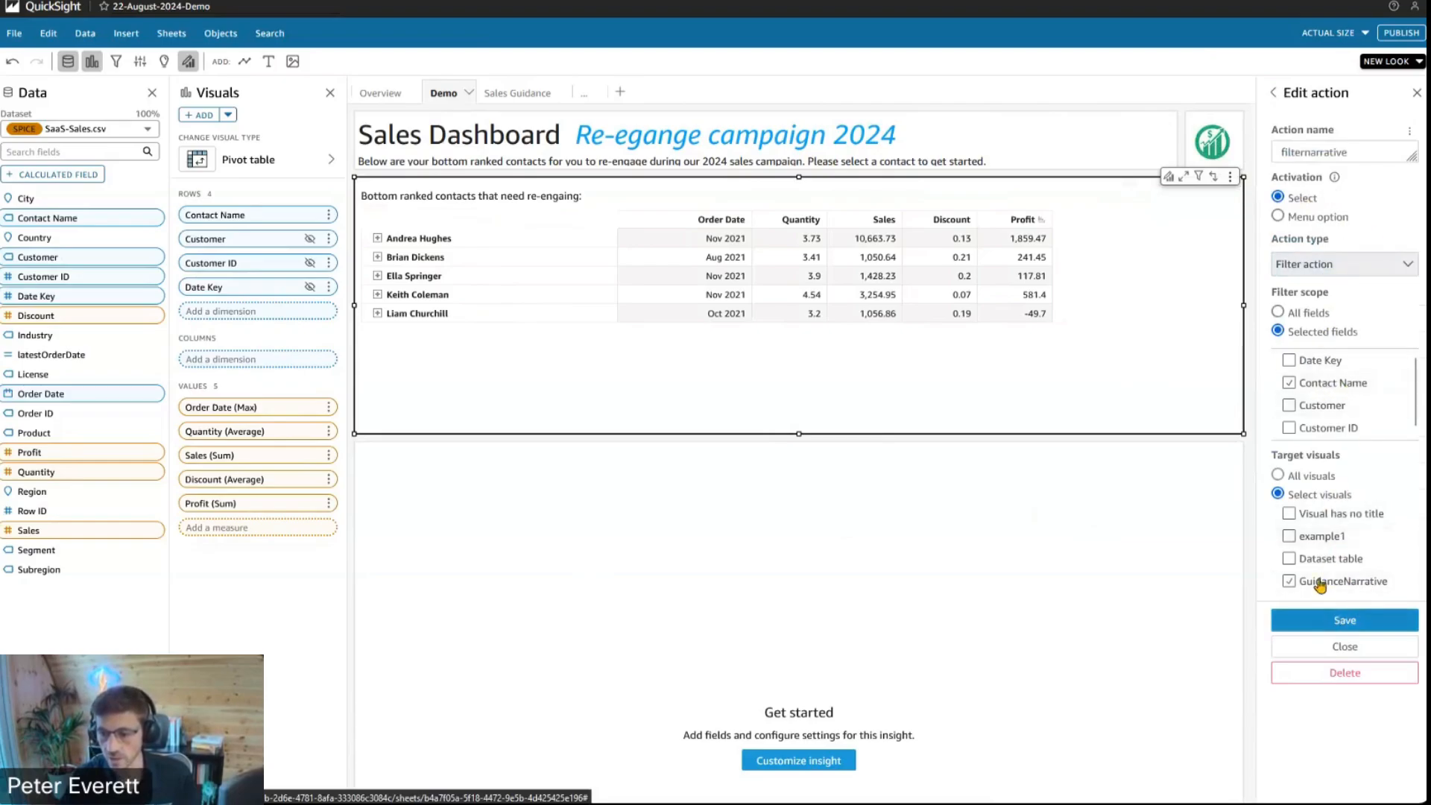
{"action": "left_click", "coordinate": [1342, 620]}
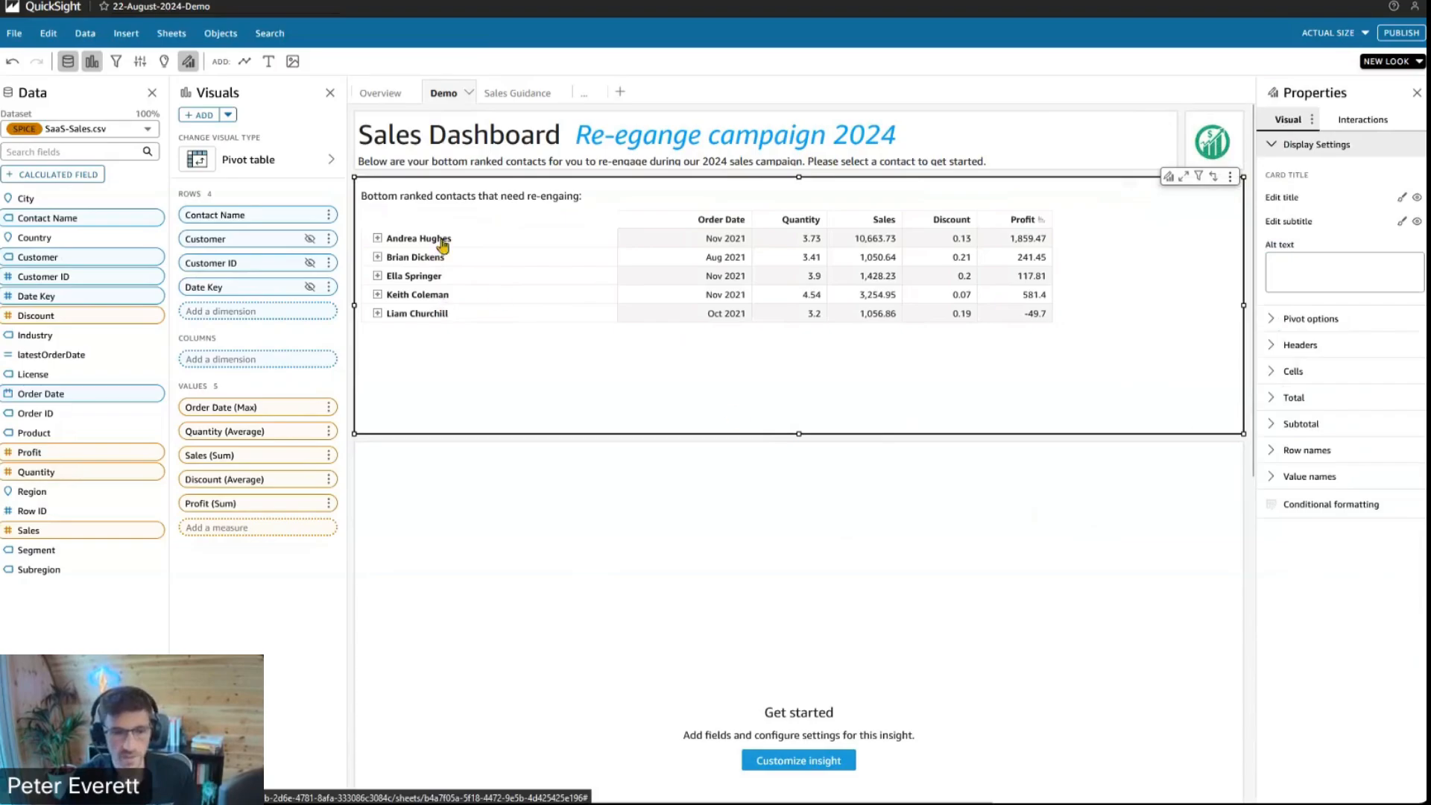
Try the filter action on the first two contacts in the bottom ranked contacts table, leaving the second one selected
{"action": "left_click", "coordinate": [433, 261]}
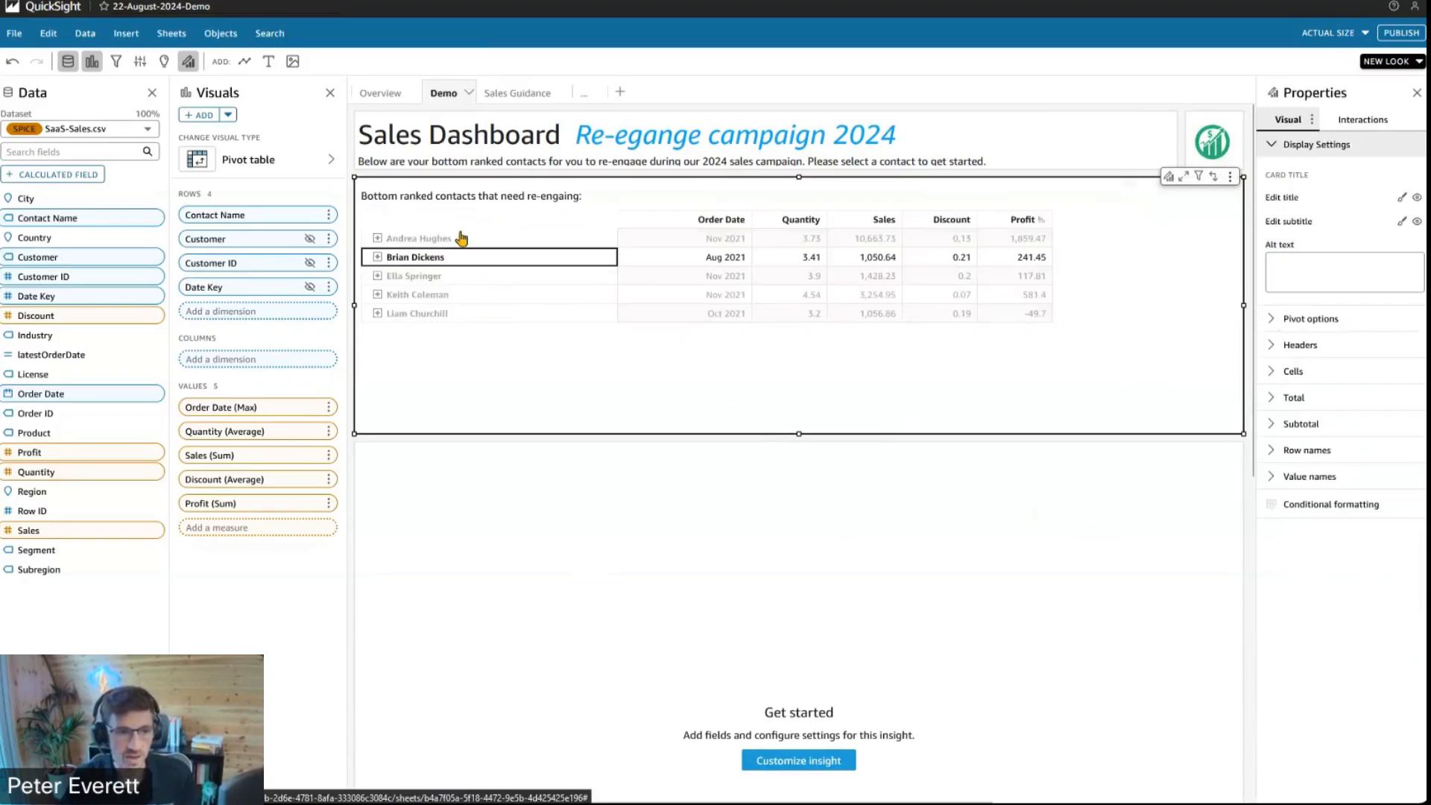
{"action": "left_click", "coordinate": [456, 238]}
{"action": "left_click", "coordinate": [434, 258]}
Open the insight's narrative for editing and add a Bottom ranked computation named BottomContactByProfit, ranking Contact Name by Profit (Sum) with 3 results
{"action": "left_click", "coordinate": [1080, 496]}
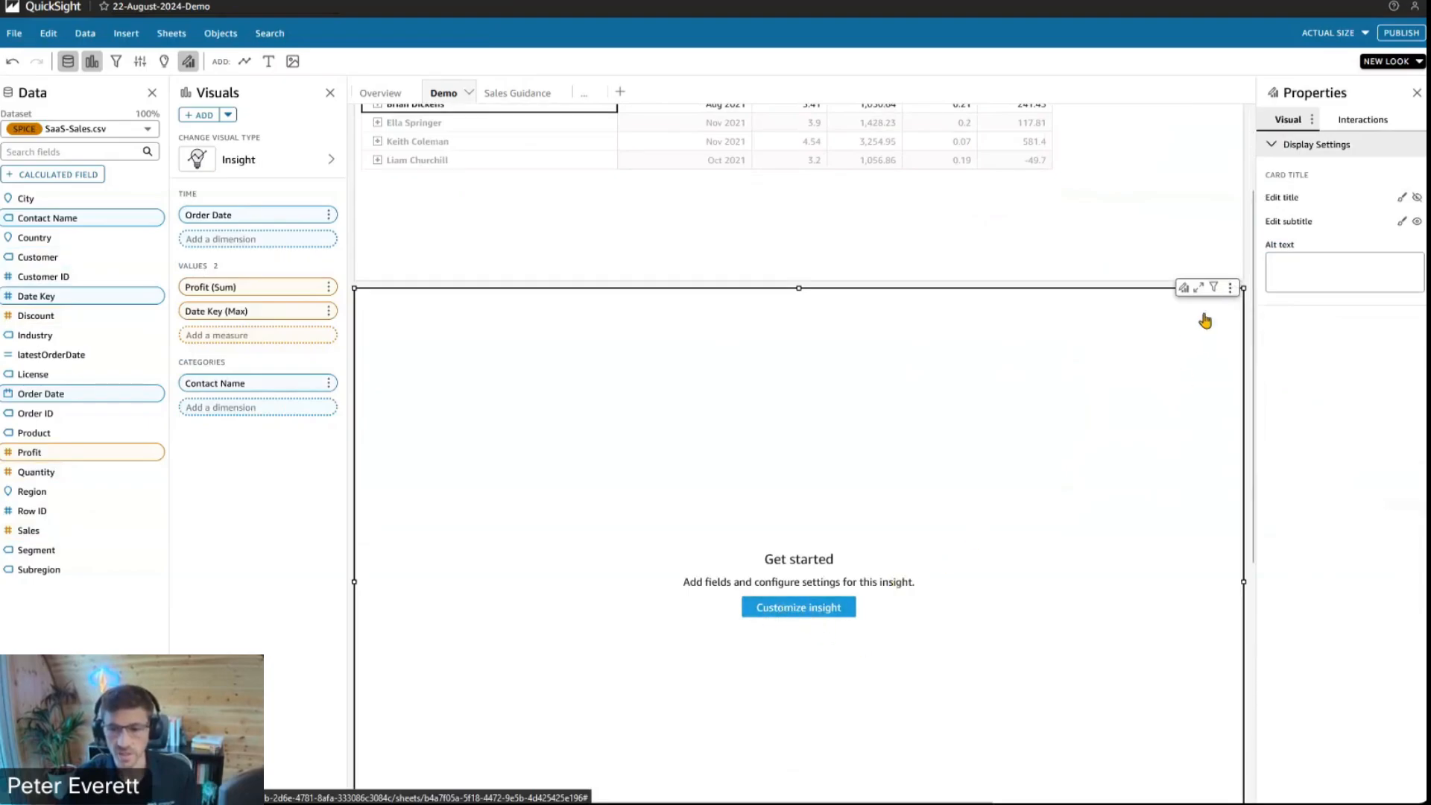
{"action": "left_click", "coordinate": [1231, 288]}
{"action": "left_click", "coordinate": [1177, 332]}
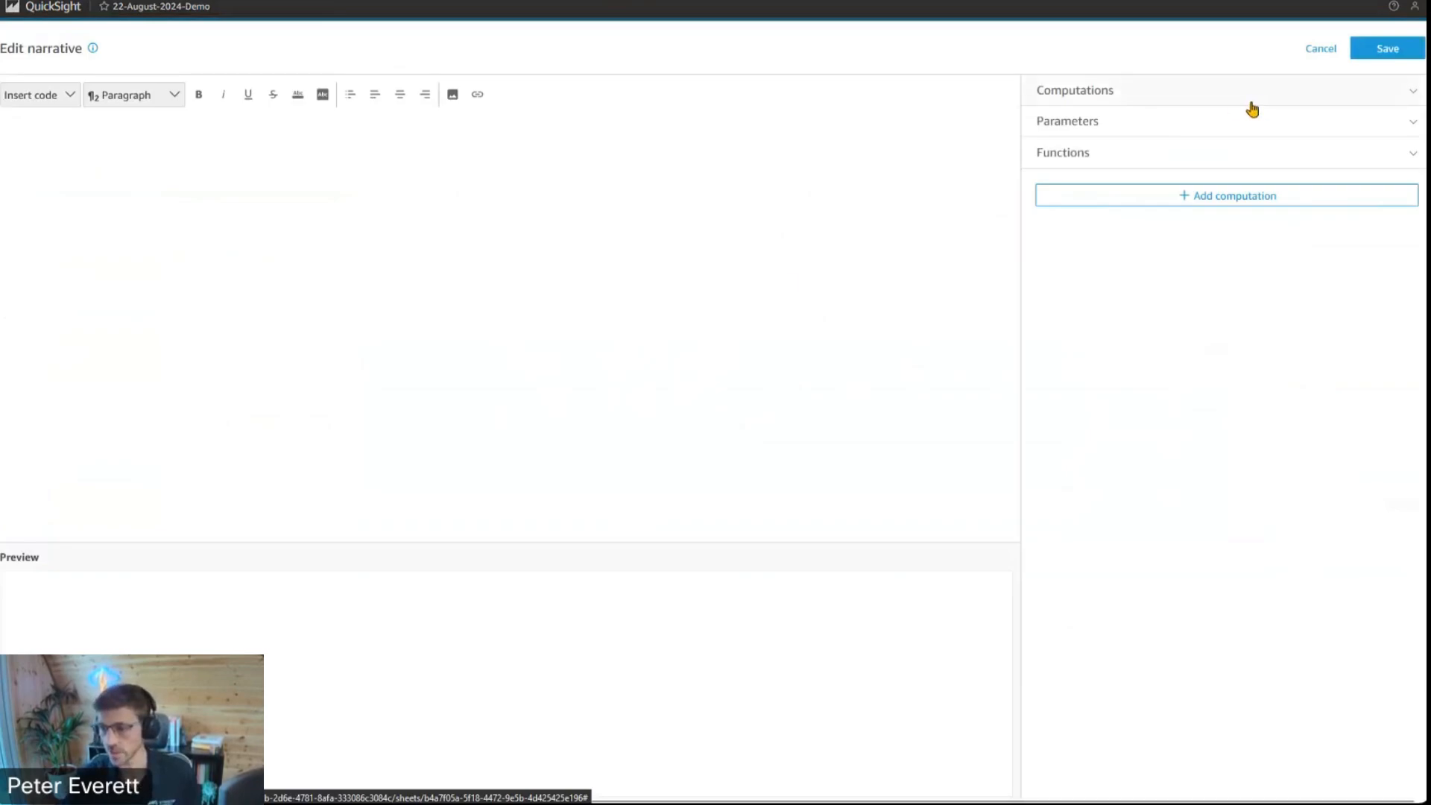
{"action": "left_click", "coordinate": [1223, 197]}
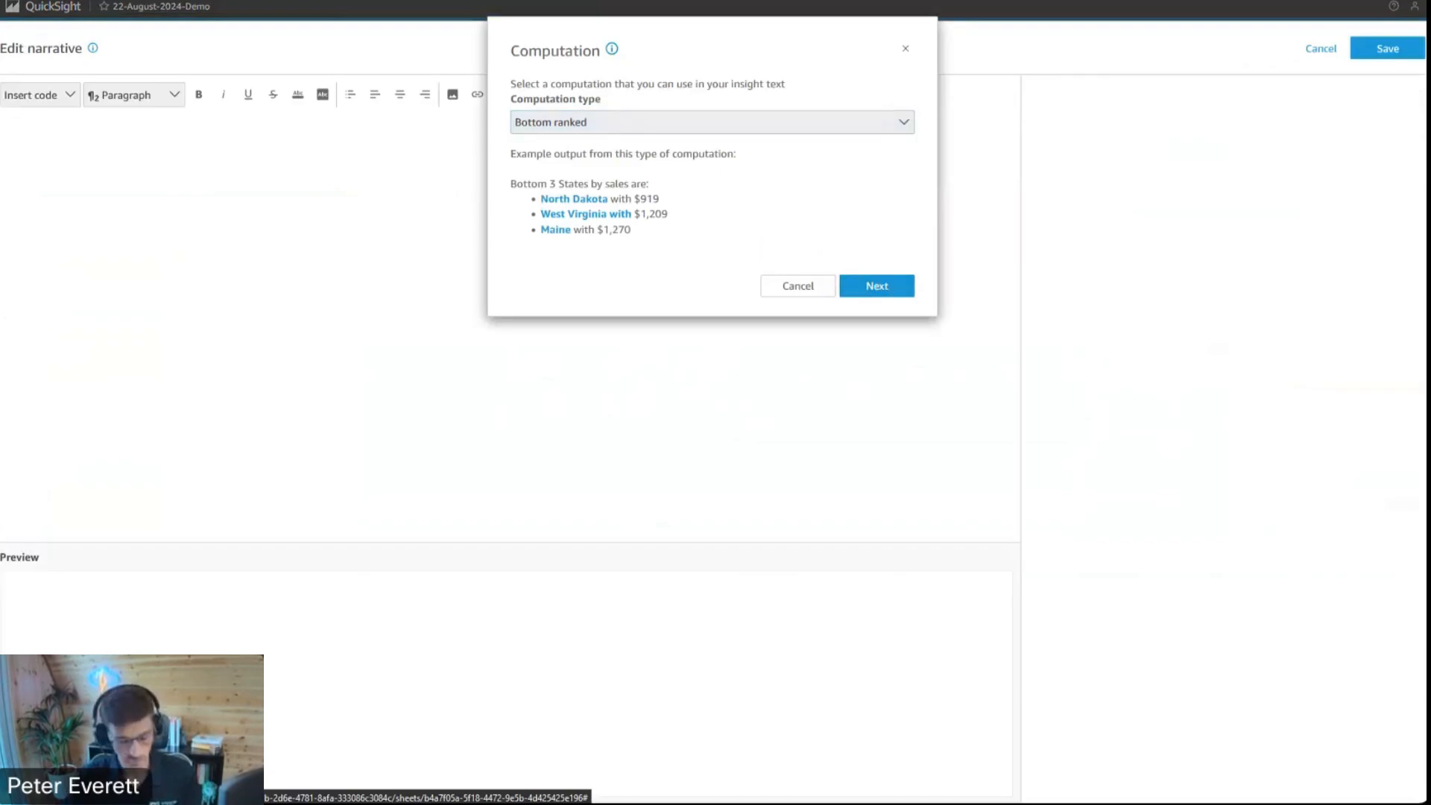
{"action": "left_click", "coordinate": [869, 291]}
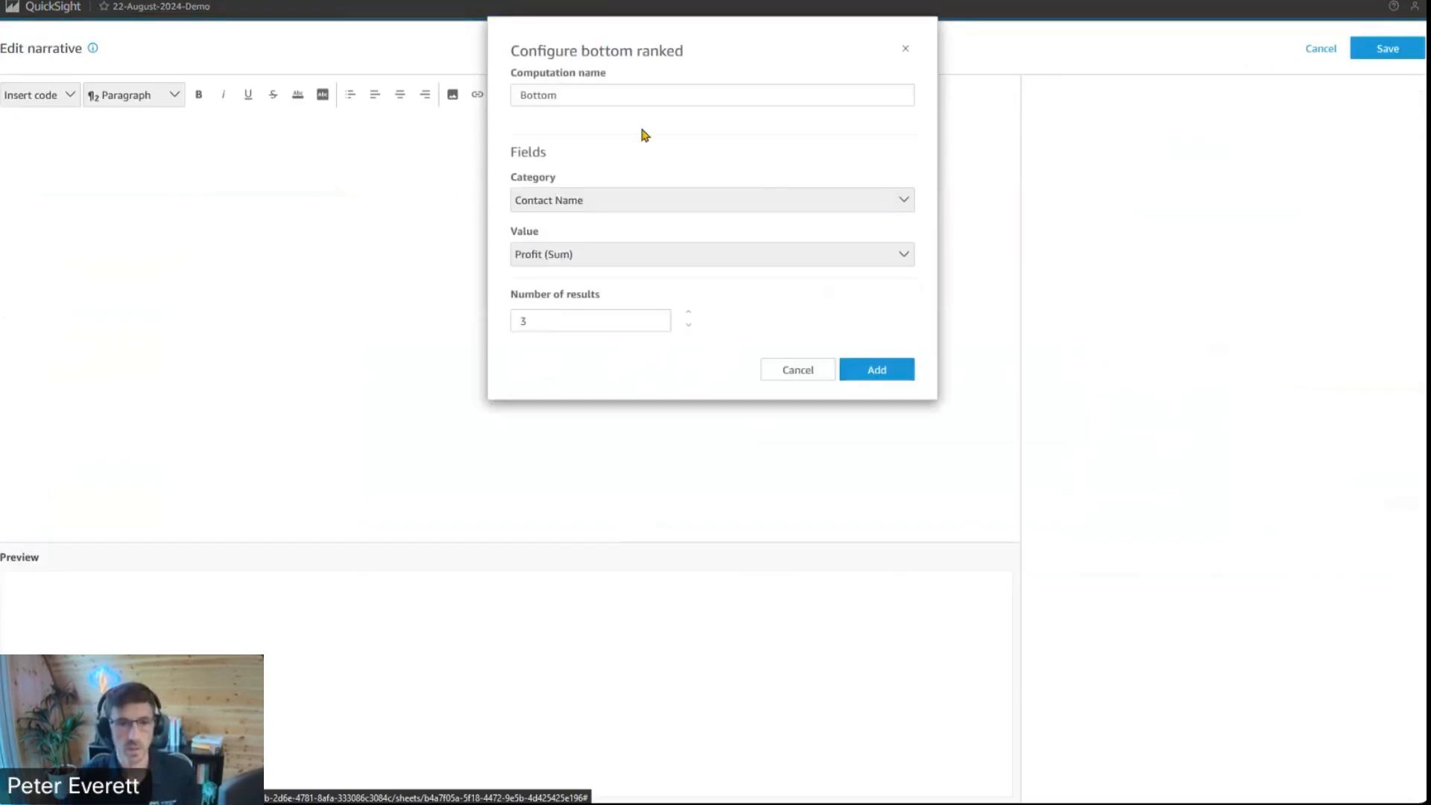
{"action": "double_click", "coordinate": [604, 90]}
{"action": "type", "text": "BottomContactByProfit"}
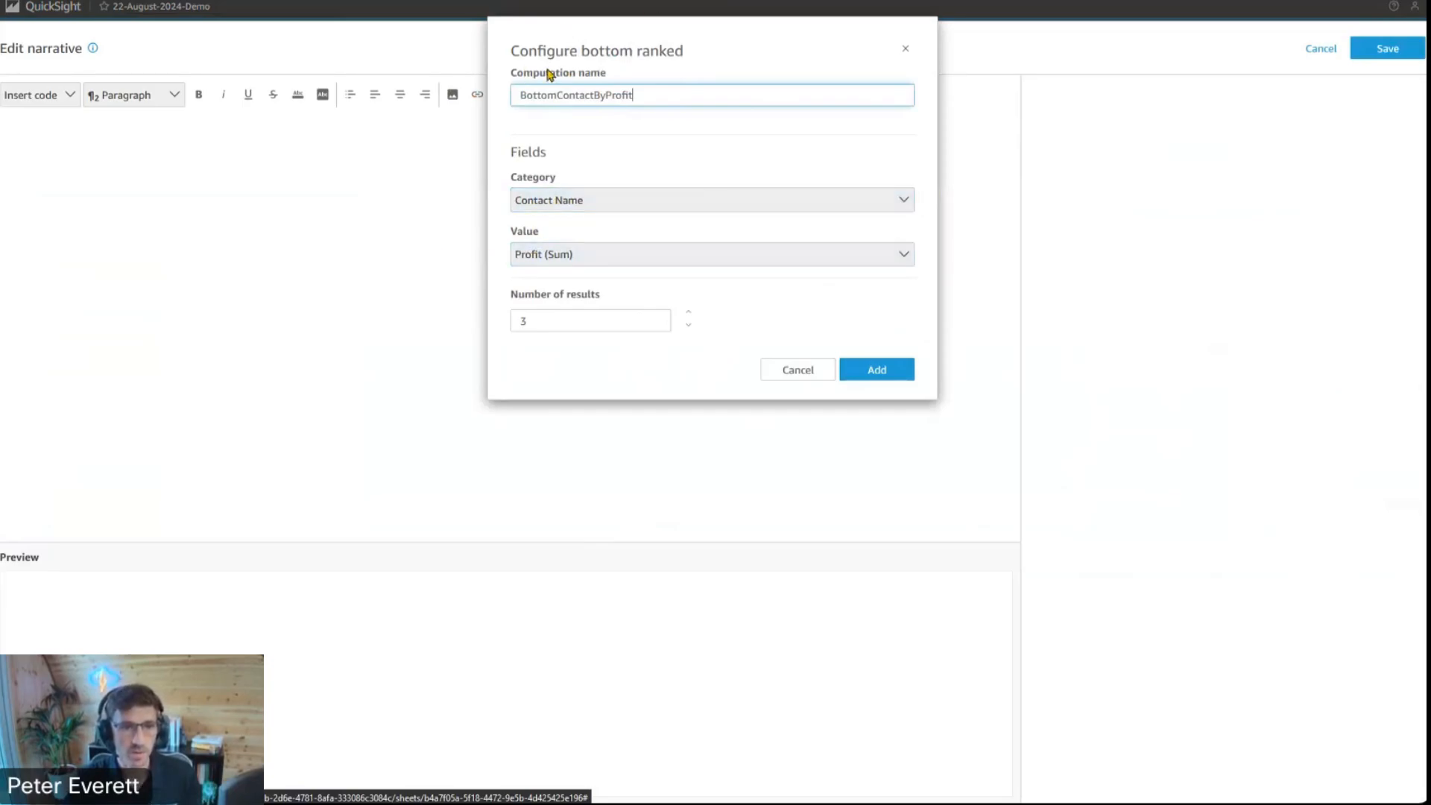
{"action": "left_click", "coordinate": [902, 259]}
{"action": "left_click", "coordinate": [641, 281]}
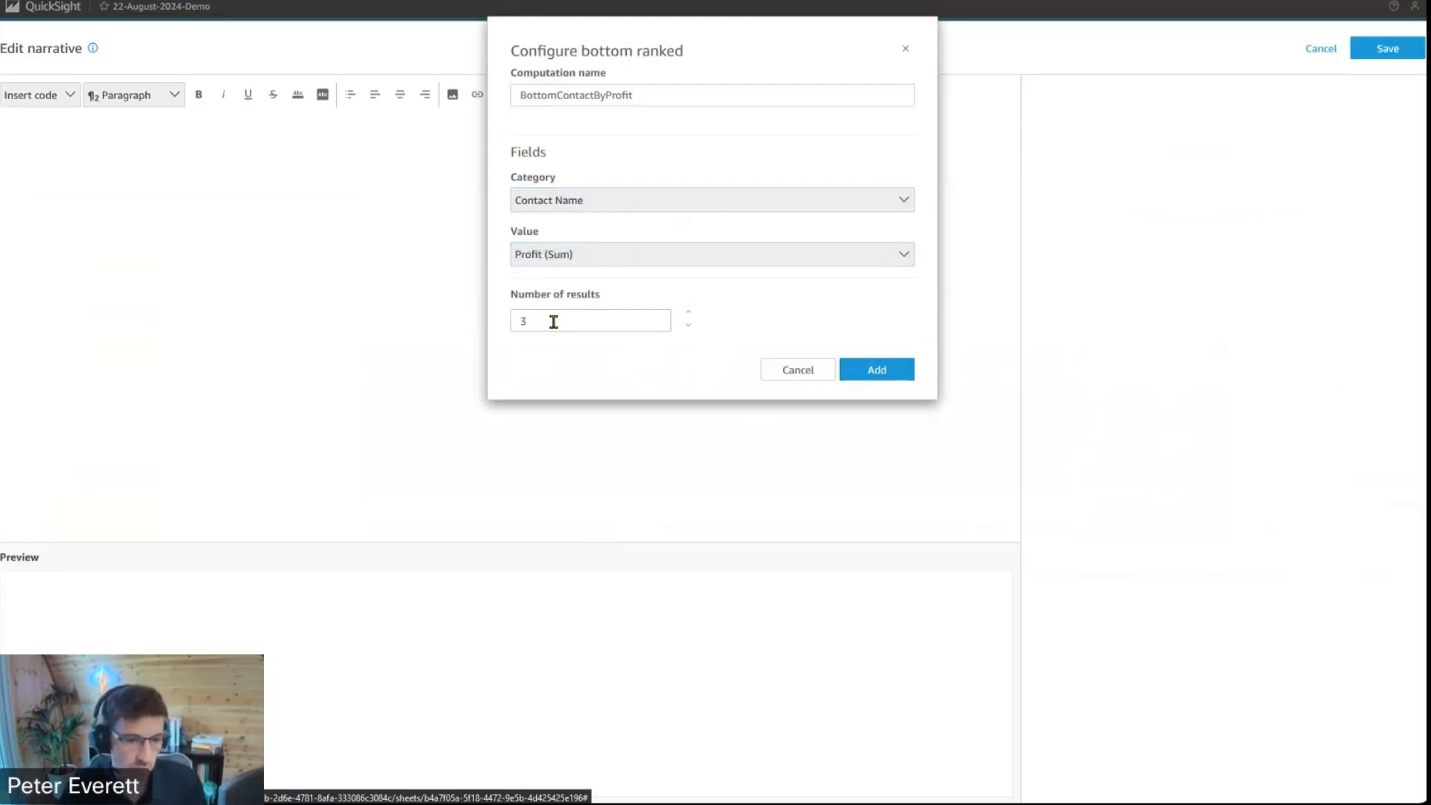
{"action": "left_click", "coordinate": [872, 369]}
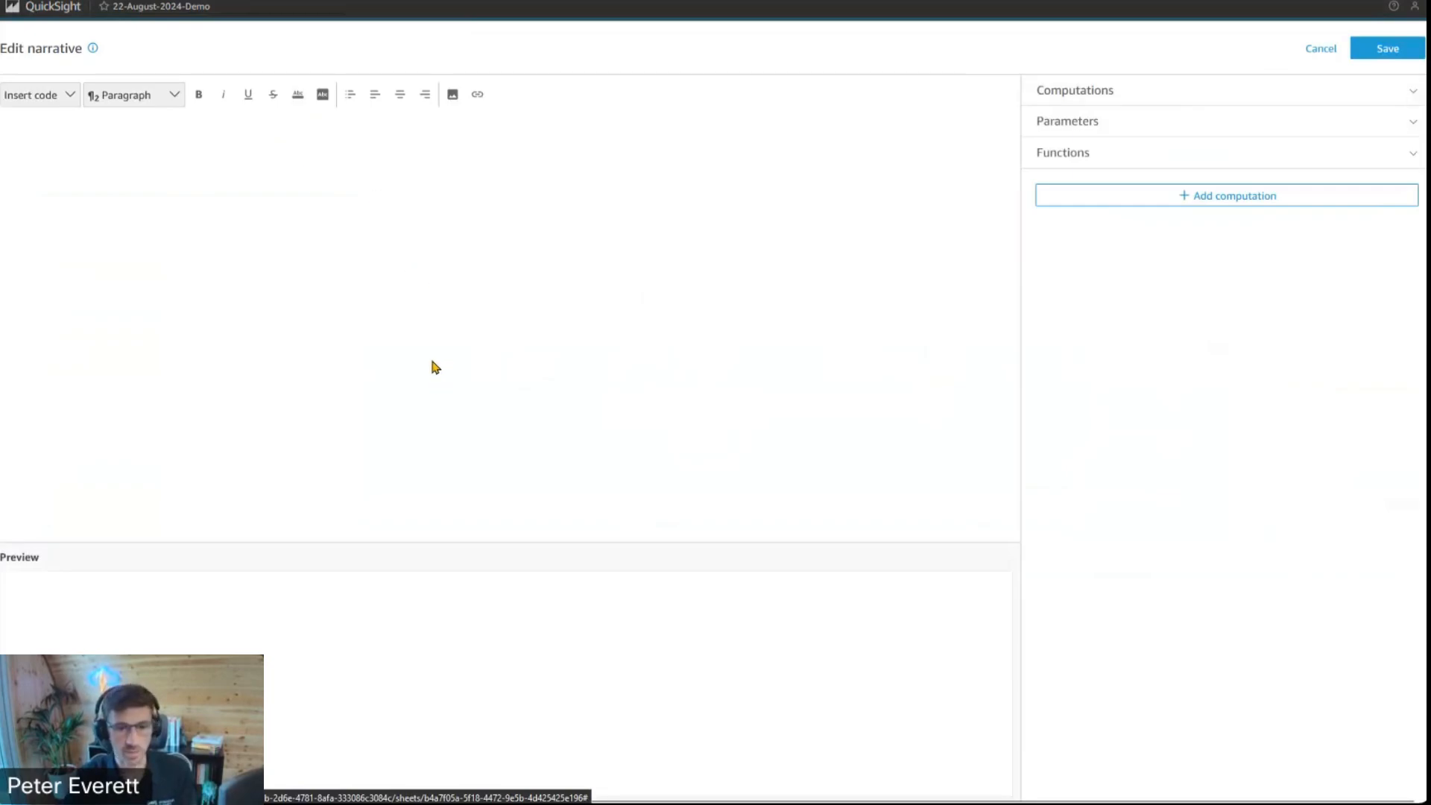
Compare the bottom ranked computation outputs in the QuickSight User Guide with the categoryField and metricField outputs of BottomContactByProfit
{"action": "key", "text": "ctrl+Tab"}
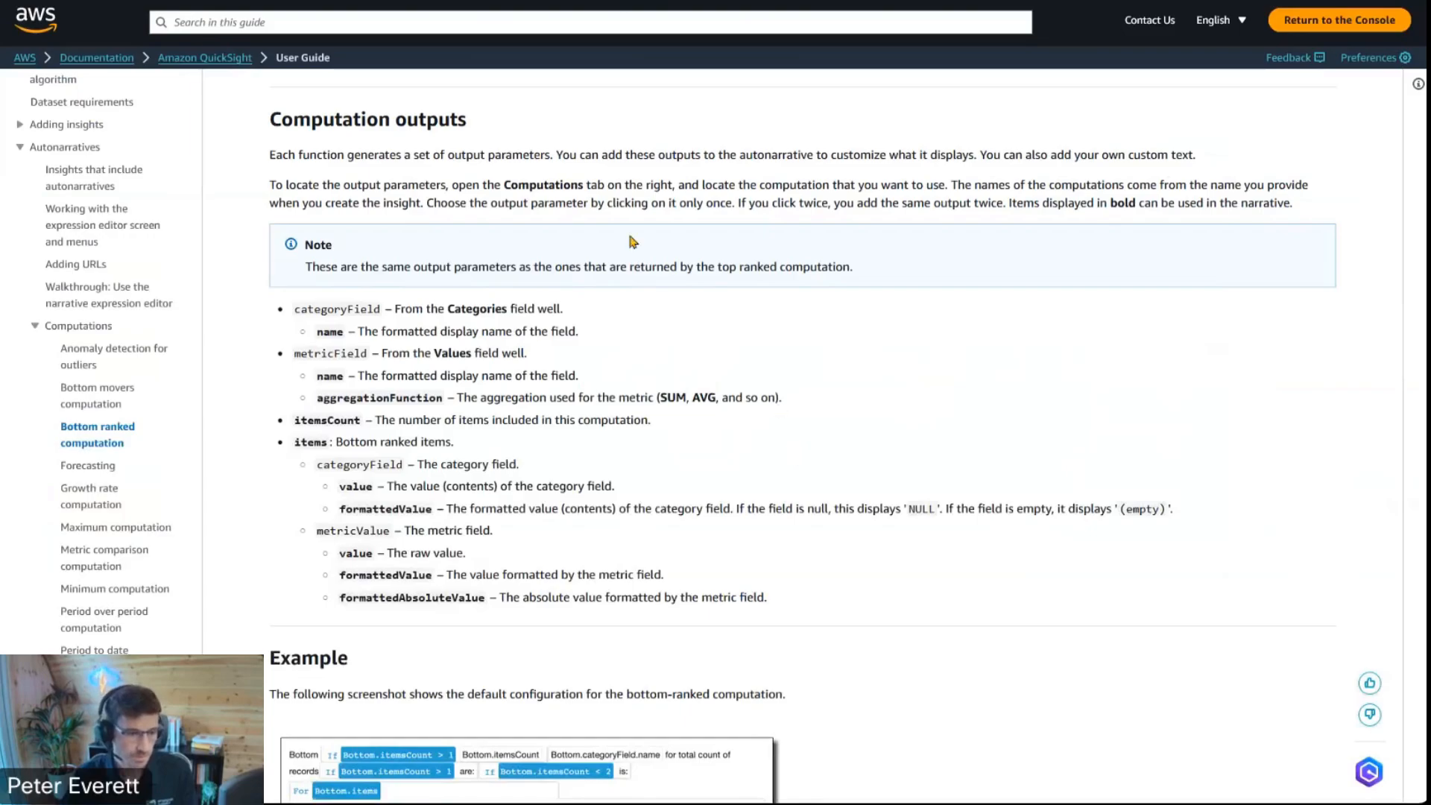
{"action": "key", "text": "ctrl+Tab"}
{"action": "key", "text": "ctrl+Tab"}
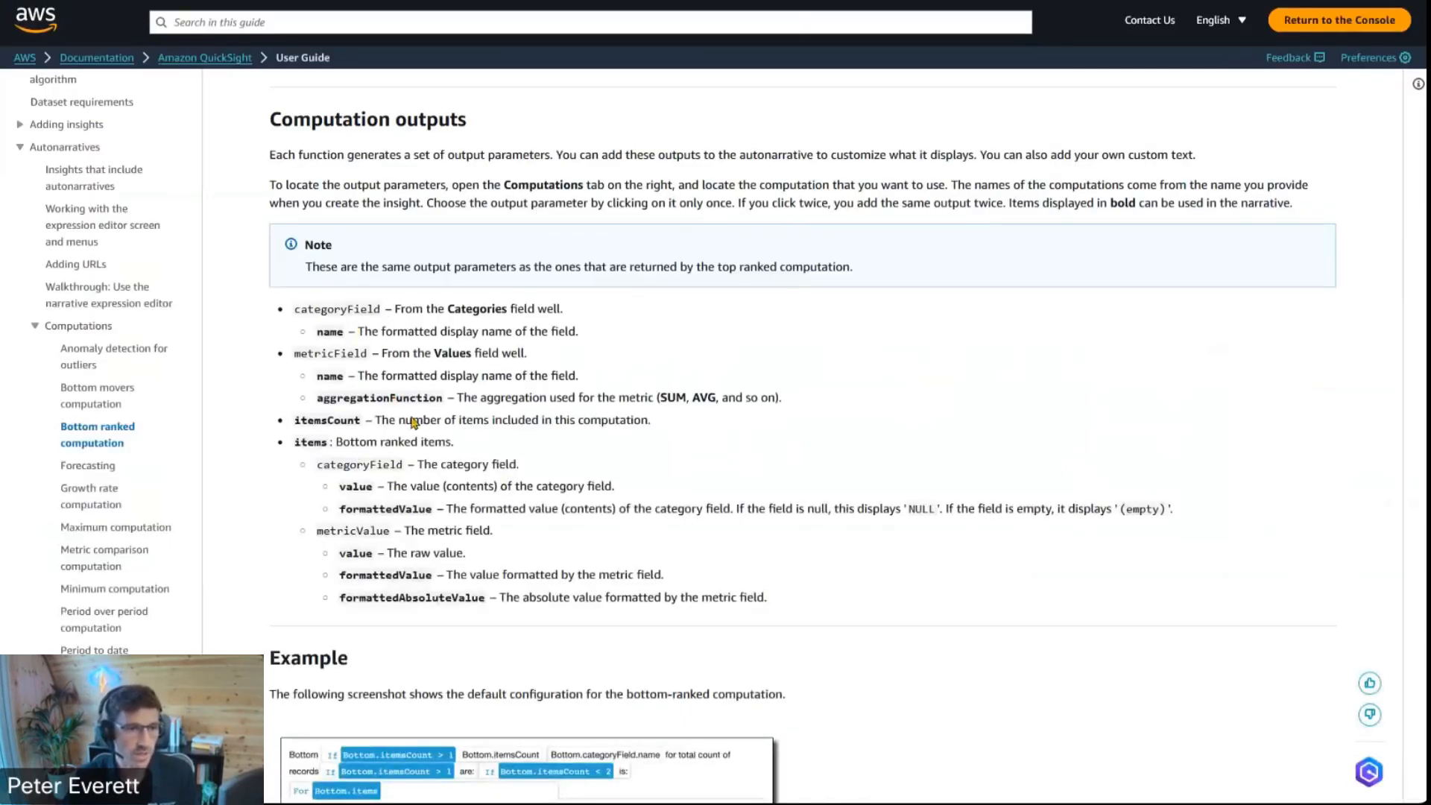
{"action": "key", "text": "ctrl+Tab"}
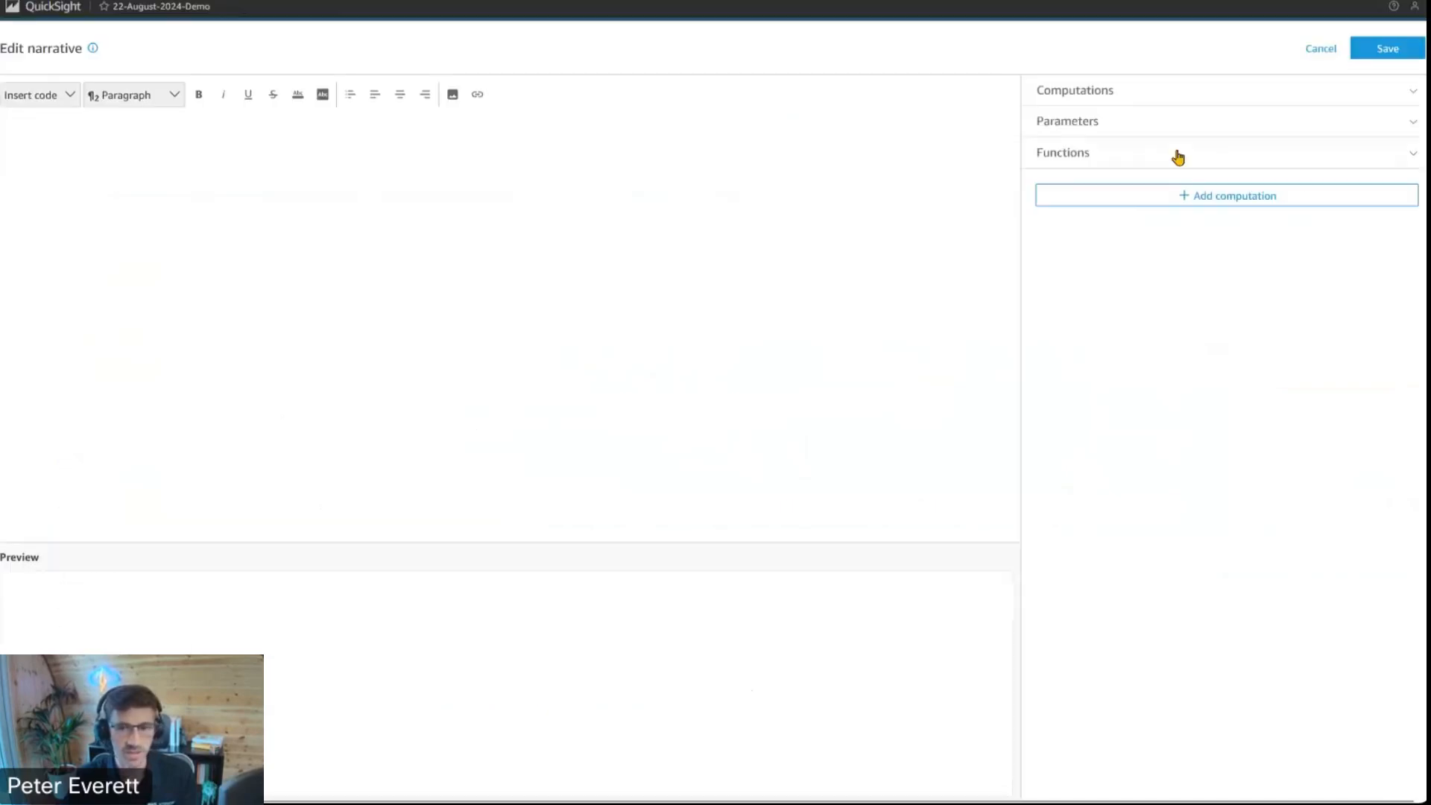
{"action": "left_click", "coordinate": [1249, 94]}
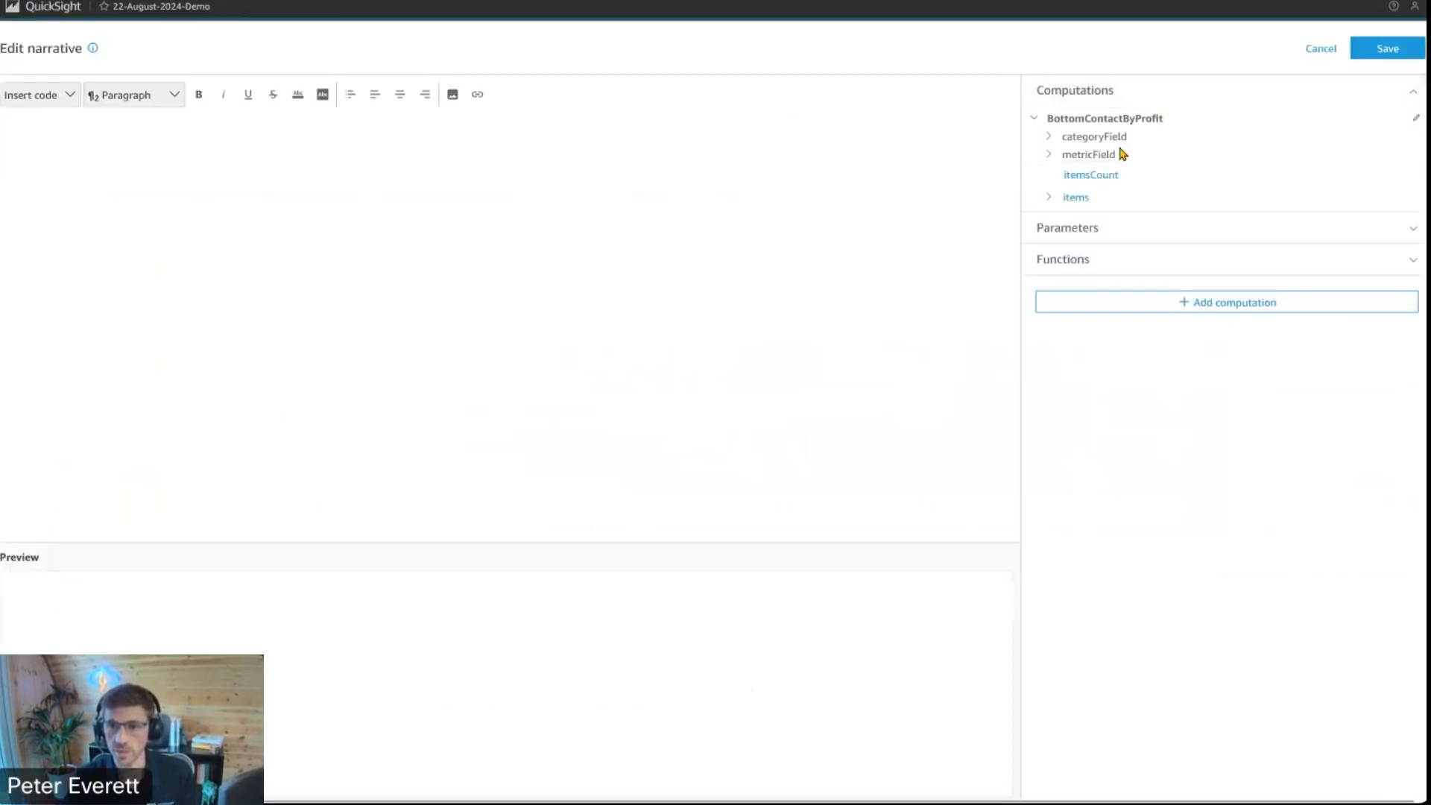
{"action": "left_click", "coordinate": [1049, 137]}
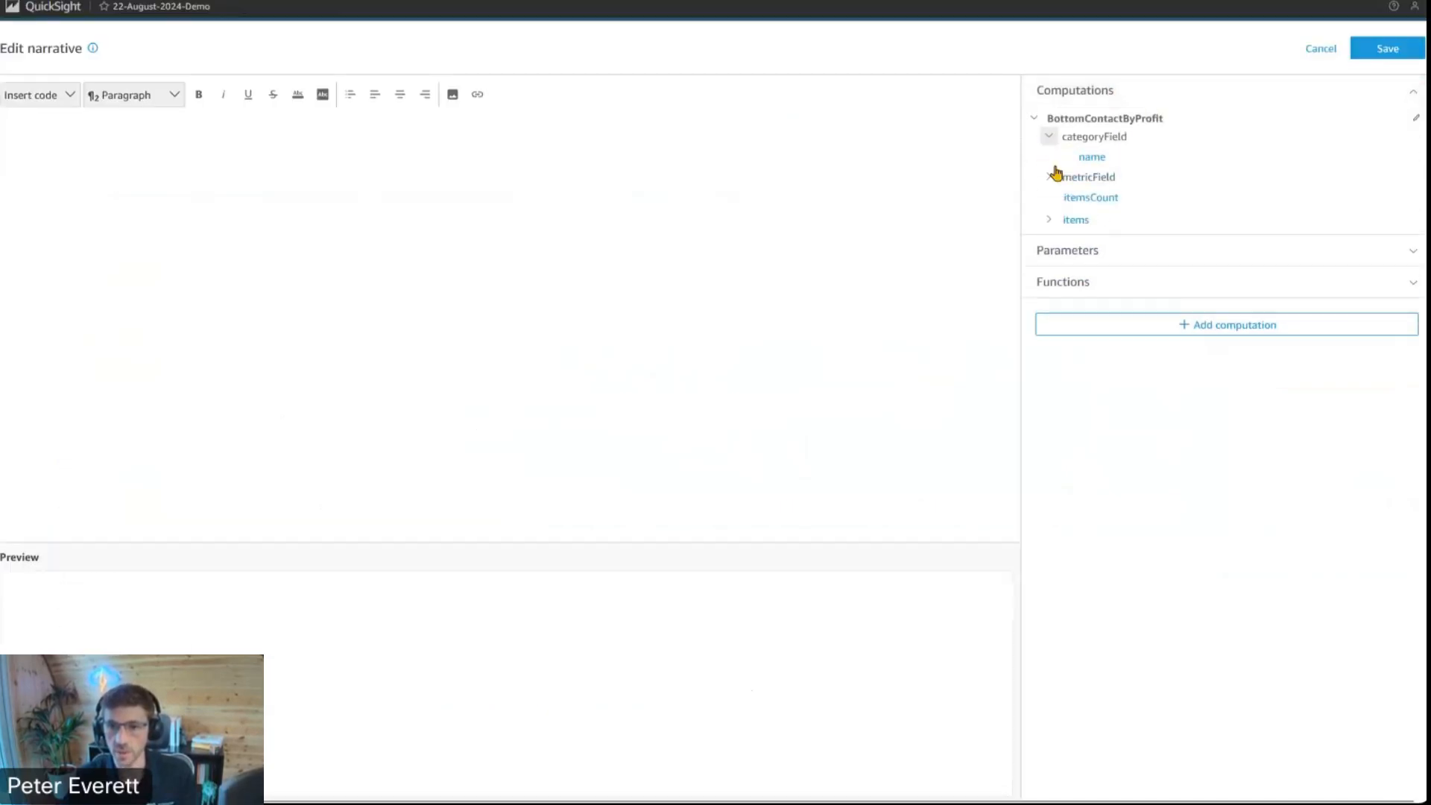
{"action": "left_click", "coordinate": [1049, 177]}
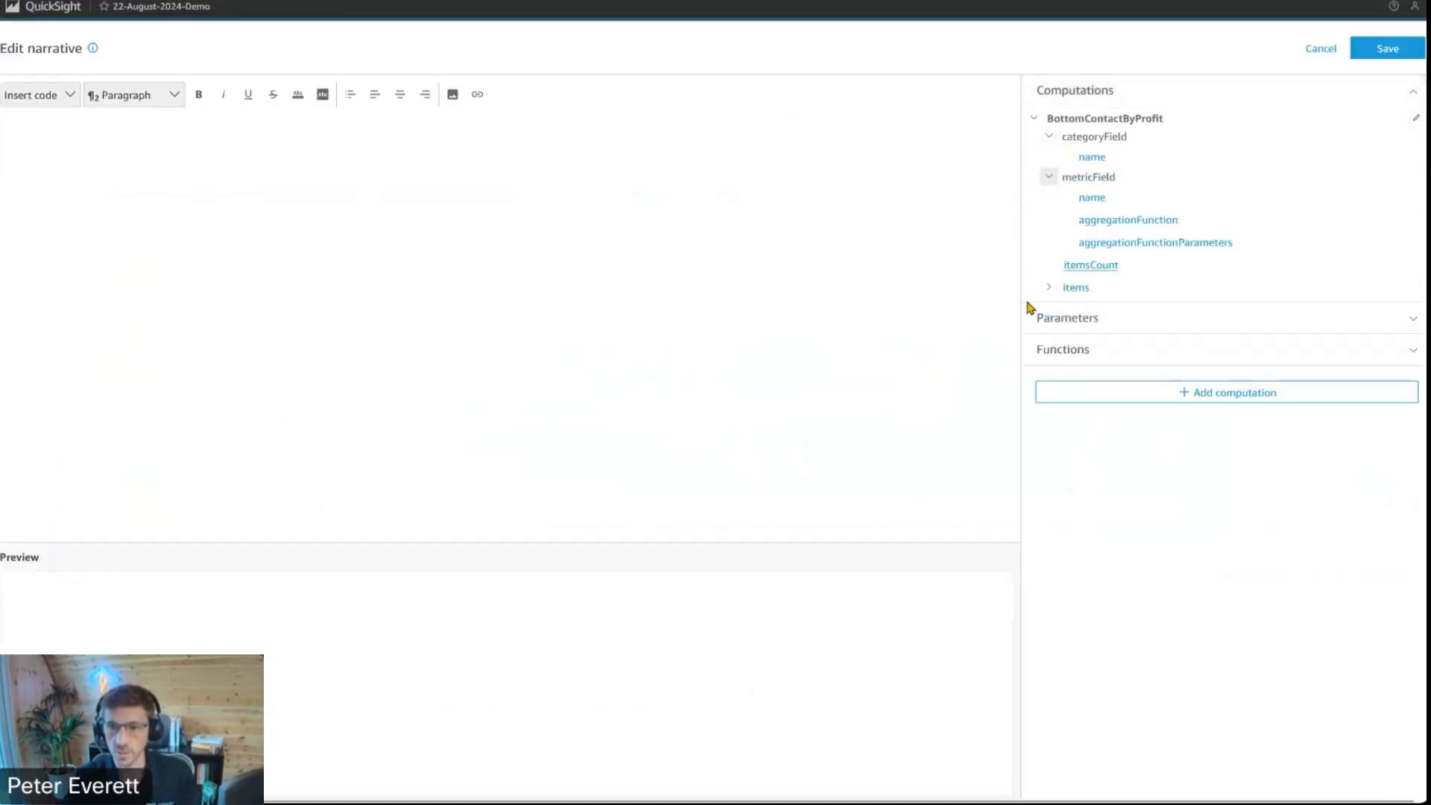
{"action": "left_click", "coordinate": [1036, 119]}
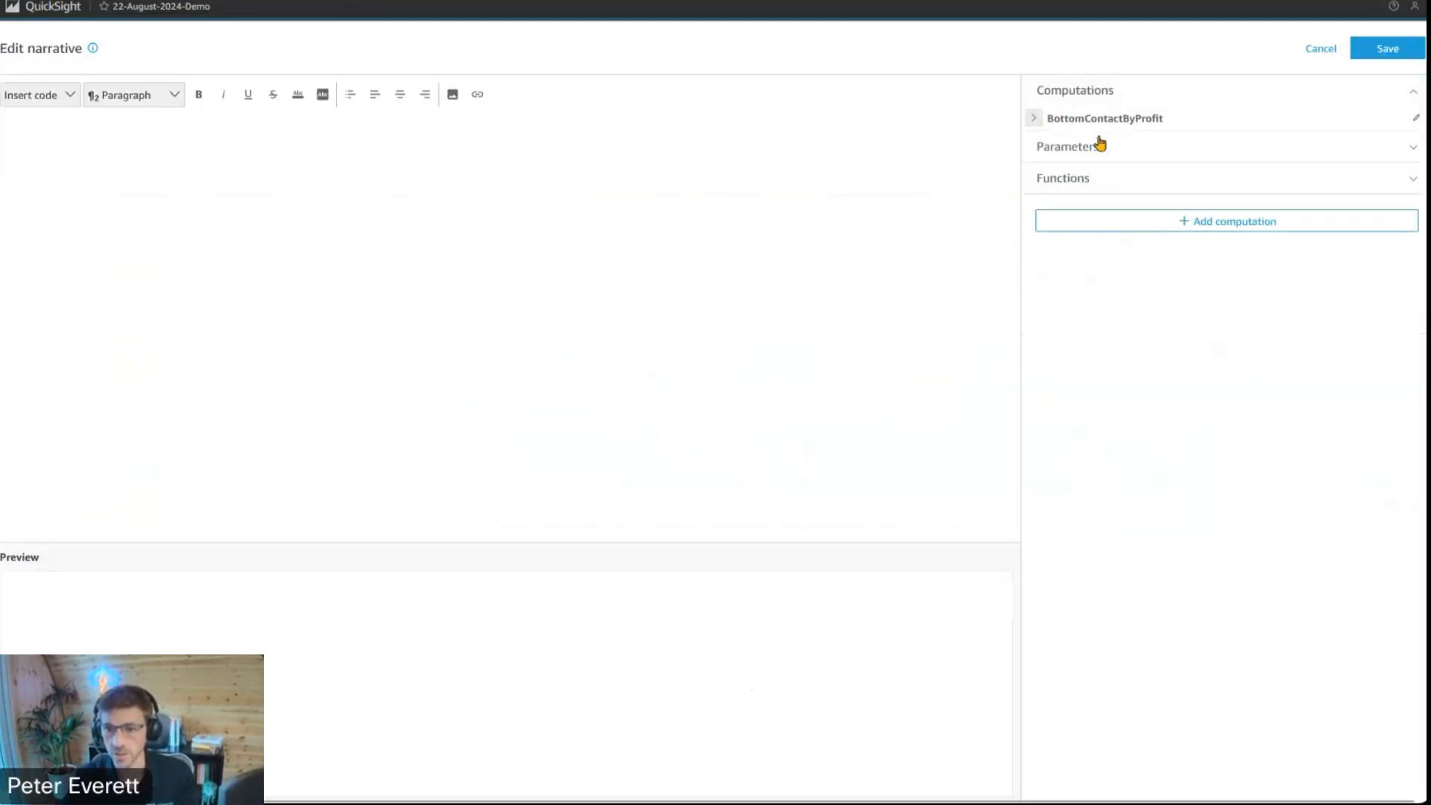
Add a Unique values computation named UniqueNames with Contact Name as its category
{"action": "left_click", "coordinate": [1226, 223]}
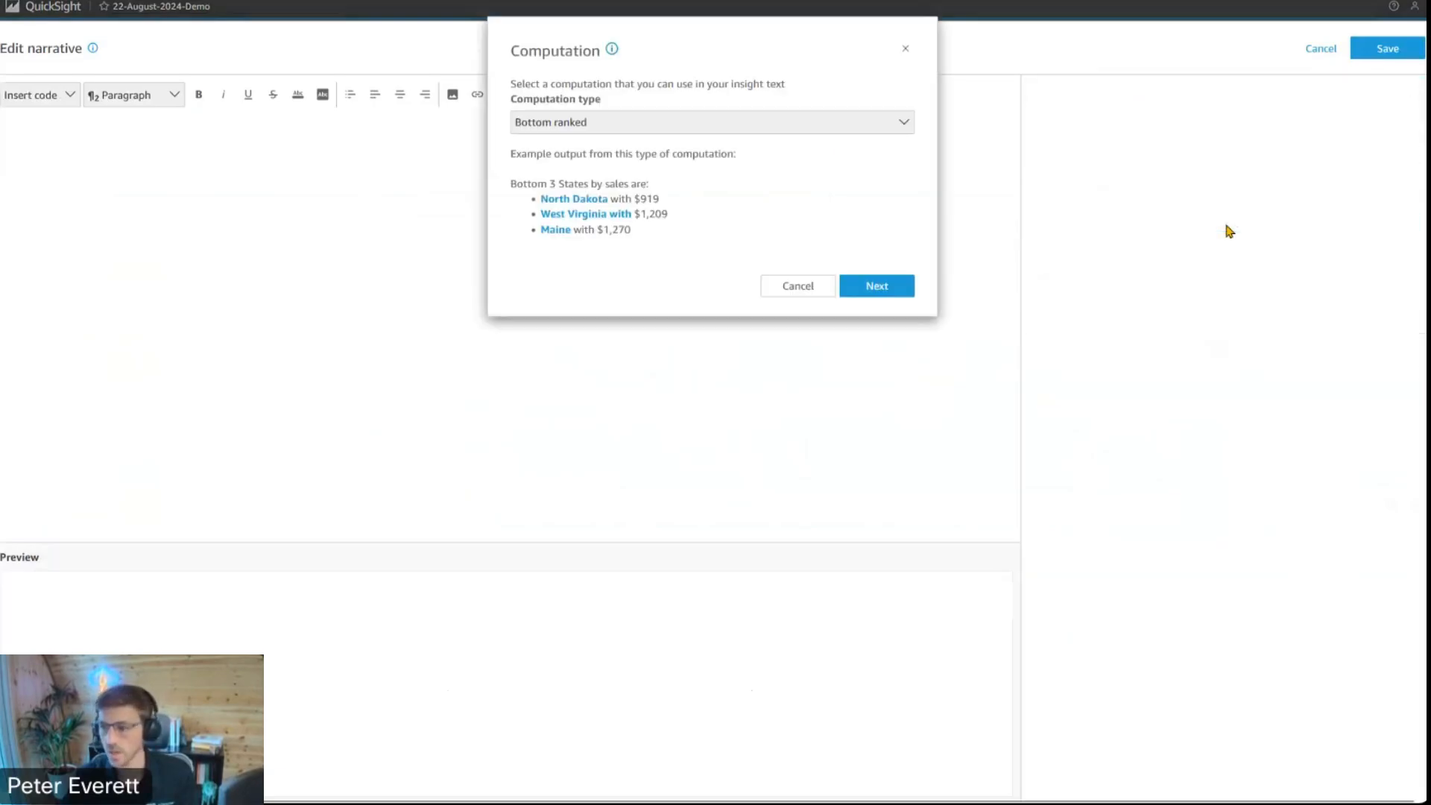
{"action": "left_click", "coordinate": [903, 121]}
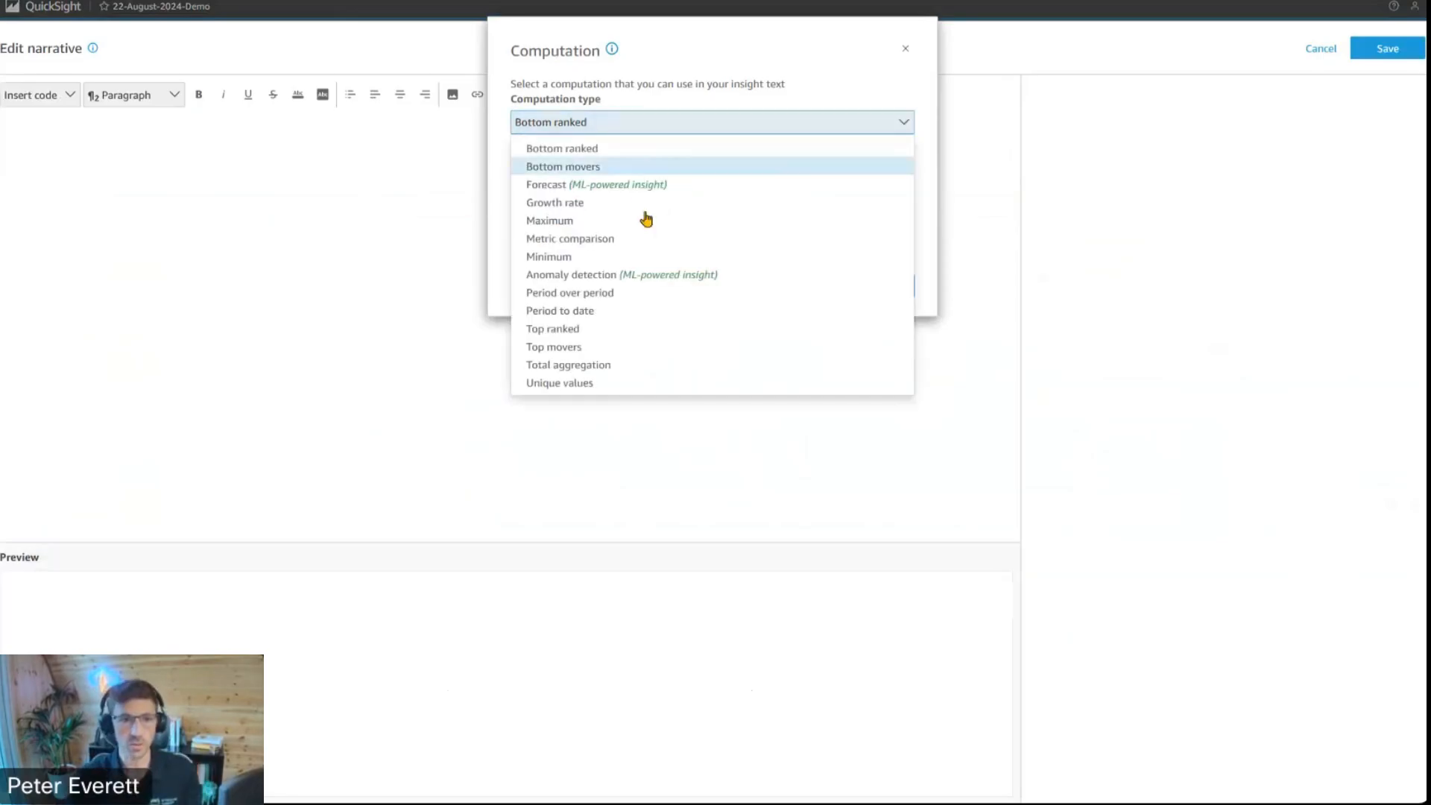
{"action": "left_click", "coordinate": [573, 384]}
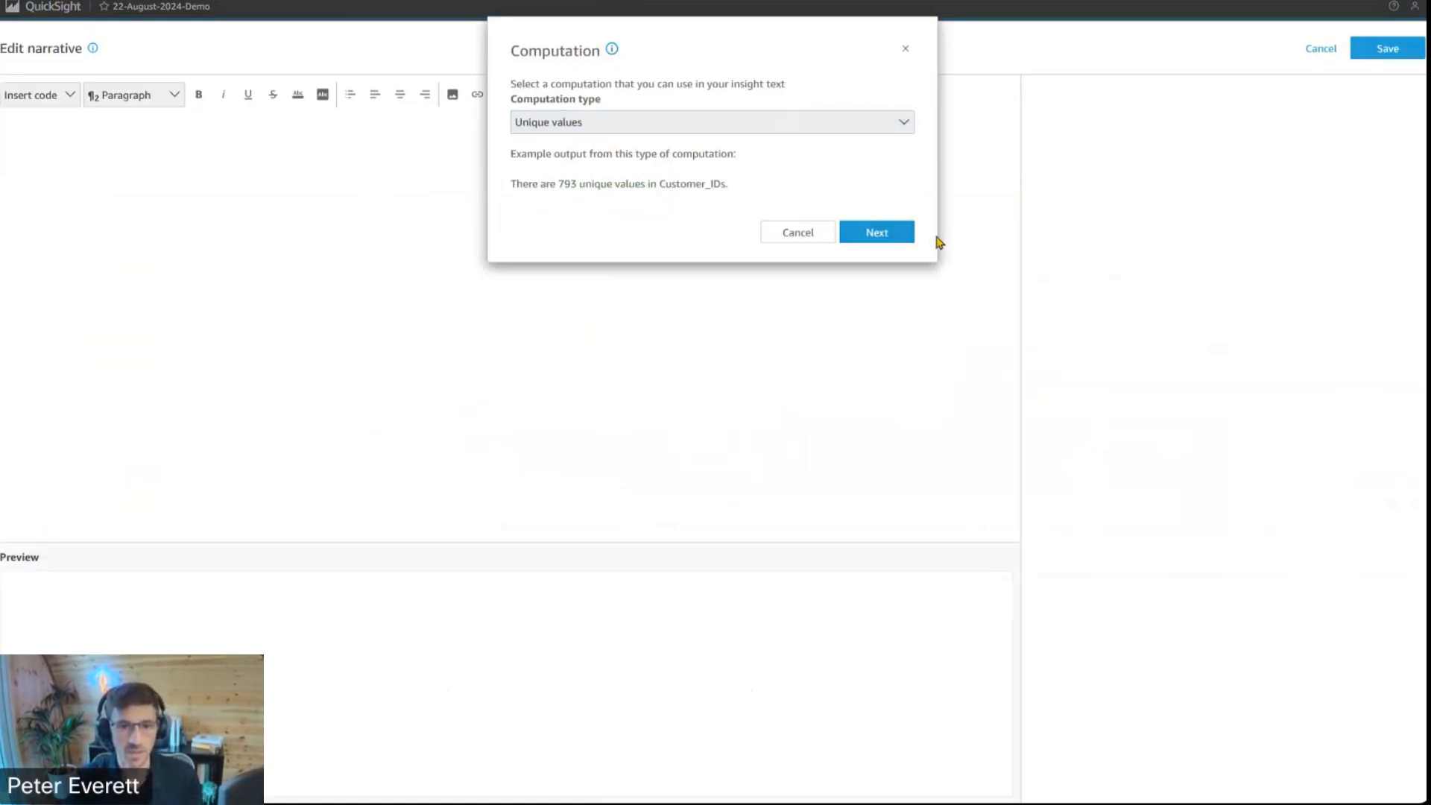
{"action": "left_click", "coordinate": [876, 234]}
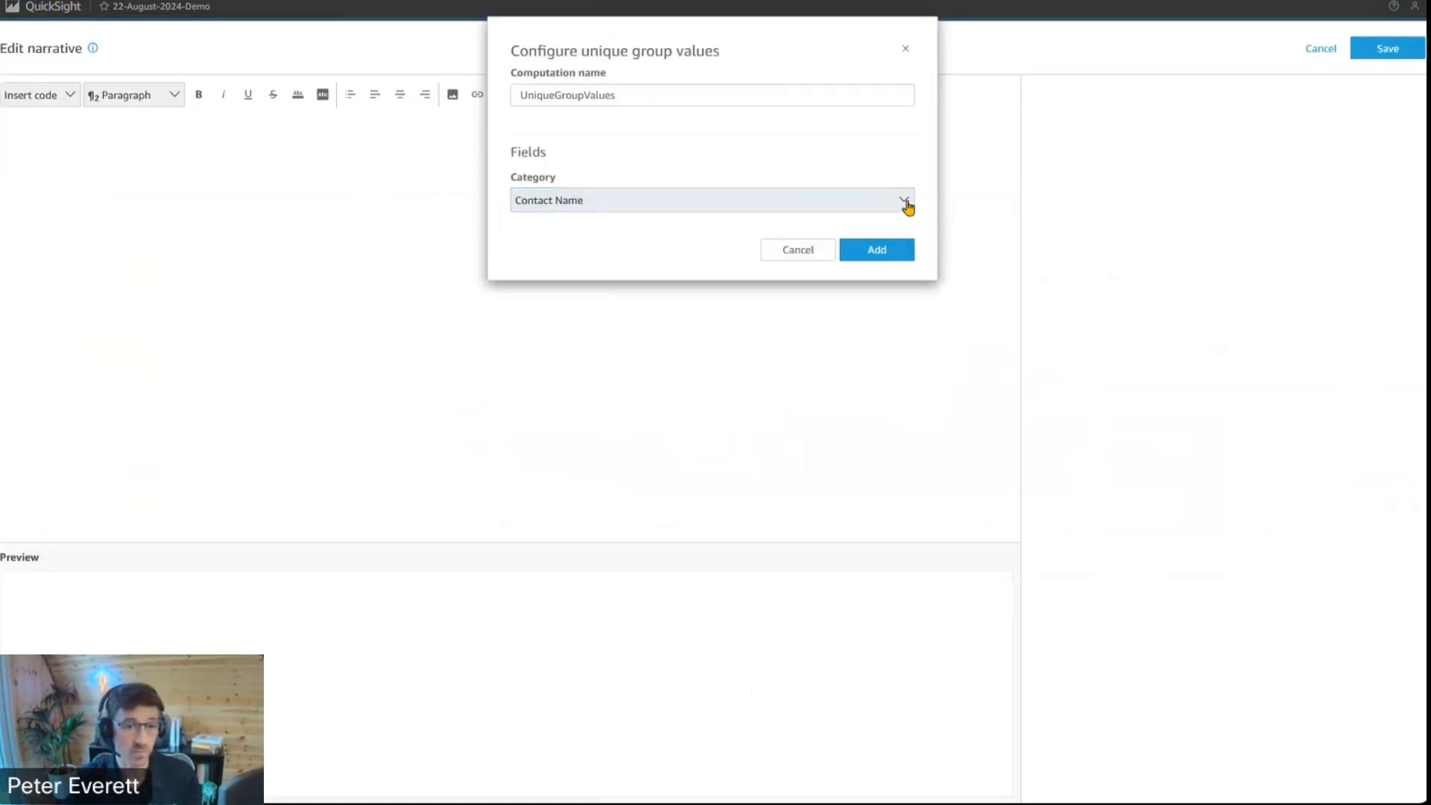
{"action": "left_click_drag", "start_coordinate": [642, 93], "coordinate": [557, 92]}
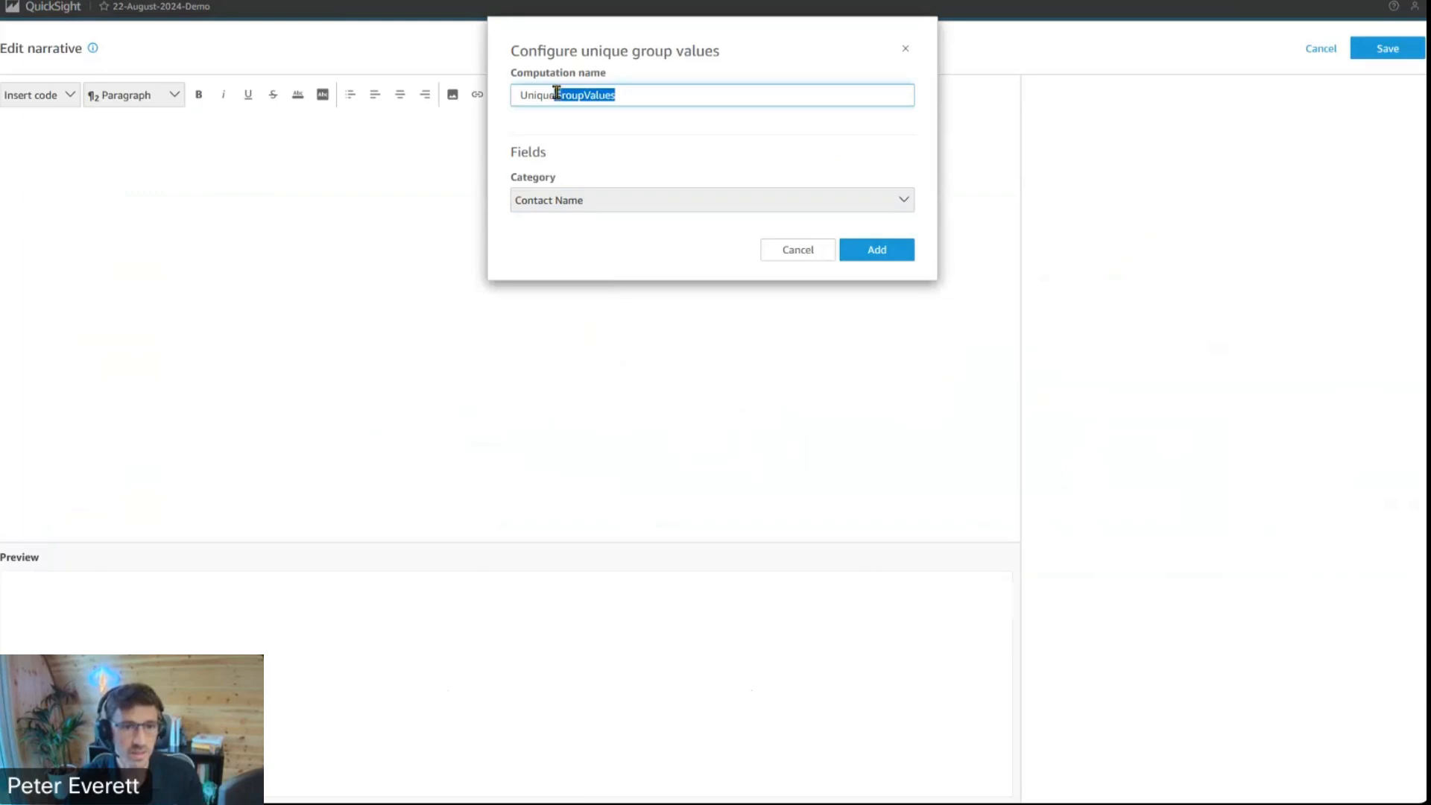
{"action": "type", "text": "Names"}
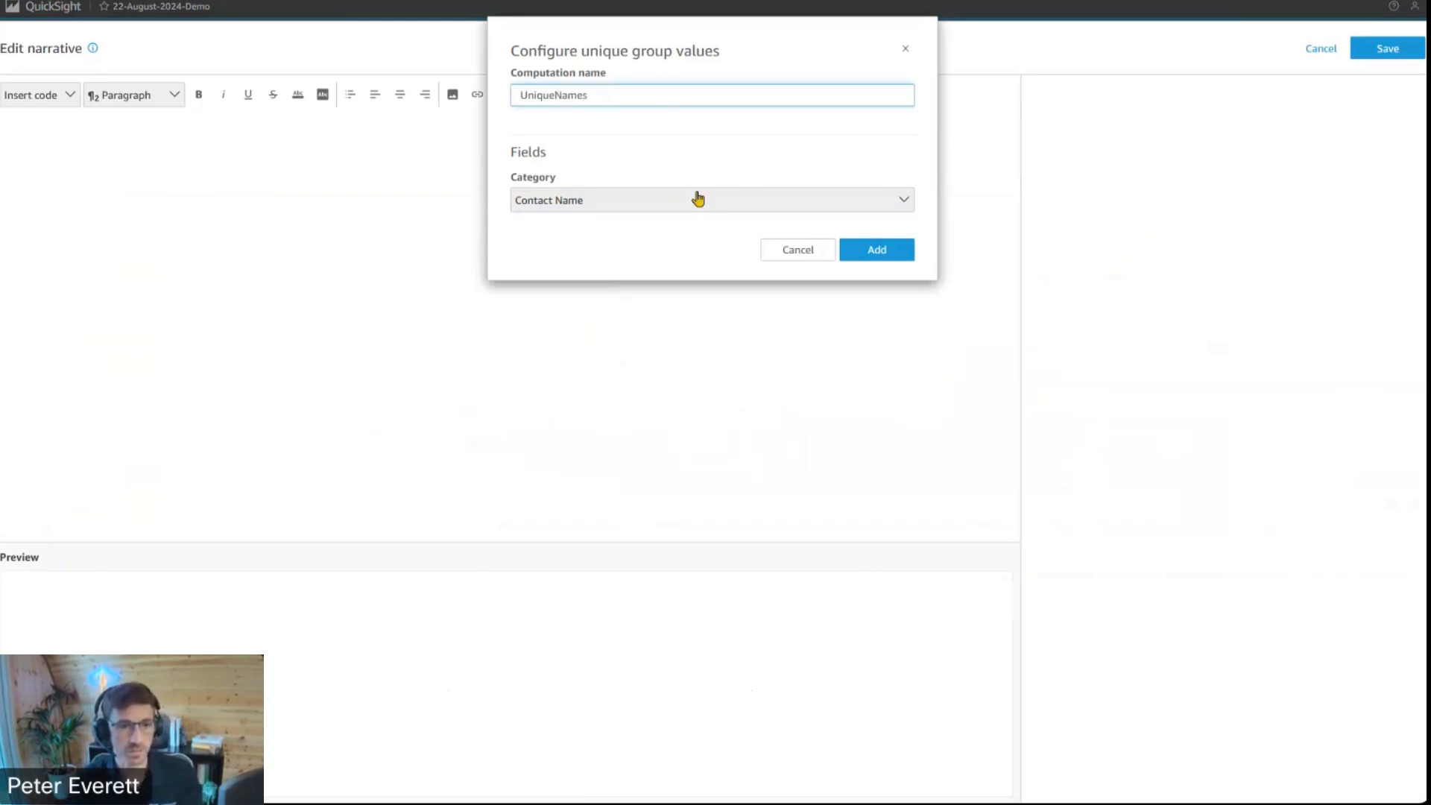
{"action": "left_click", "coordinate": [889, 252]}
{"action": "left_click", "coordinate": [1188, 104]}
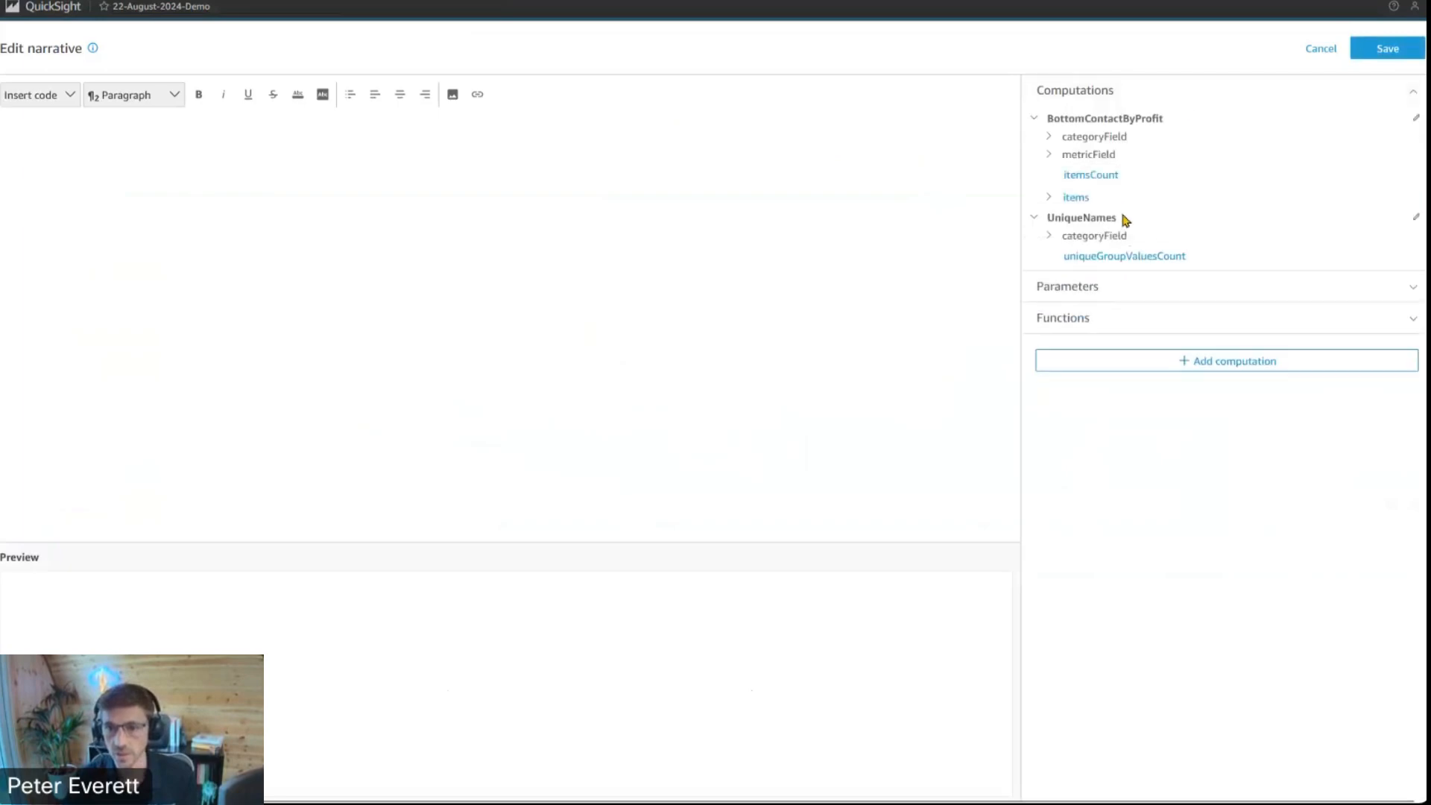
Add a Maximum computation named OrderDateMax with Order Date as the date and Date Key (Max) as the value
{"action": "left_click", "coordinate": [1212, 362]}
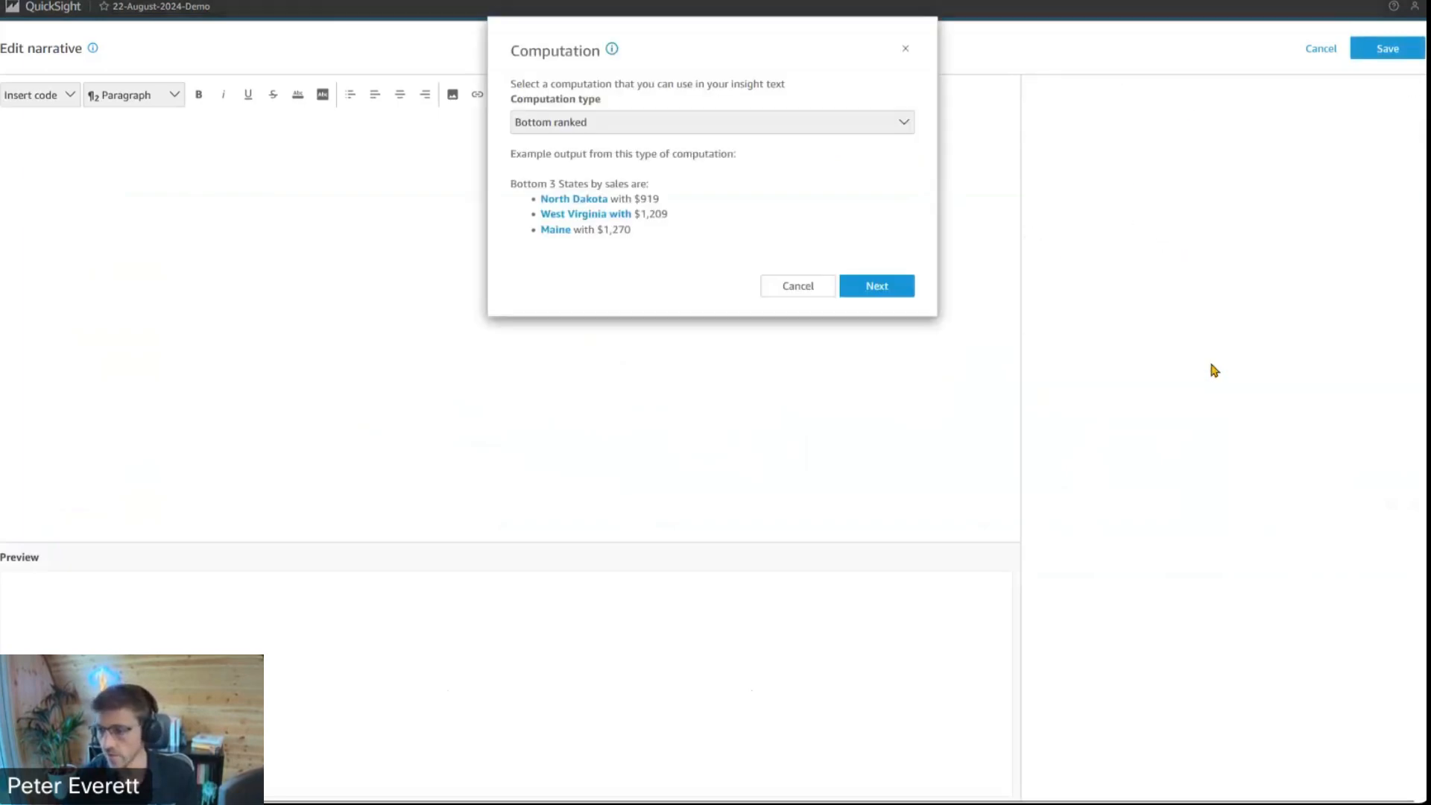
{"action": "left_click", "coordinate": [904, 127]}
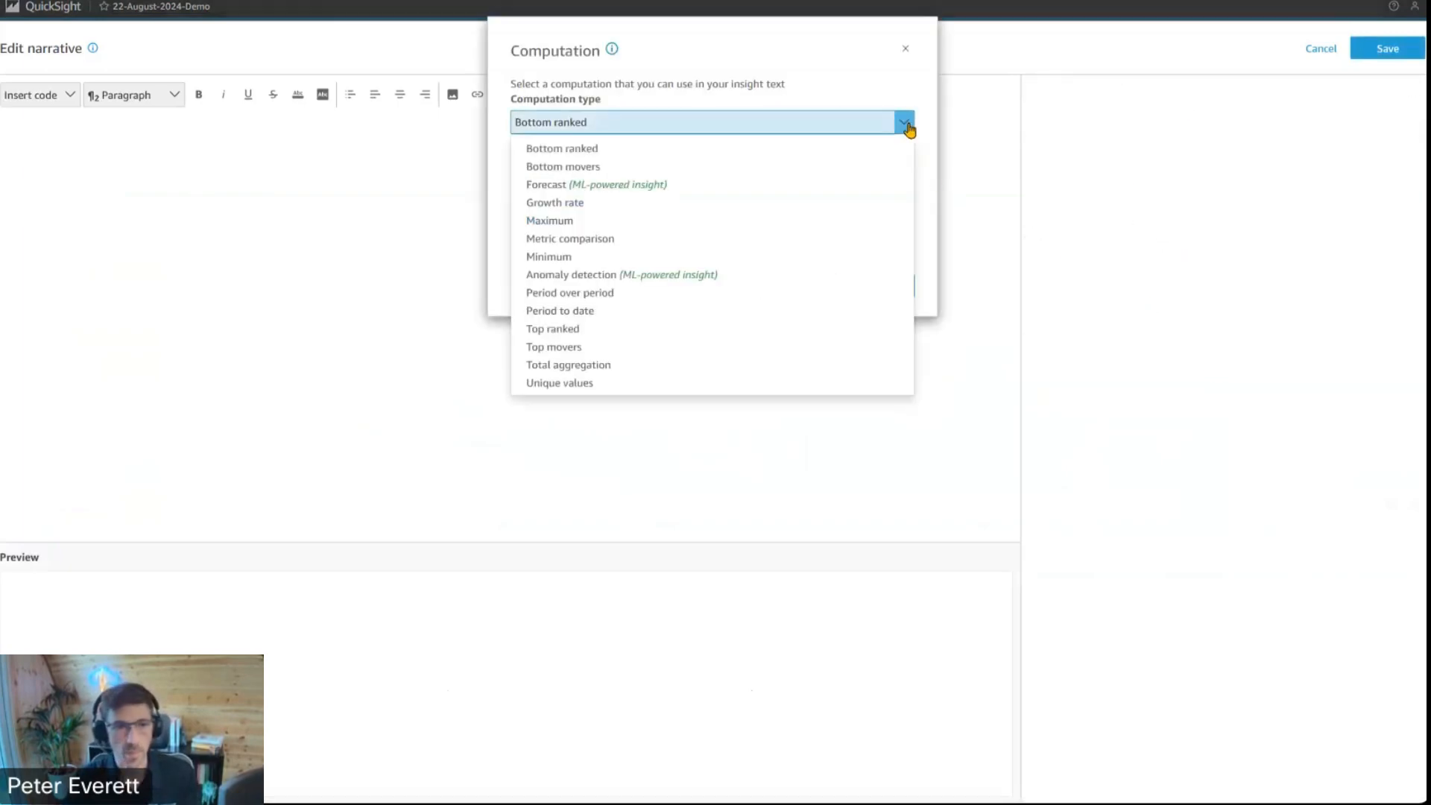
{"action": "left_click", "coordinate": [593, 221]}
{"action": "left_click", "coordinate": [891, 233]}
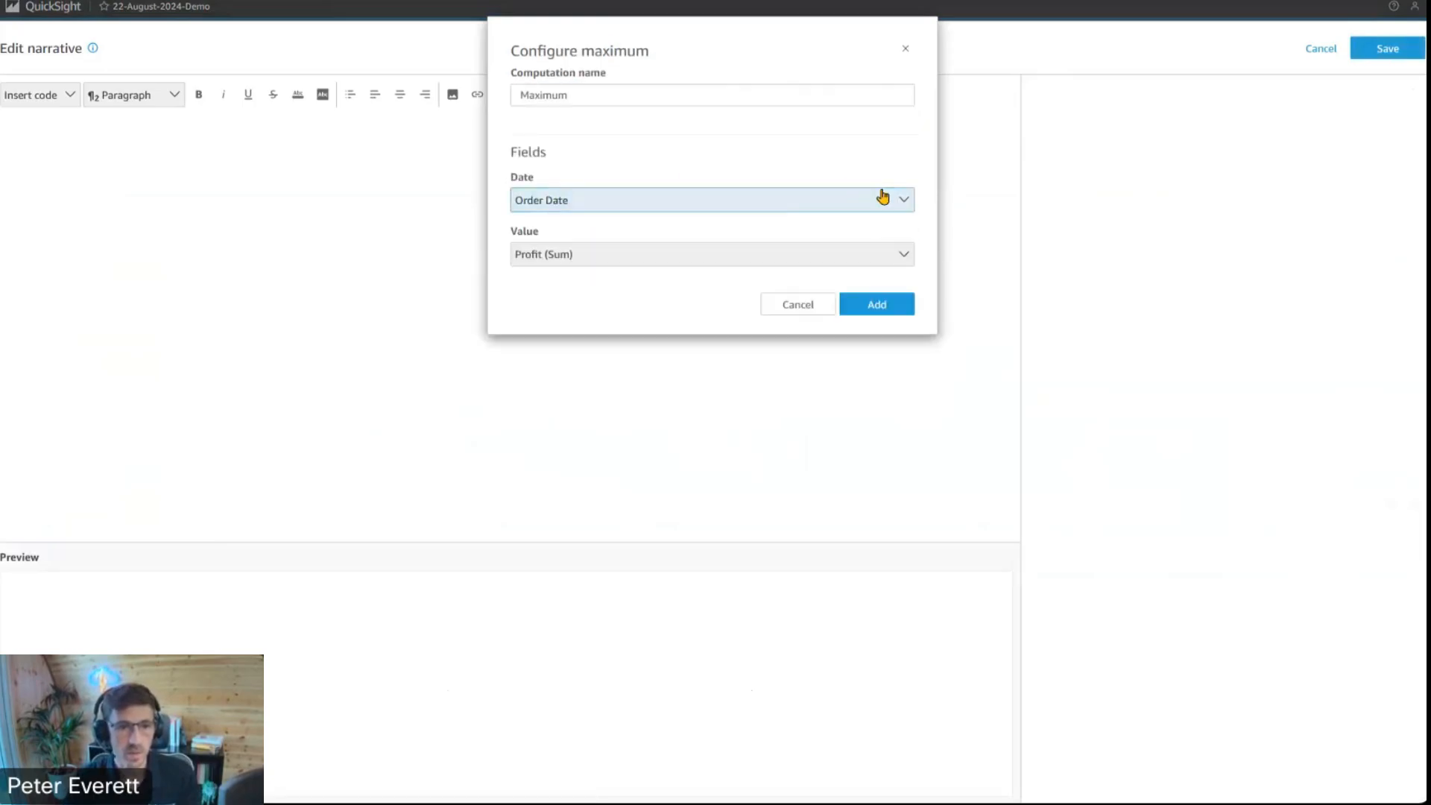
{"action": "double_click", "coordinate": [573, 96]}
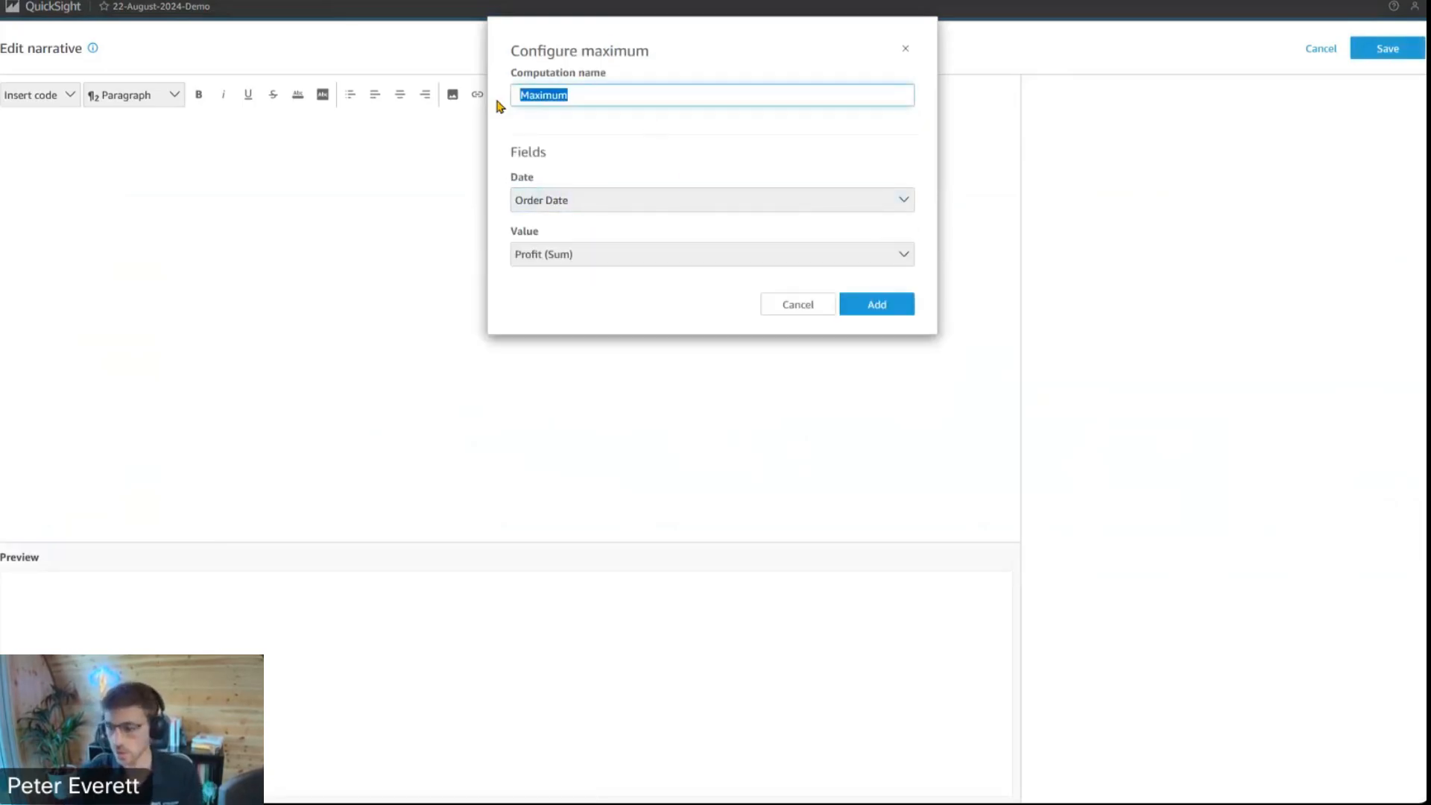
{"action": "type", "text": "OrderDateMax"}
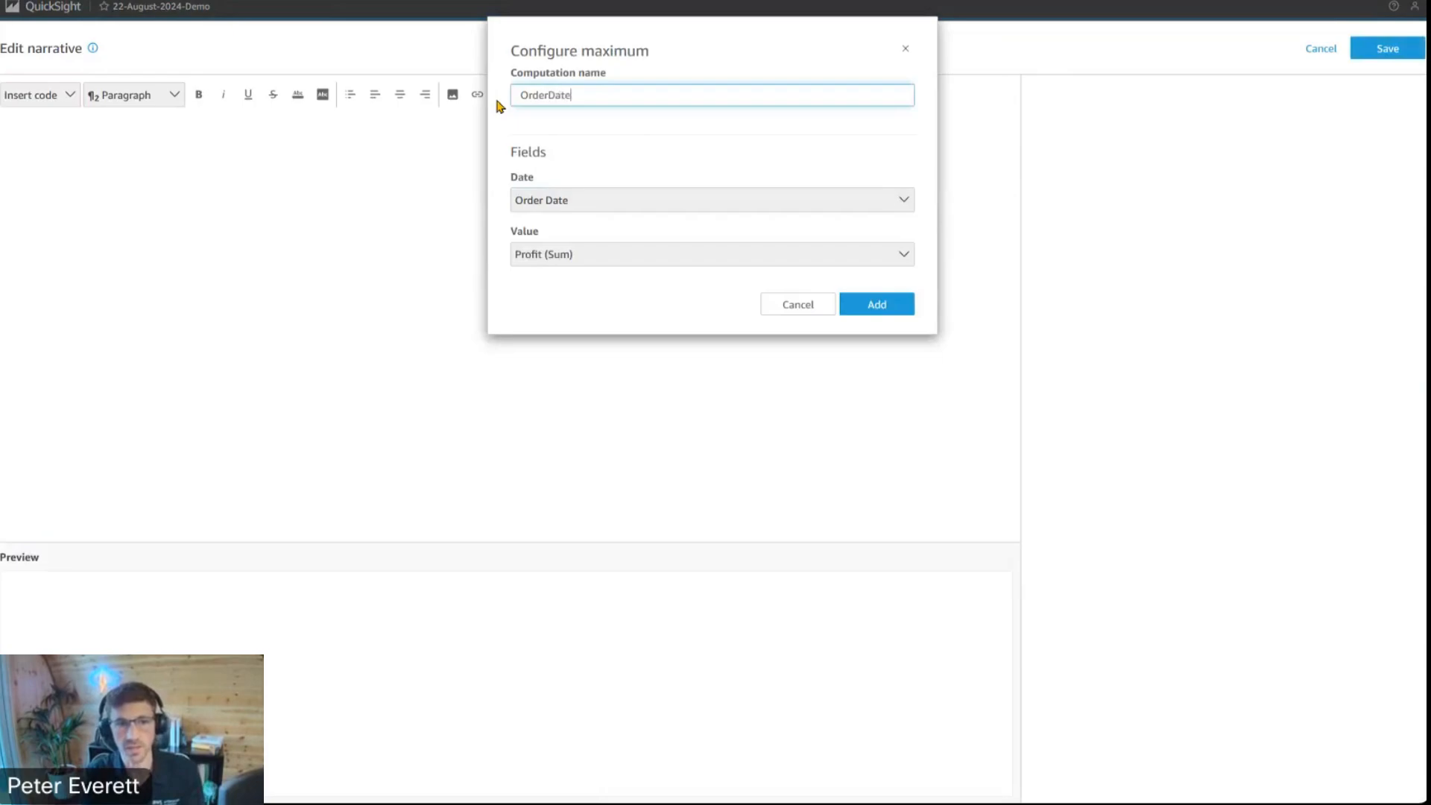
{"action": "left_click", "coordinate": [888, 252]}
{"action": "left_click", "coordinate": [577, 302]}
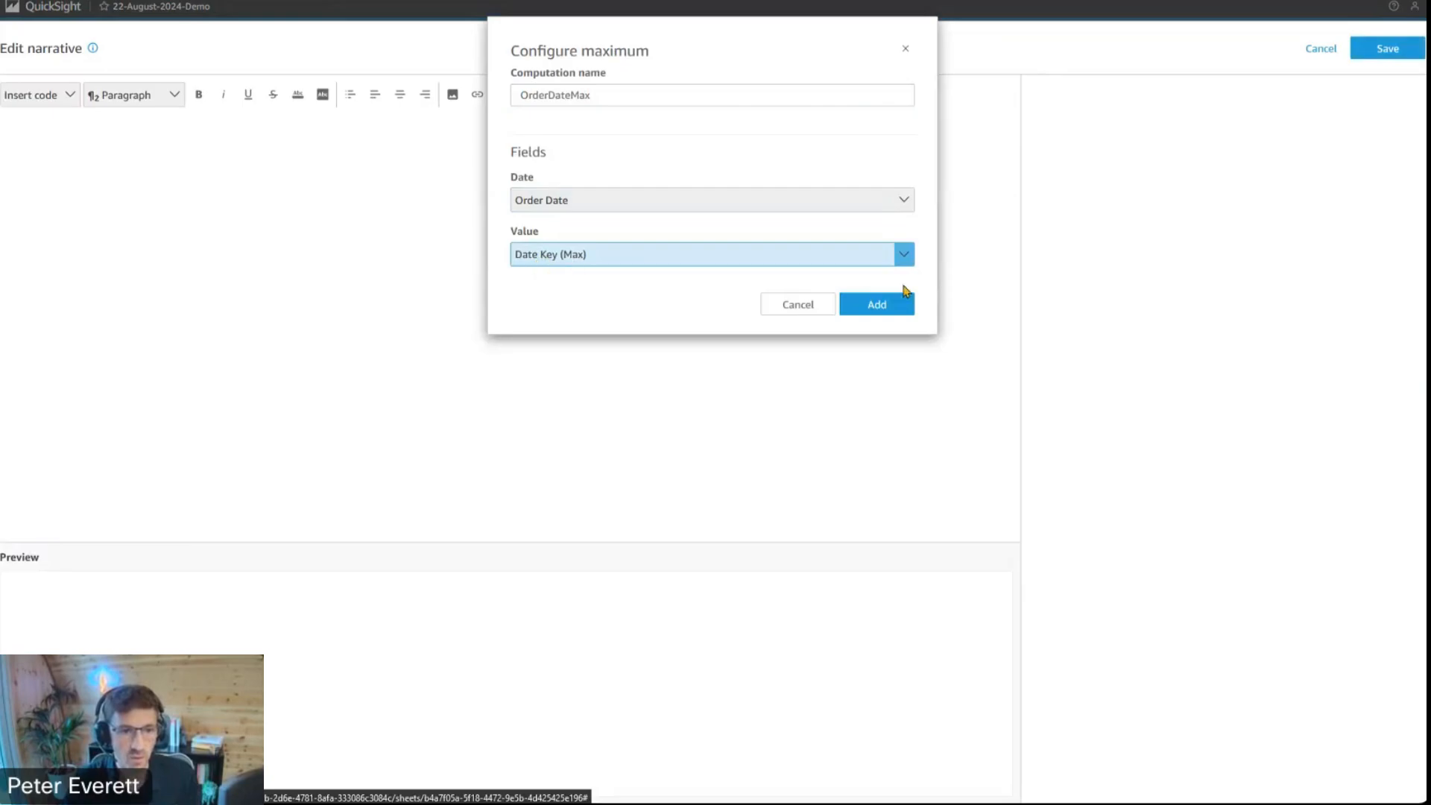
{"action": "left_click", "coordinate": [908, 316]}
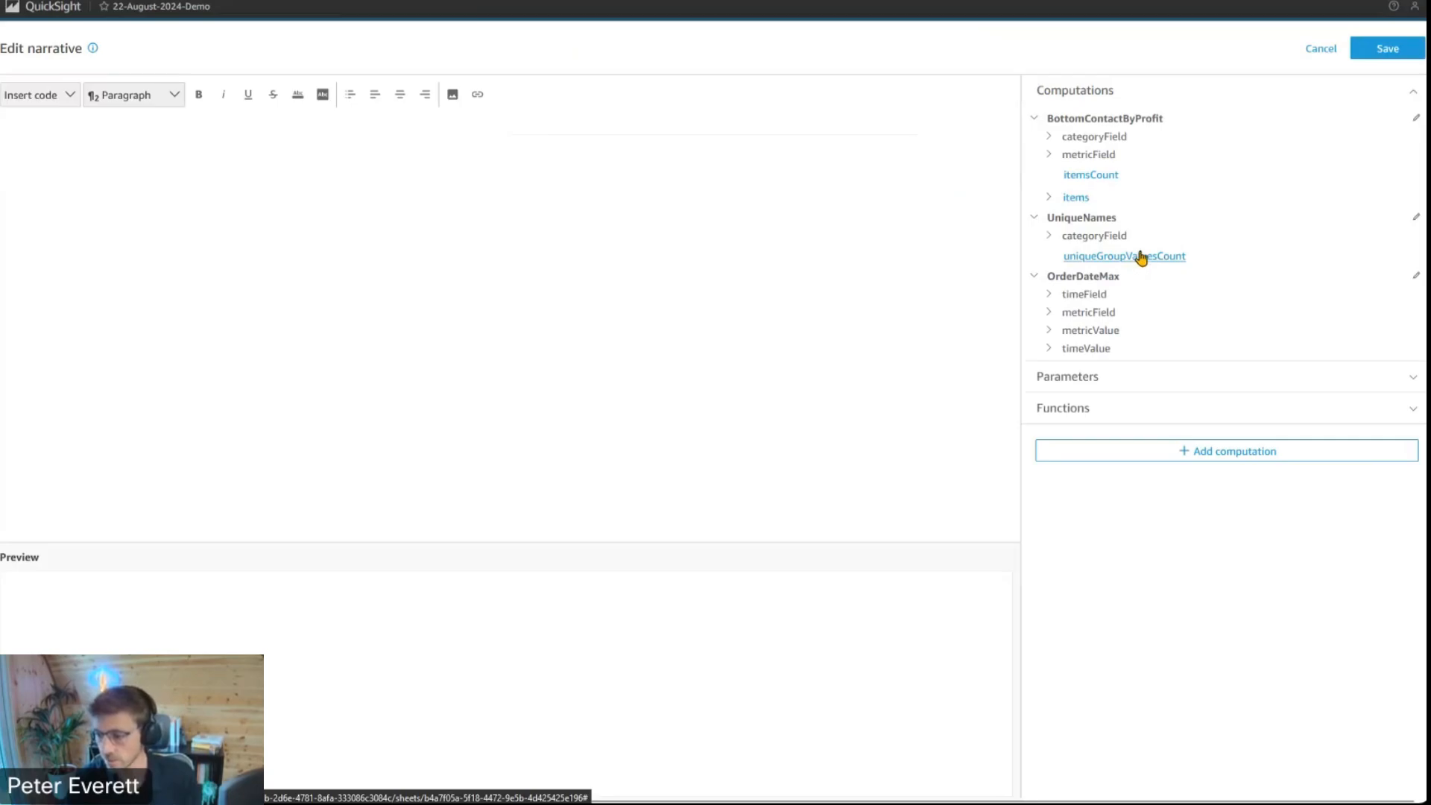
Write "Welcome!" at the start of the narrative and format it as a Large header
{"action": "left_click", "coordinate": [426, 180]}
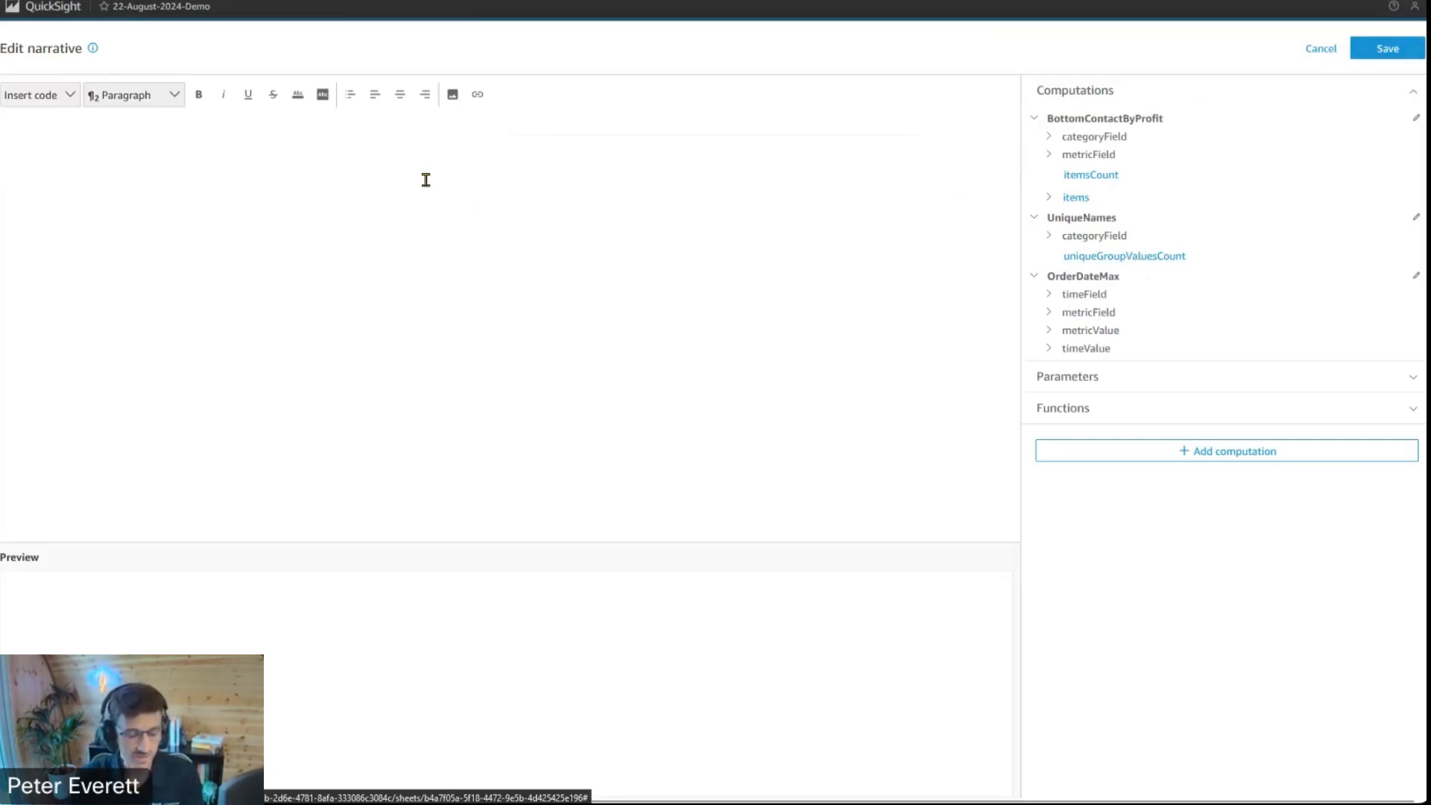
{"action": "type", "text": "Welcome!"}
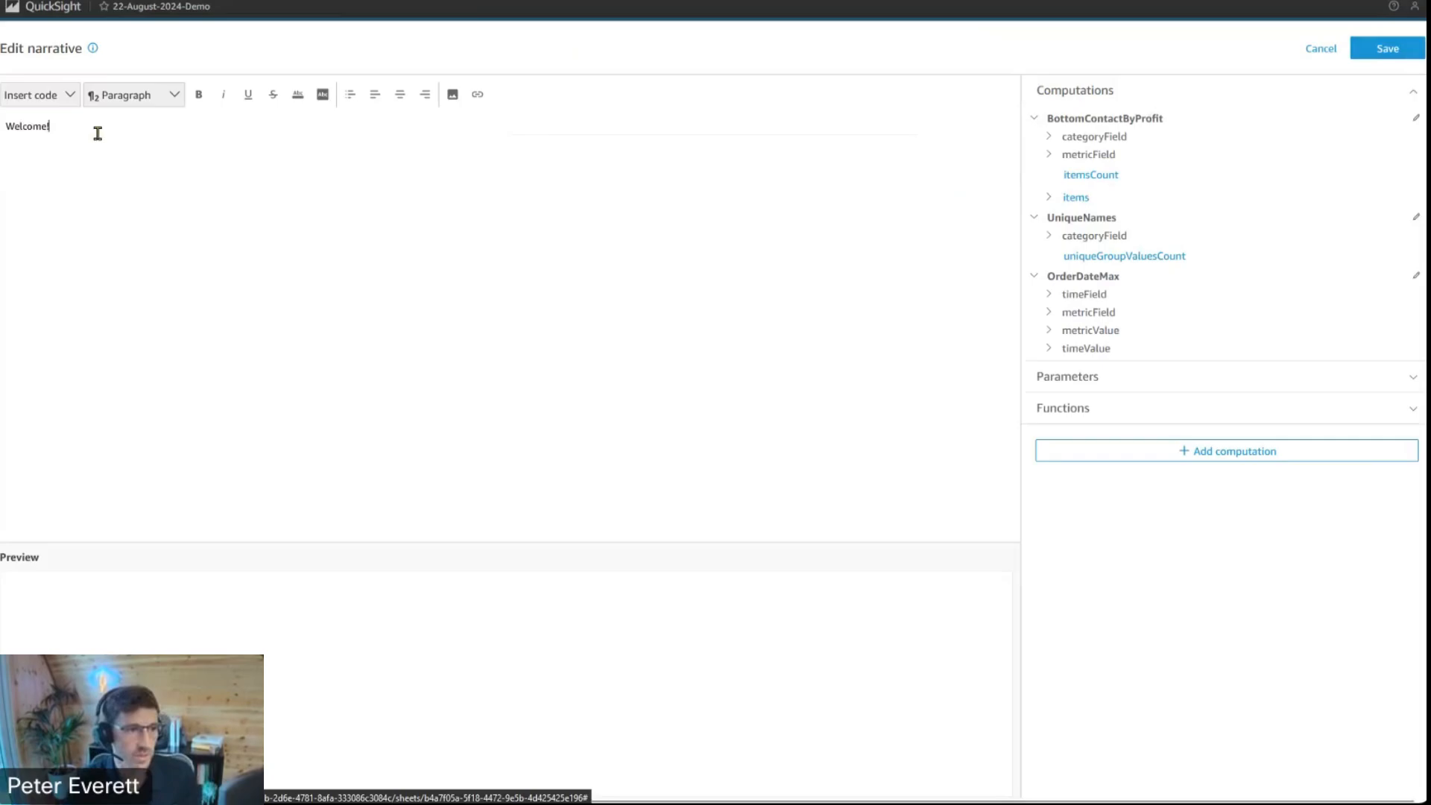
{"action": "left_click_drag", "start_coordinate": [95, 128], "coordinate": [4, 127]}
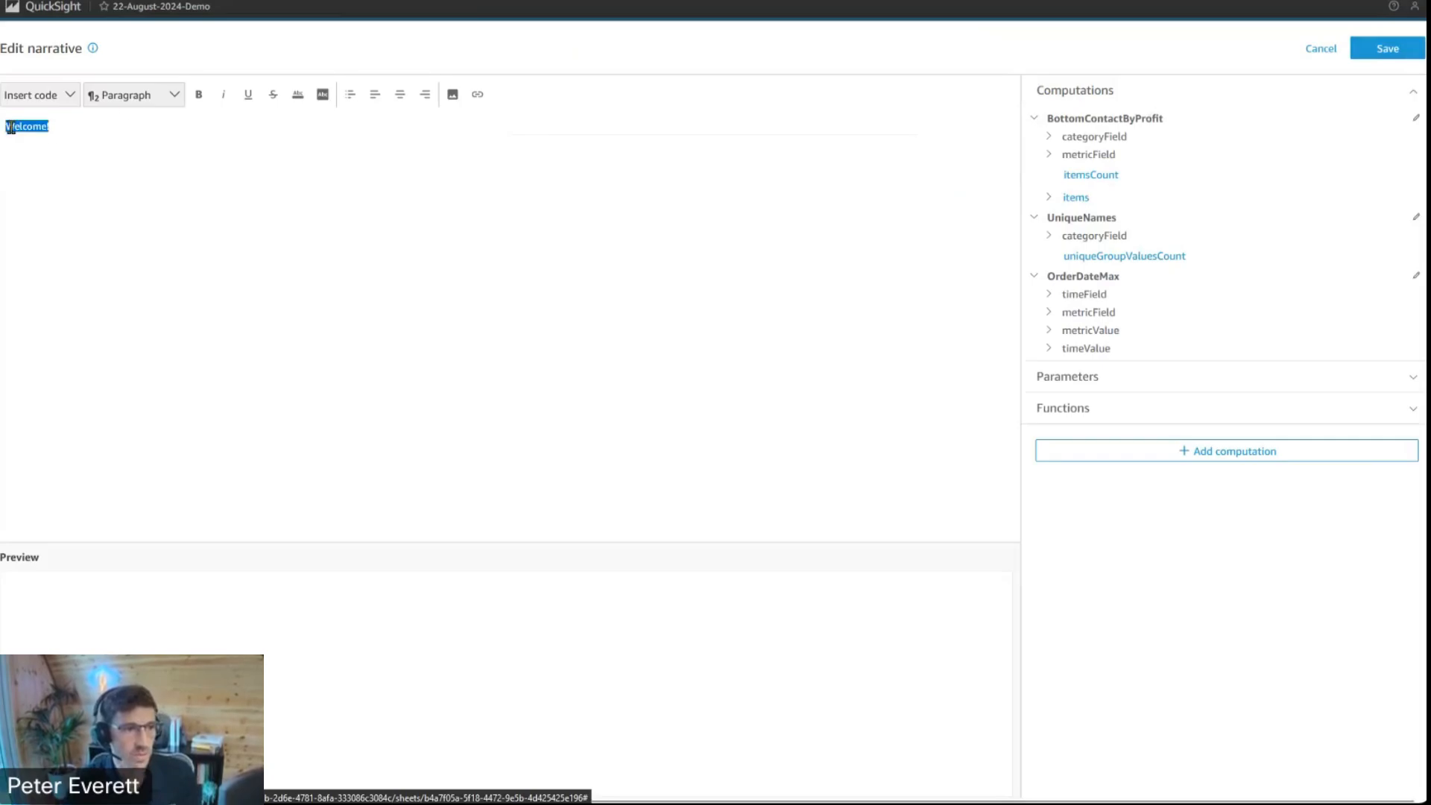
{"action": "left_click", "coordinate": [174, 95]}
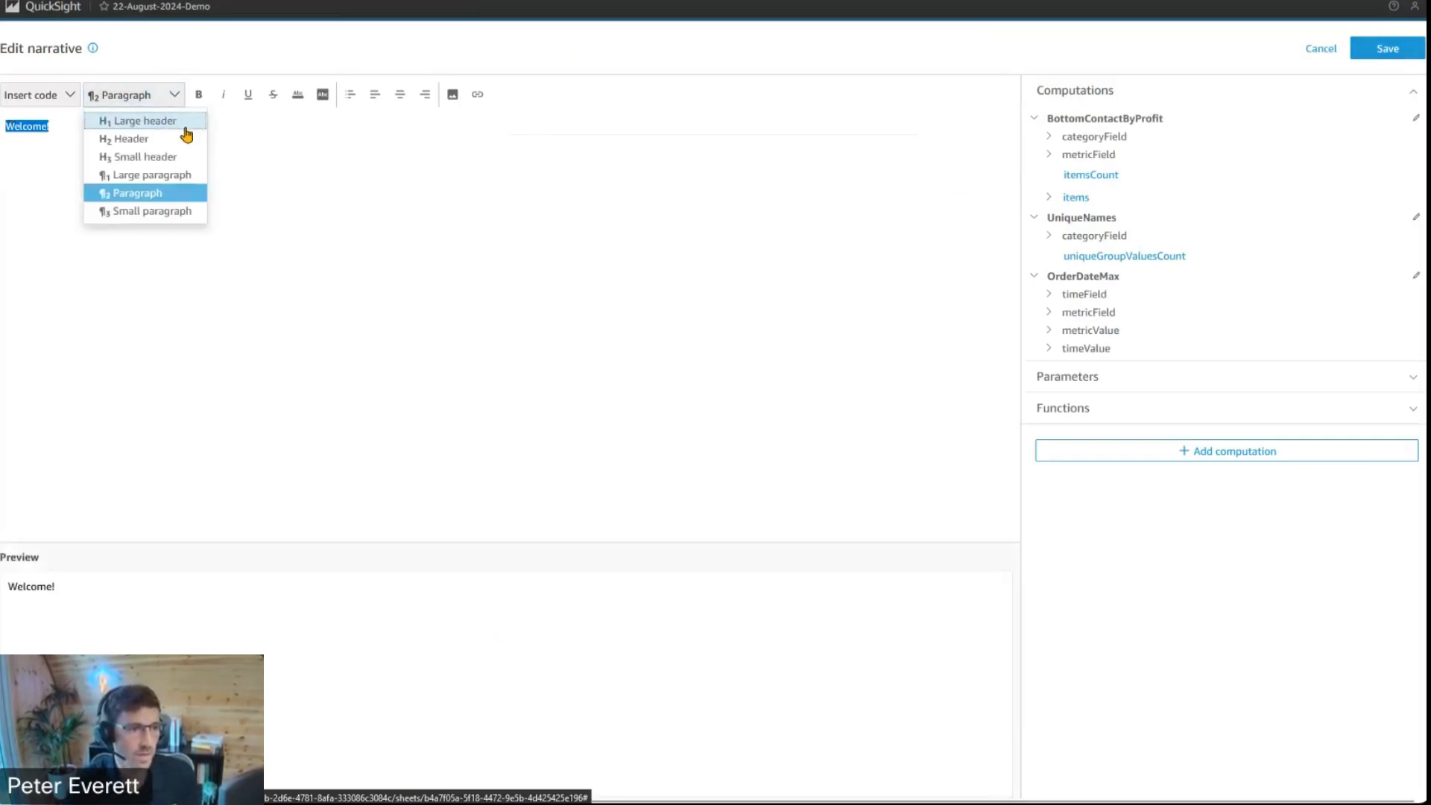
{"action": "left_click", "coordinate": [179, 137]}
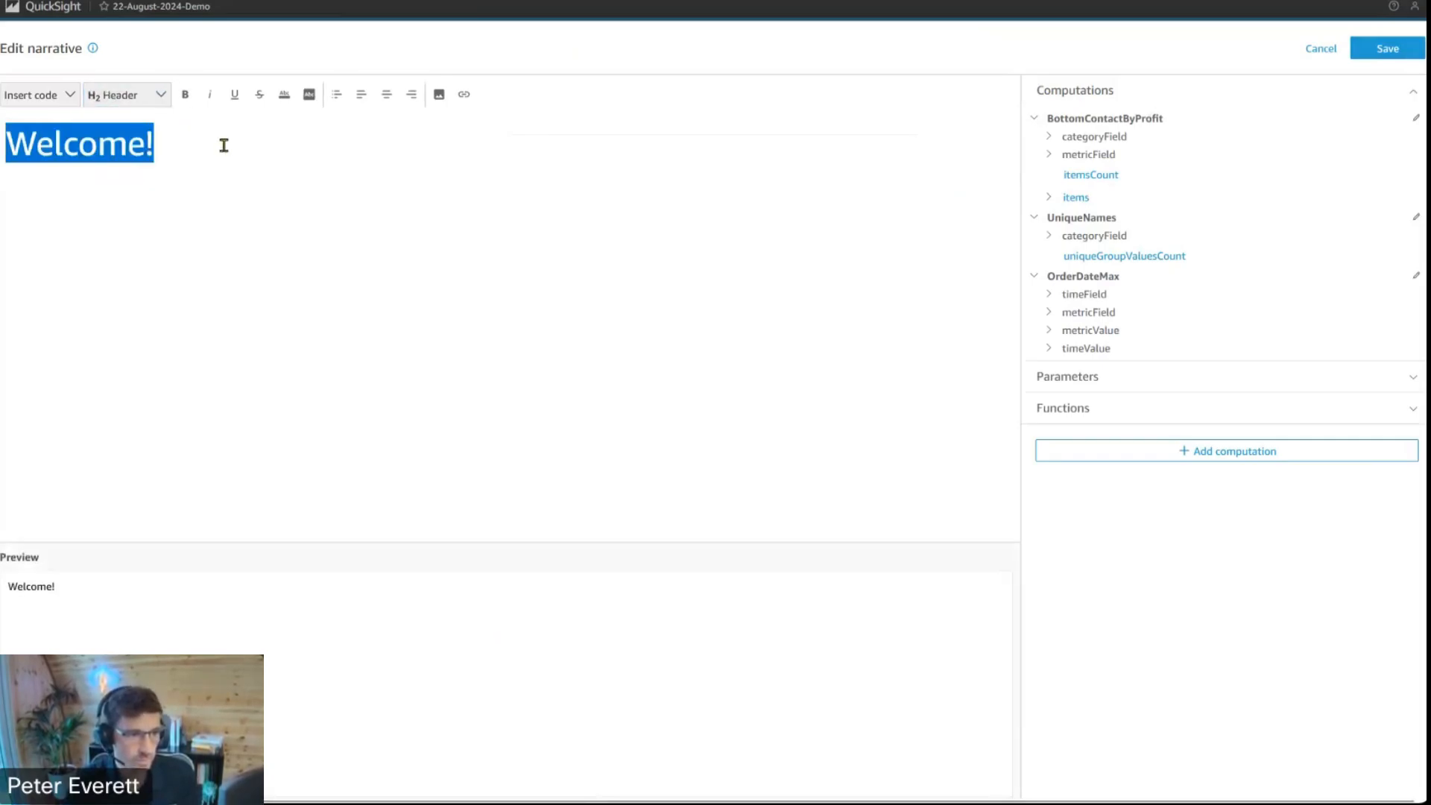
{"action": "left_click", "coordinate": [159, 94]}
{"action": "left_click", "coordinate": [151, 120]}
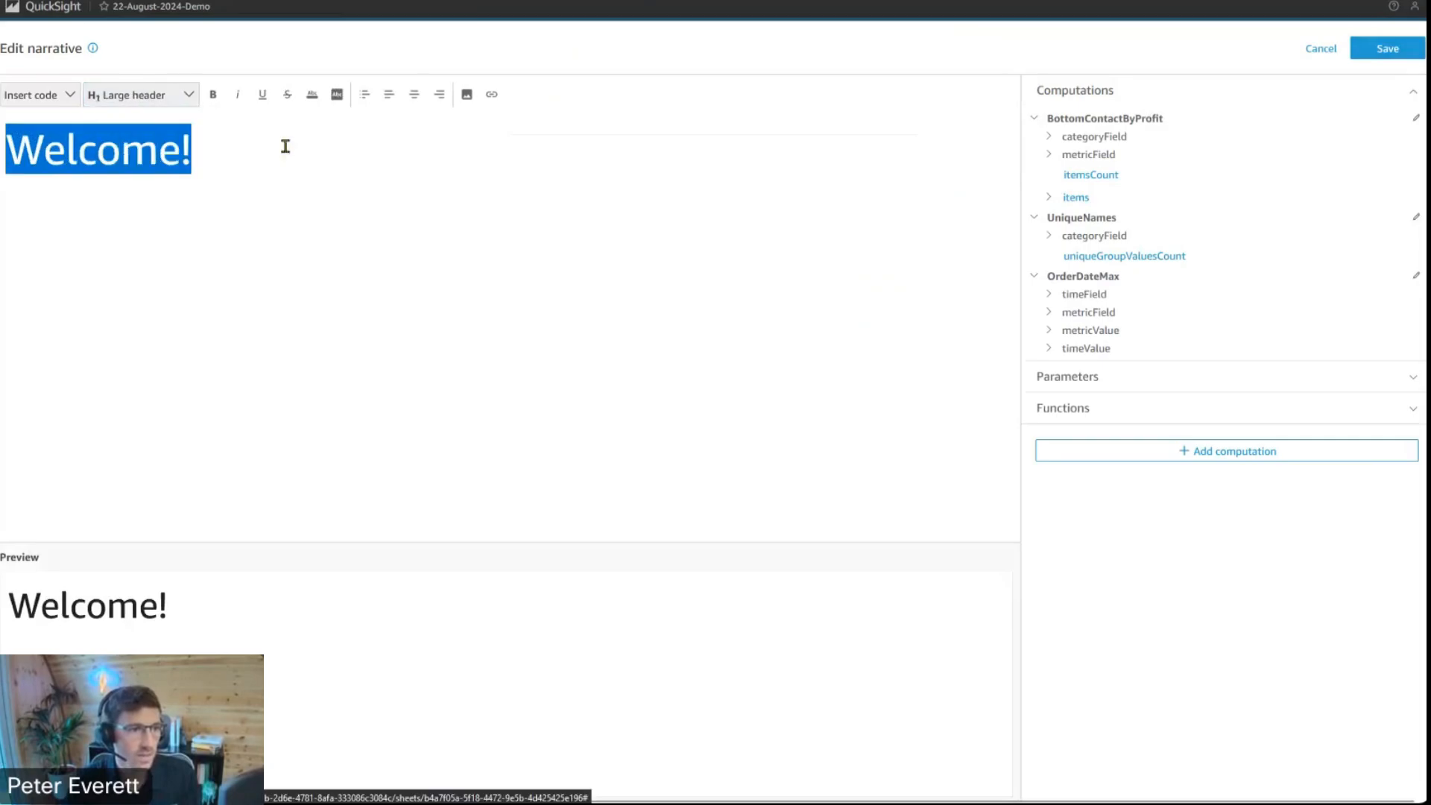
Start a new line below the Welcome! heading and set its style to Paragraph
{"action": "left_click", "coordinate": [276, 157]}
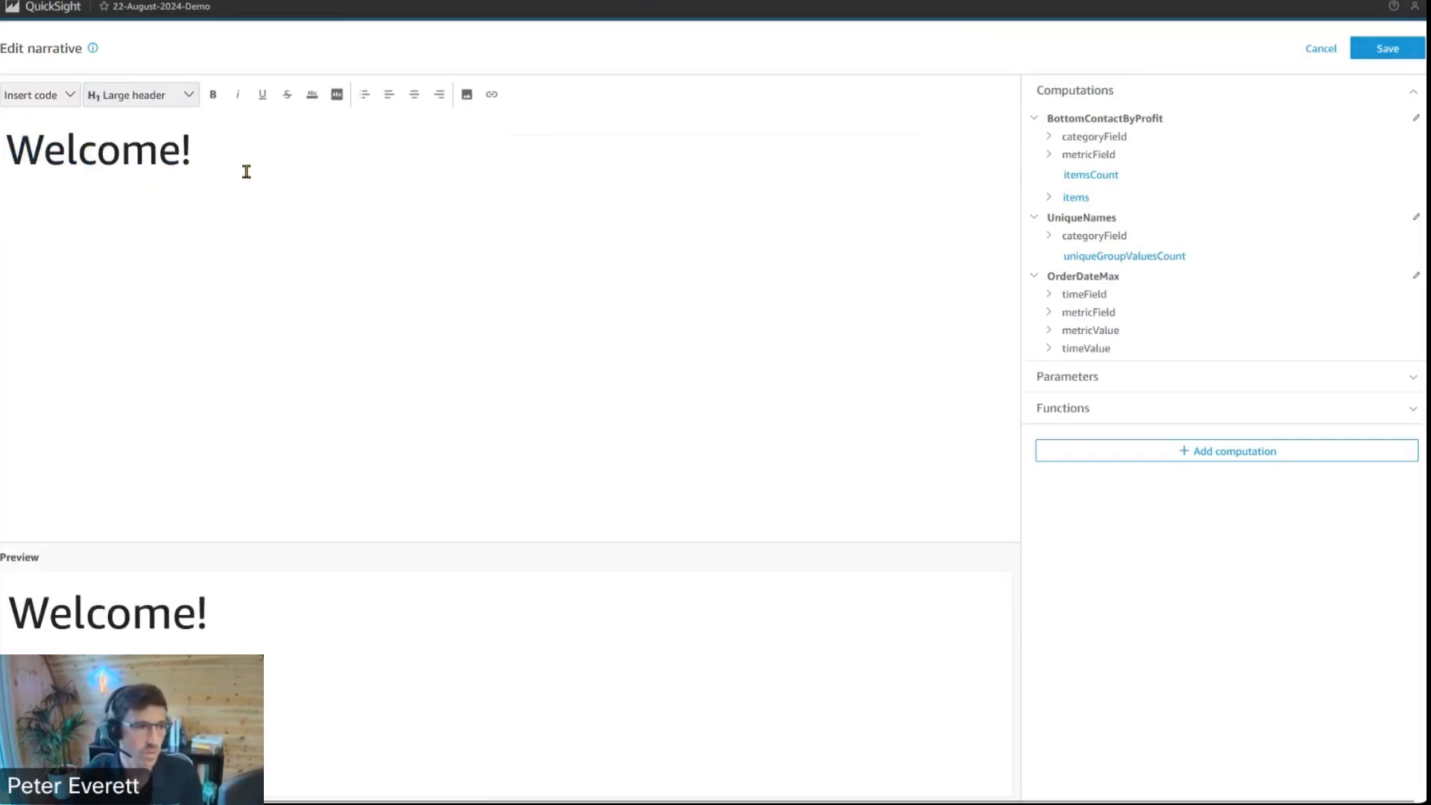
{"action": "left_click", "coordinate": [187, 95]}
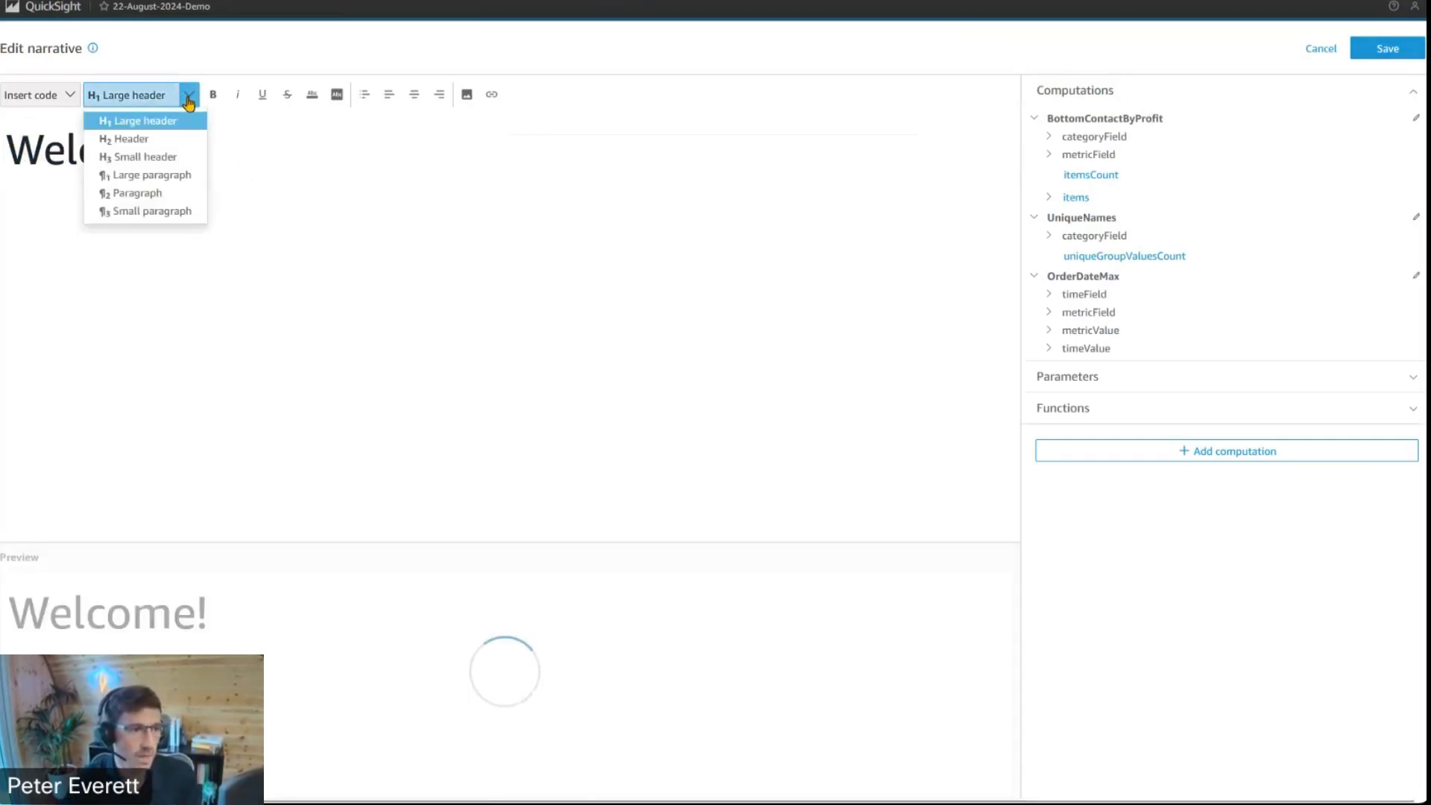
{"action": "left_click", "coordinate": [176, 195]}
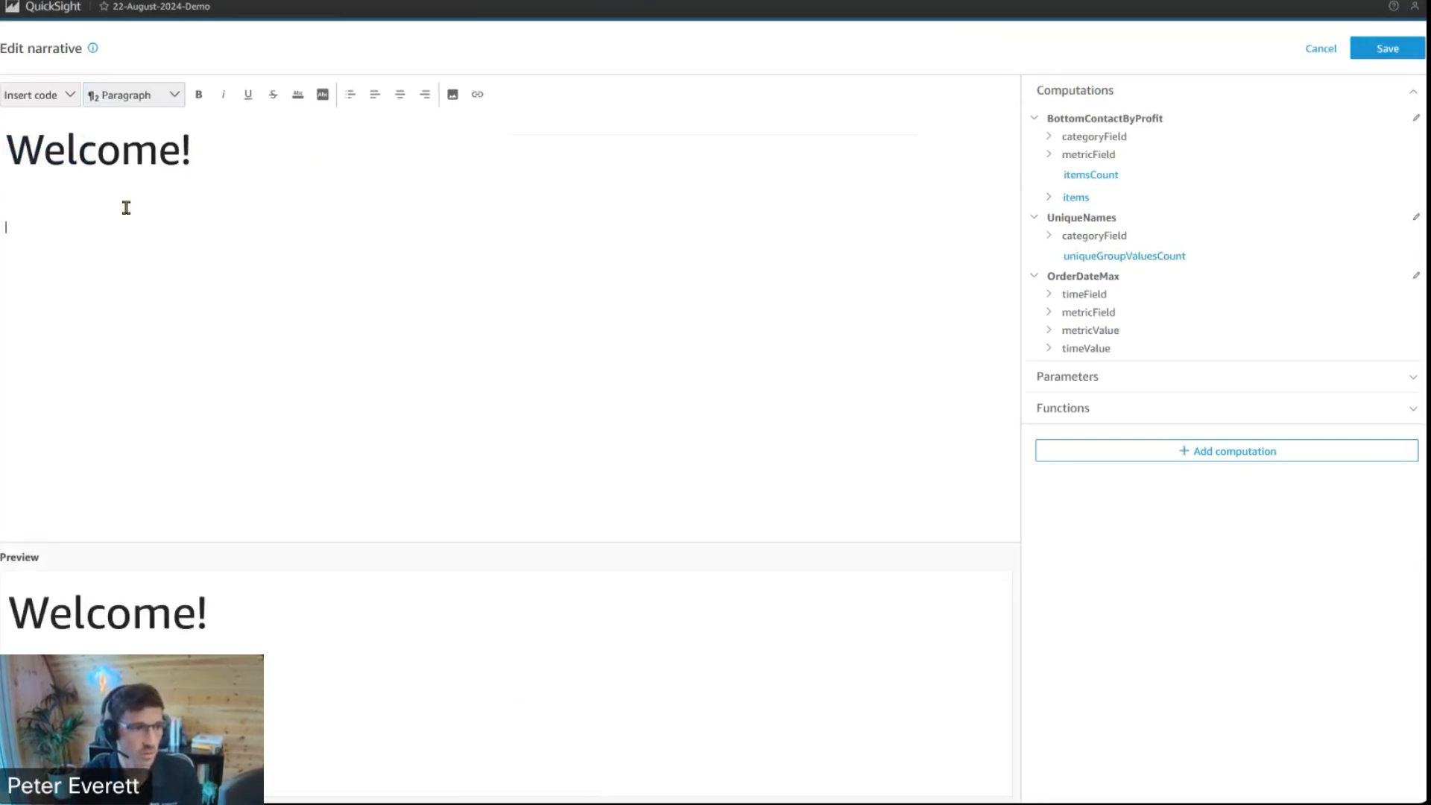
{"action": "left_click", "coordinate": [22, 181]}
{"action": "left_click", "coordinate": [28, 192]}
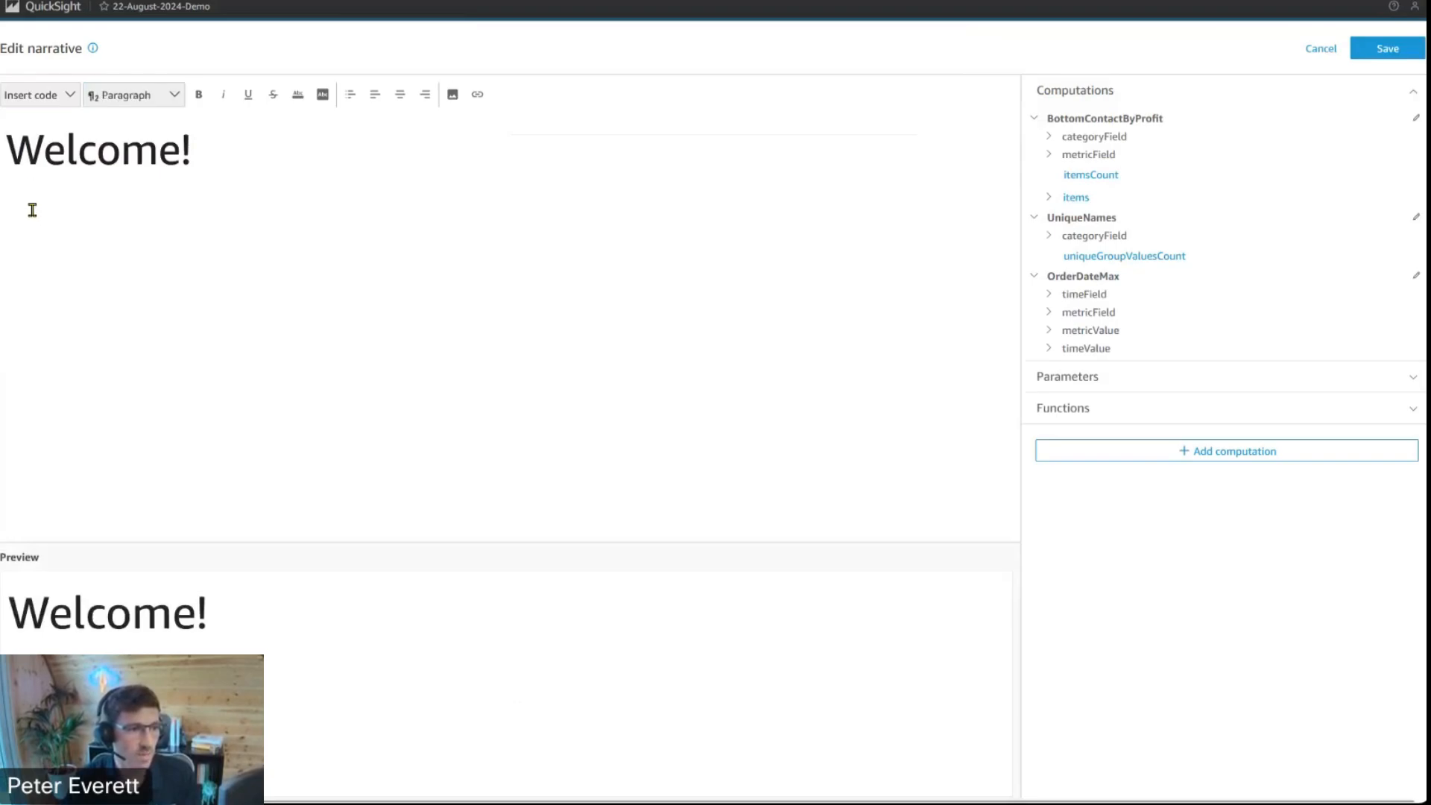
{"action": "left_click", "coordinate": [30, 239]}
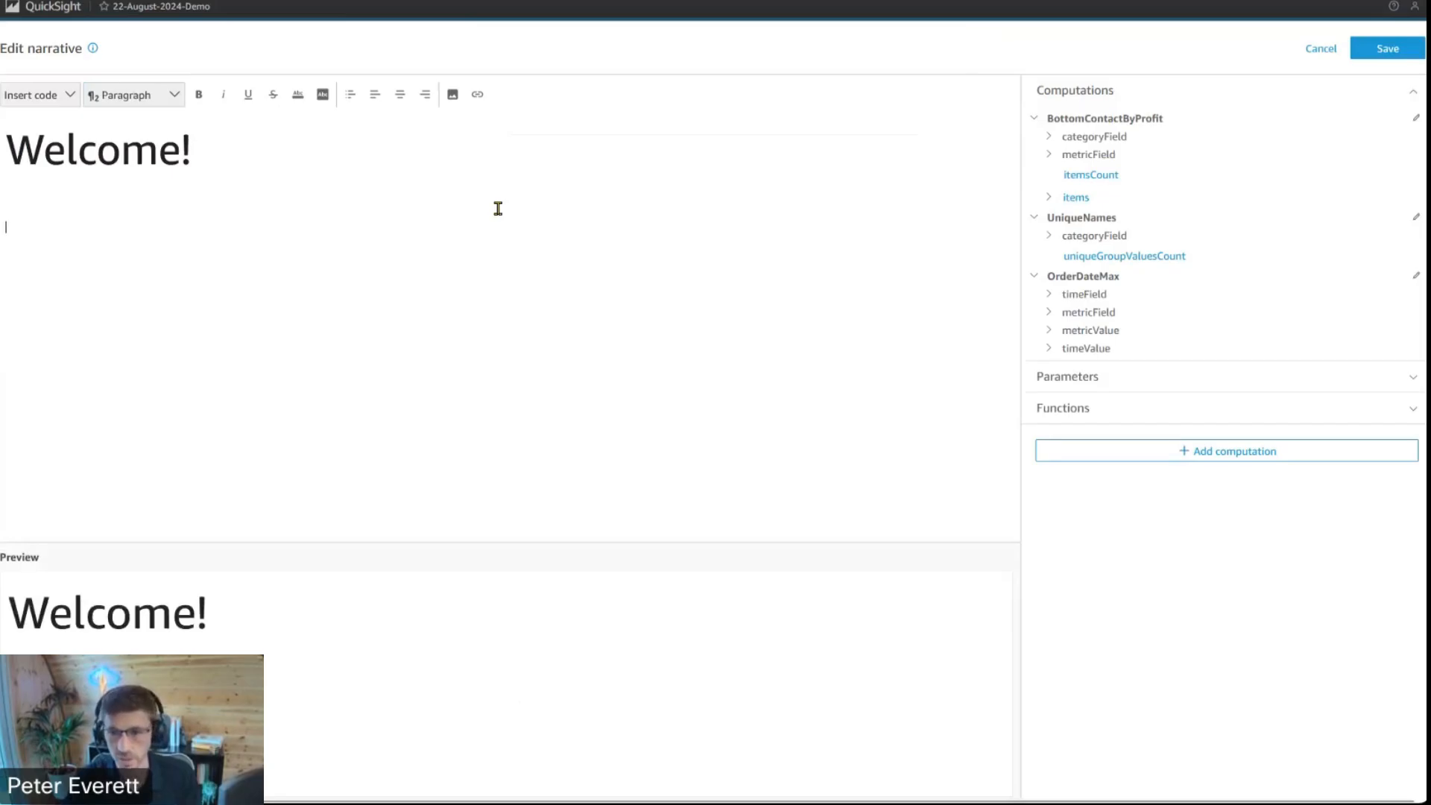
Save the narrative and clear the contact selection in the bottom ranked contacts table
{"action": "left_click", "coordinate": [1387, 57]}
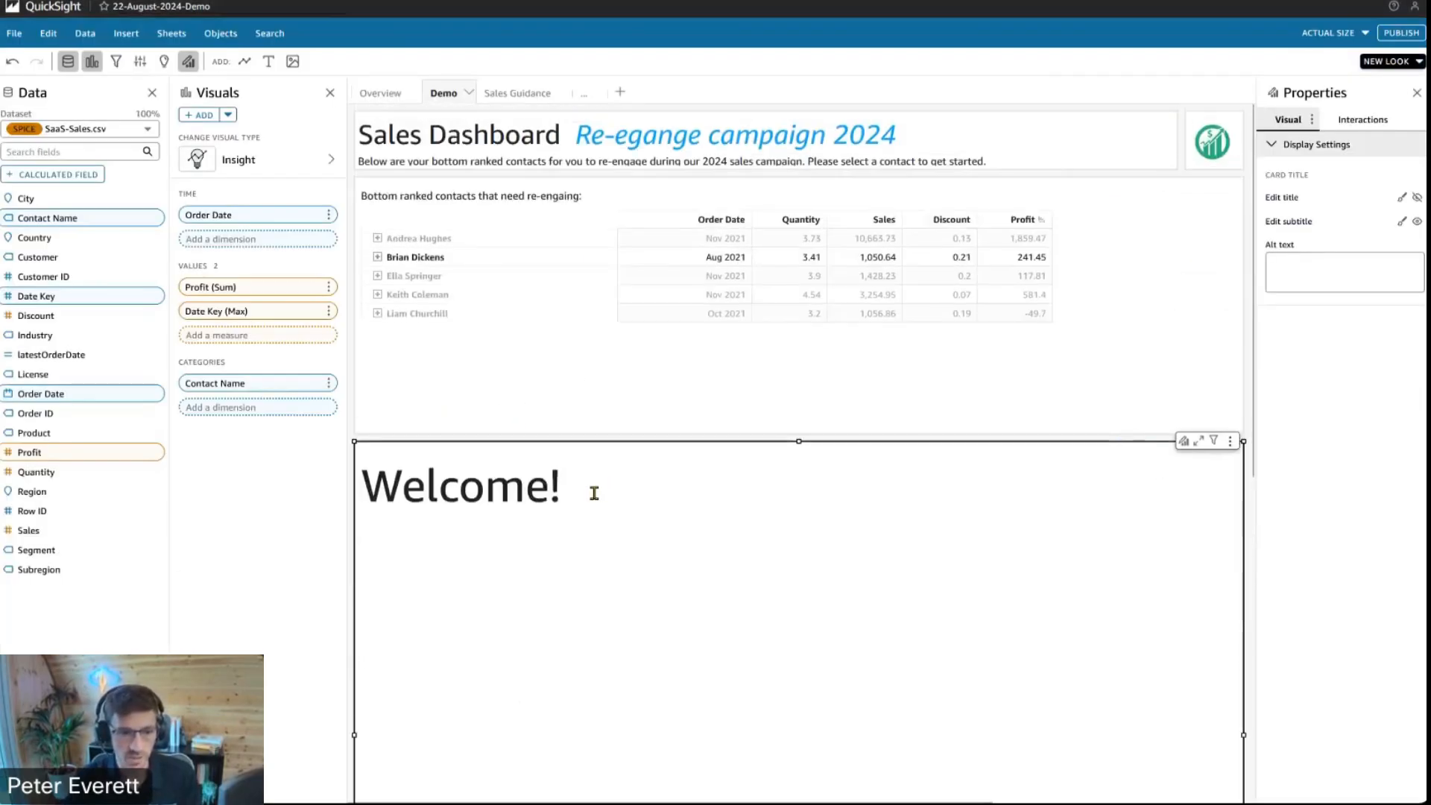
{"action": "left_click", "coordinate": [415, 256]}
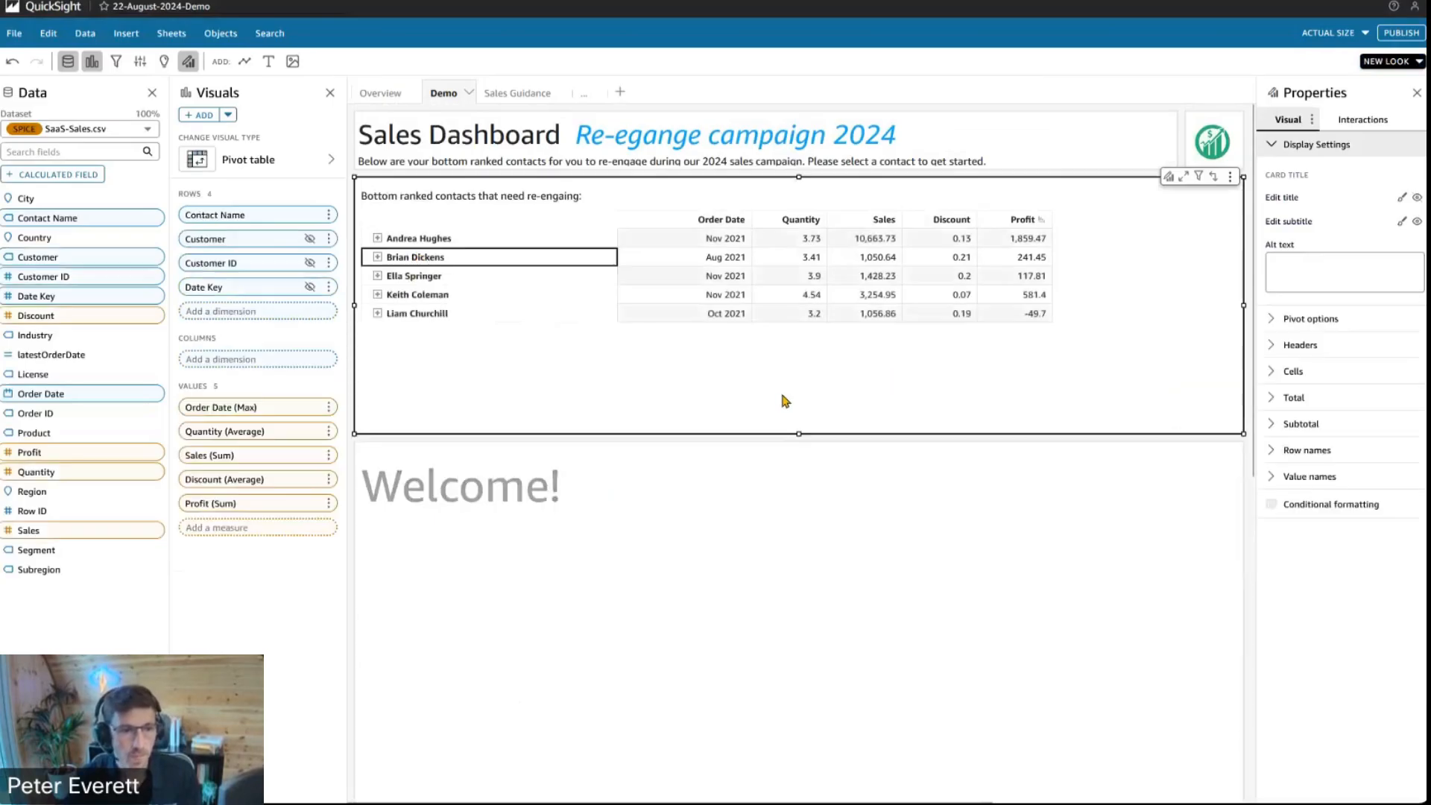
{"action": "left_click", "coordinate": [1074, 385]}
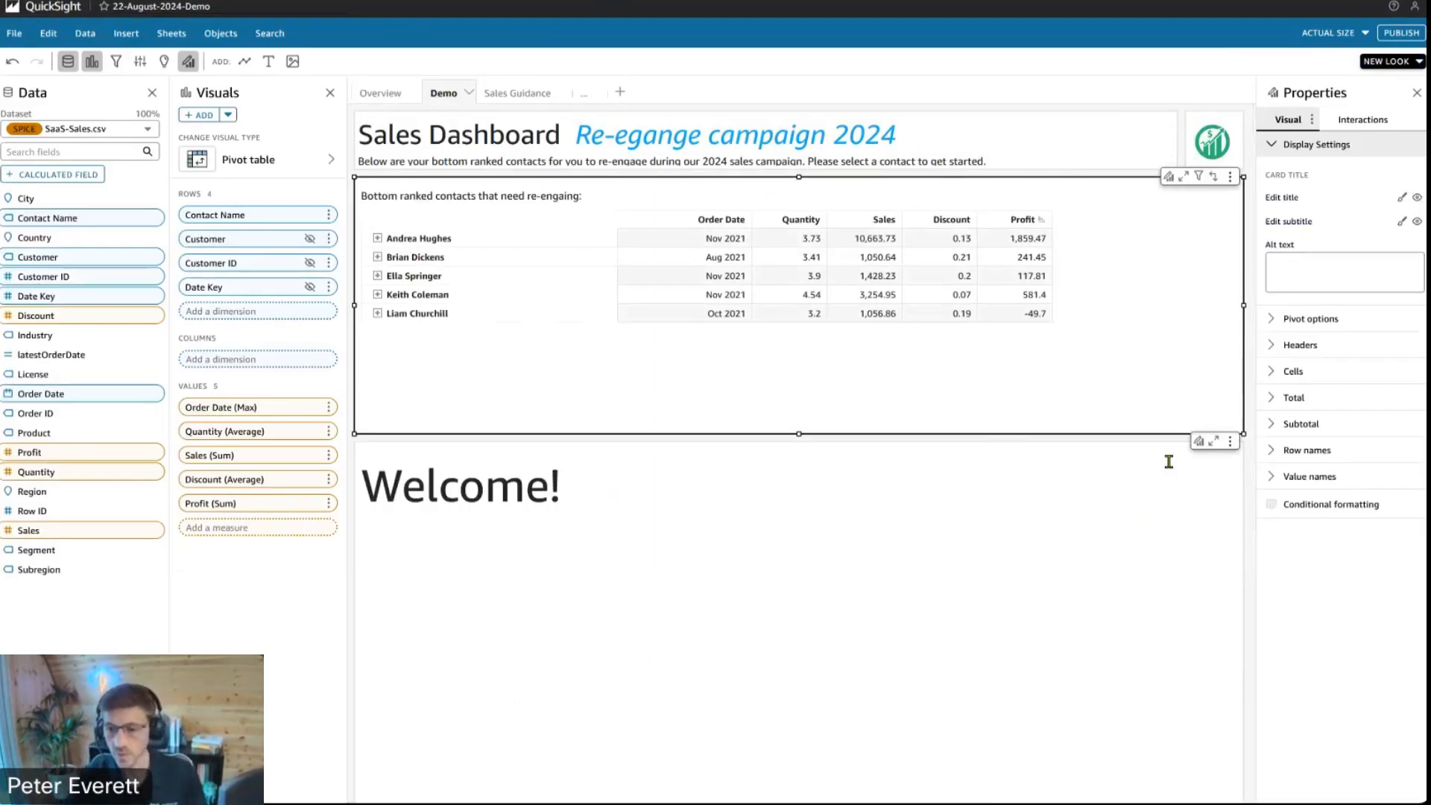
Reopen the insight's narrative for editing and insert an inline IF below Welcome! with the condition UniqueNames.uniqueGroupValuesCount > 1
{"action": "left_click", "coordinate": [1230, 441]}
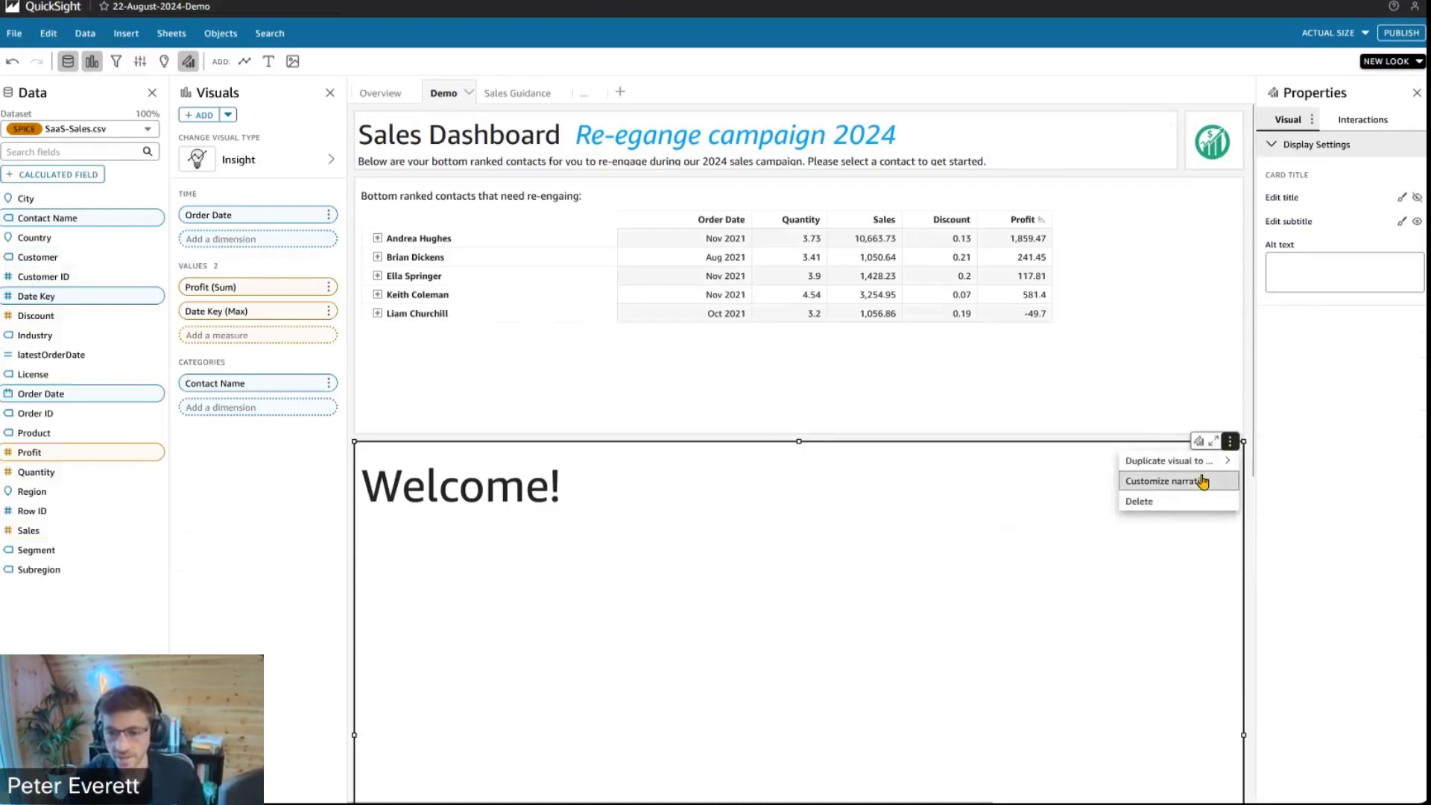
{"action": "left_click", "coordinate": [1215, 477]}
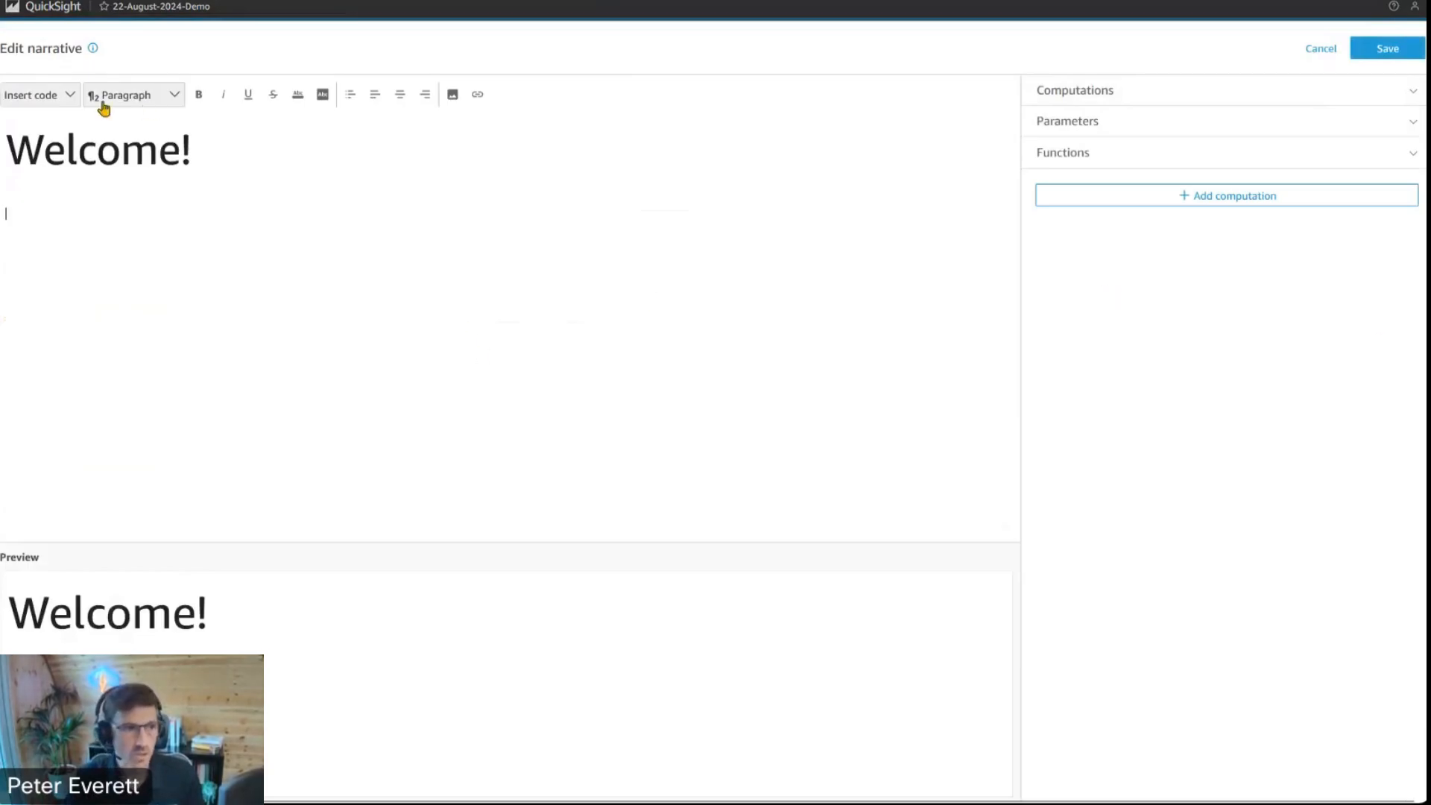
{"action": "left_click", "coordinate": [70, 94]}
{"action": "left_click", "coordinate": [45, 142]}
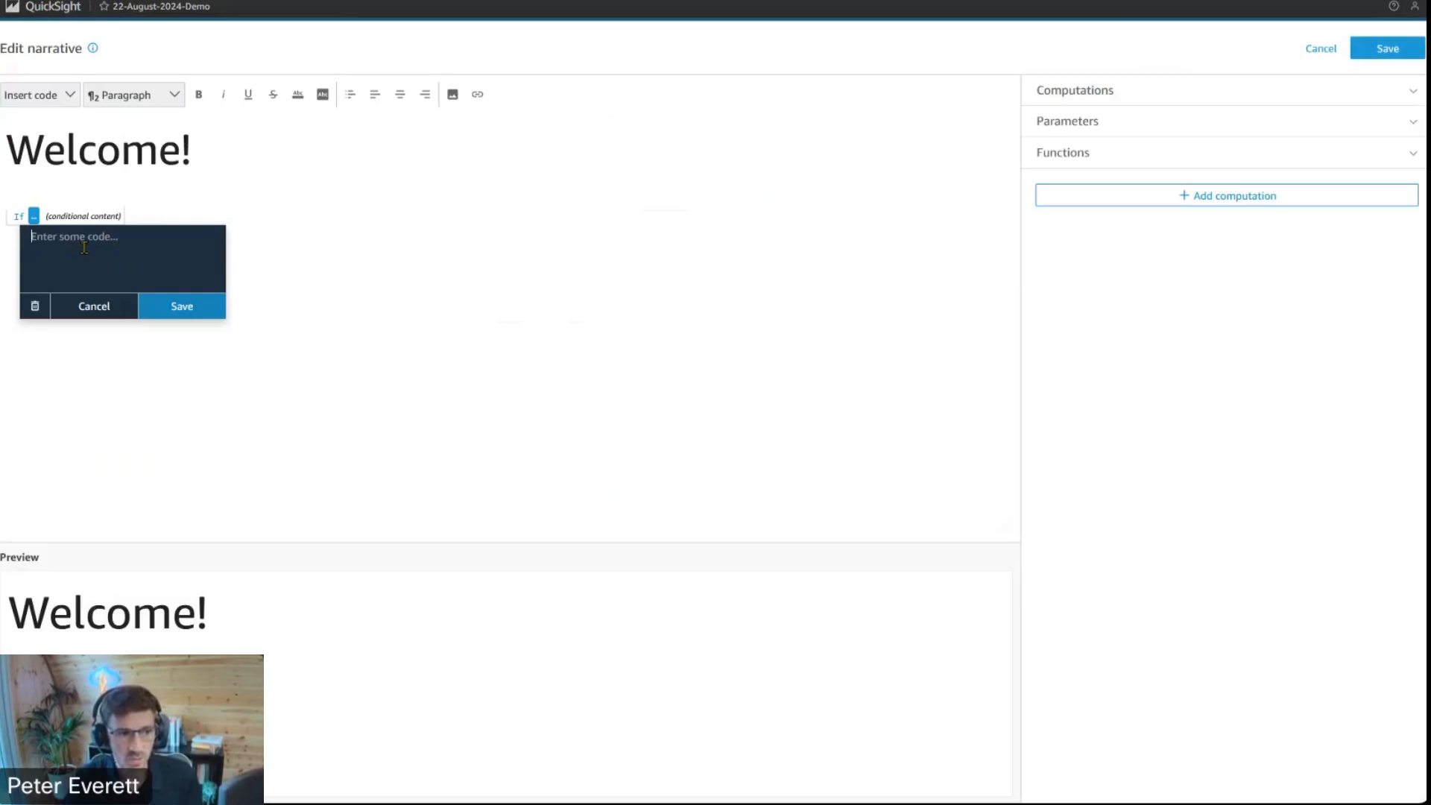
{"action": "left_click", "coordinate": [1071, 94]}
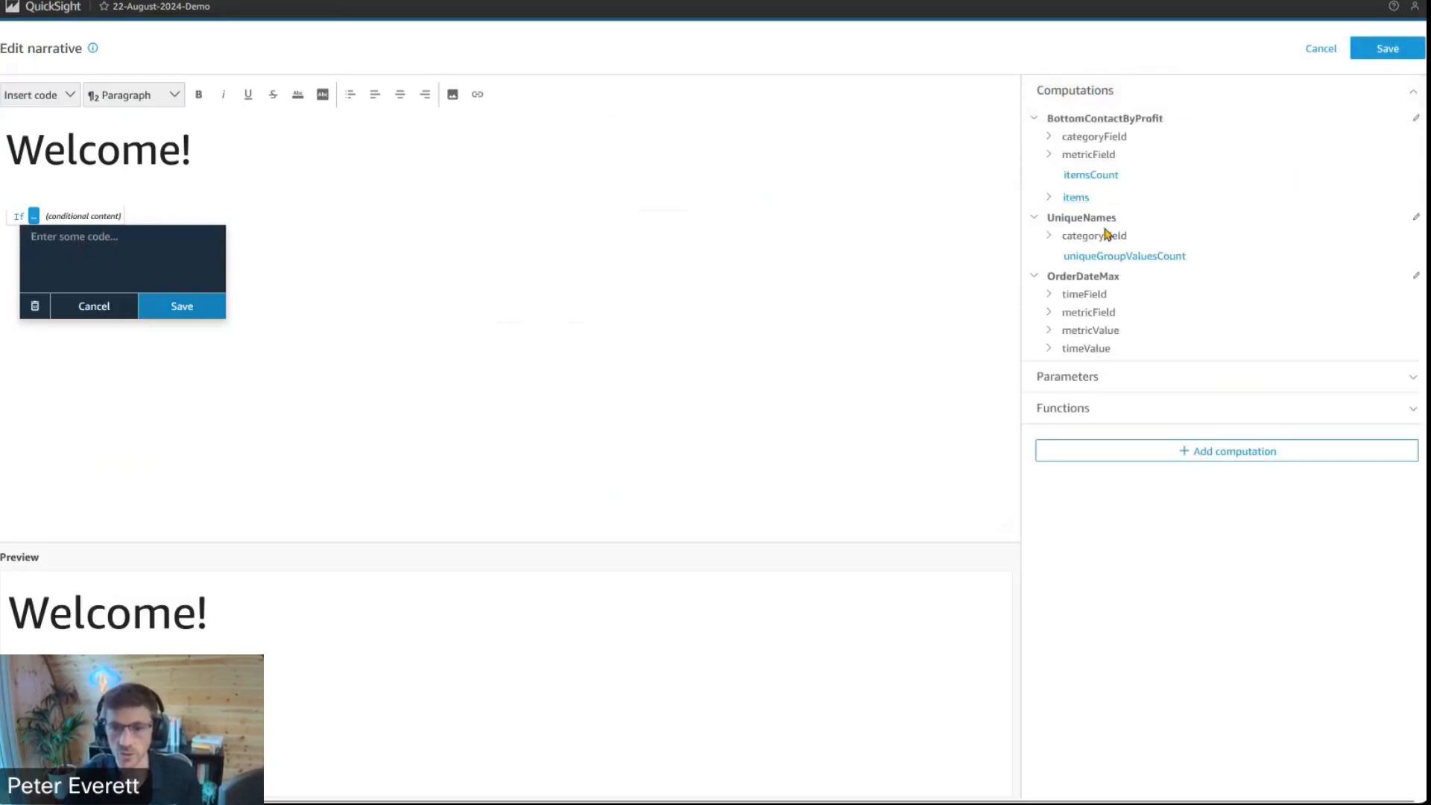
{"action": "left_click", "coordinate": [1140, 260]}
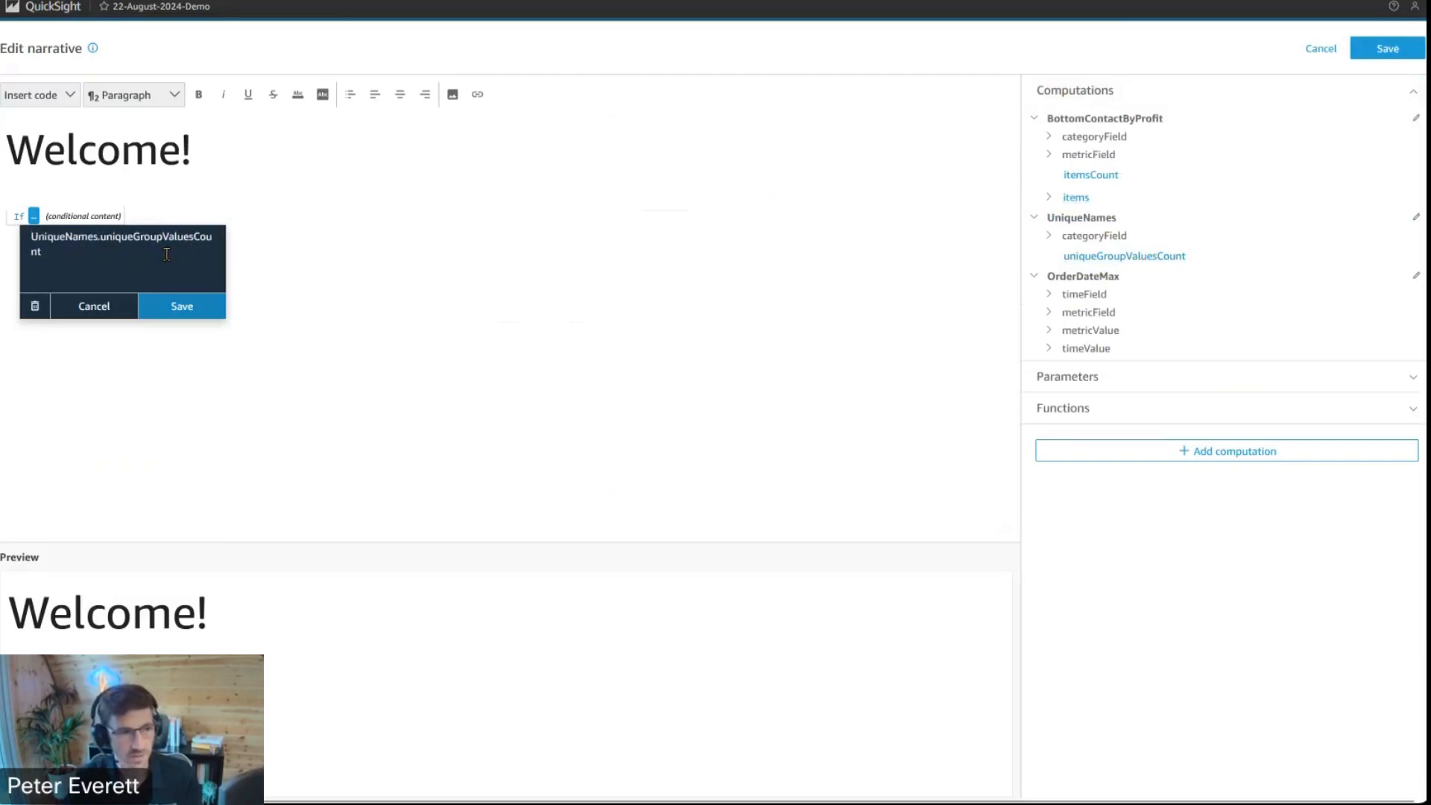
{"action": "type", "text": ">"}
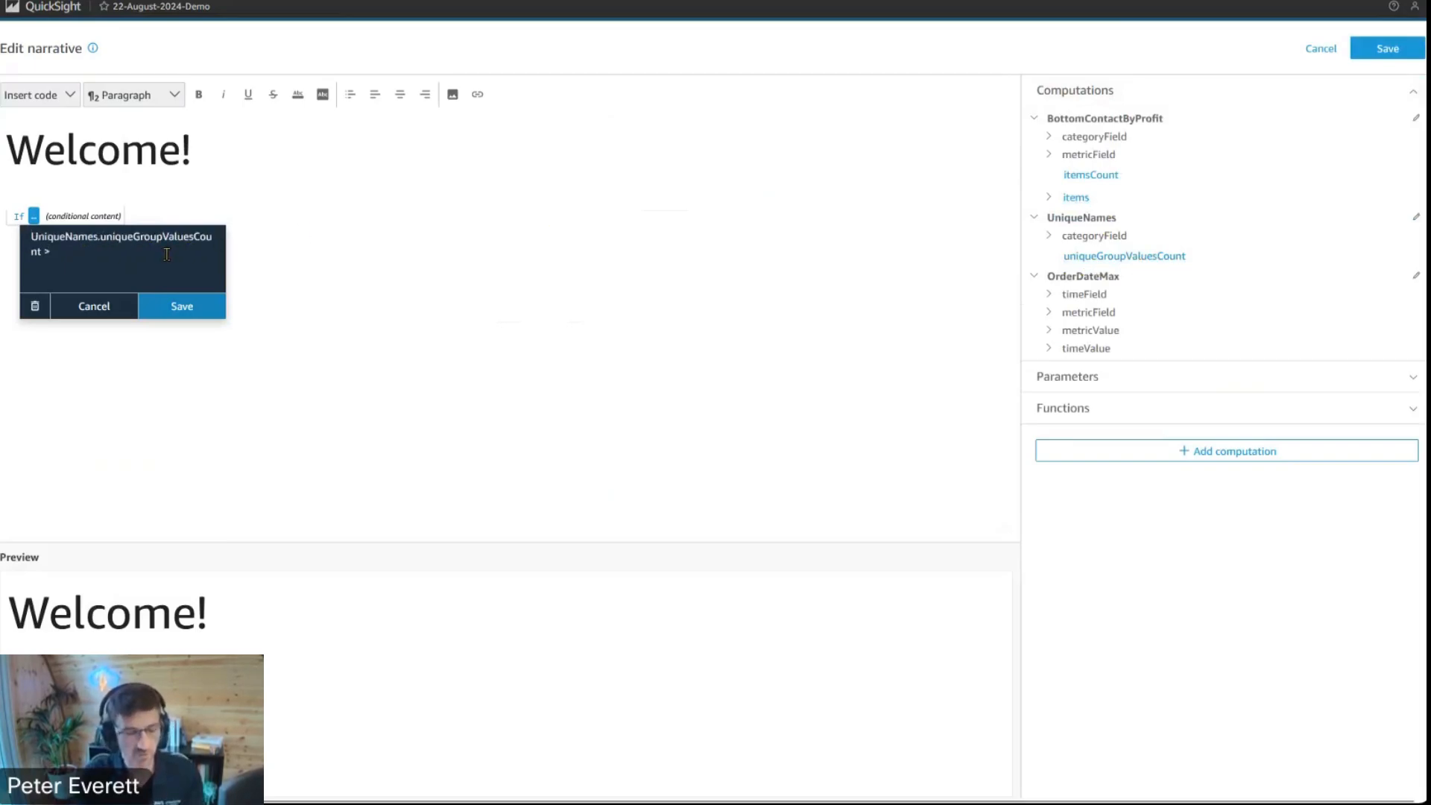
{"action": "type", "text": " 1"}
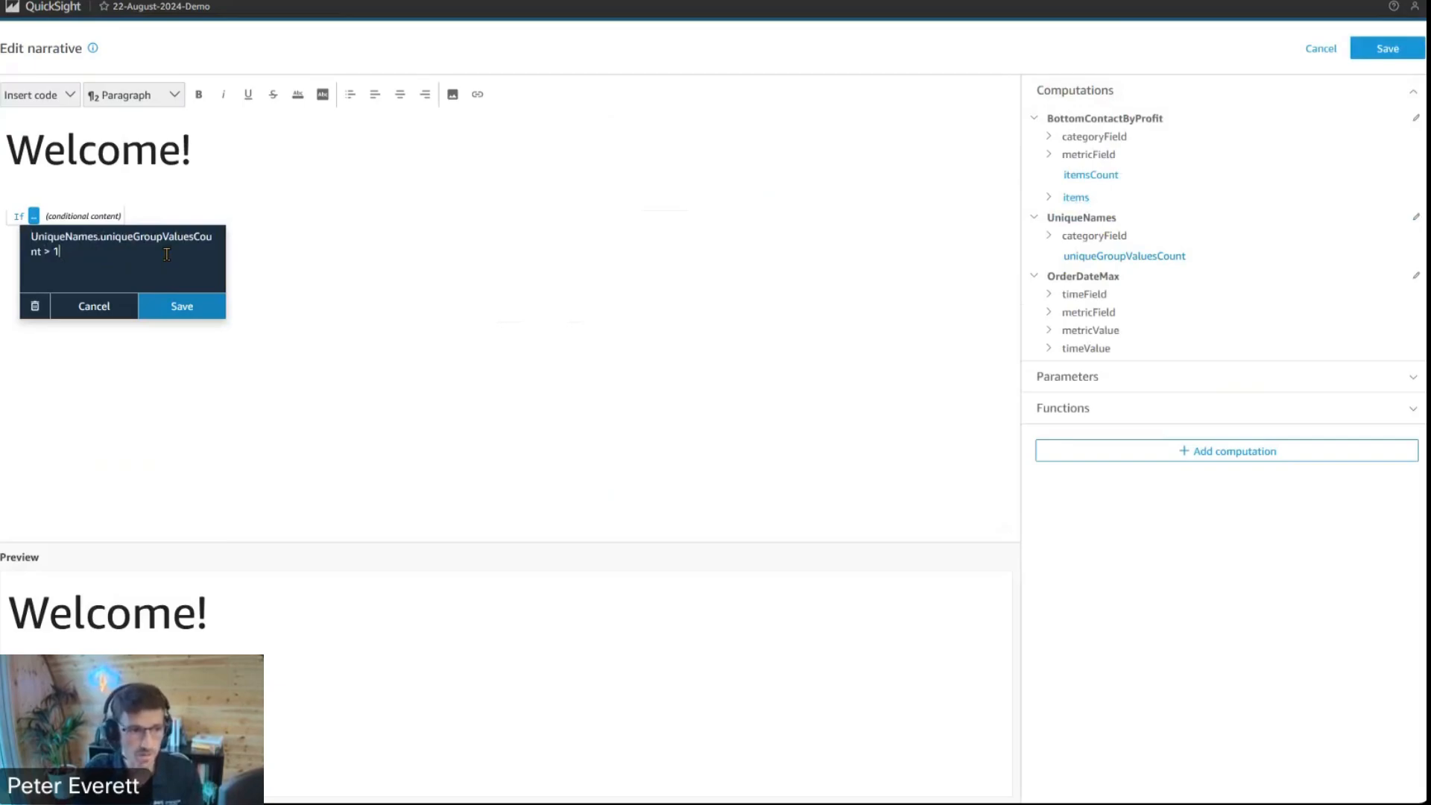
{"action": "left_click", "coordinate": [160, 298]}
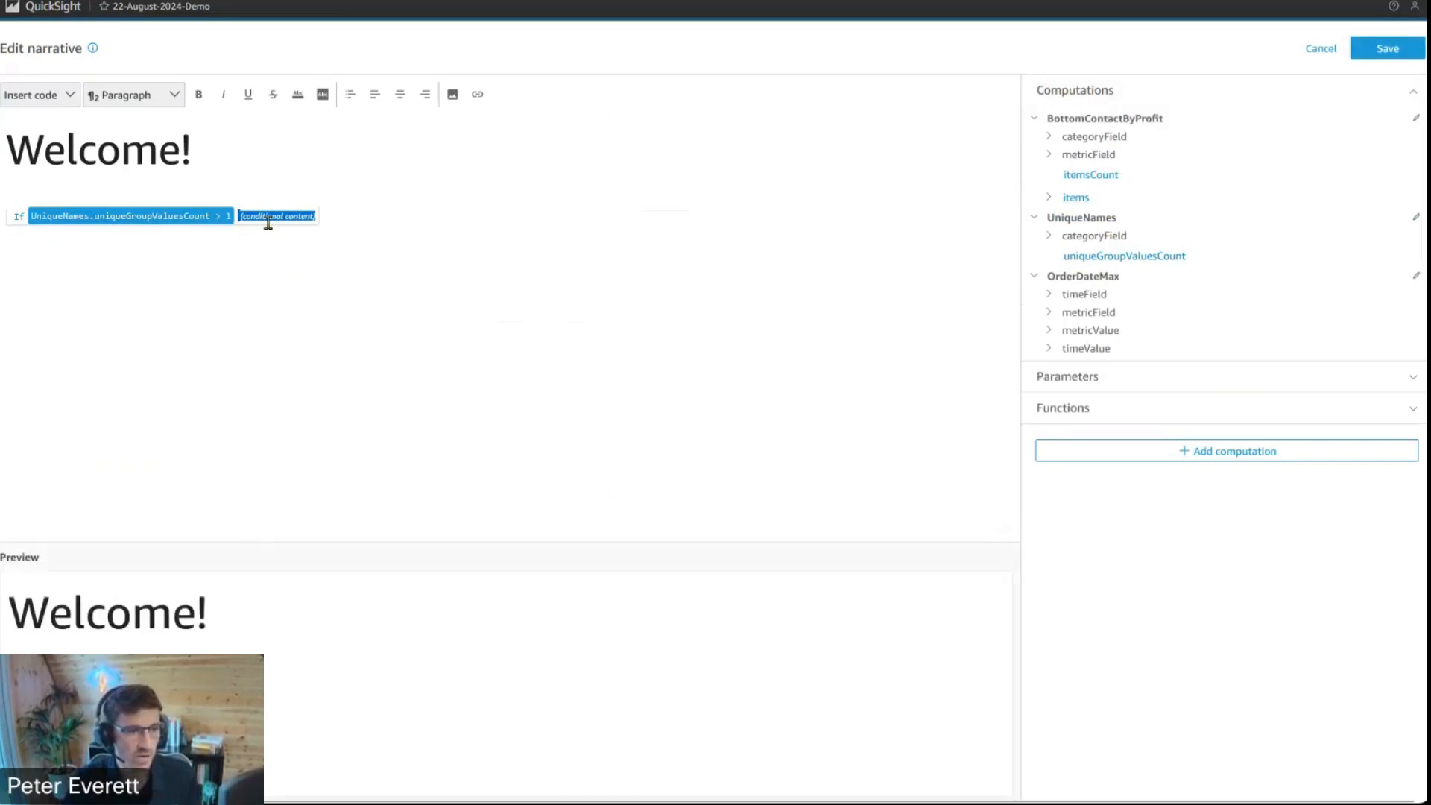
Write "Please select a contact above" as the inline IF's conditional content and color the text blue (#1420FB)
{"action": "type", "text": "Ple"}
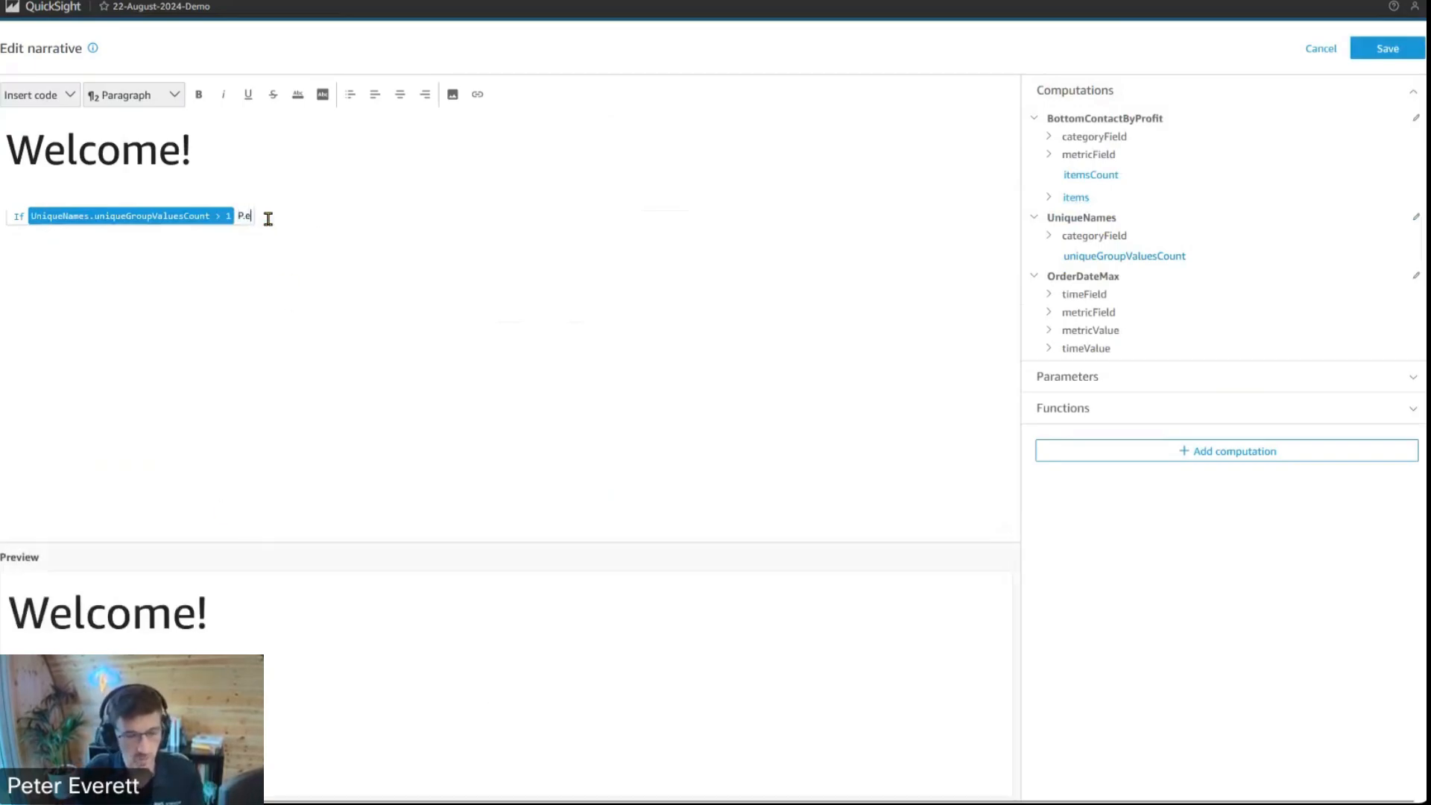
{"action": "type", "text": "ase se"}
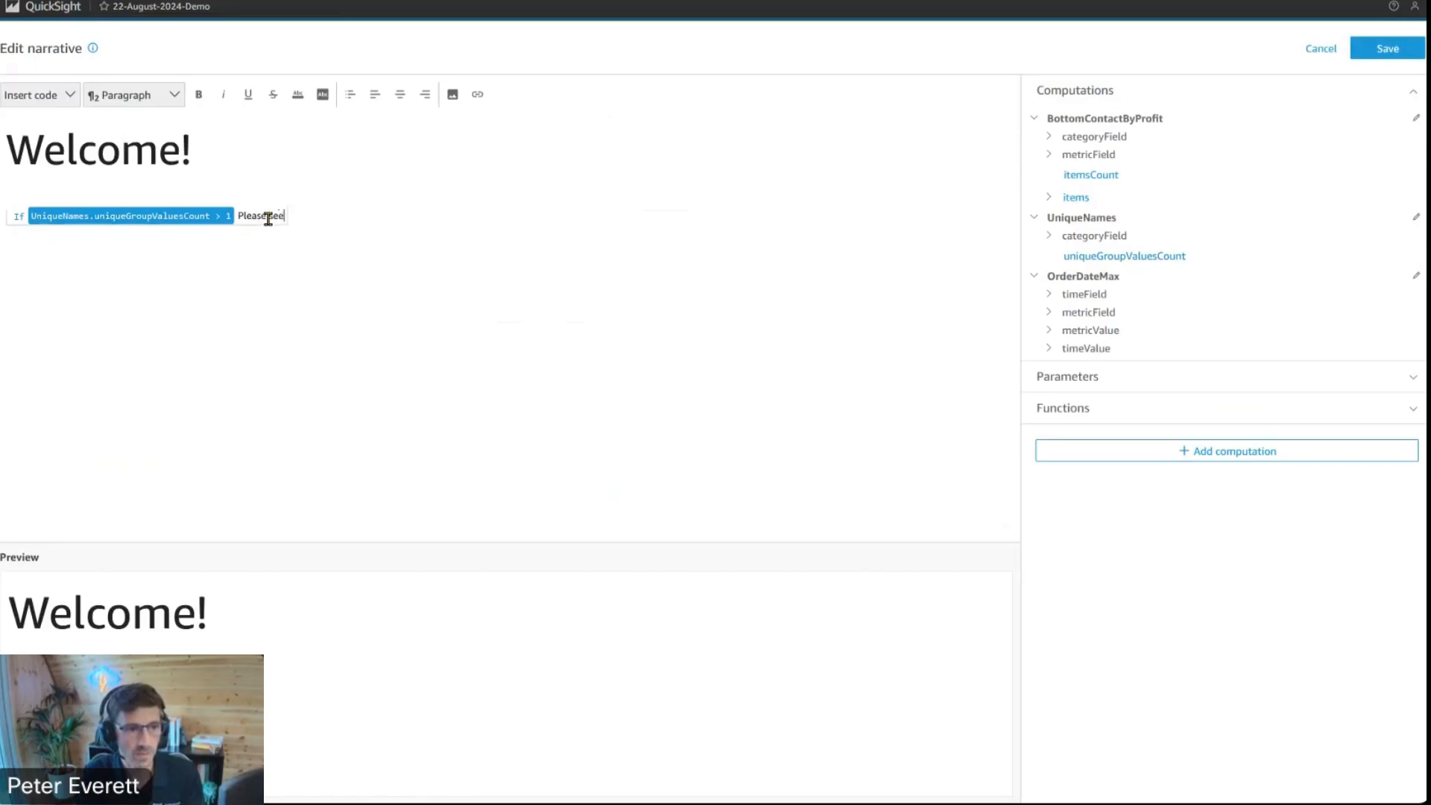
{"action": "type", "text": "lect a contact above"}
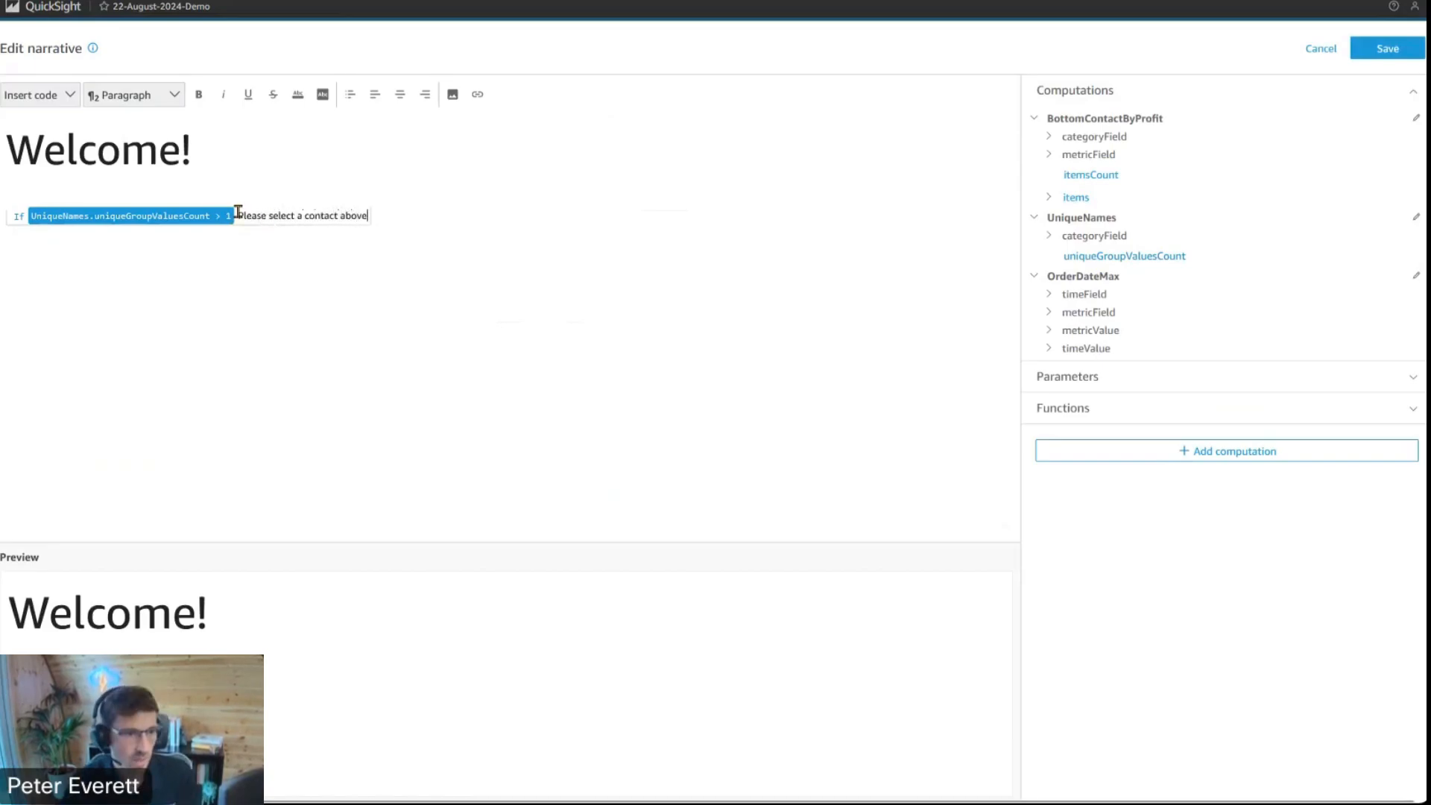
{"action": "left_click_drag", "start_coordinate": [237, 216], "coordinate": [367, 215]}
{"action": "left_click", "coordinate": [298, 94]}
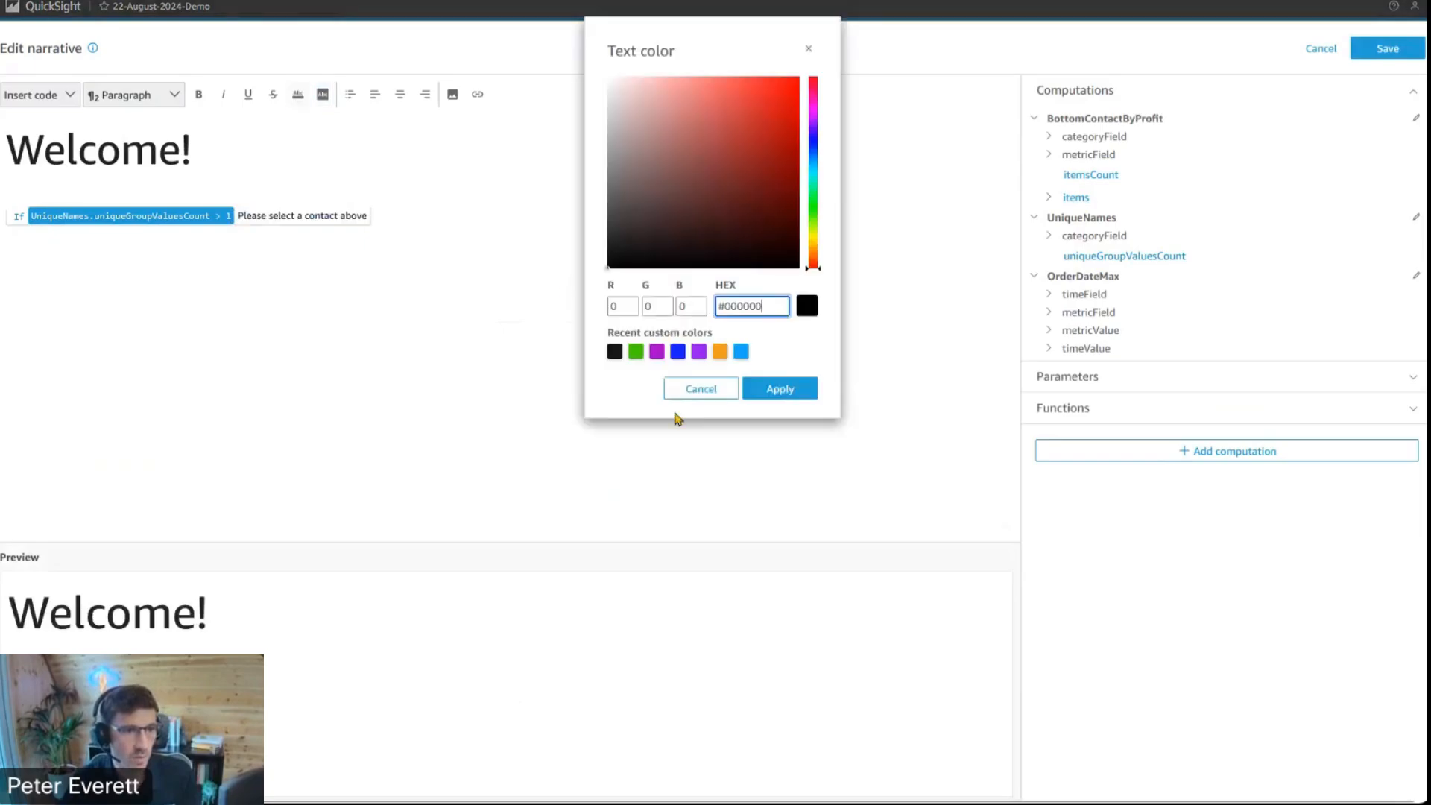
{"action": "left_click", "coordinate": [678, 351]}
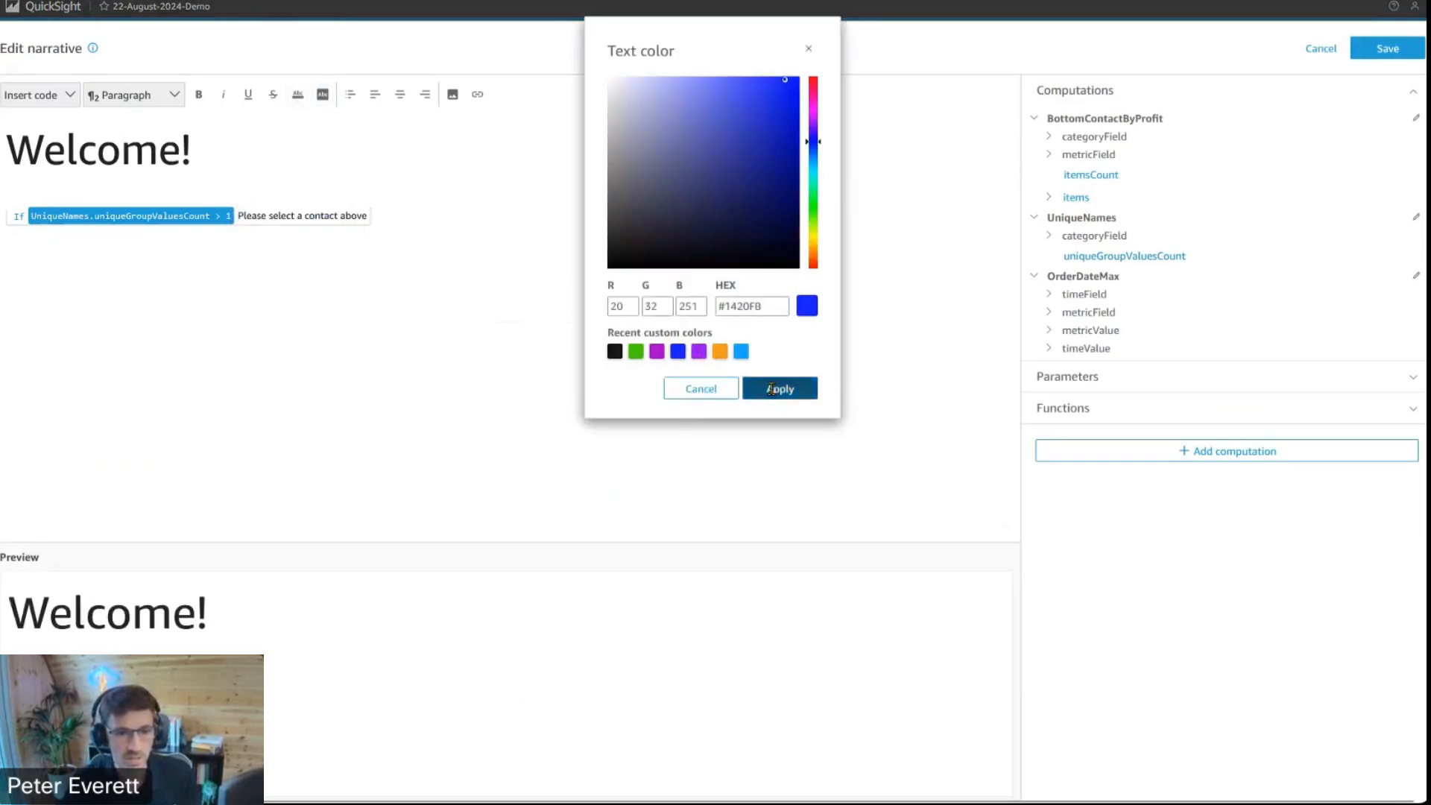
{"action": "left_click", "coordinate": [777, 389]}
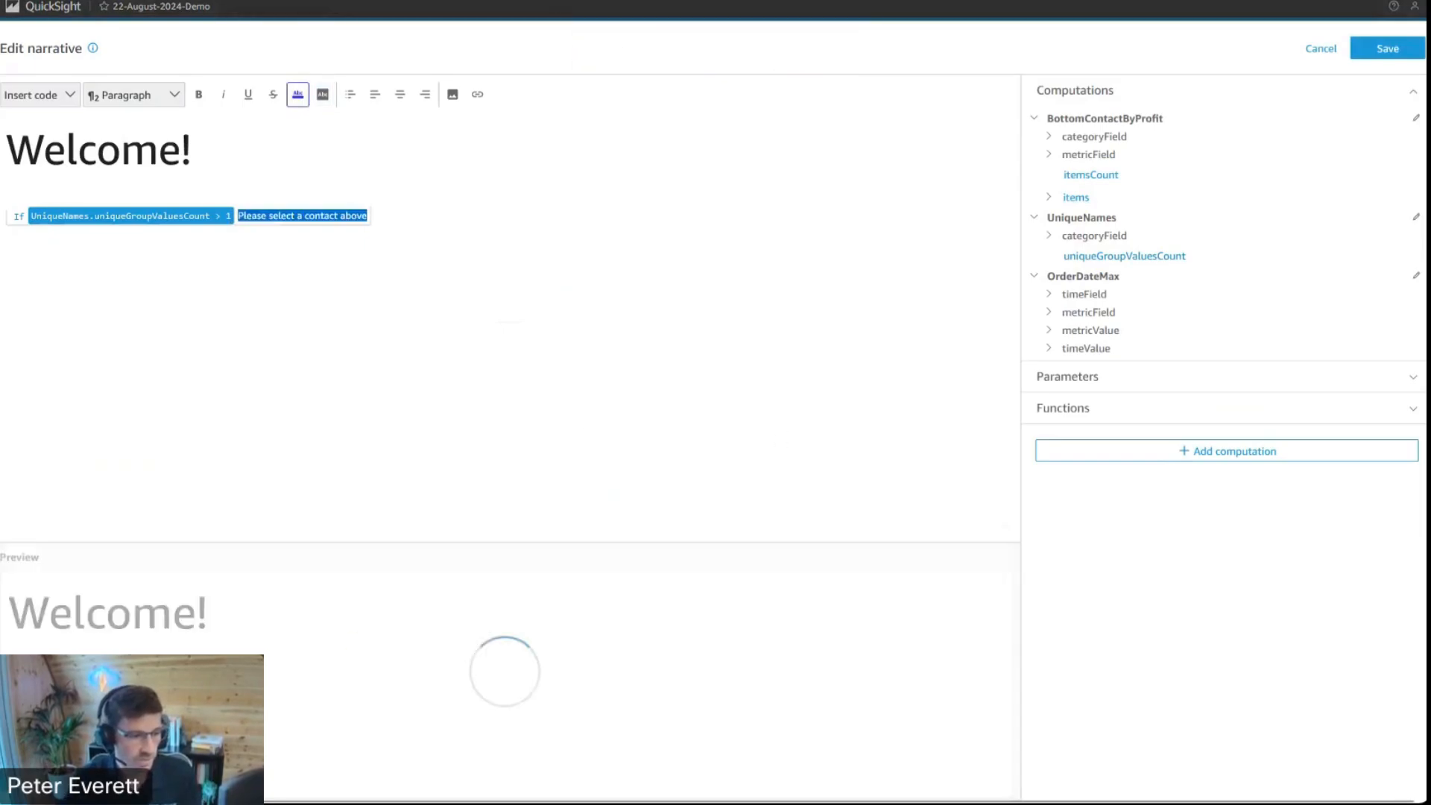
Save the narrative and select the second contact in the bottom ranked contacts table
{"action": "left_click", "coordinate": [1388, 49]}
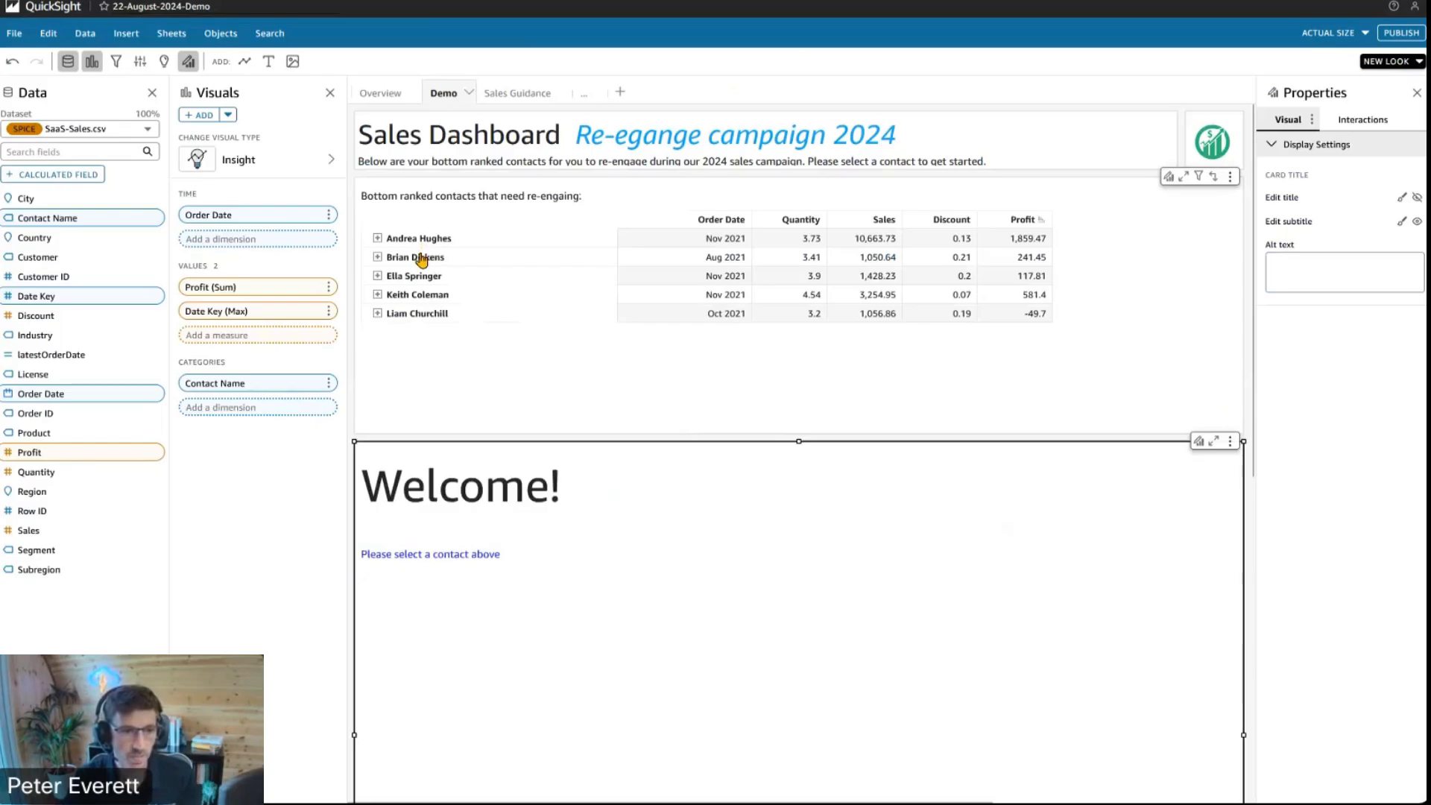
{"action": "left_click", "coordinate": [421, 257]}
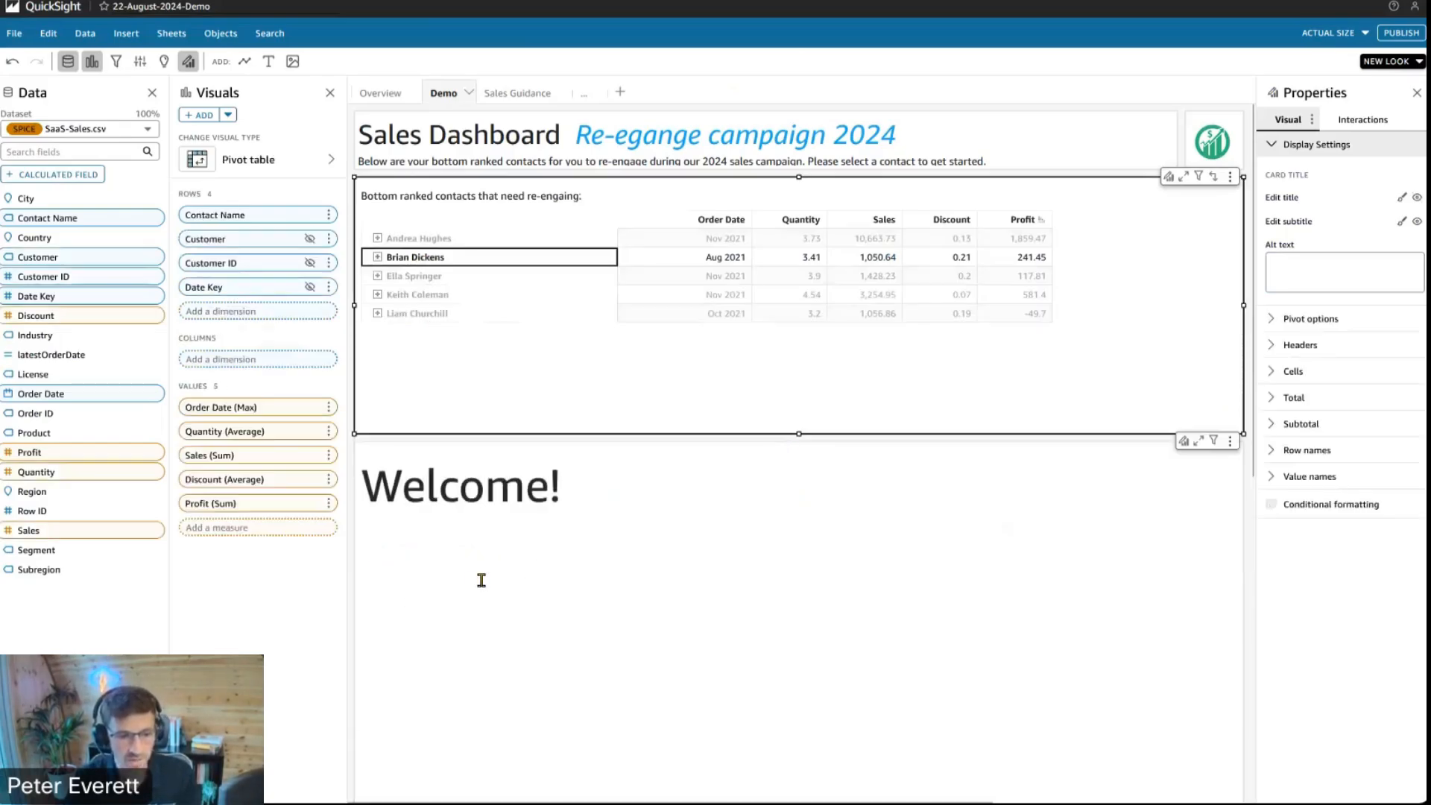
Reopen the narrative and insert a block IF on a new line below Welcome! with the condition UniqueNames.uniqueGroupValuesCount = 1
{"action": "left_click", "coordinate": [1230, 441]}
{"action": "left_click", "coordinate": [1198, 481]}
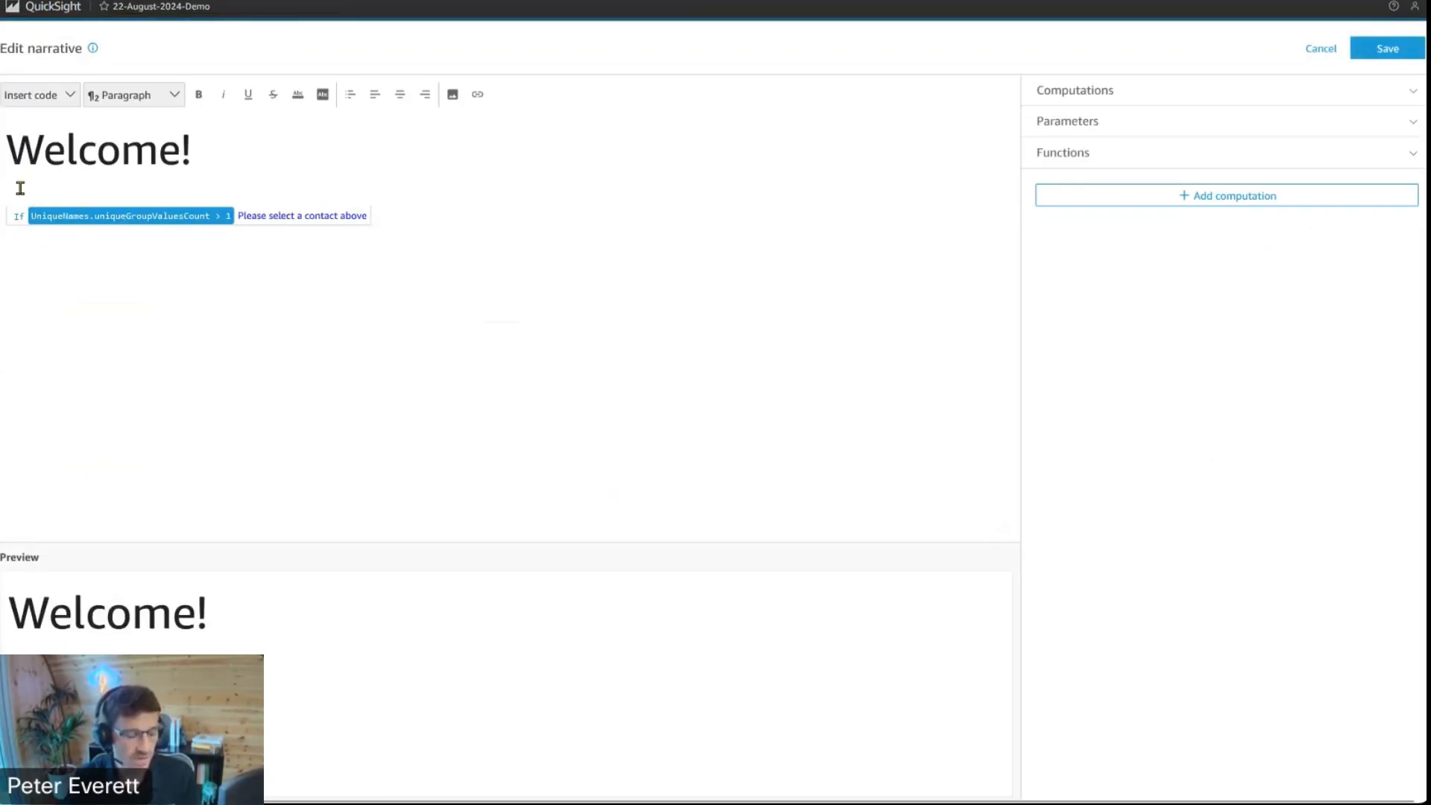
{"action": "key", "text": "Return"}
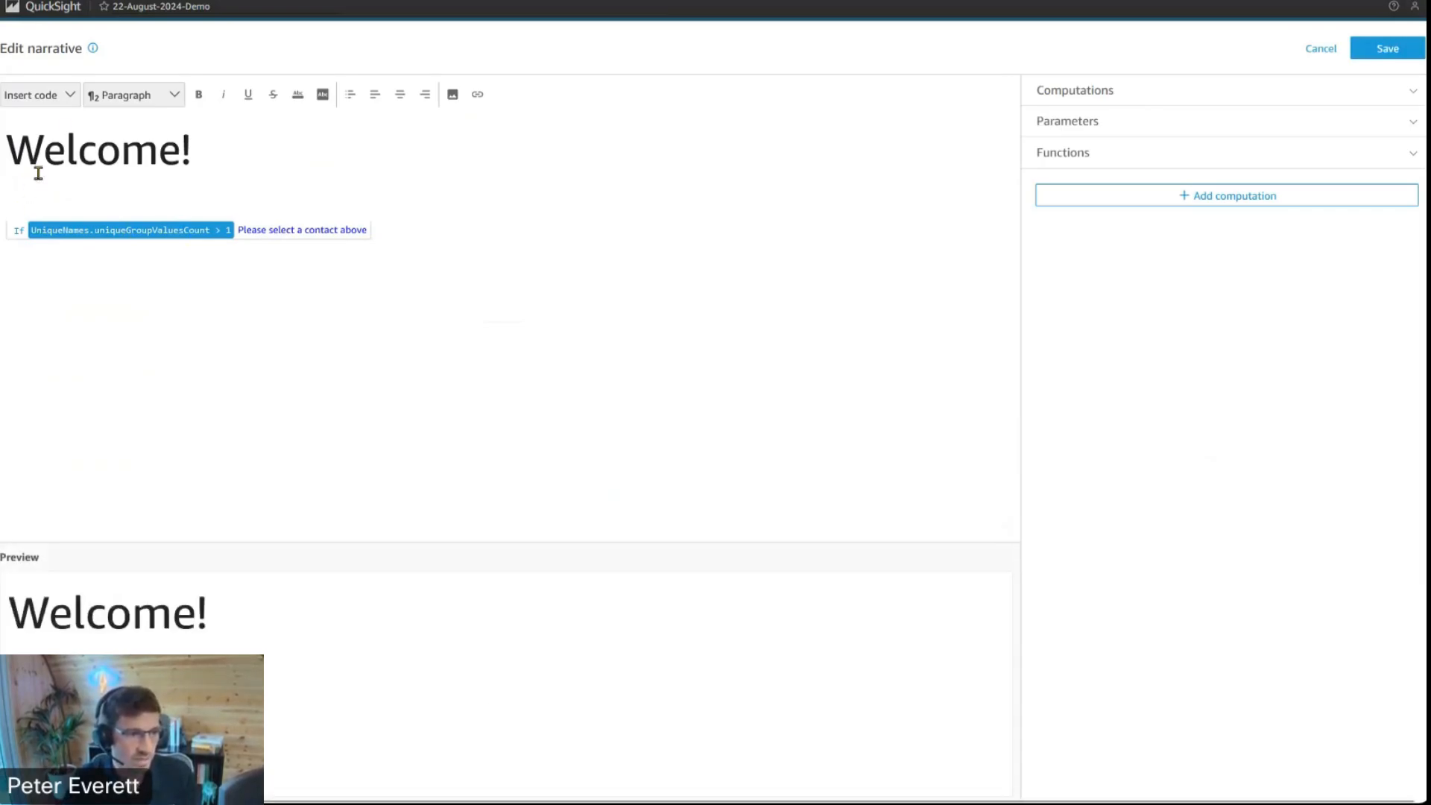
{"action": "left_click", "coordinate": [70, 96]}
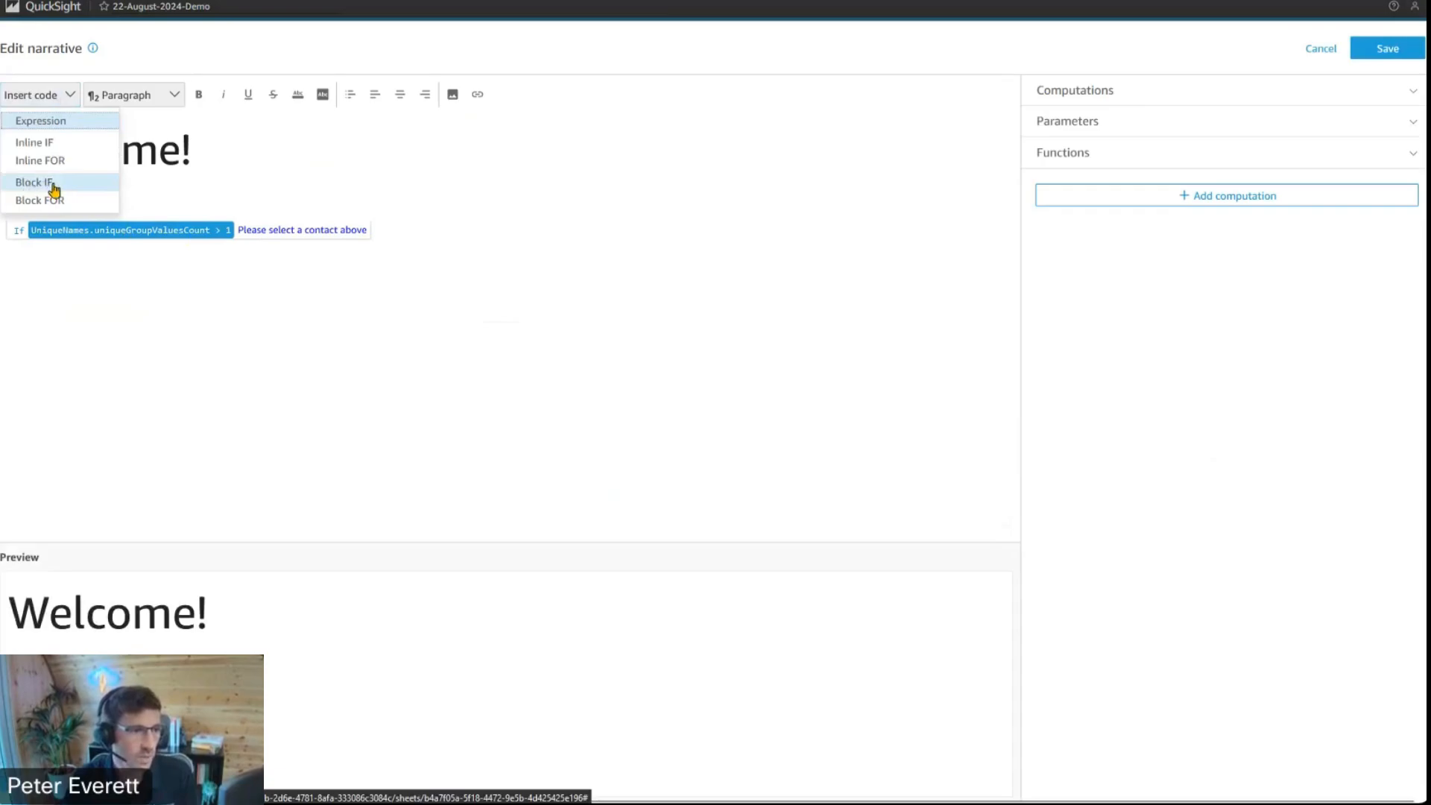
{"action": "left_click", "coordinate": [74, 185]}
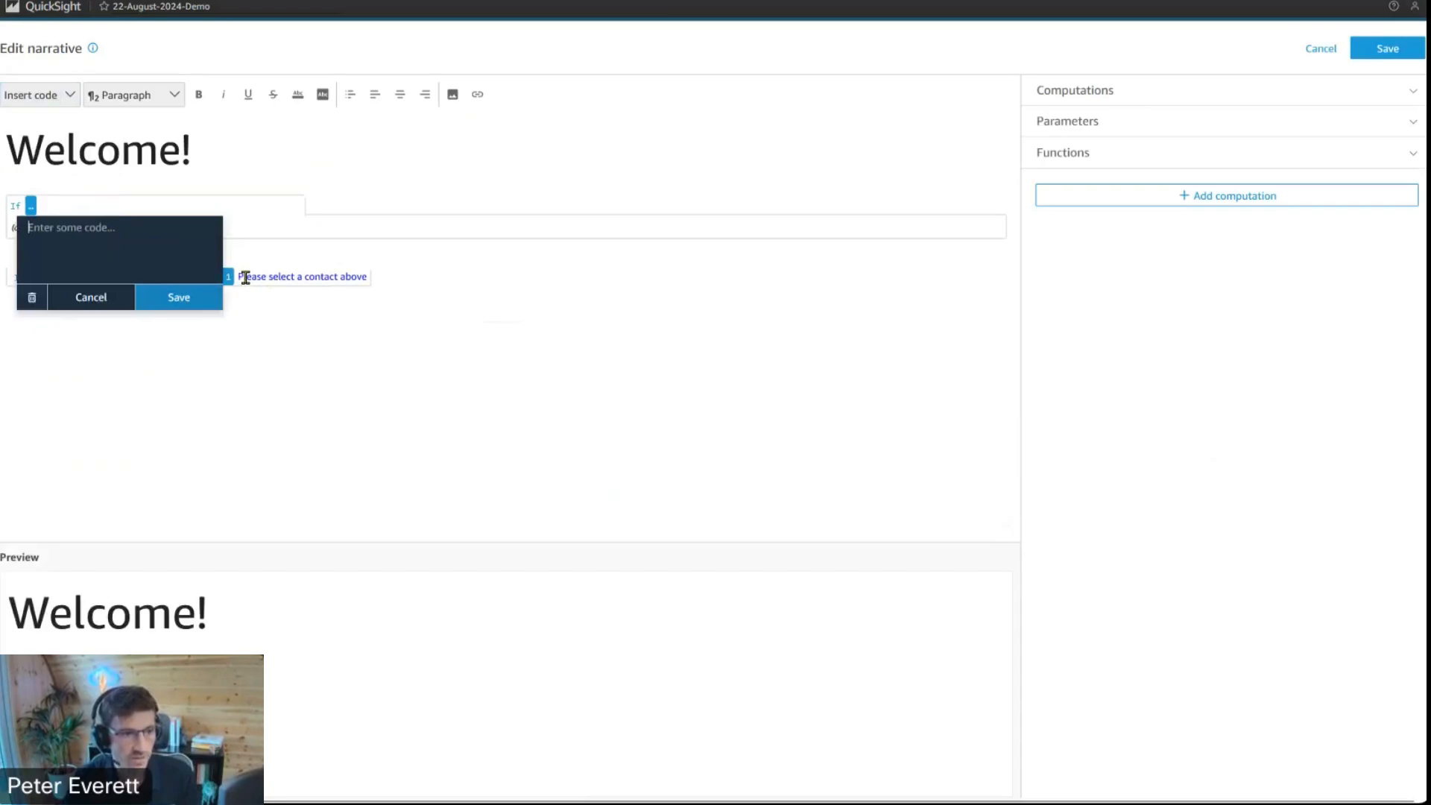
{"action": "left_click", "coordinate": [1117, 105]}
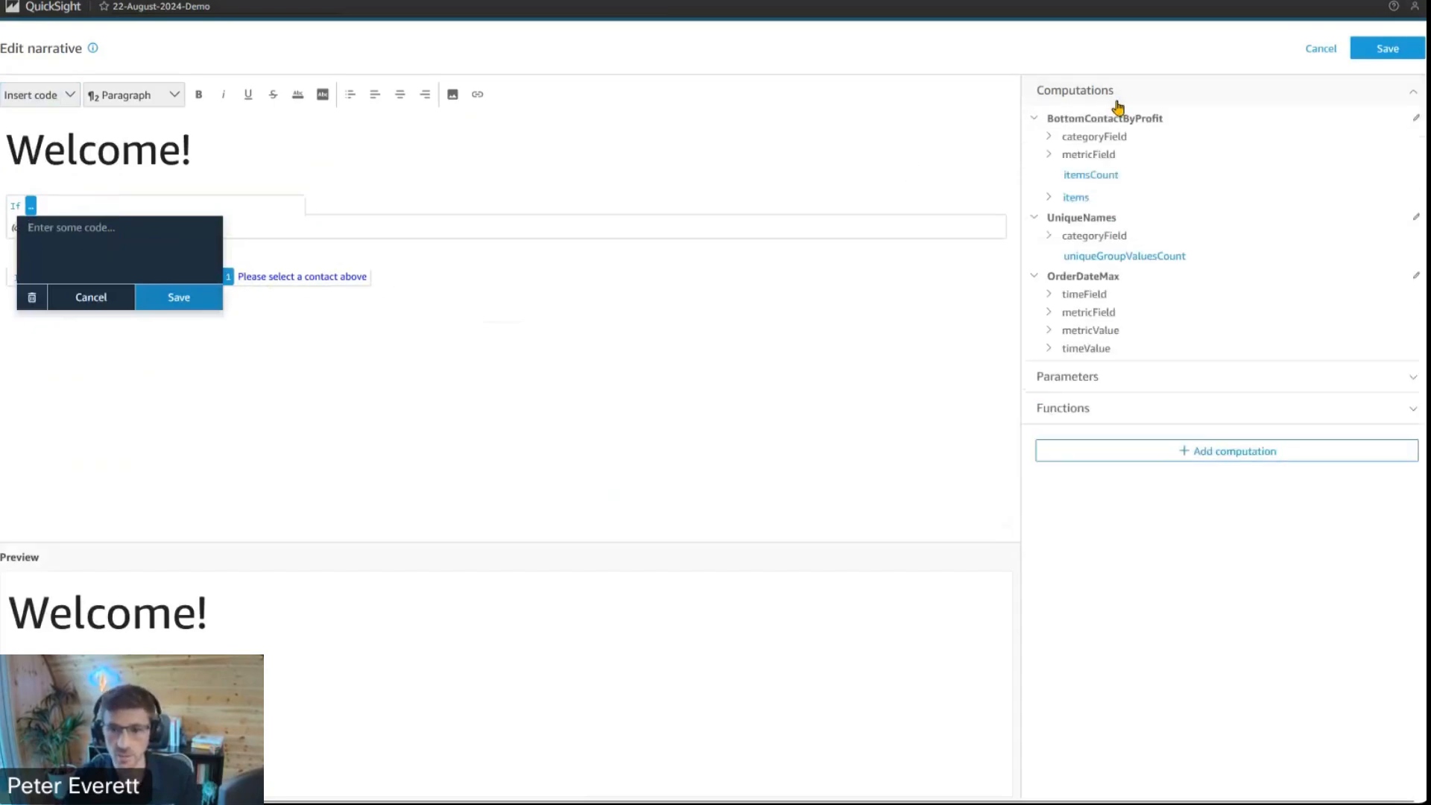
{"action": "left_click", "coordinate": [1118, 257]}
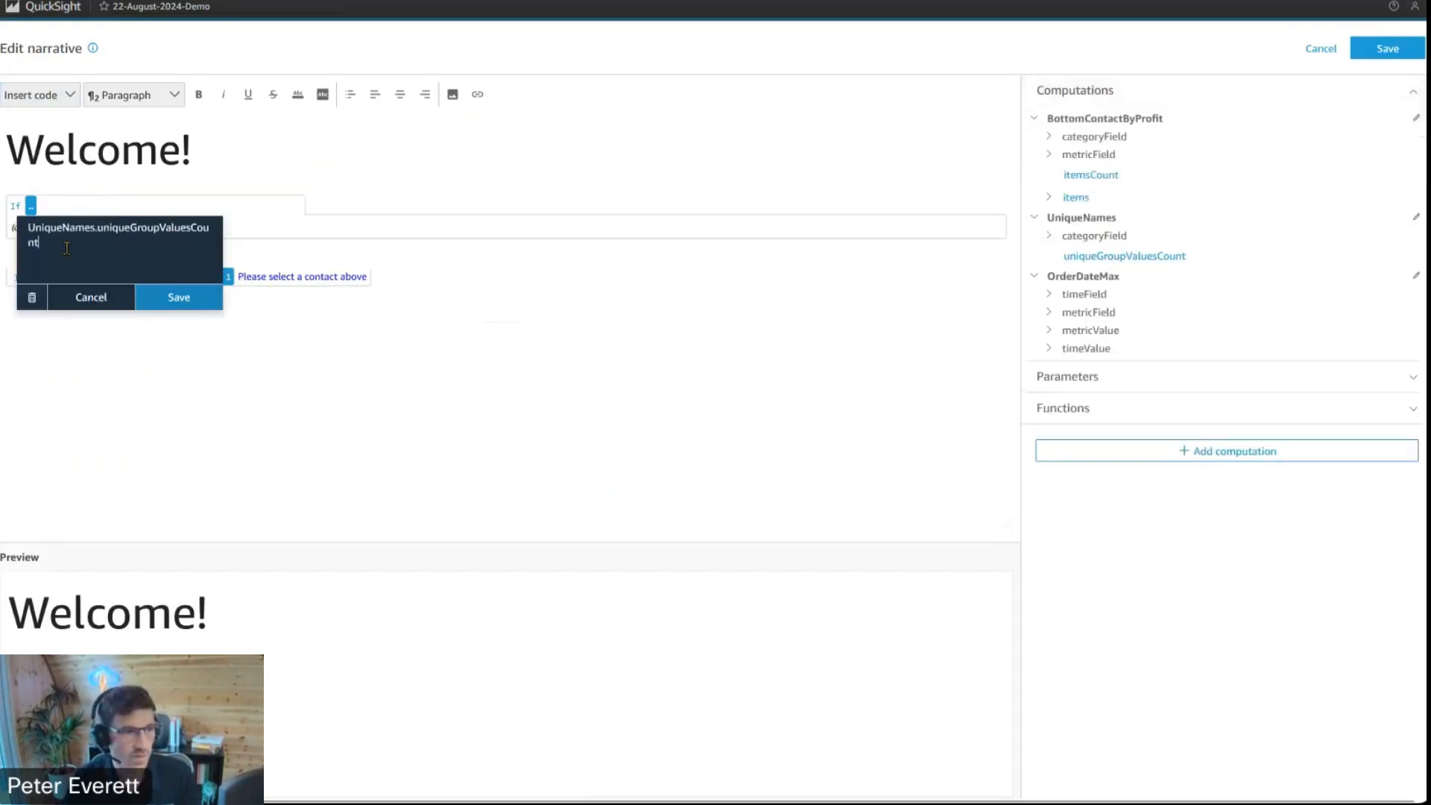
{"action": "type", "text": "= 1"}
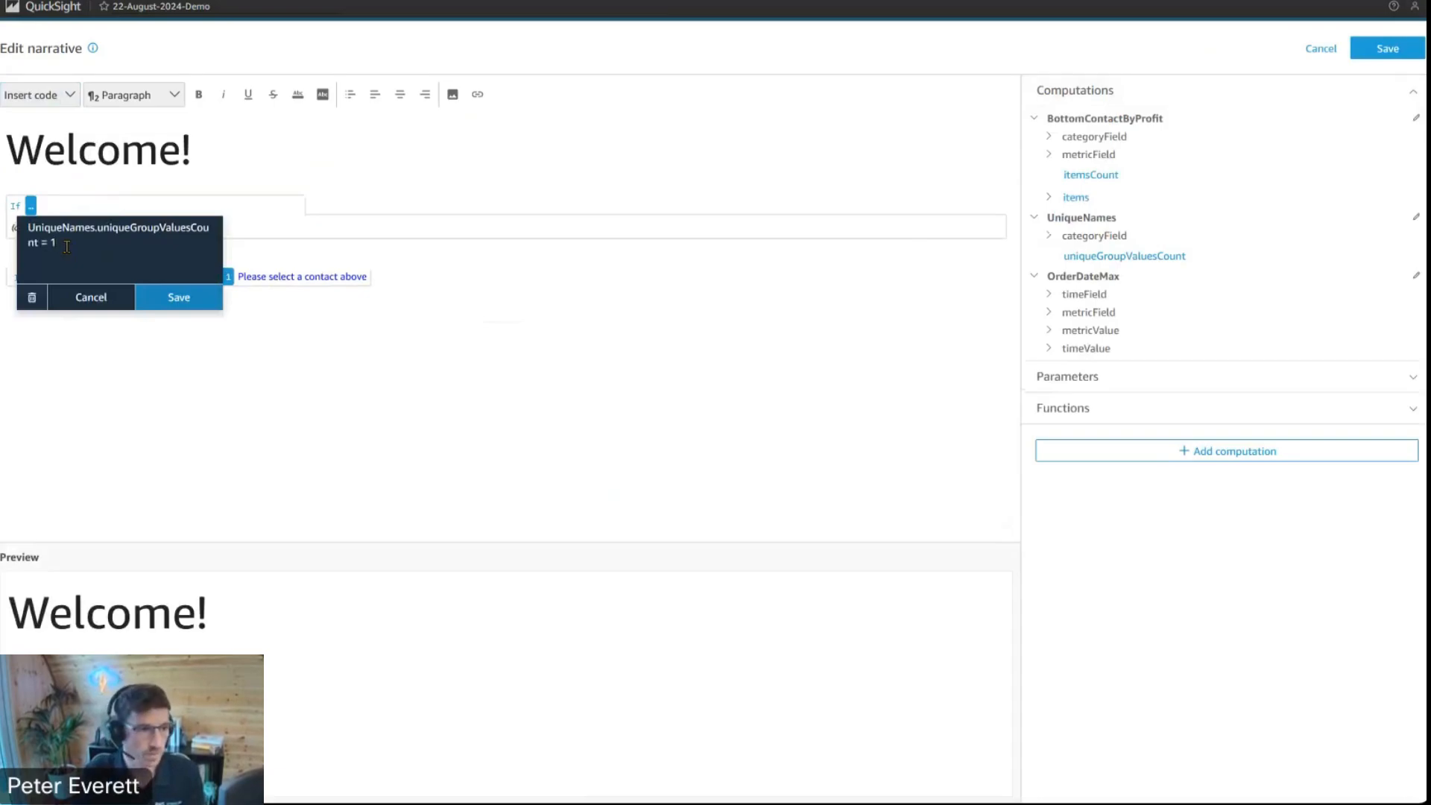
{"action": "key", "text": "Return"}
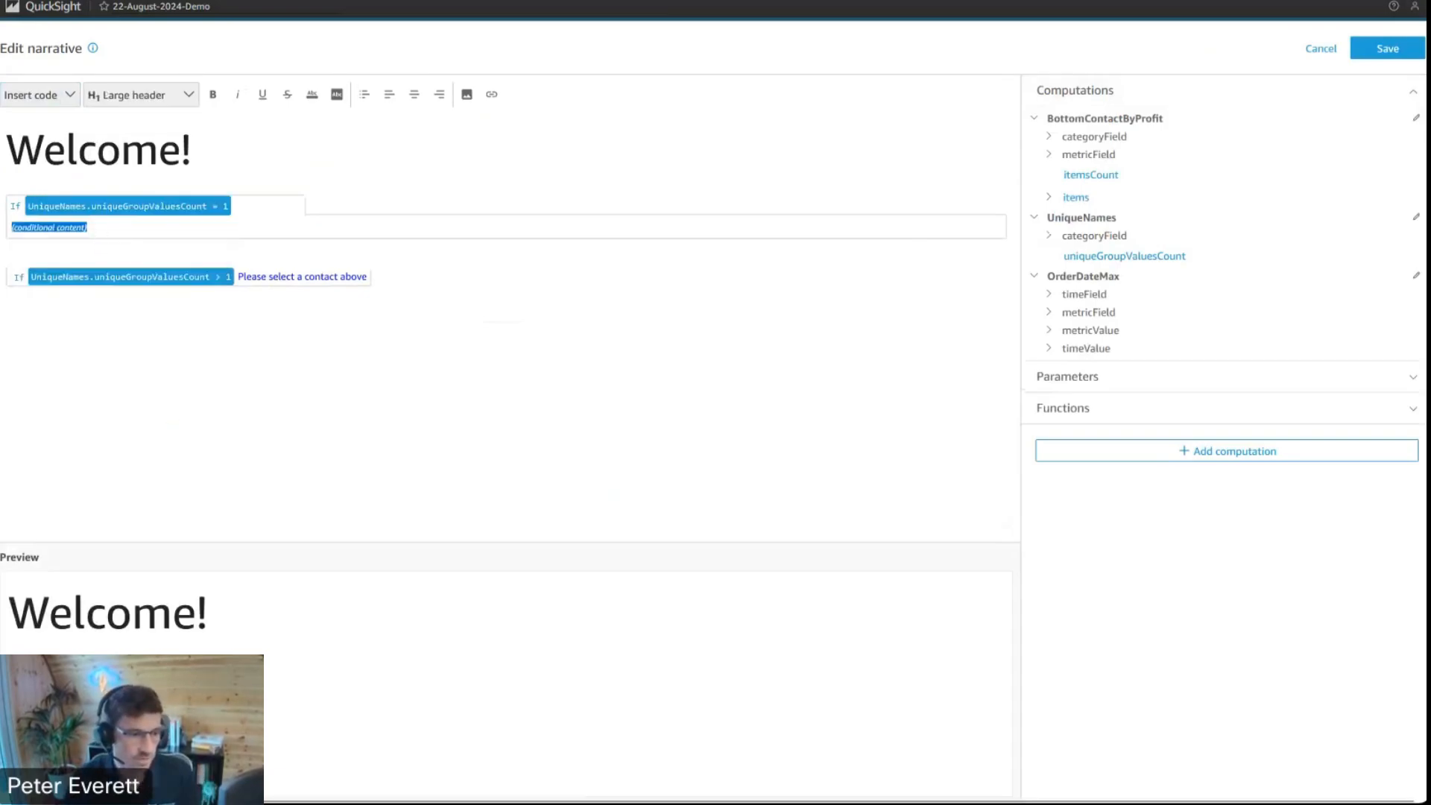
Add blank lines inside the block IF's content area and between the block IF and the inline IF
{"action": "left_click", "coordinate": [121, 228]}
{"action": "left_click_drag", "start_coordinate": [121, 228], "coordinate": [13, 228]}
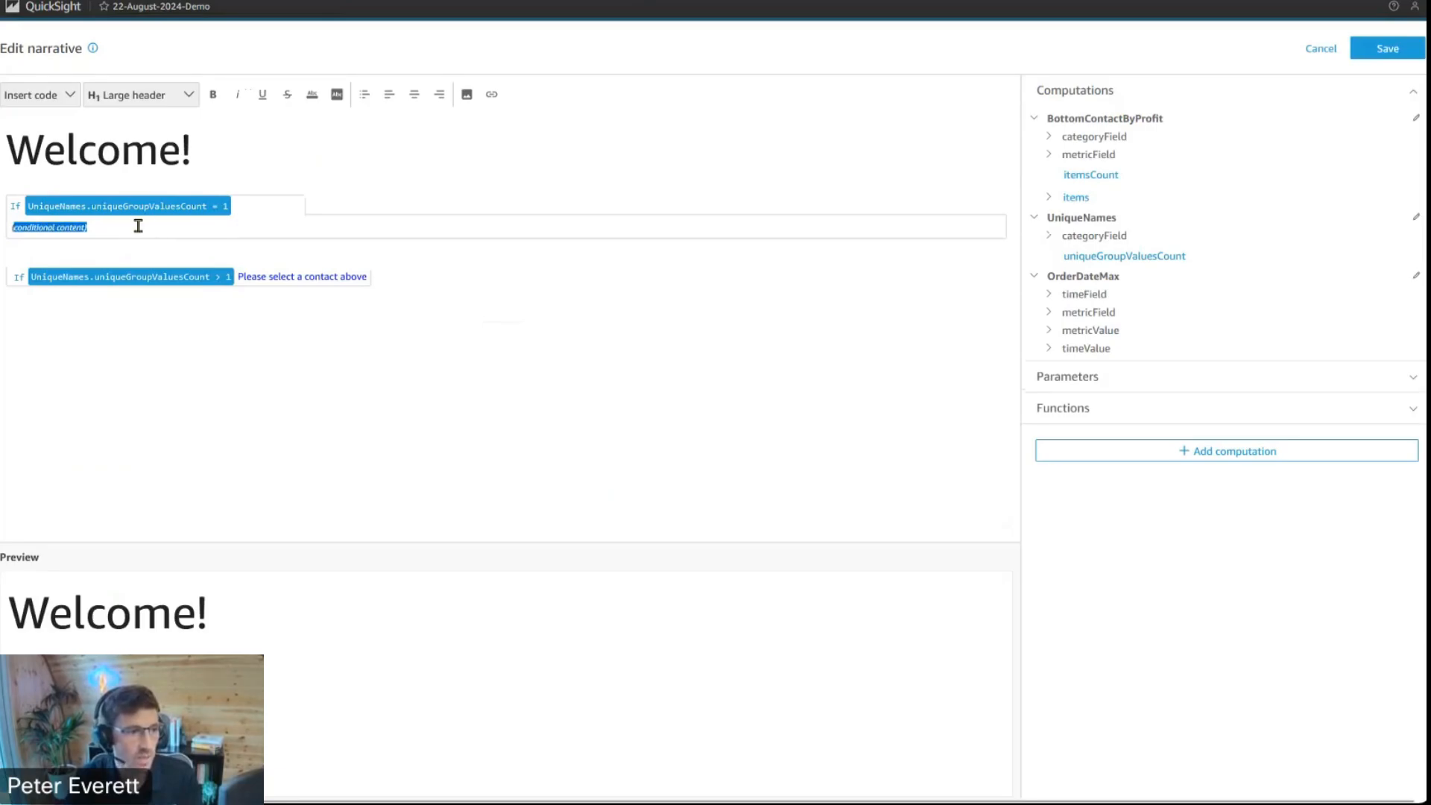
{"action": "left_click", "coordinate": [120, 227]}
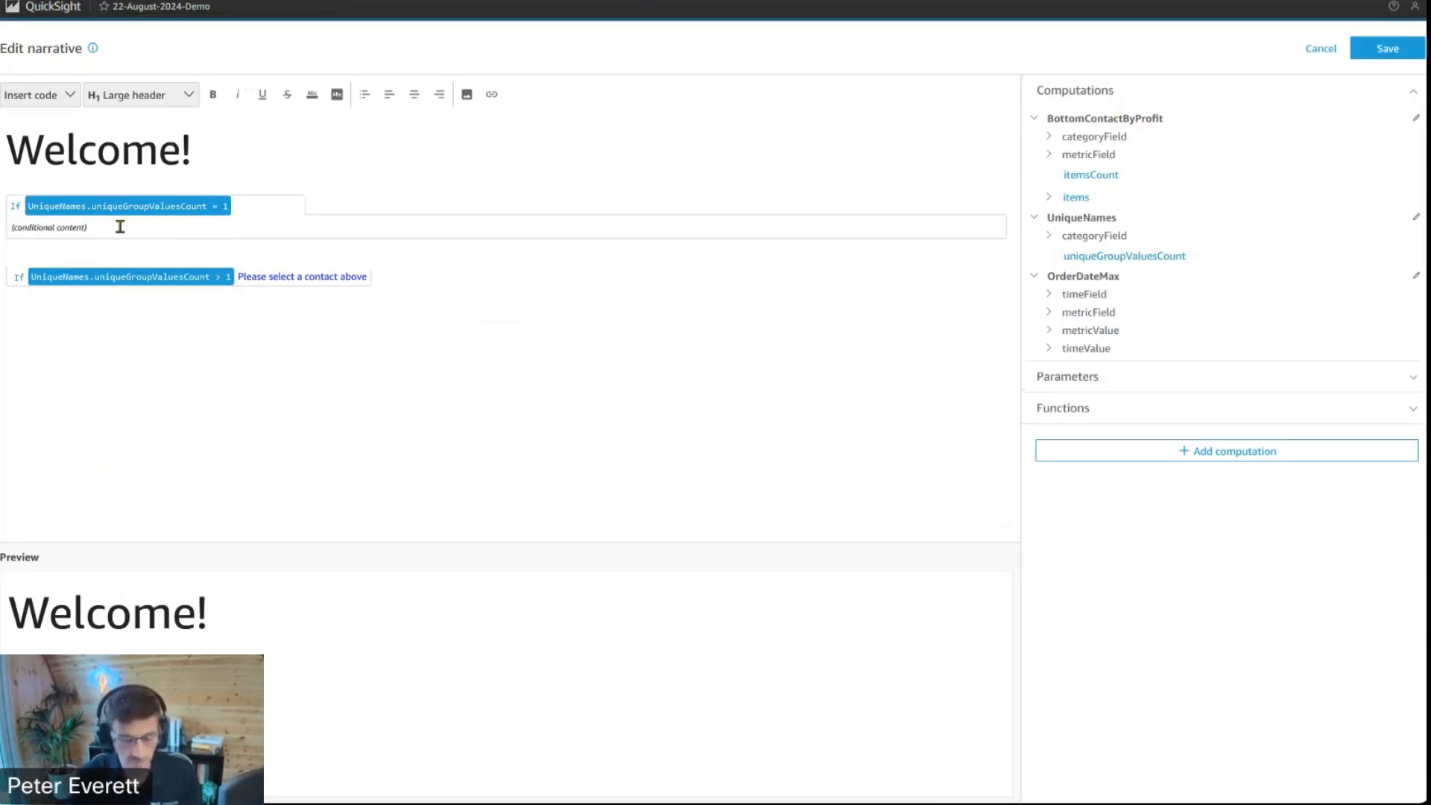
{"action": "key", "text": "Return"}
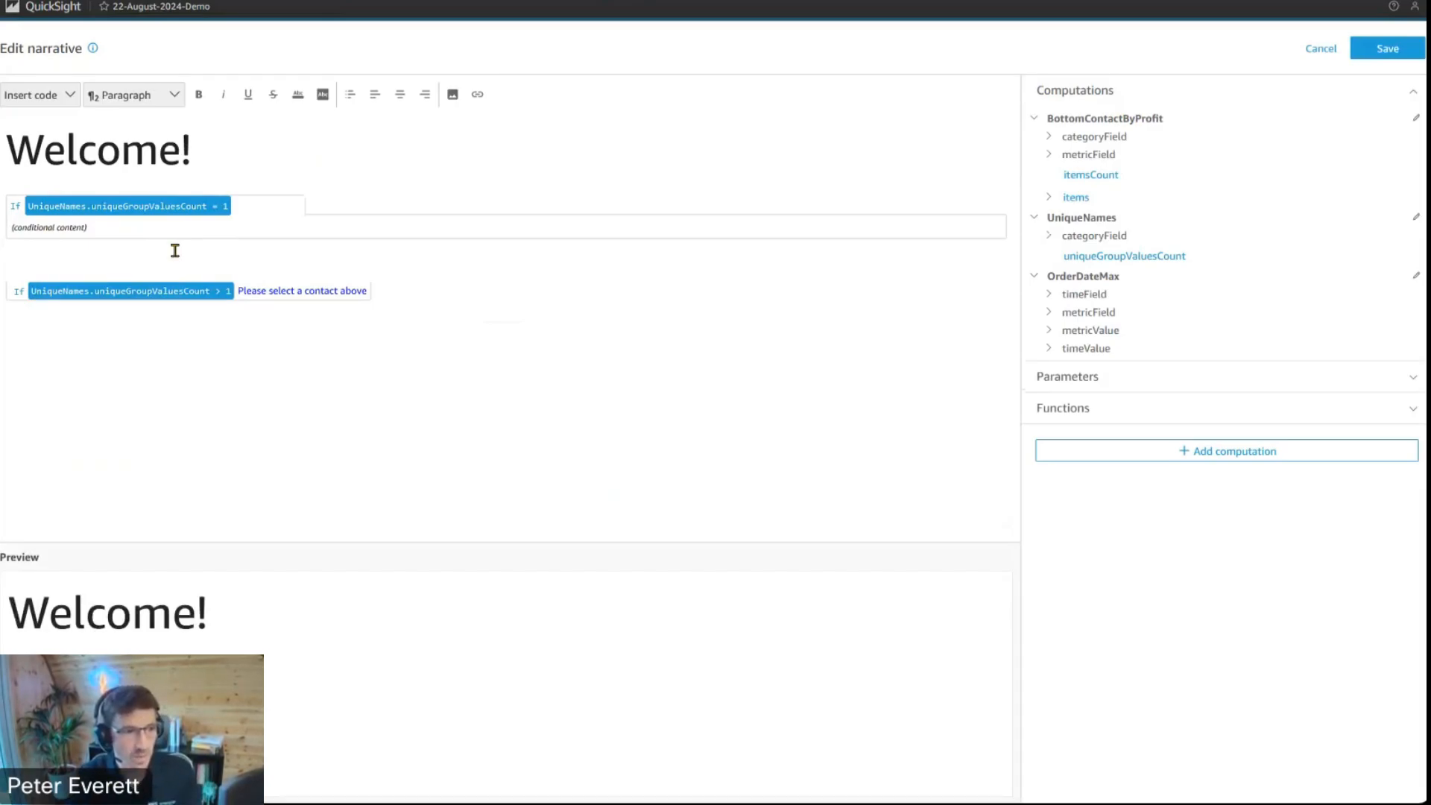
{"action": "key", "text": "Return"}
{"action": "key", "text": "Return"}
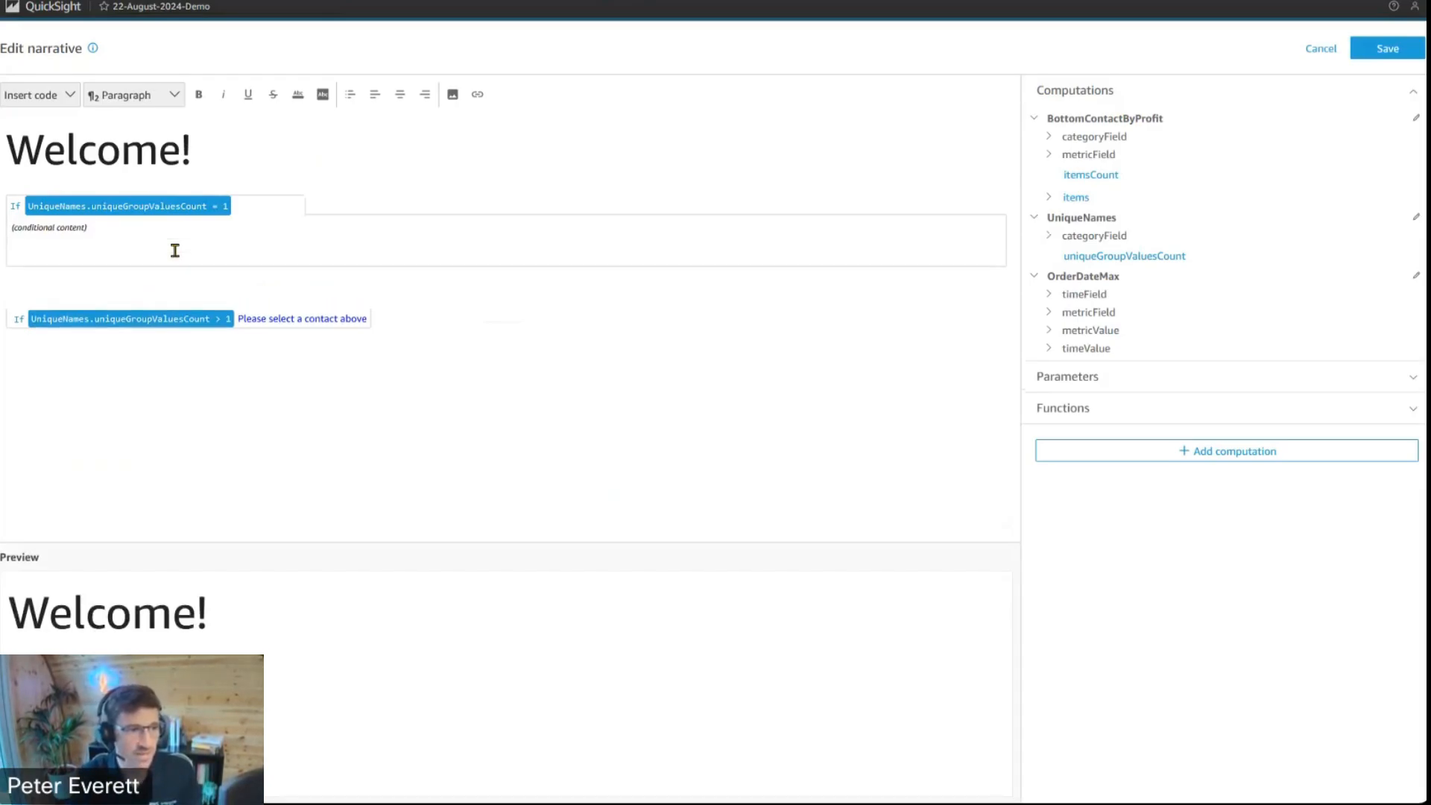
Replace the block IF's placeholder content with the text "Let's take a look at"
{"action": "left_click", "coordinate": [57, 229]}
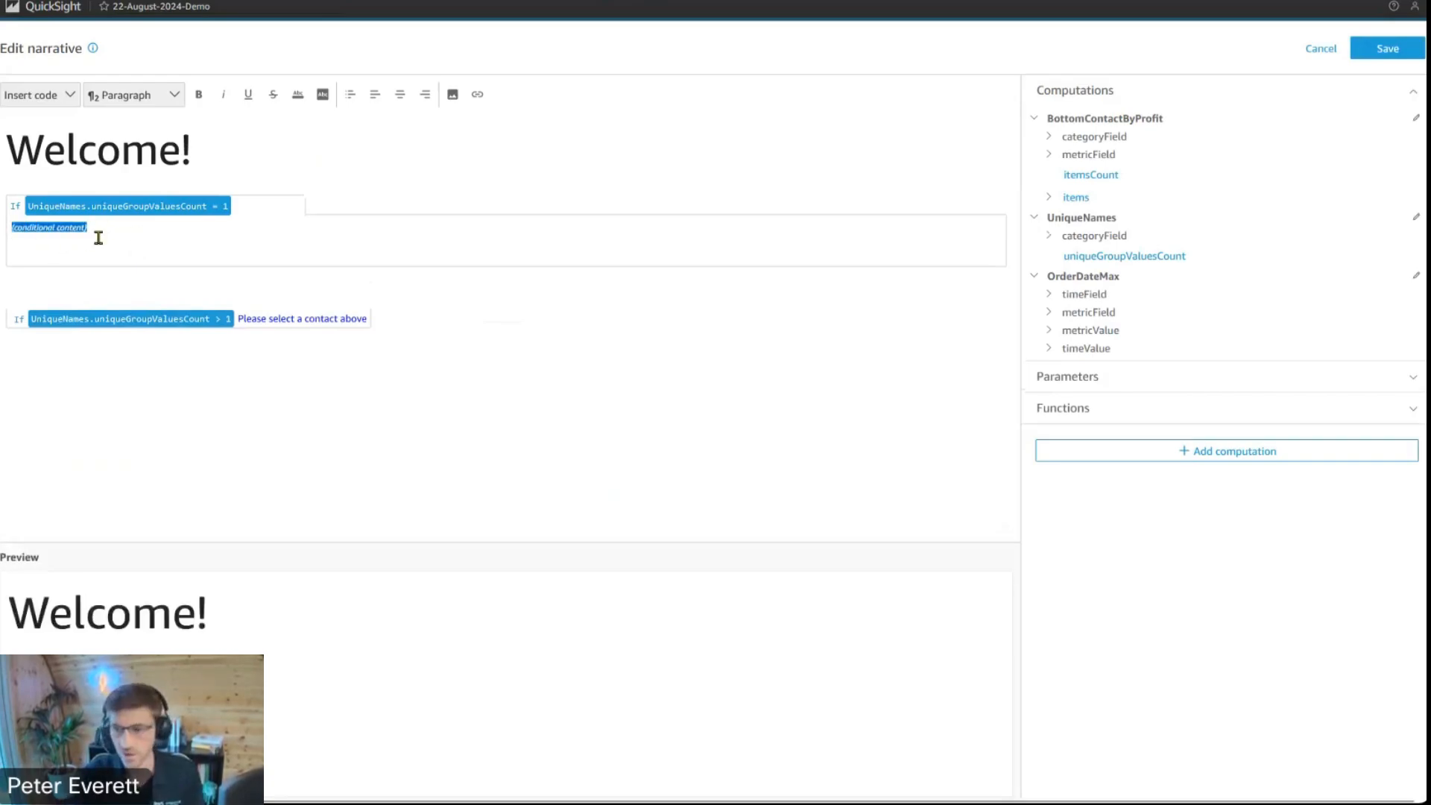
{"action": "left_click", "coordinate": [145, 240]}
{"action": "left_click", "coordinate": [18, 227]}
{"action": "type", "text": "Le"}
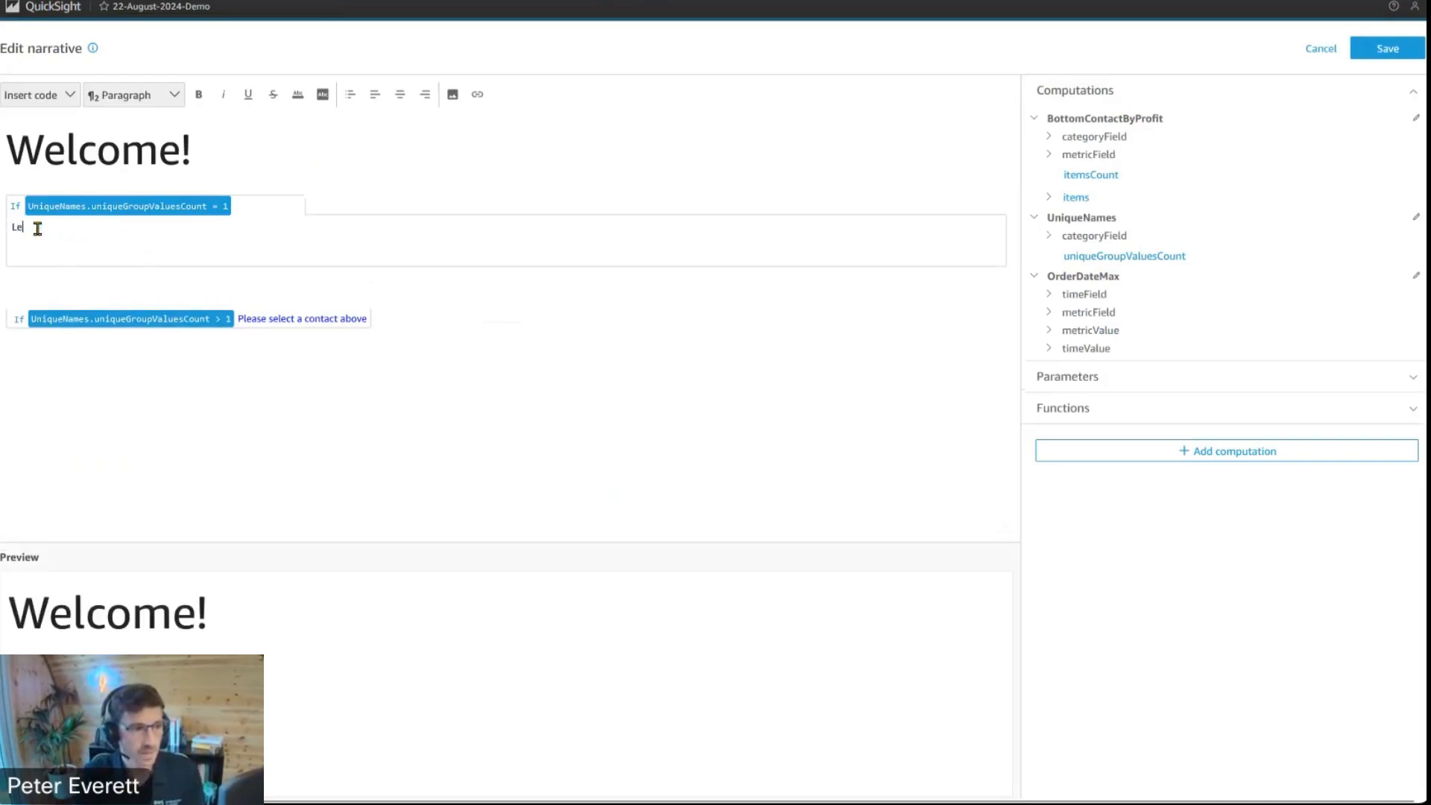
{"action": "type", "text": "t's take a look at"}
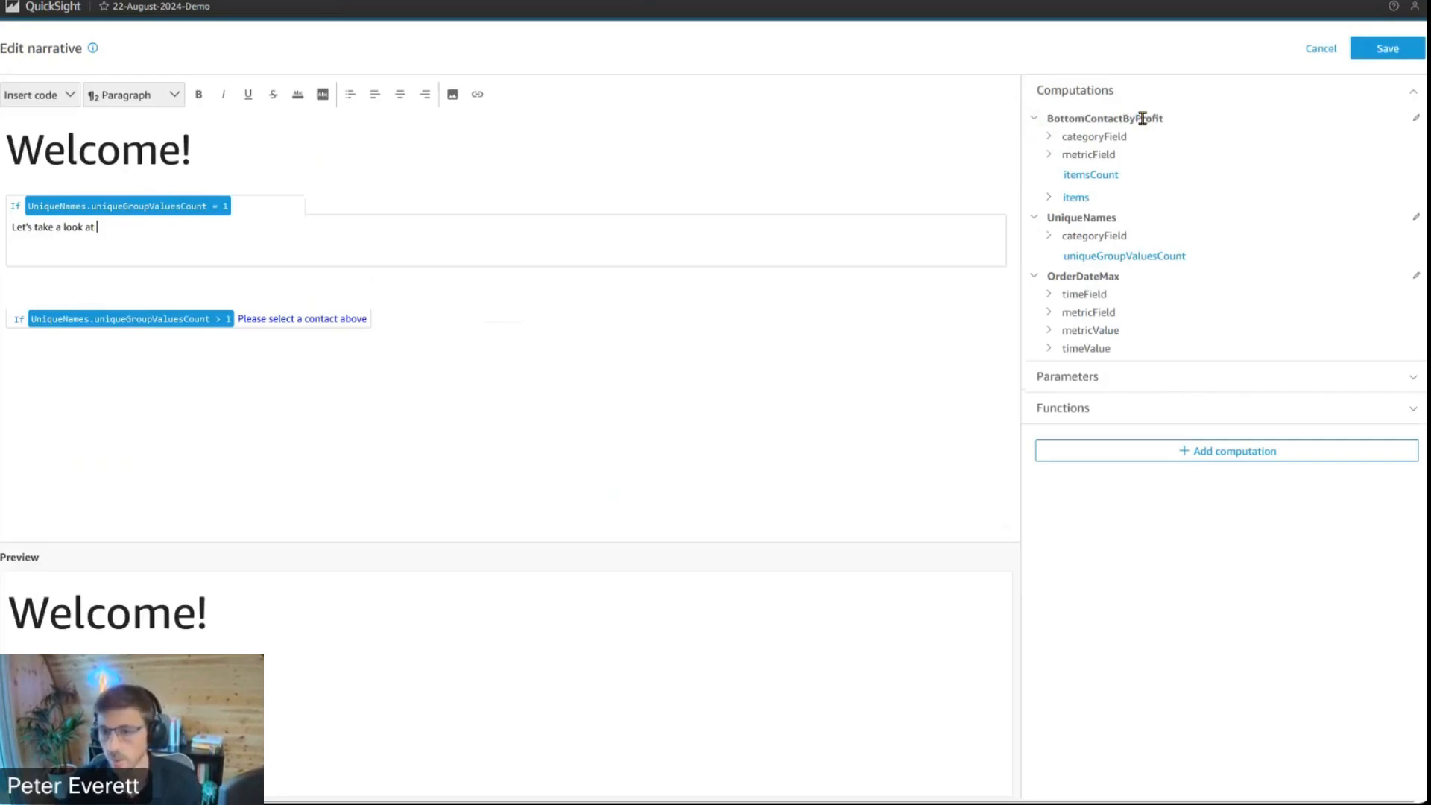
Insert the category value of the BottomContactByProfit items as an expression after "Let's take a look at"
{"action": "left_click", "coordinate": [1049, 199]}
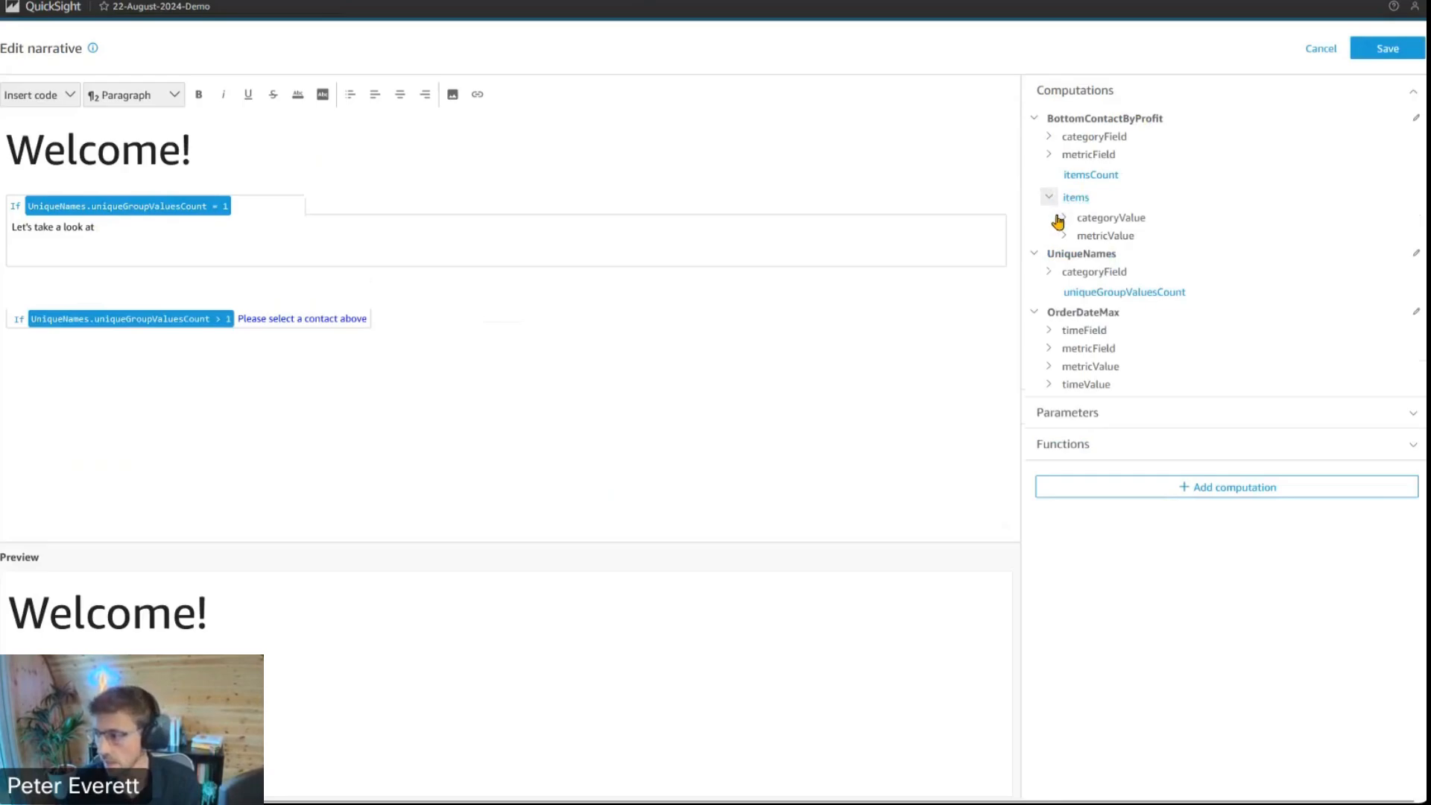
{"action": "left_click", "coordinate": [1063, 218]}
{"action": "left_click", "coordinate": [1104, 239]}
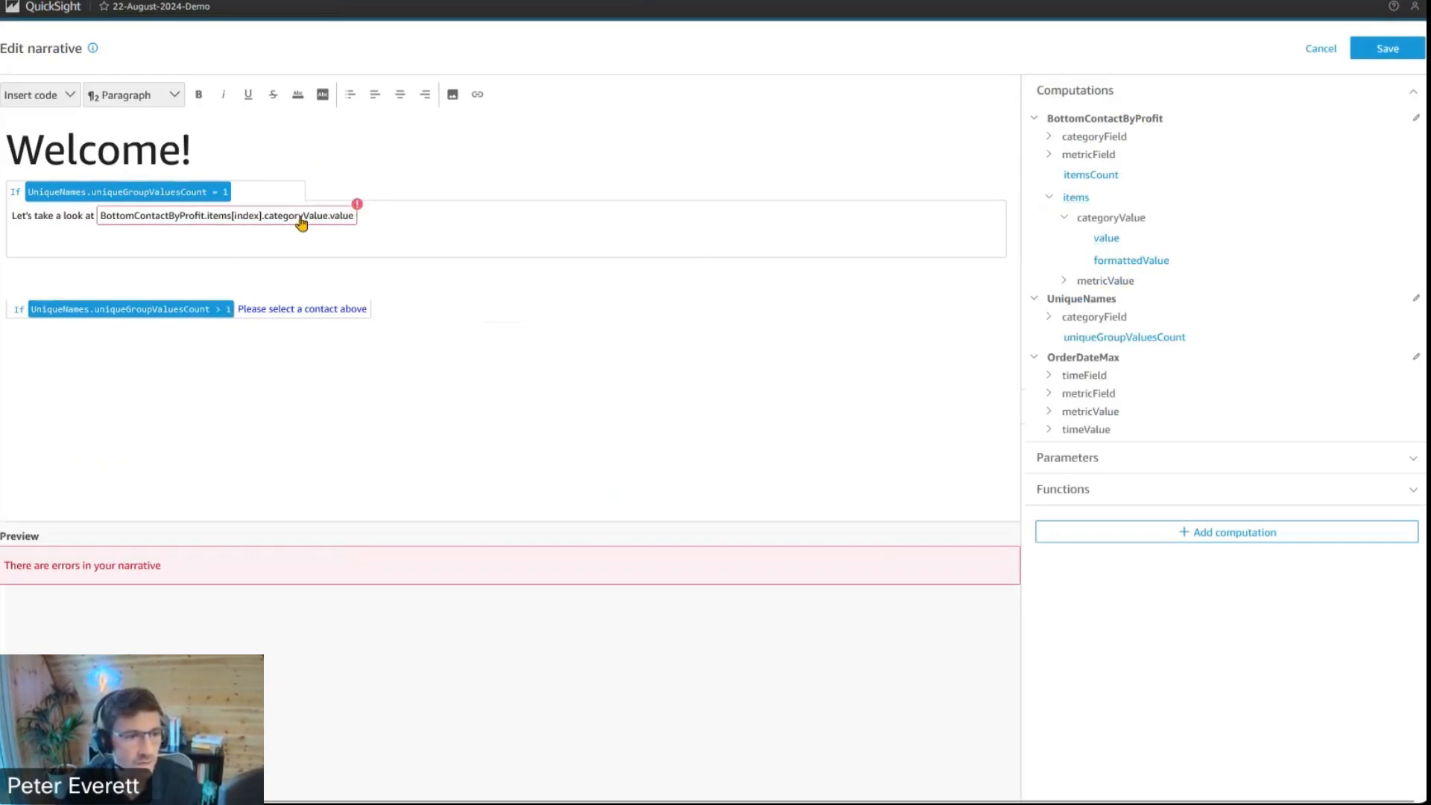
Replace index with 0 in the BottomContactByProfit category value expression and save the expression
{"action": "left_click", "coordinate": [301, 217]}
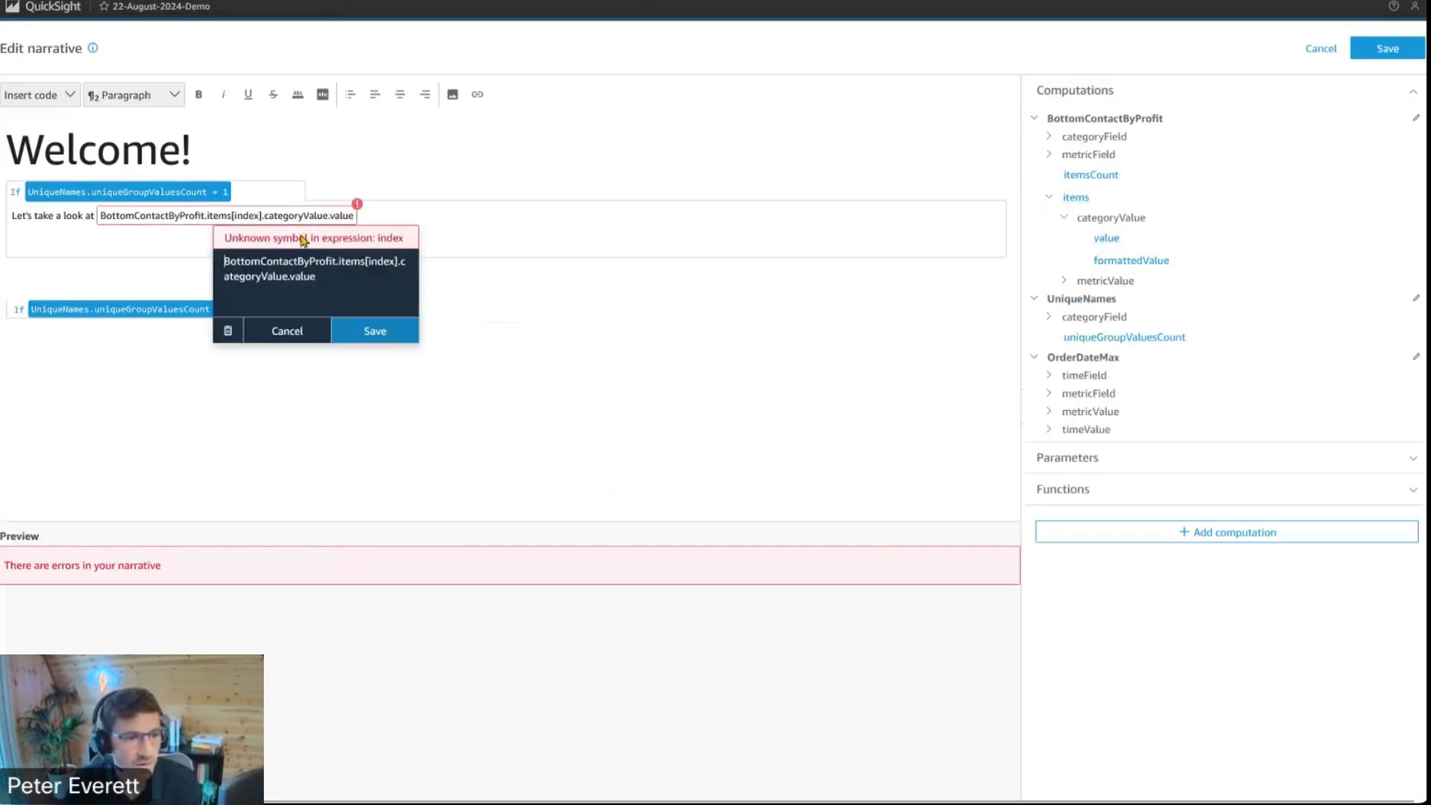
{"action": "double_click", "coordinate": [373, 261]}
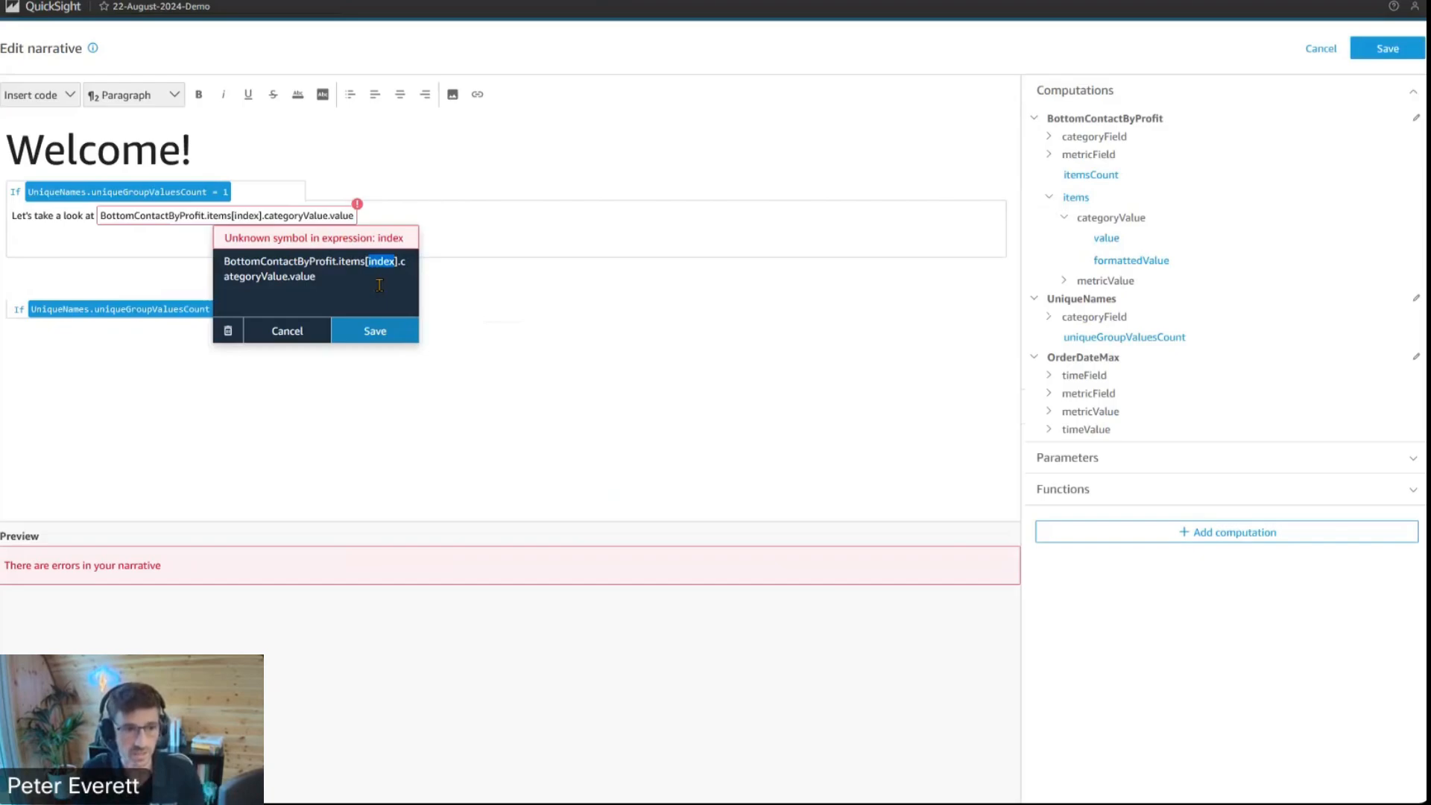
{"action": "type", "text": "0"}
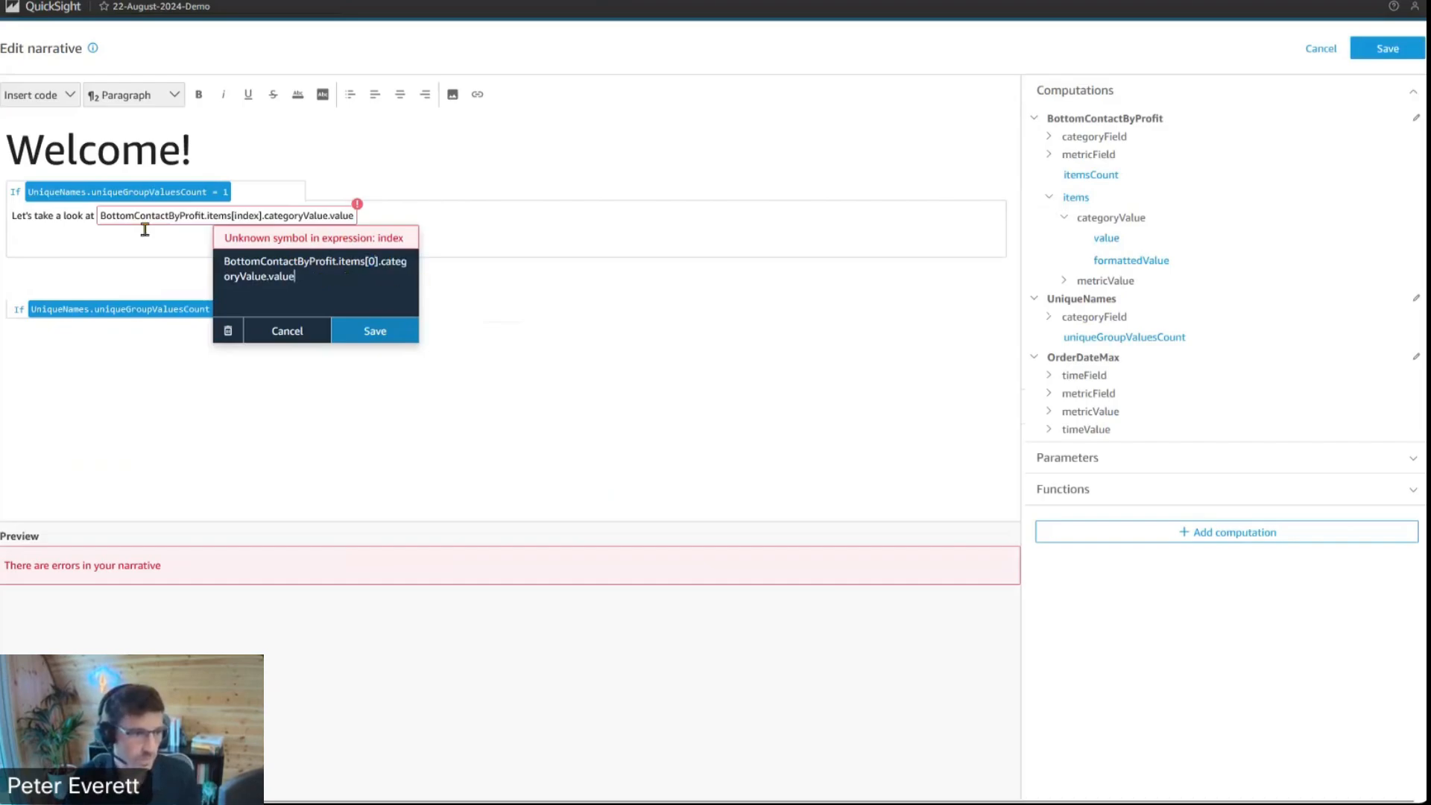
{"action": "left_click", "coordinate": [371, 333]}
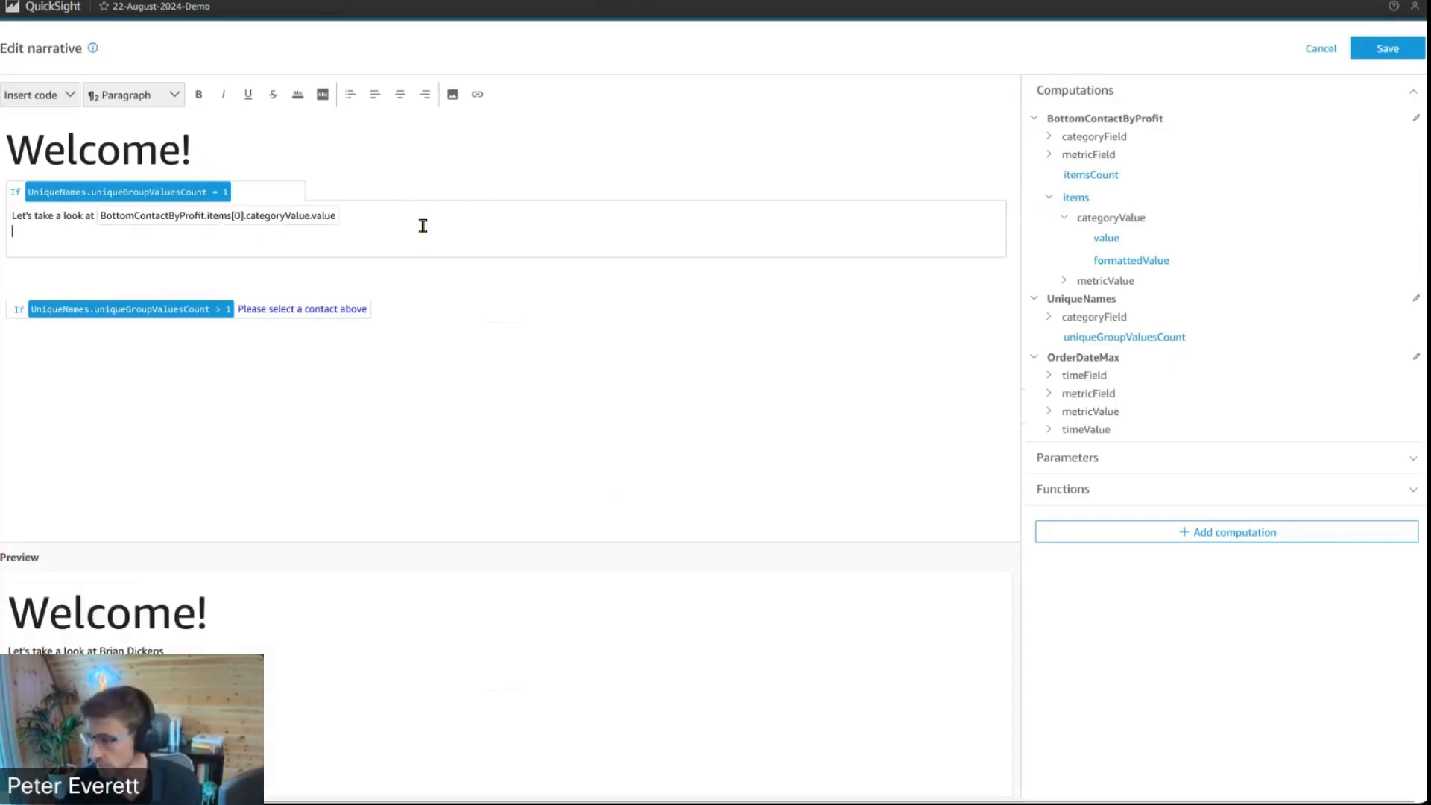
Format the category value expression as a bold large paragraph with the purple text color #9814F6
{"action": "left_click_drag", "start_coordinate": [351, 216], "coordinate": [37, 214]}
{"action": "left_click", "coordinate": [179, 96]}
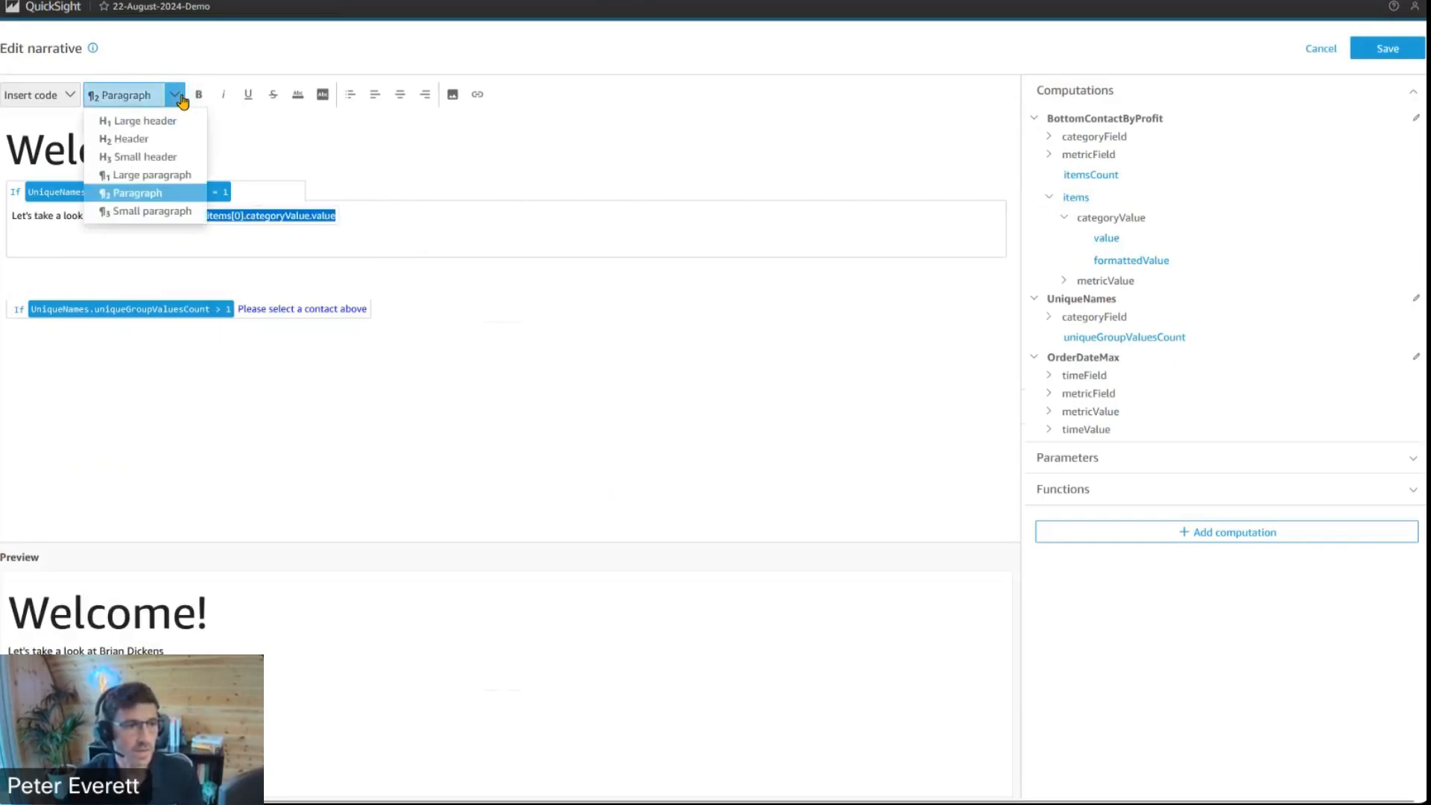
{"action": "left_click", "coordinate": [190, 173]}
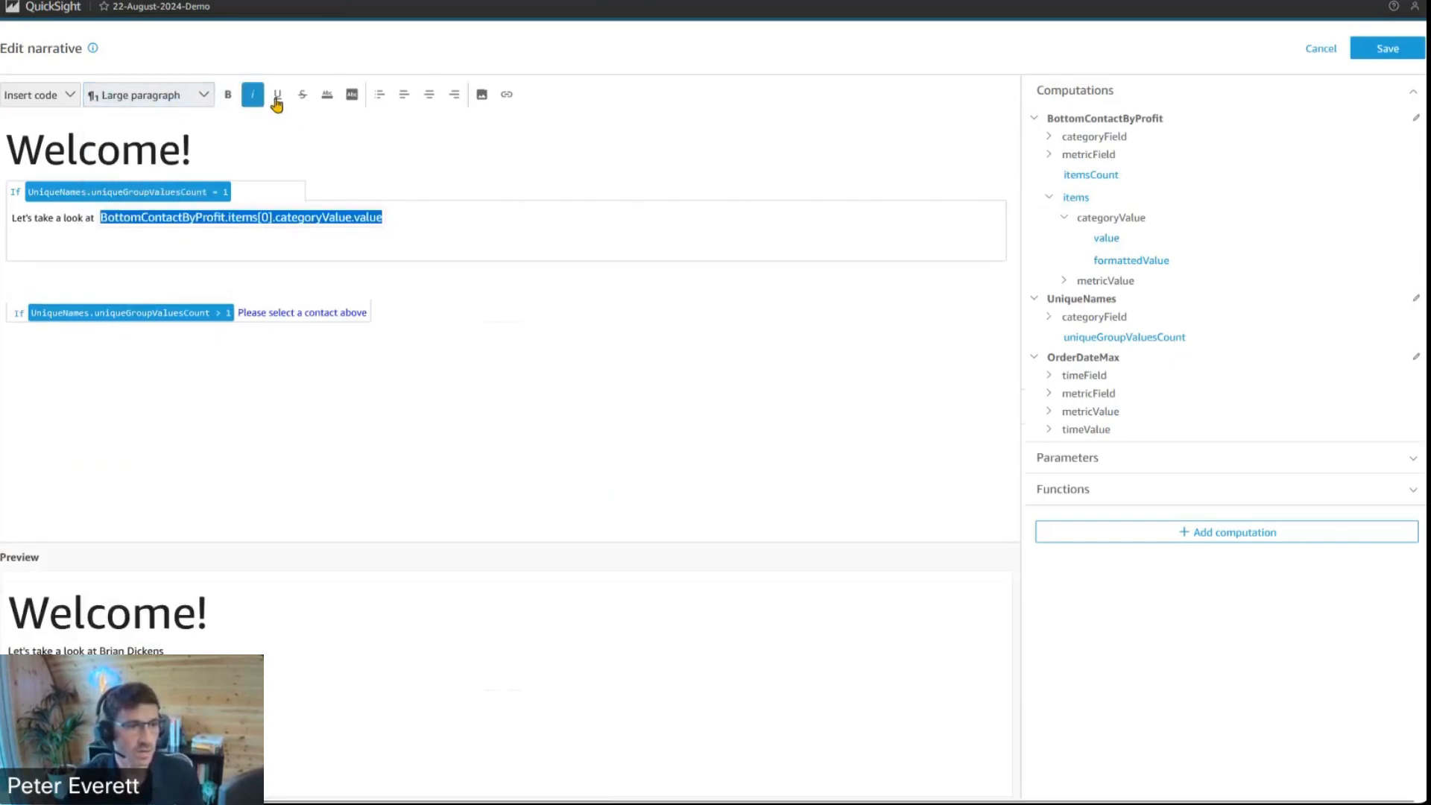
{"action": "left_click", "coordinate": [327, 97]}
{"action": "left_click", "coordinate": [699, 351]}
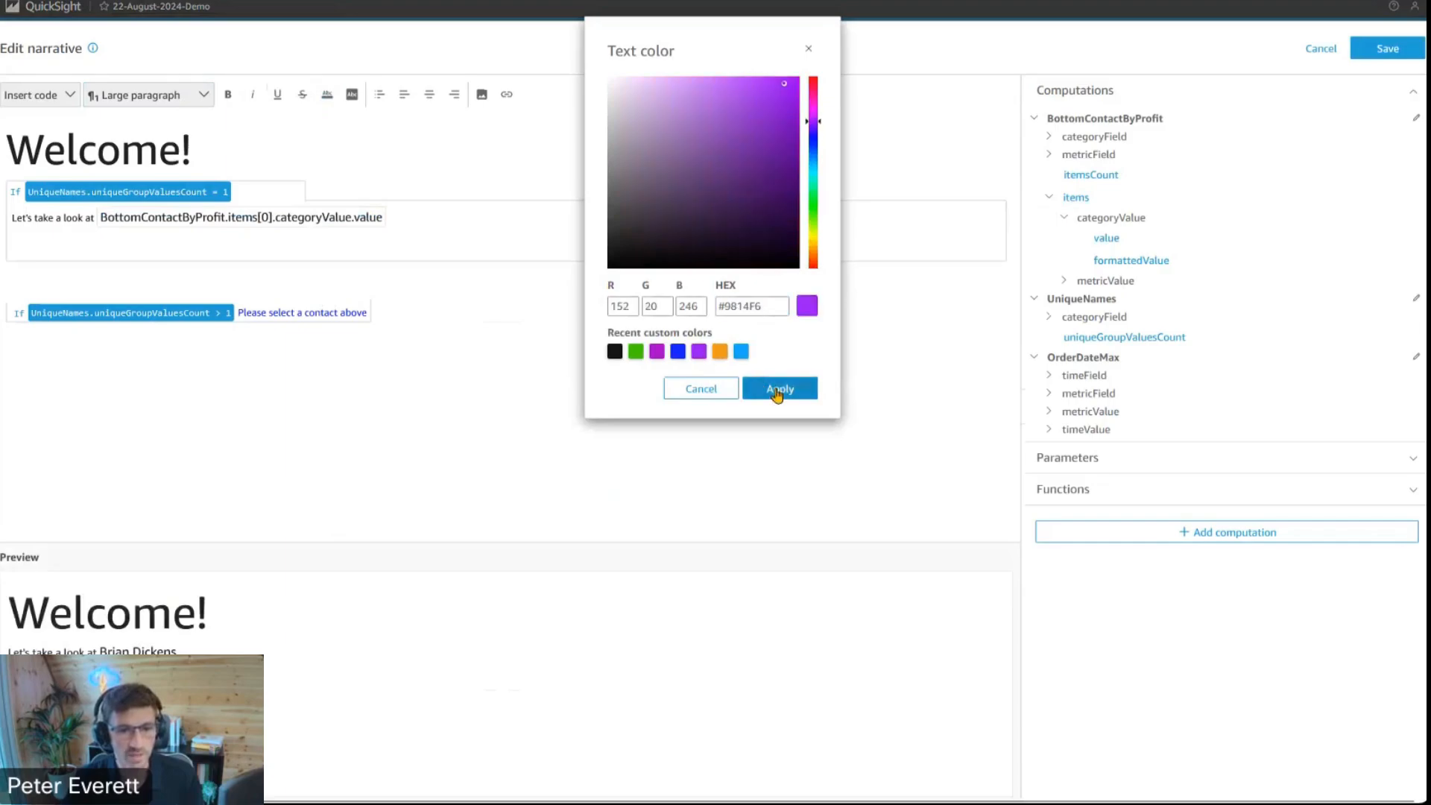
{"action": "left_click", "coordinate": [778, 387]}
Format "Let's take a look at" as a large paragraph in light blue and save the narrative
{"action": "left_click", "coordinate": [52, 243]}
{"action": "left_click_drag", "start_coordinate": [12, 217], "coordinate": [95, 217]}
{"action": "left_click", "coordinate": [179, 95]}
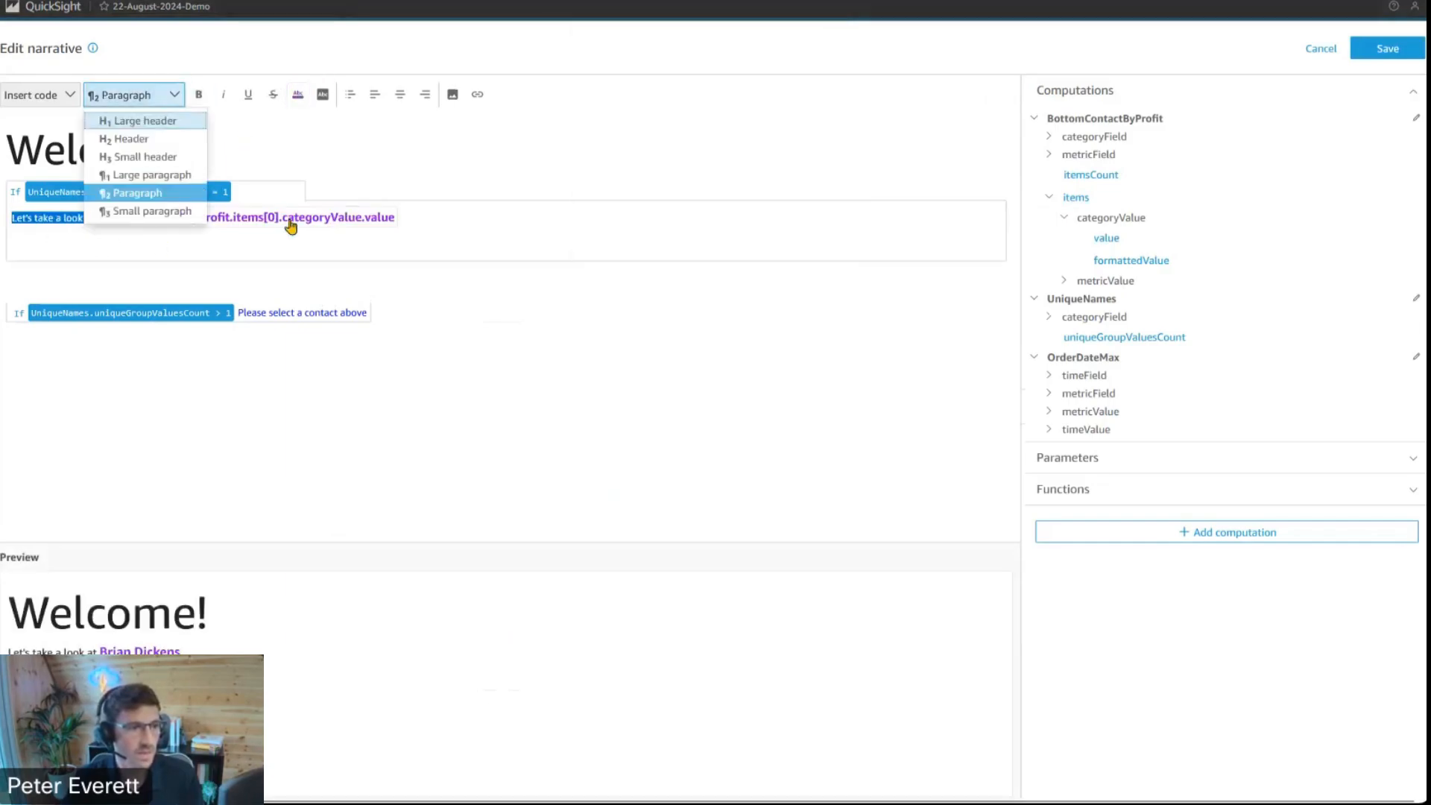
{"action": "left_click", "coordinate": [183, 173]}
{"action": "left_click", "coordinate": [327, 95]}
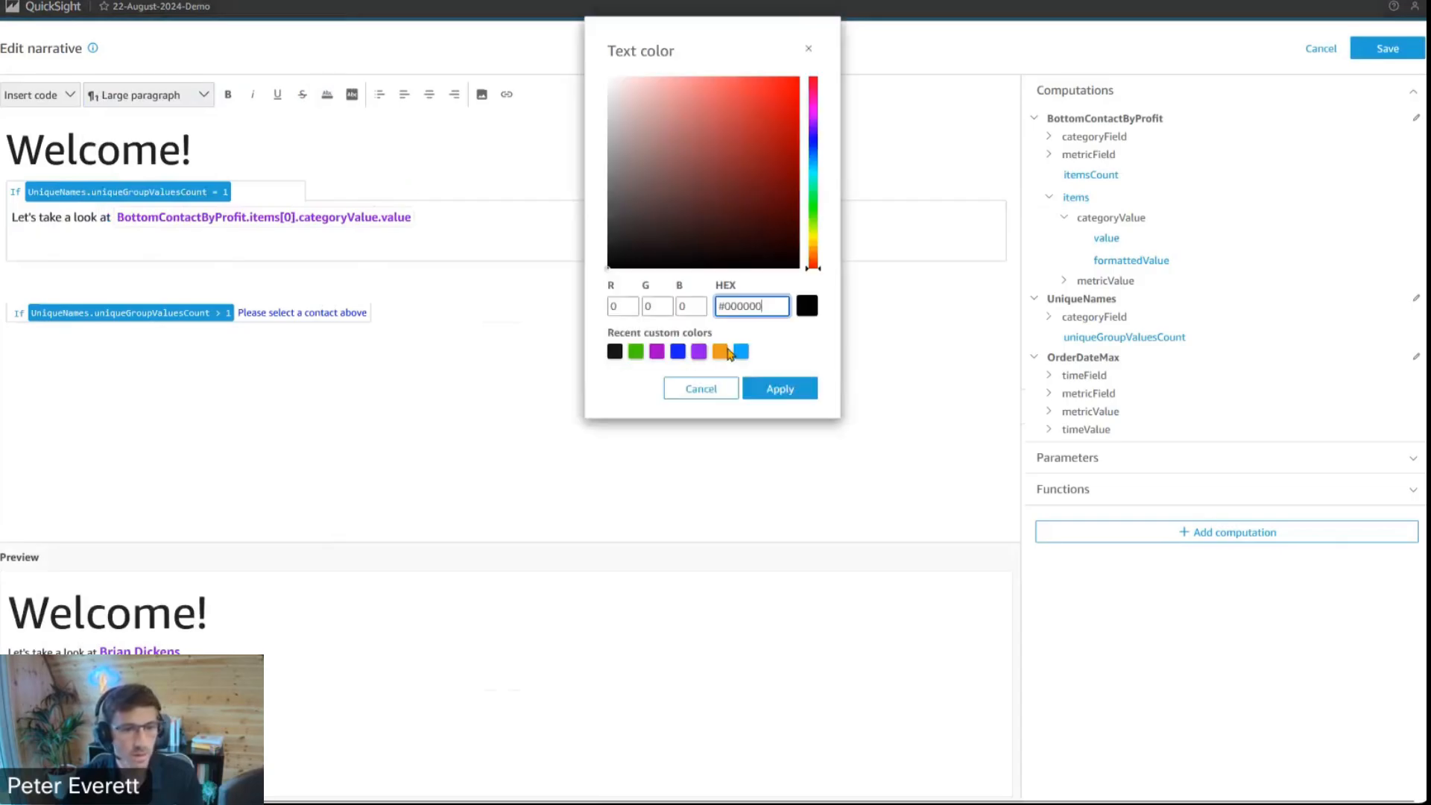
{"action": "left_click", "coordinate": [737, 354]}
{"action": "left_click", "coordinate": [777, 388]}
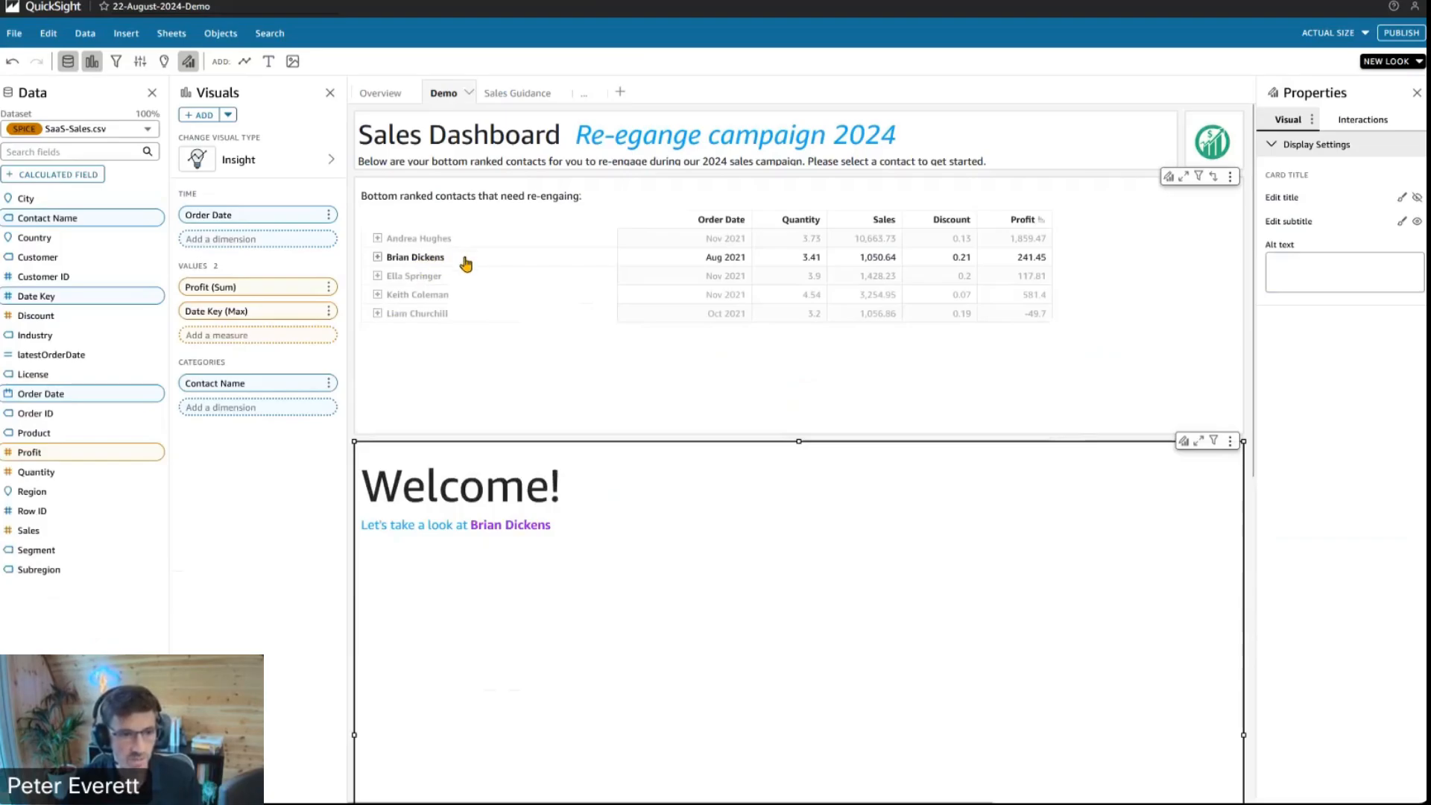
Clear the contact selection in the pivot table and reselect the second contact to check how the narrative responds
{"action": "left_click", "coordinate": [651, 358]}
{"action": "left_click", "coordinate": [449, 259]}
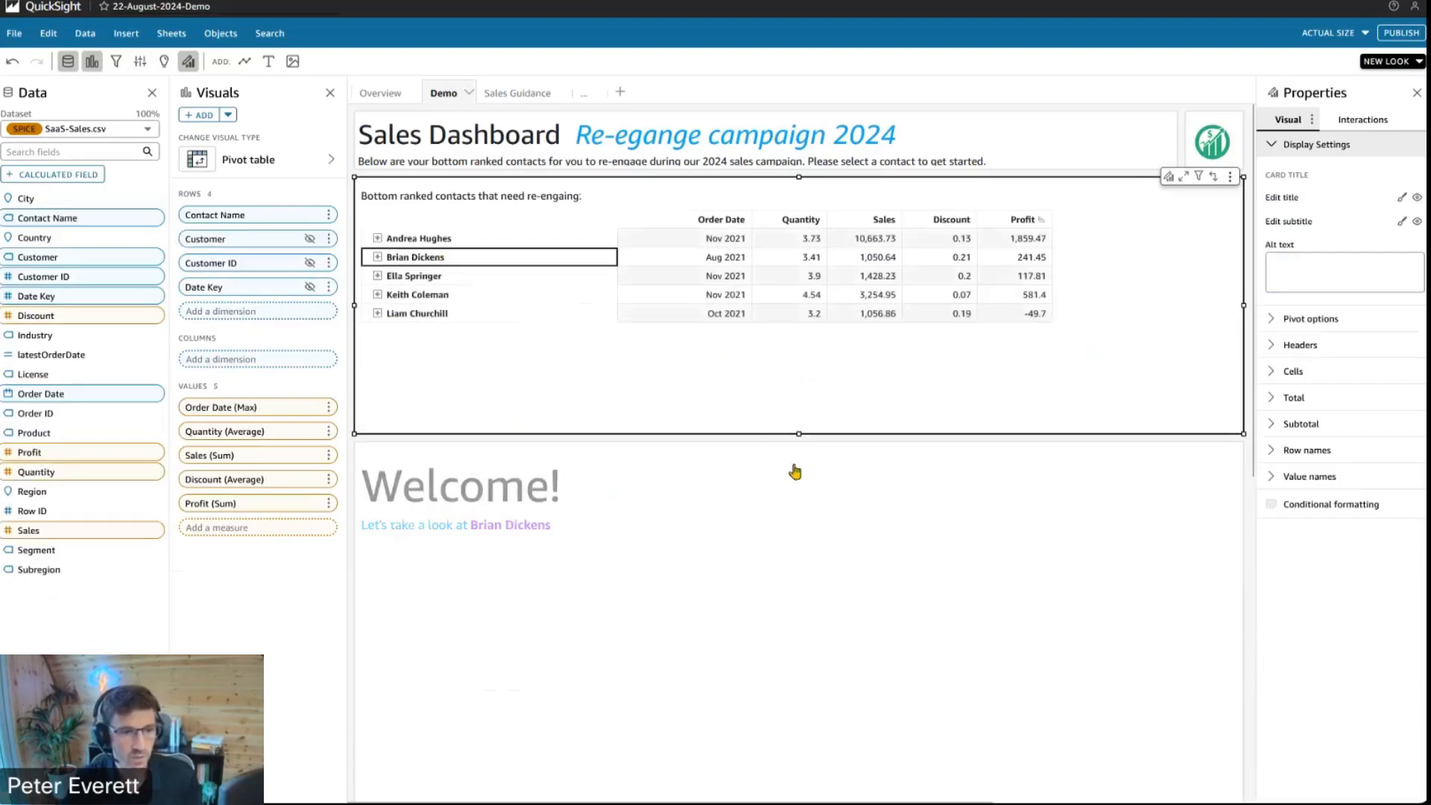
{"action": "left_click", "coordinate": [451, 258]}
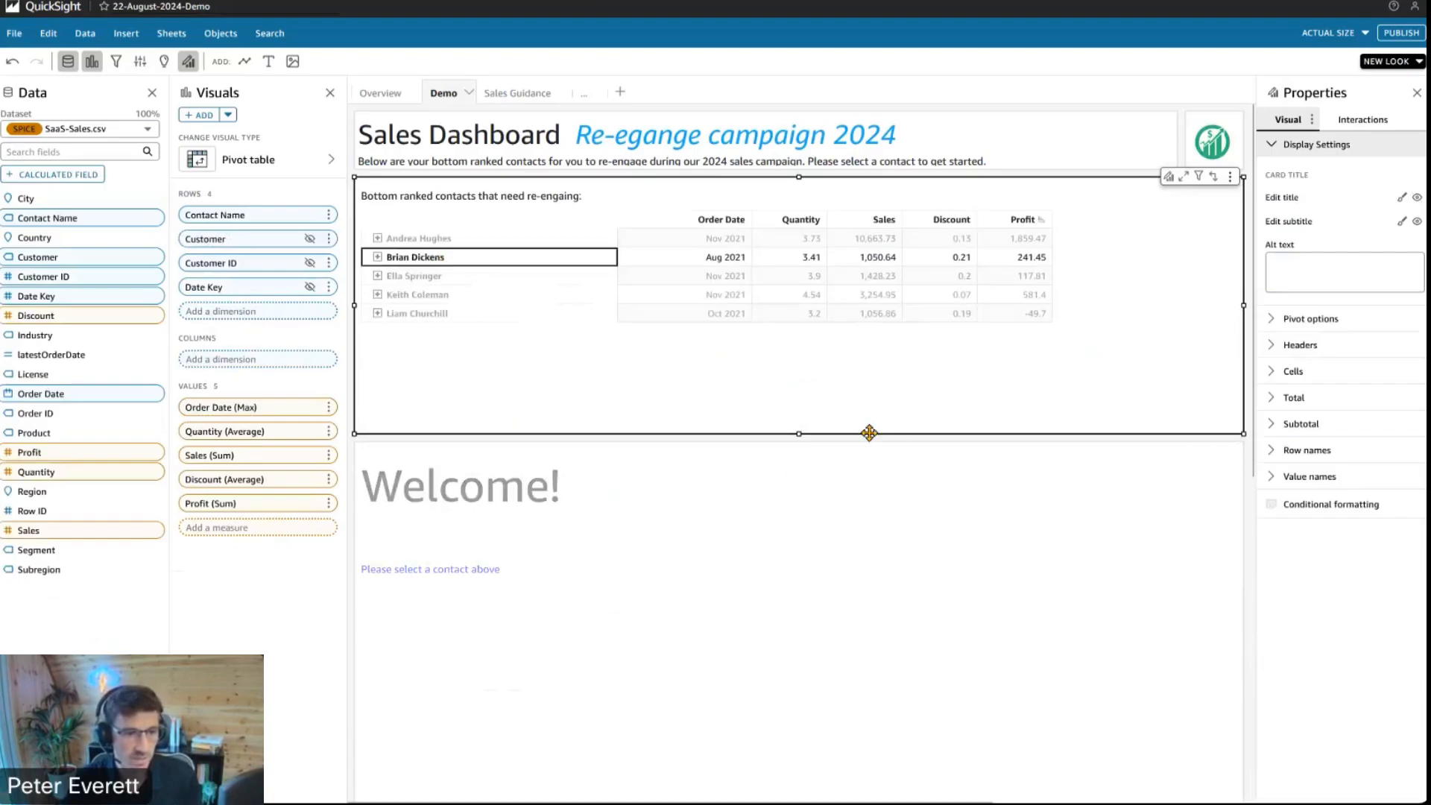
Reopen the insight's narrative and insert an empty expression on the line below "Let's take a look at" in the block IF
{"action": "left_click", "coordinate": [1231, 441]}
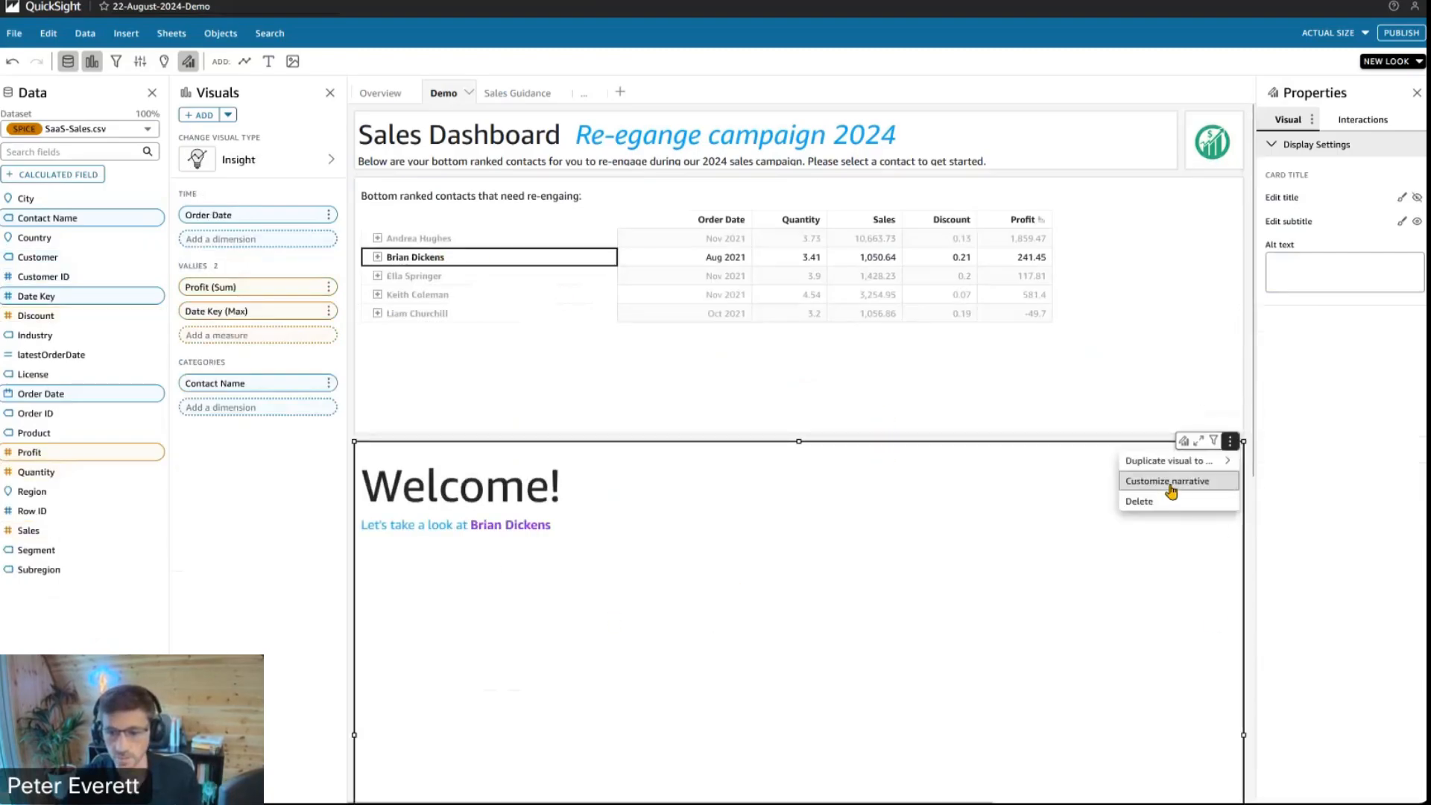
{"action": "left_click", "coordinate": [1173, 493]}
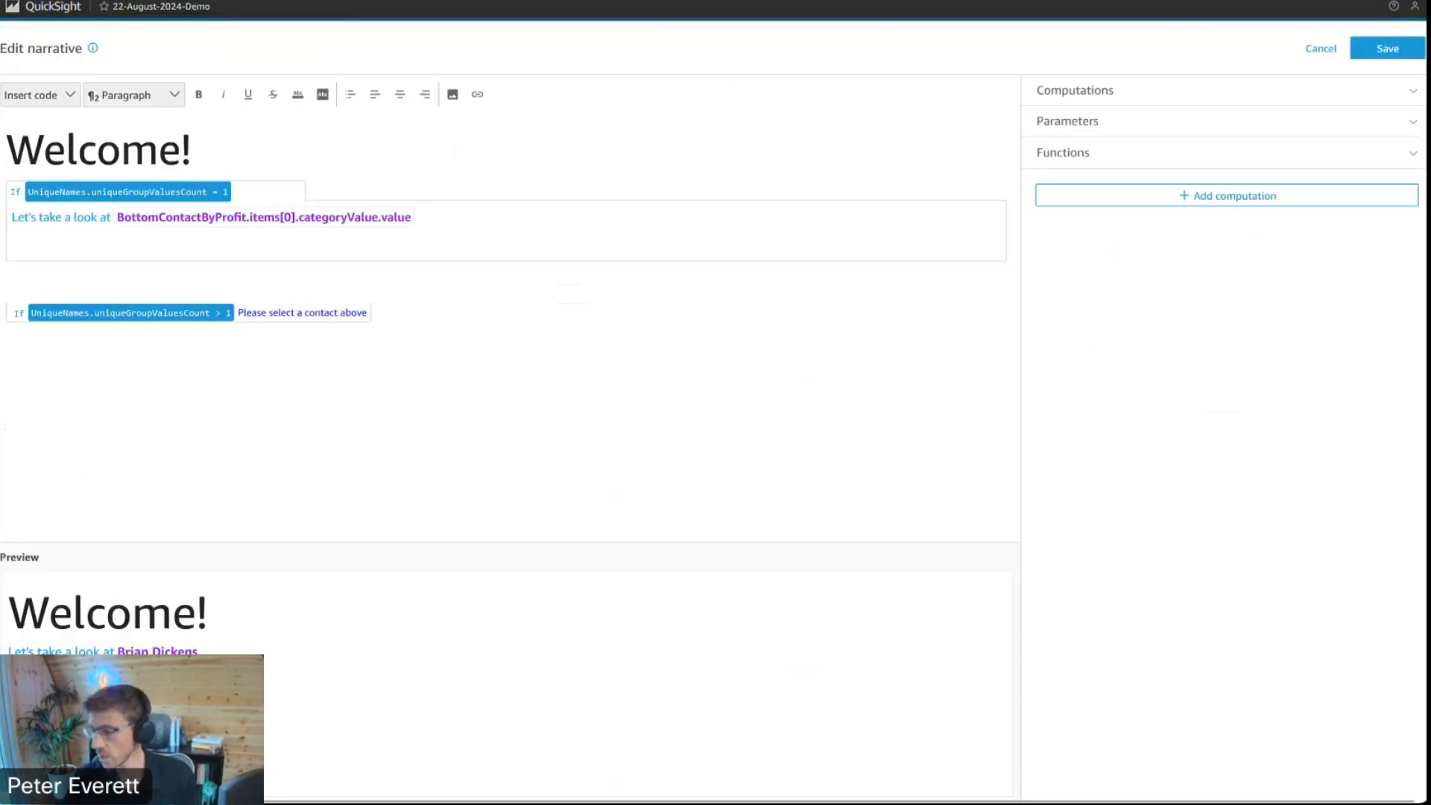
{"action": "left_click", "coordinate": [483, 242]}
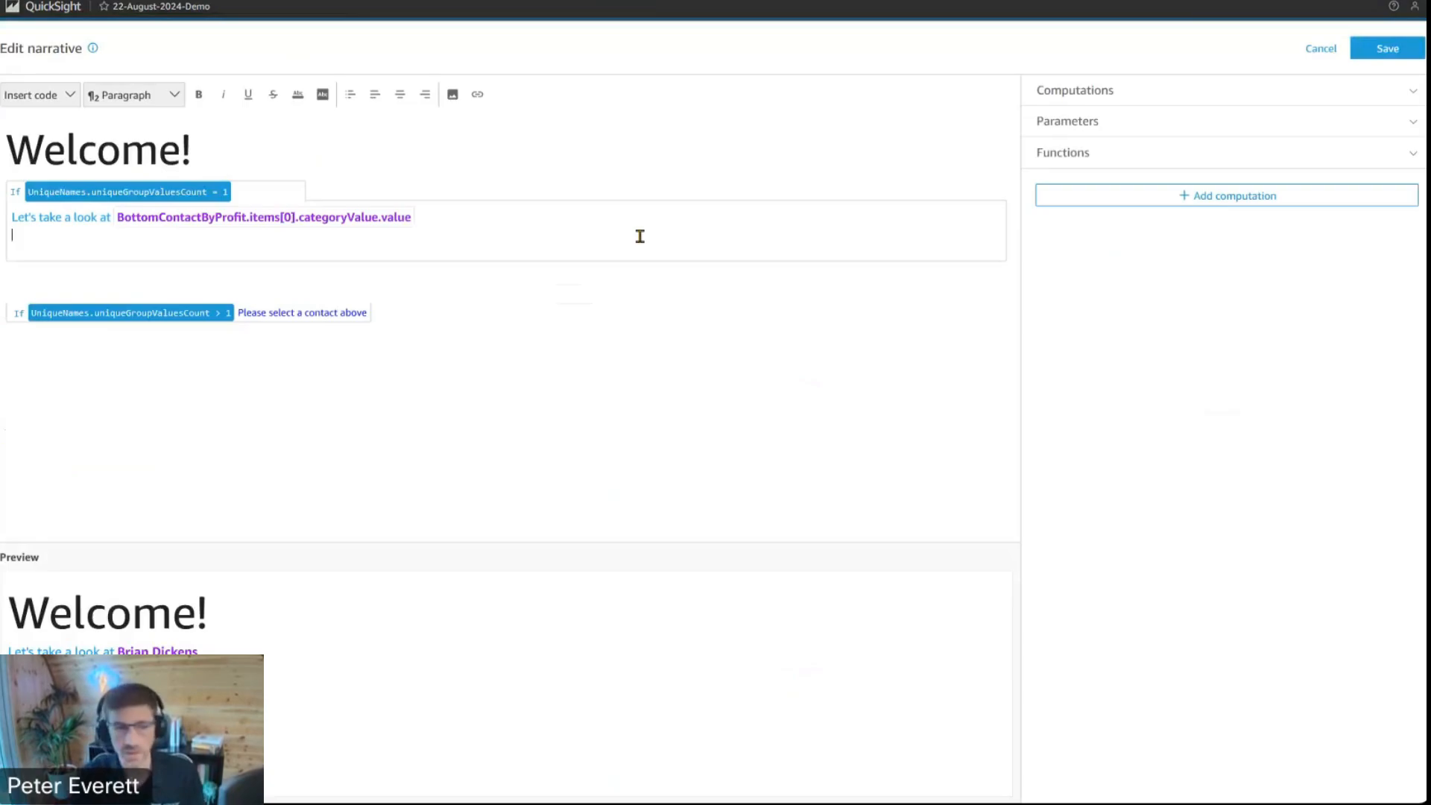
{"action": "left_click", "coordinate": [69, 95]}
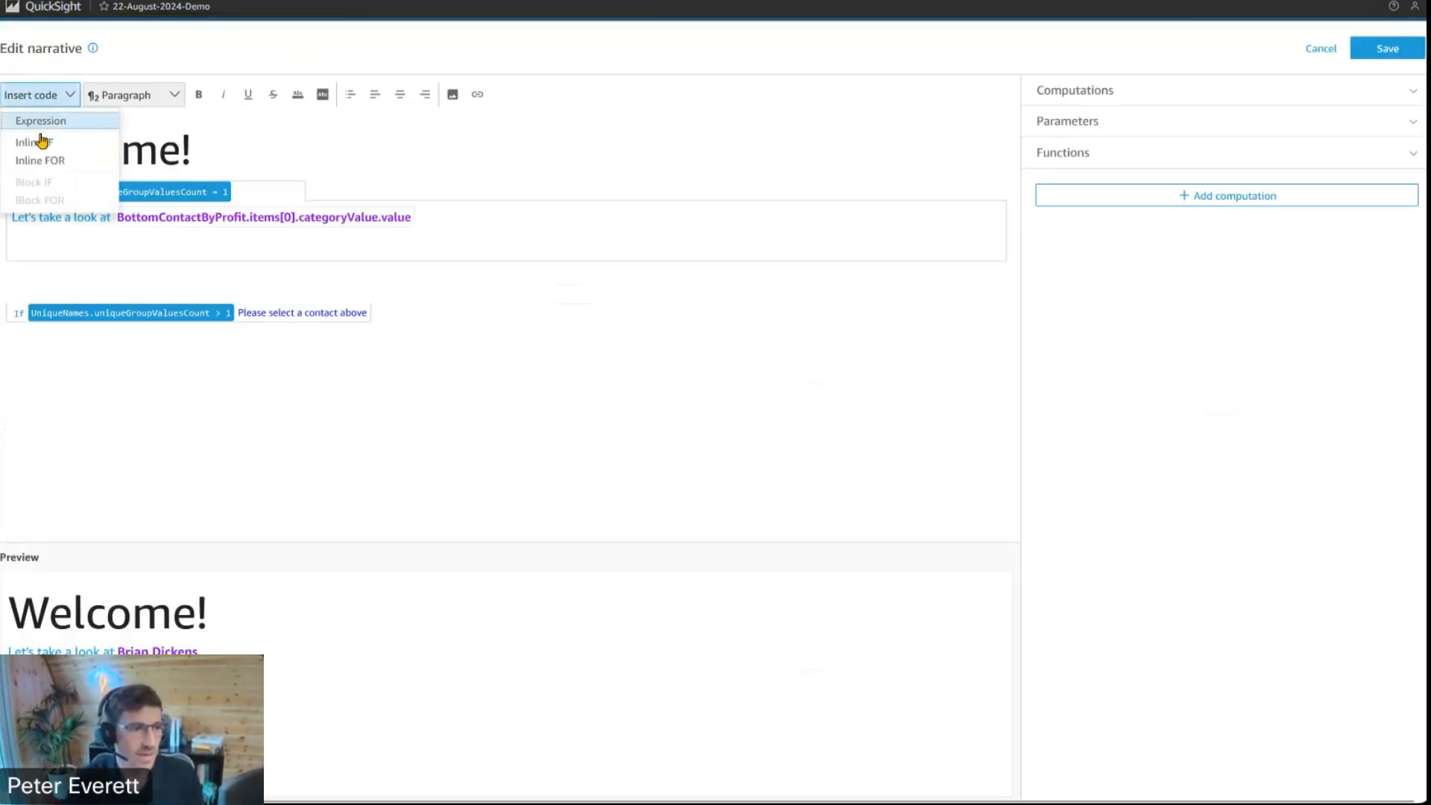
{"action": "left_click", "coordinate": [41, 121]}
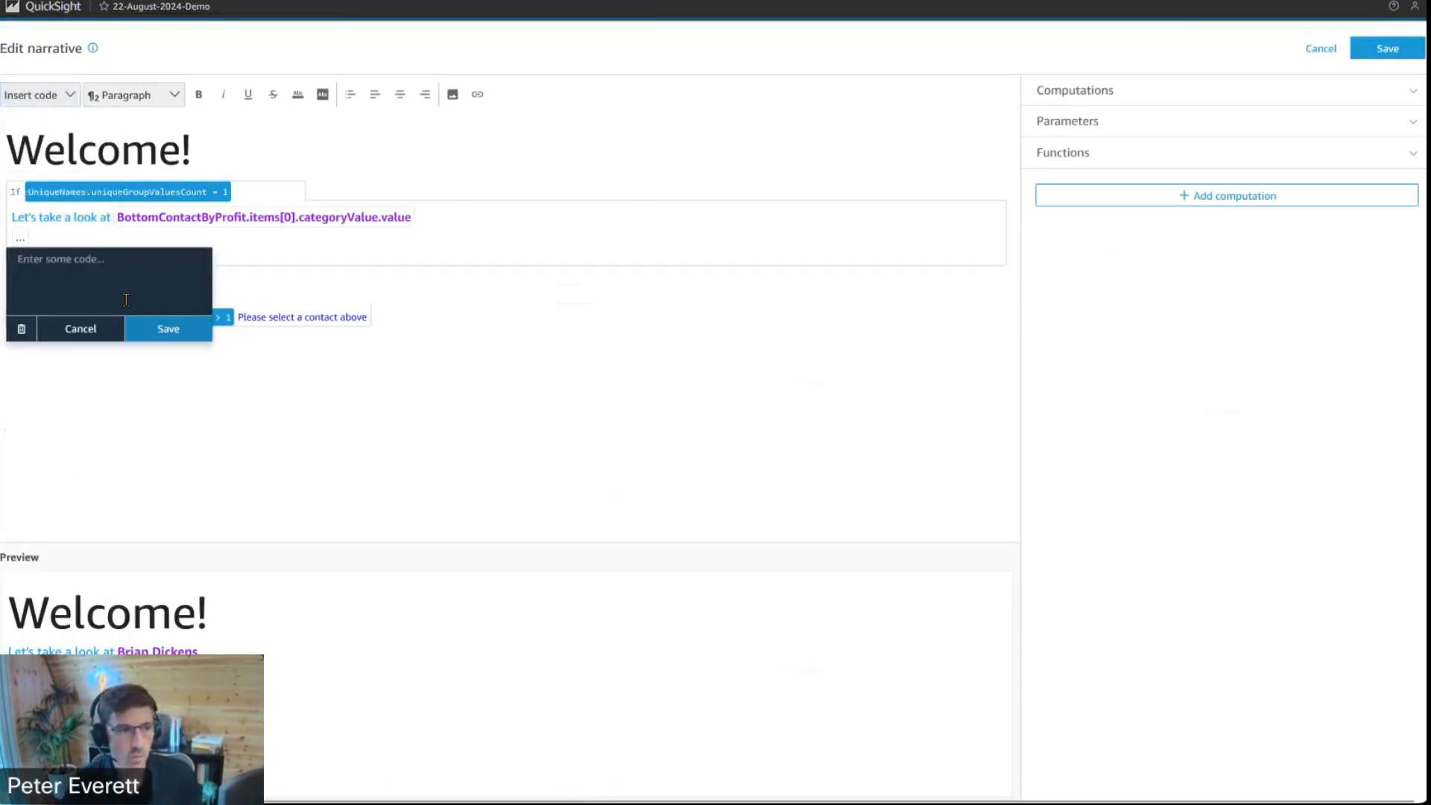
Browse the list of functions available for narrative expressions
{"action": "left_click", "coordinate": [1261, 153]}
{"action": "scroll", "coordinate": [1103, 723], "scroll_direction": "down", "scroll_amount": 5}
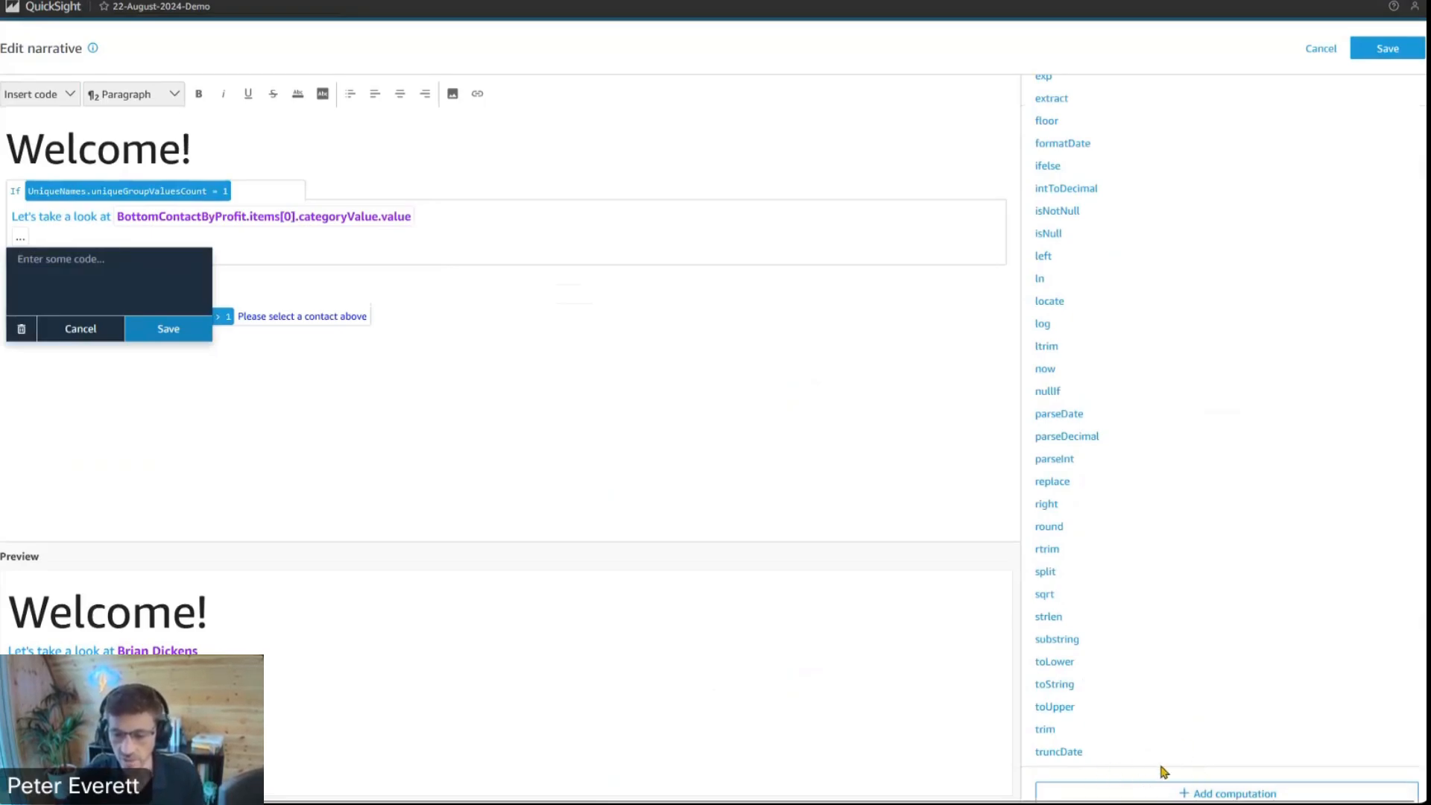
{"action": "scroll", "coordinate": [1128, 729], "scroll_direction": "up", "scroll_amount": 5}
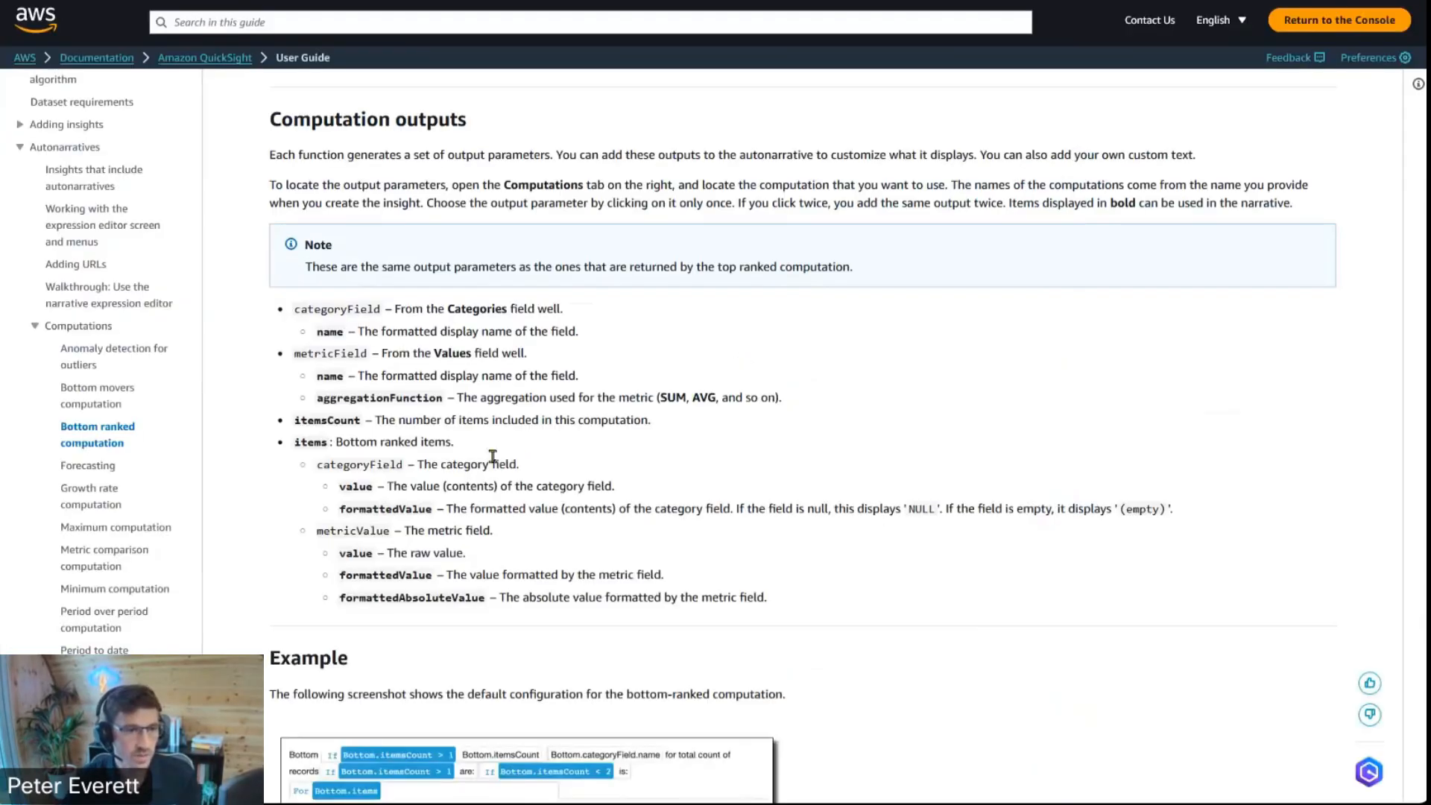
Switch to the Amazon QuickSight User Guide and browse the Functions list under Preparing data, Adding calculations, Functions and operators
{"action": "left_click", "coordinate": [36, 326]}
{"action": "scroll", "coordinate": [75, 401], "scroll_direction": "up", "scroll_amount": 6}
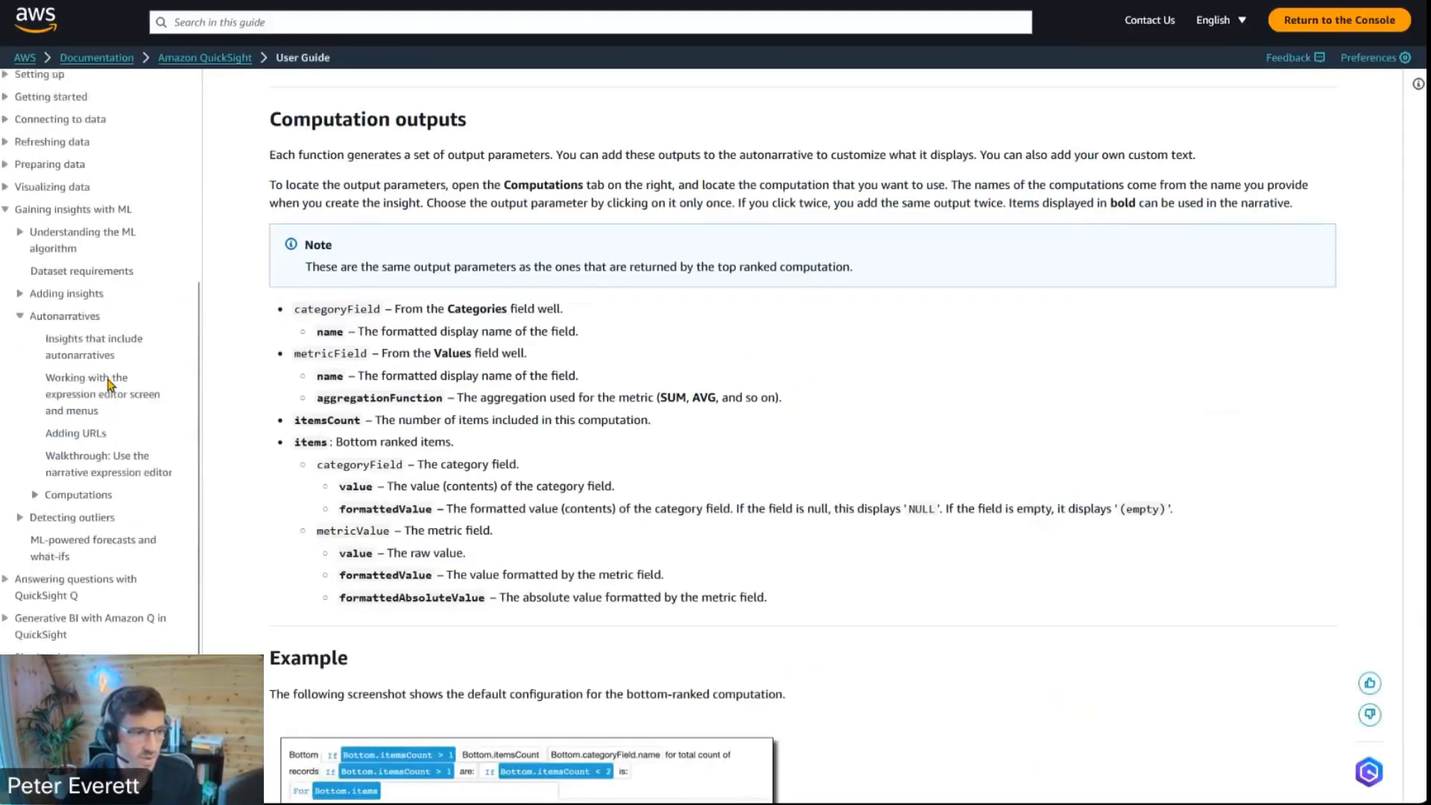
{"action": "scroll", "coordinate": [115, 413], "scroll_direction": "down", "scroll_amount": 1}
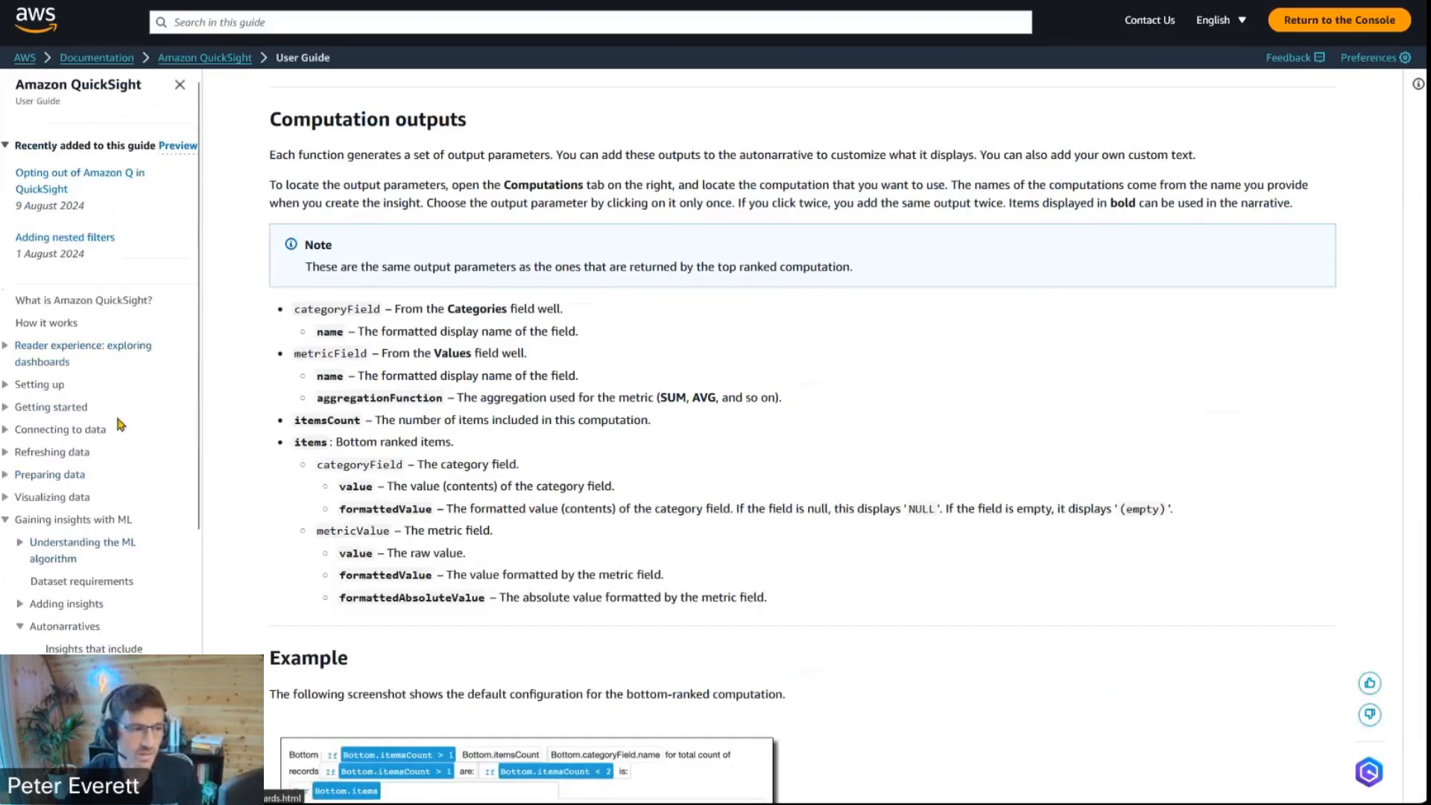
{"action": "left_click", "coordinate": [4, 401]}
{"action": "scroll", "coordinate": [4, 401], "scroll_direction": "down", "scroll_amount": 1}
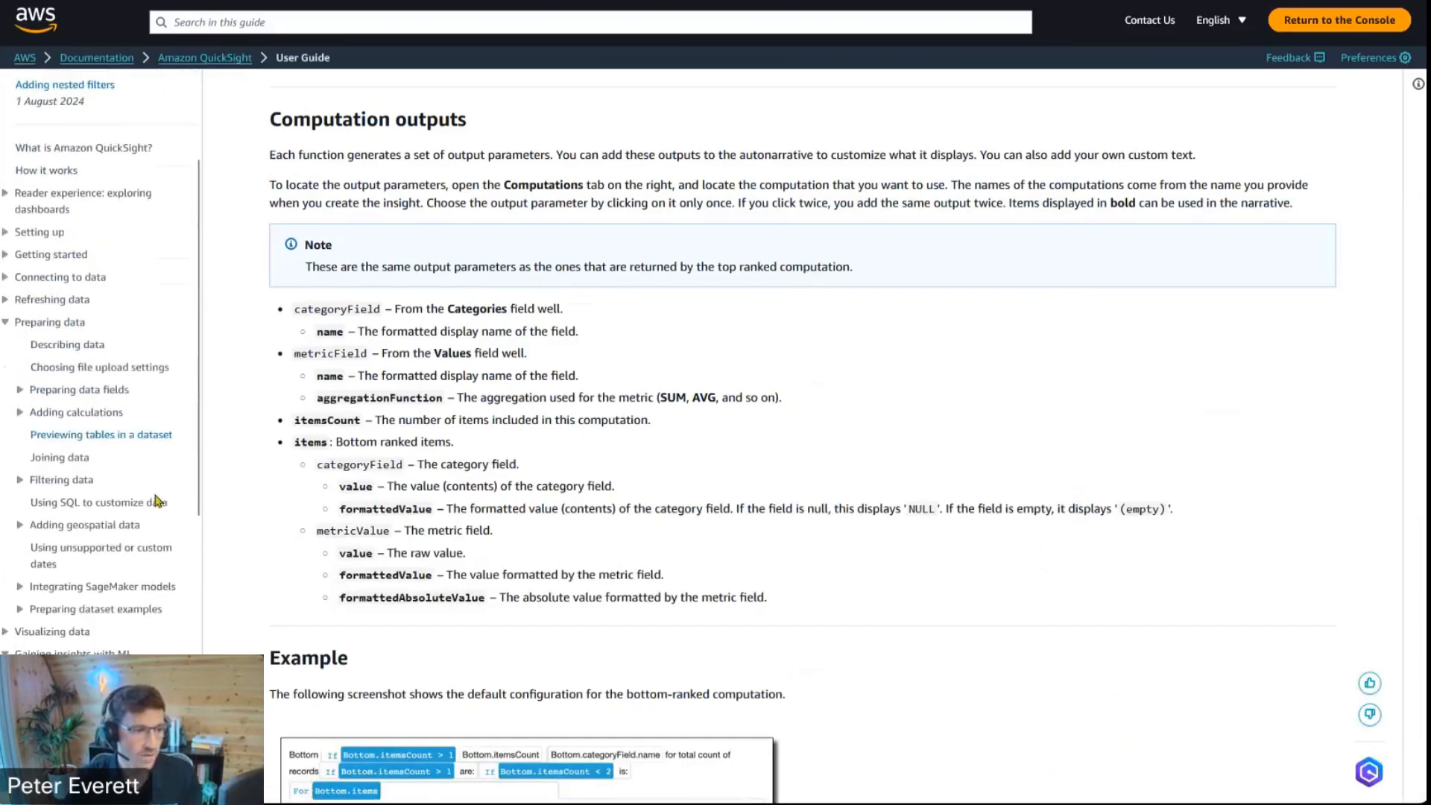
{"action": "left_click", "coordinate": [19, 410]}
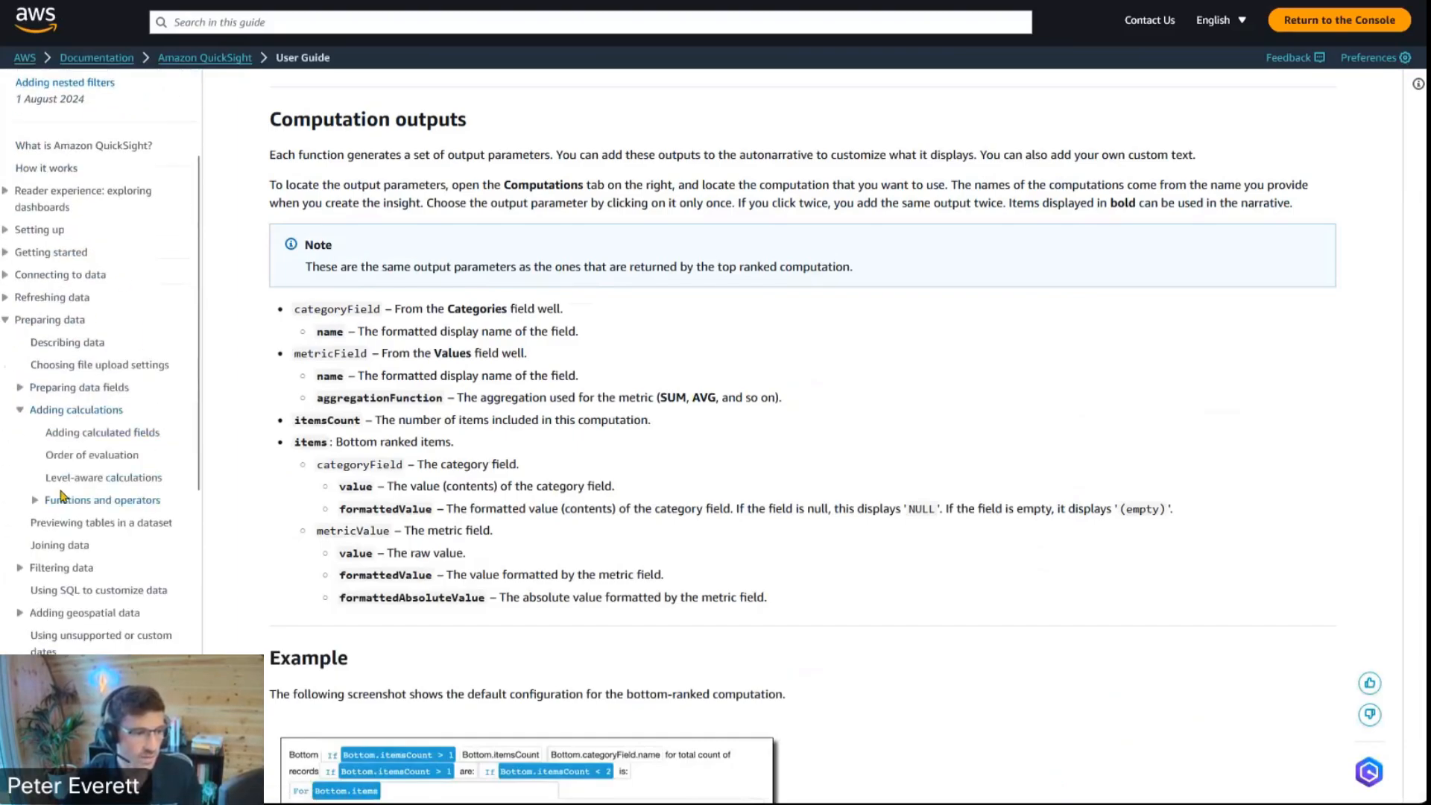
{"action": "left_click", "coordinate": [34, 500]}
{"action": "left_click", "coordinate": [84, 569]}
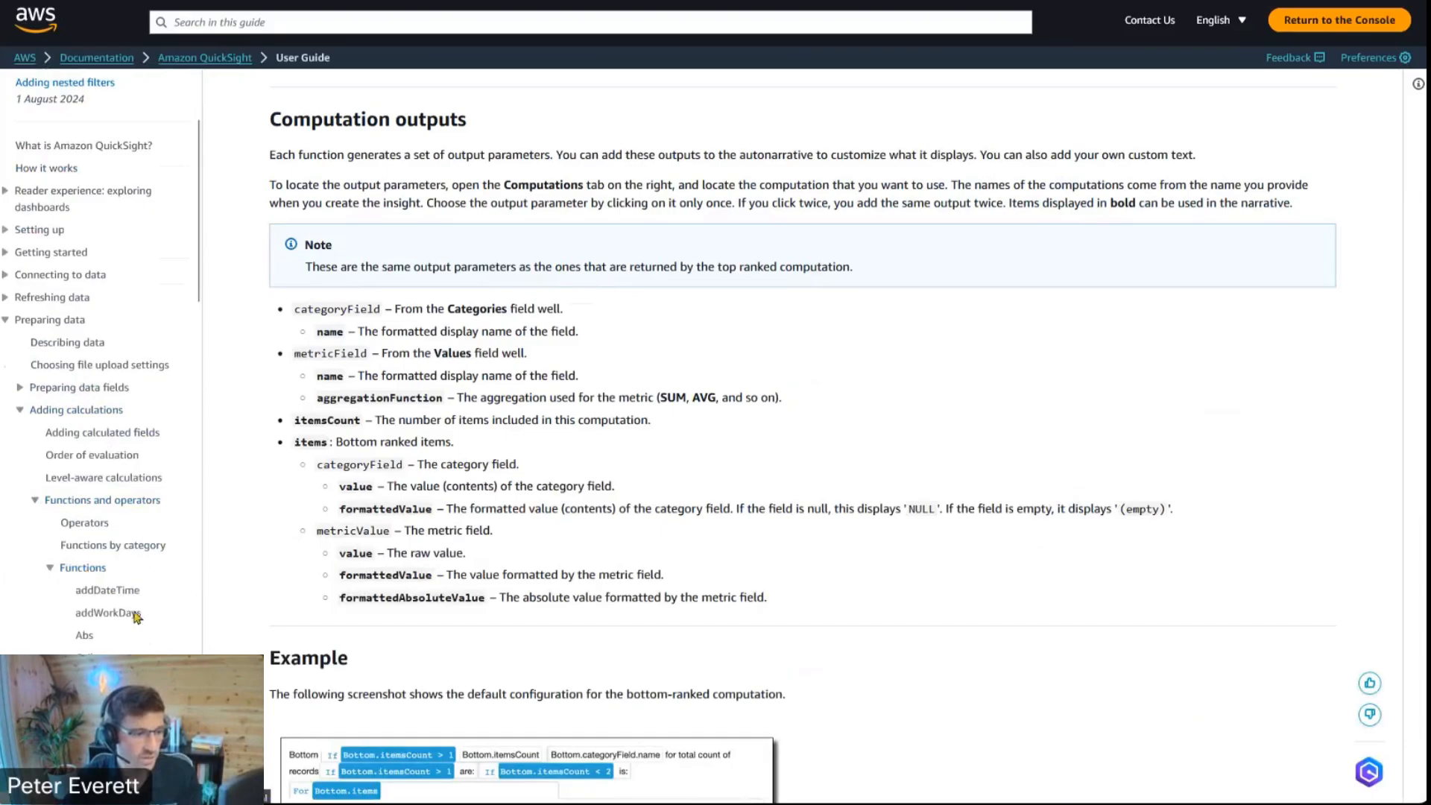
{"action": "scroll", "coordinate": [135, 581], "scroll_direction": "down", "scroll_amount": 1}
{"action": "scroll", "coordinate": [464, 473], "scroll_direction": "down", "scroll_amount": 7}
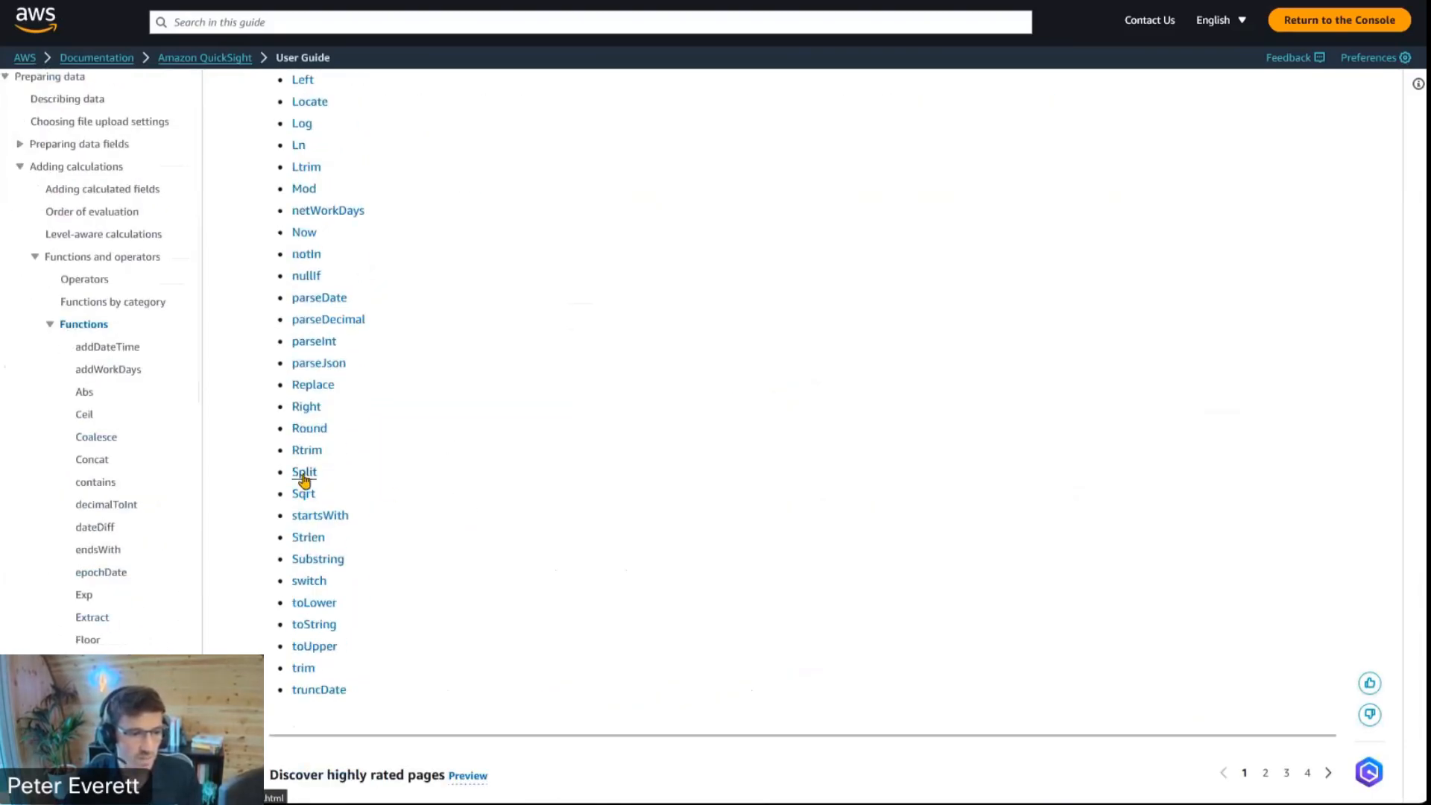
Open the Split function's documentation and examine its syntax and arguments
{"action": "left_click", "coordinate": [304, 476]}
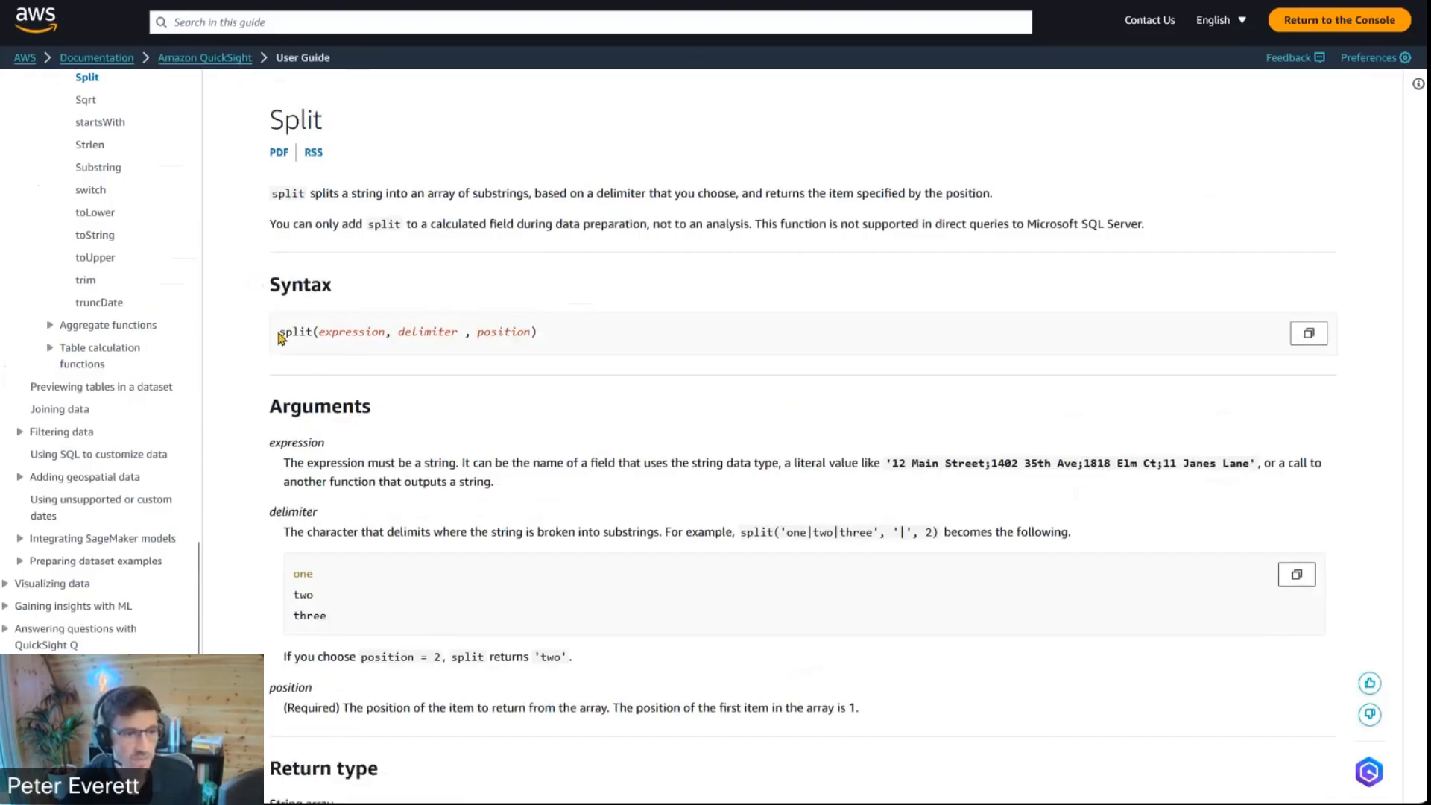
{"action": "left_click_drag", "start_coordinate": [280, 332], "coordinate": [569, 332]}
{"action": "left_click", "coordinate": [326, 348]}
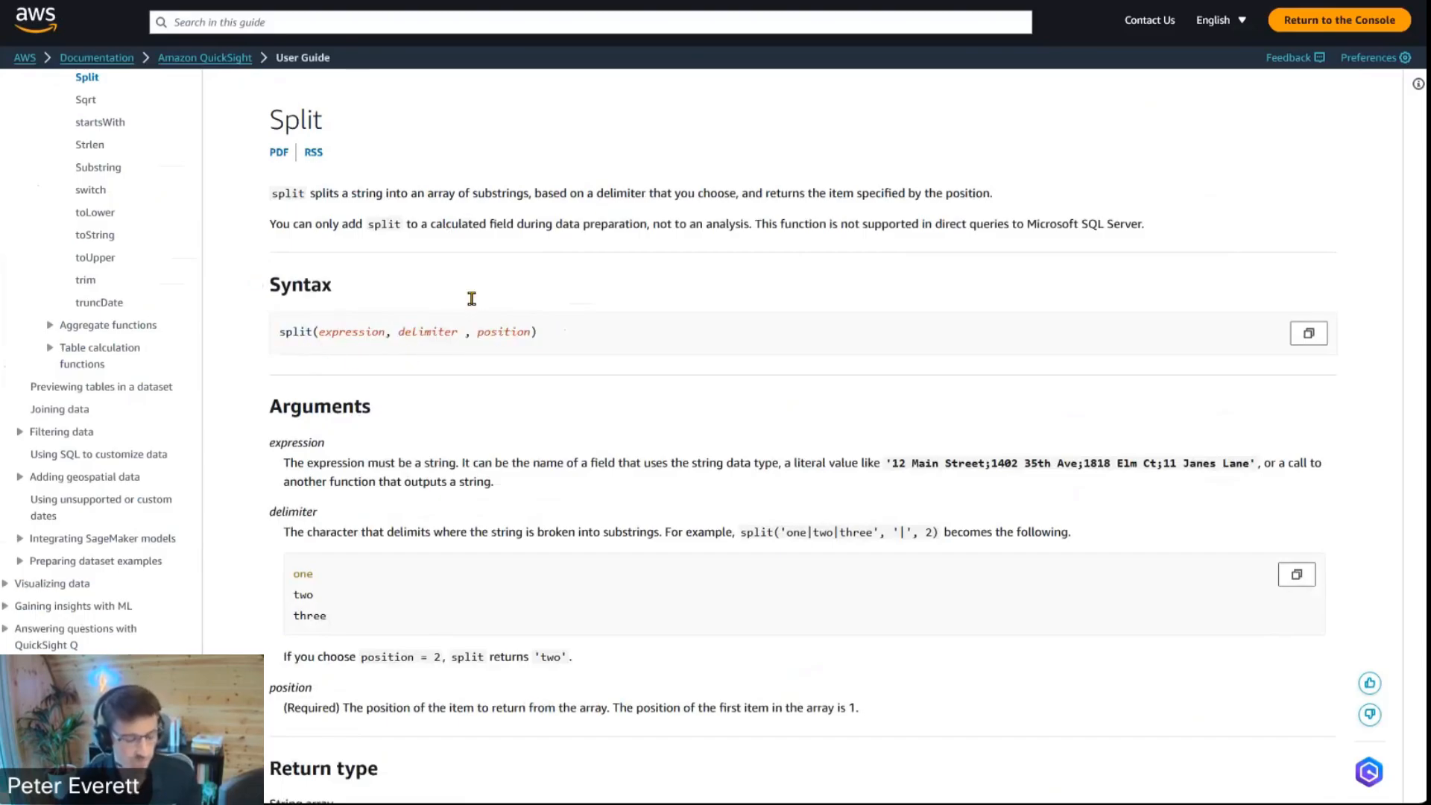
Return to the narrative editor and save the new expression as split(BottomContactByProfit.items[index].categoryValue.value, ' ', 1)
{"action": "key", "text": "alt+Tab"}
{"action": "type", "text": "split("}
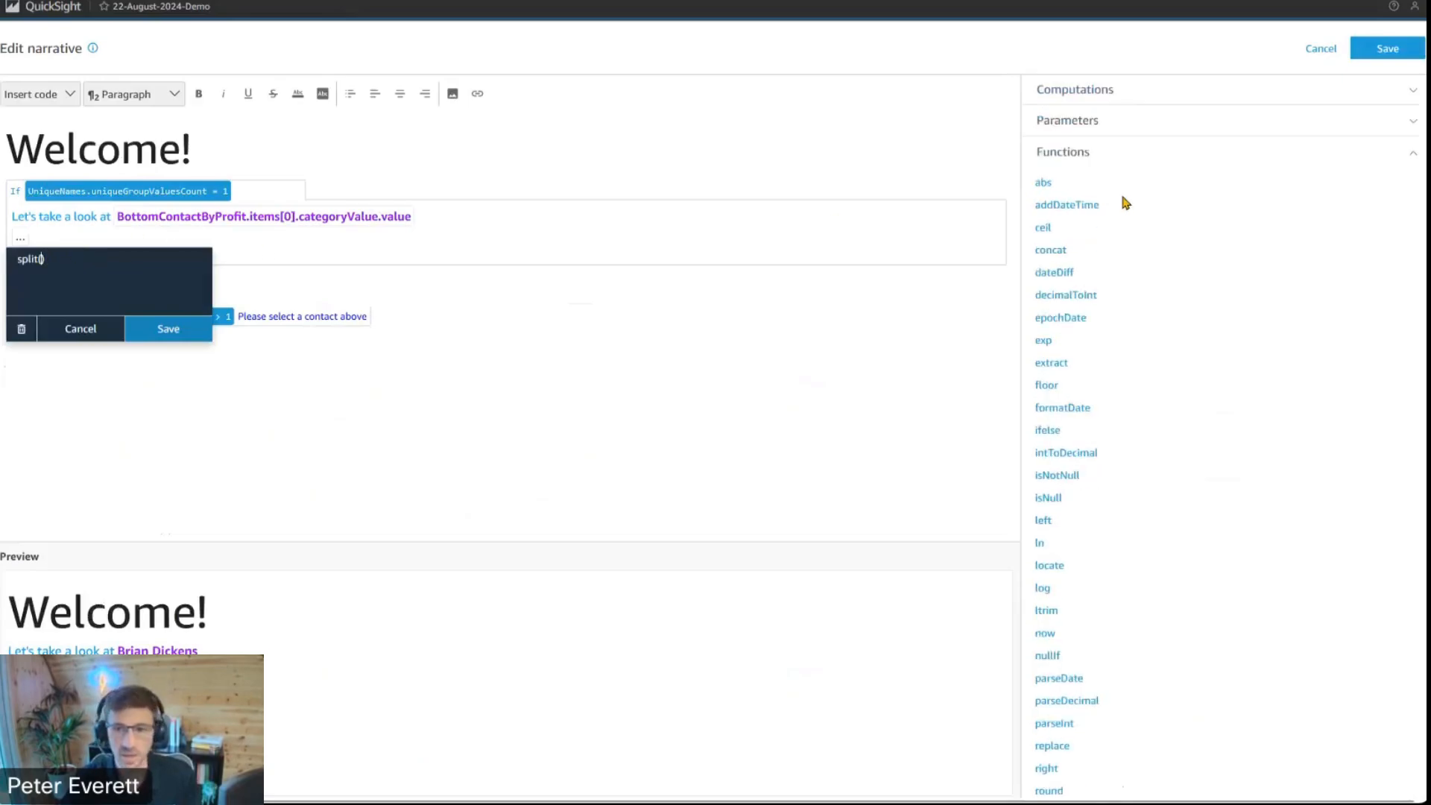
{"action": "left_click", "coordinate": [1096, 97]}
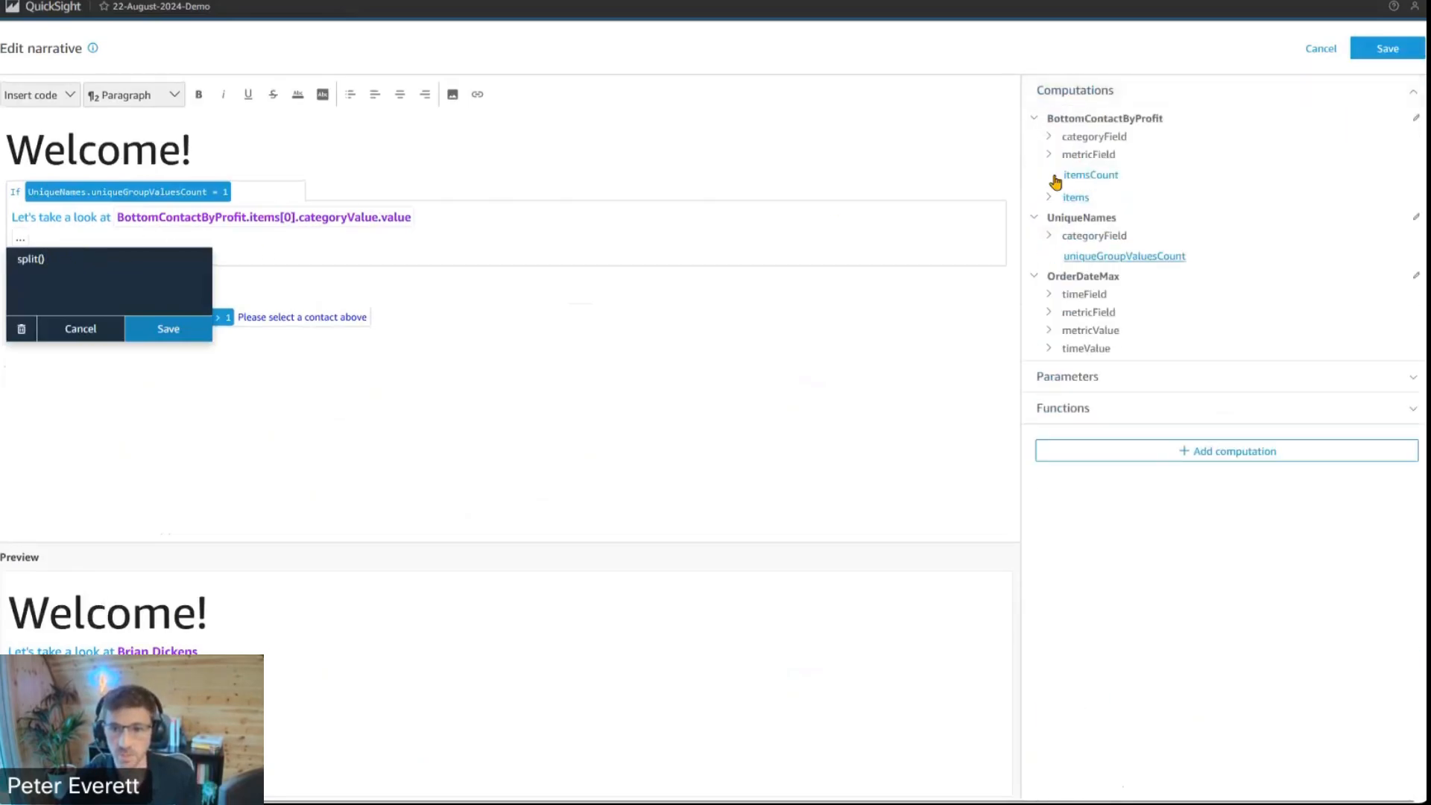
{"action": "left_click", "coordinate": [1049, 197]}
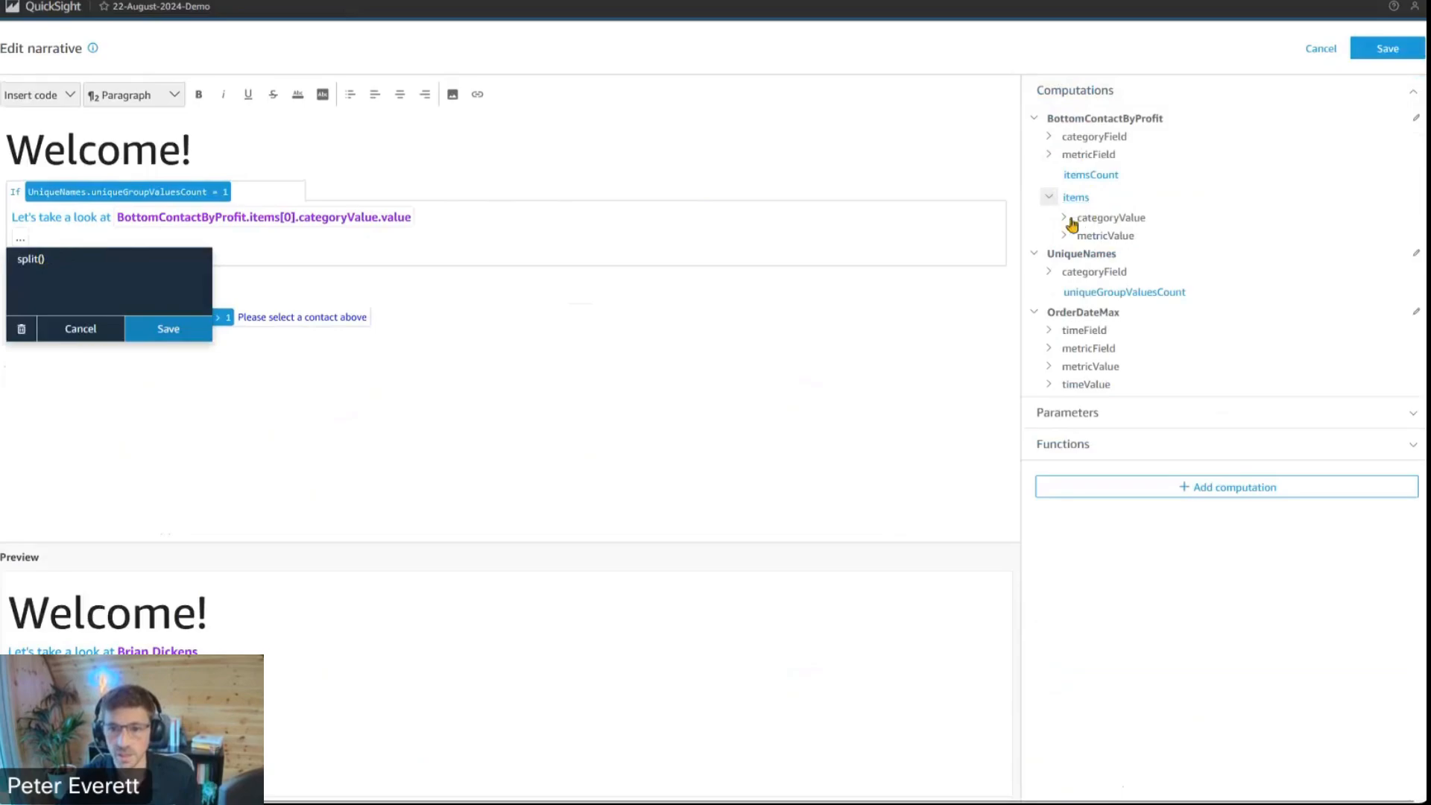
{"action": "left_click", "coordinate": [1065, 217]}
{"action": "left_click", "coordinate": [1107, 238]}
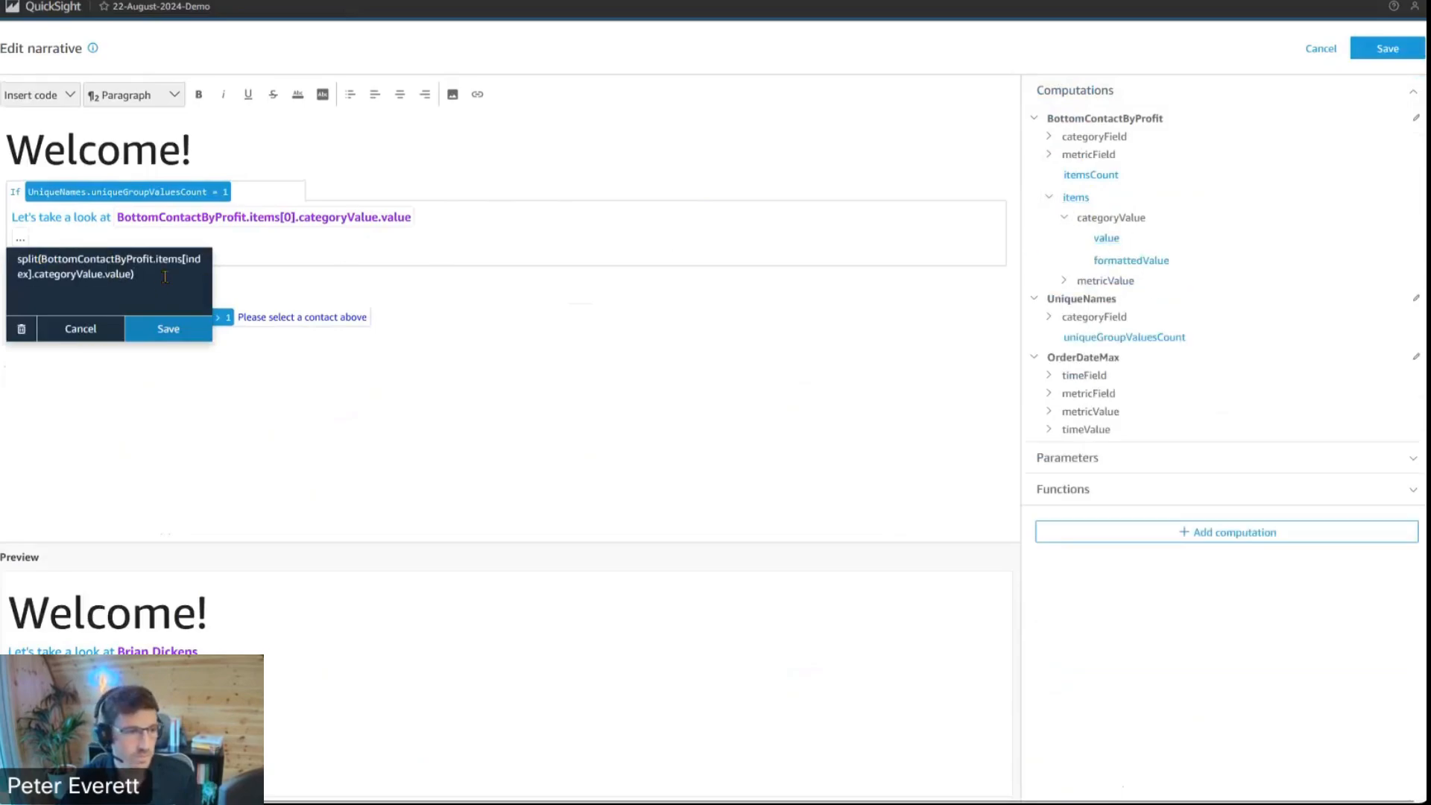
{"action": "type", "text": ", ' ', 1"}
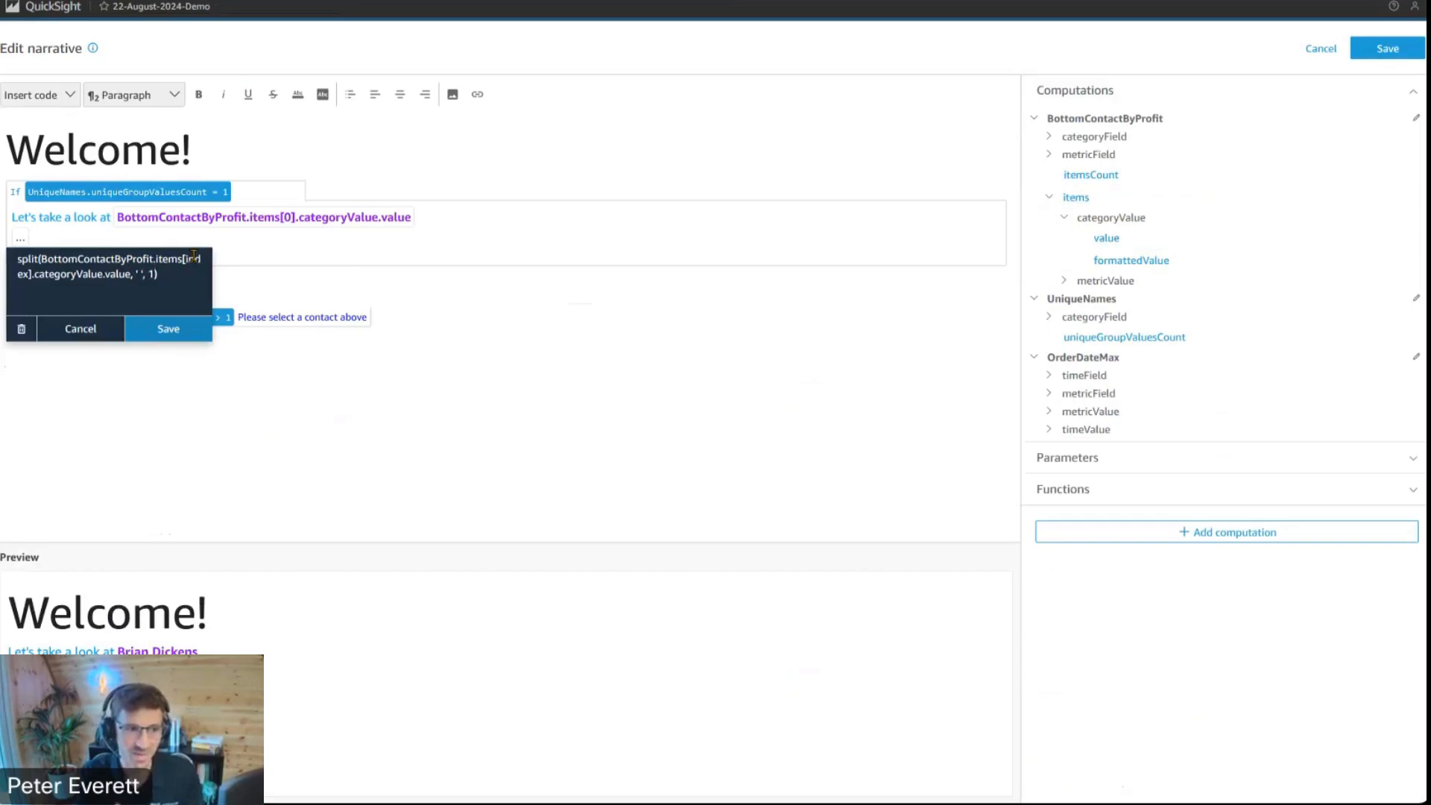
{"action": "left_click", "coordinate": [167, 330]}
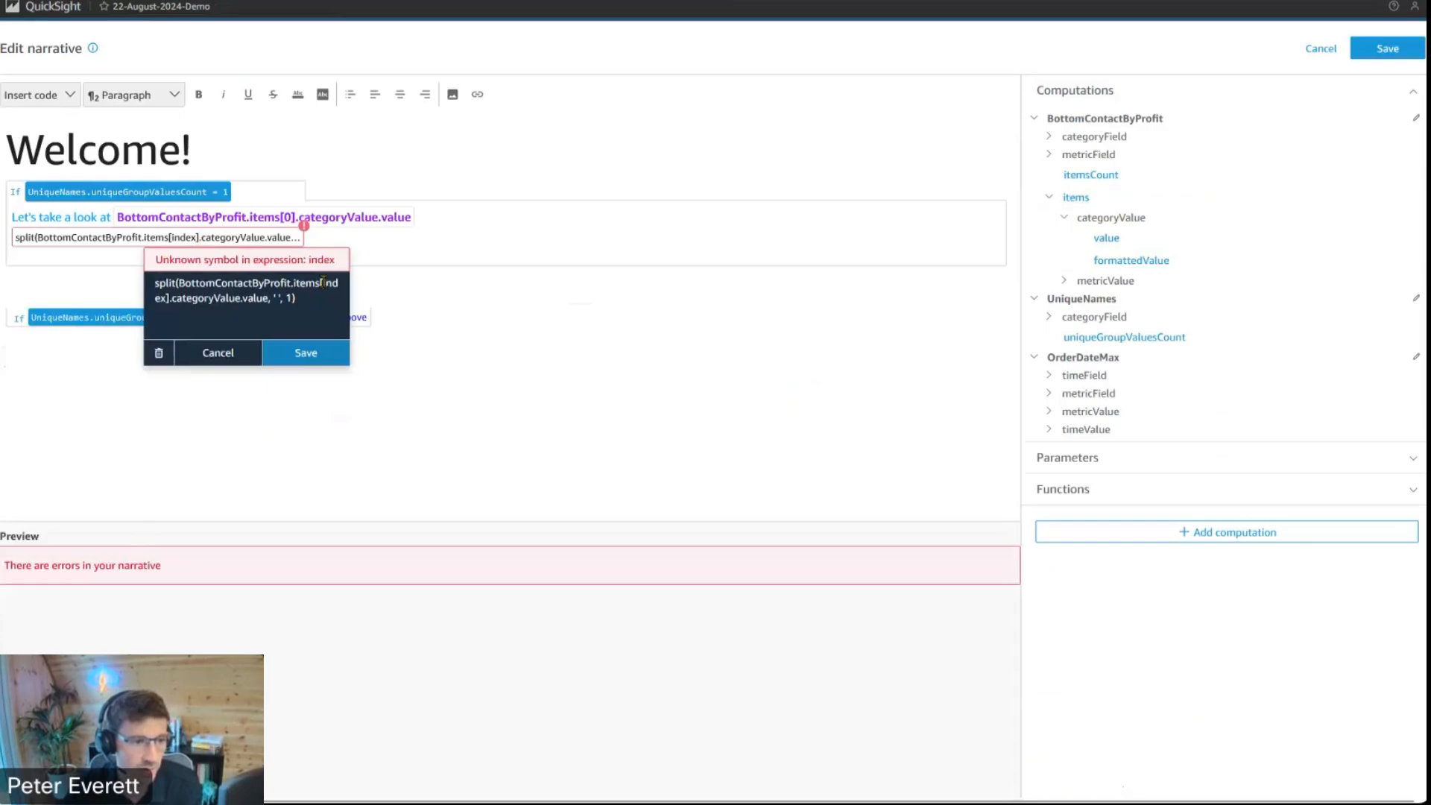
Replace index with 0 in the split expression and save it
{"action": "double_click", "coordinate": [325, 283]}
{"action": "type", "text": "0"}
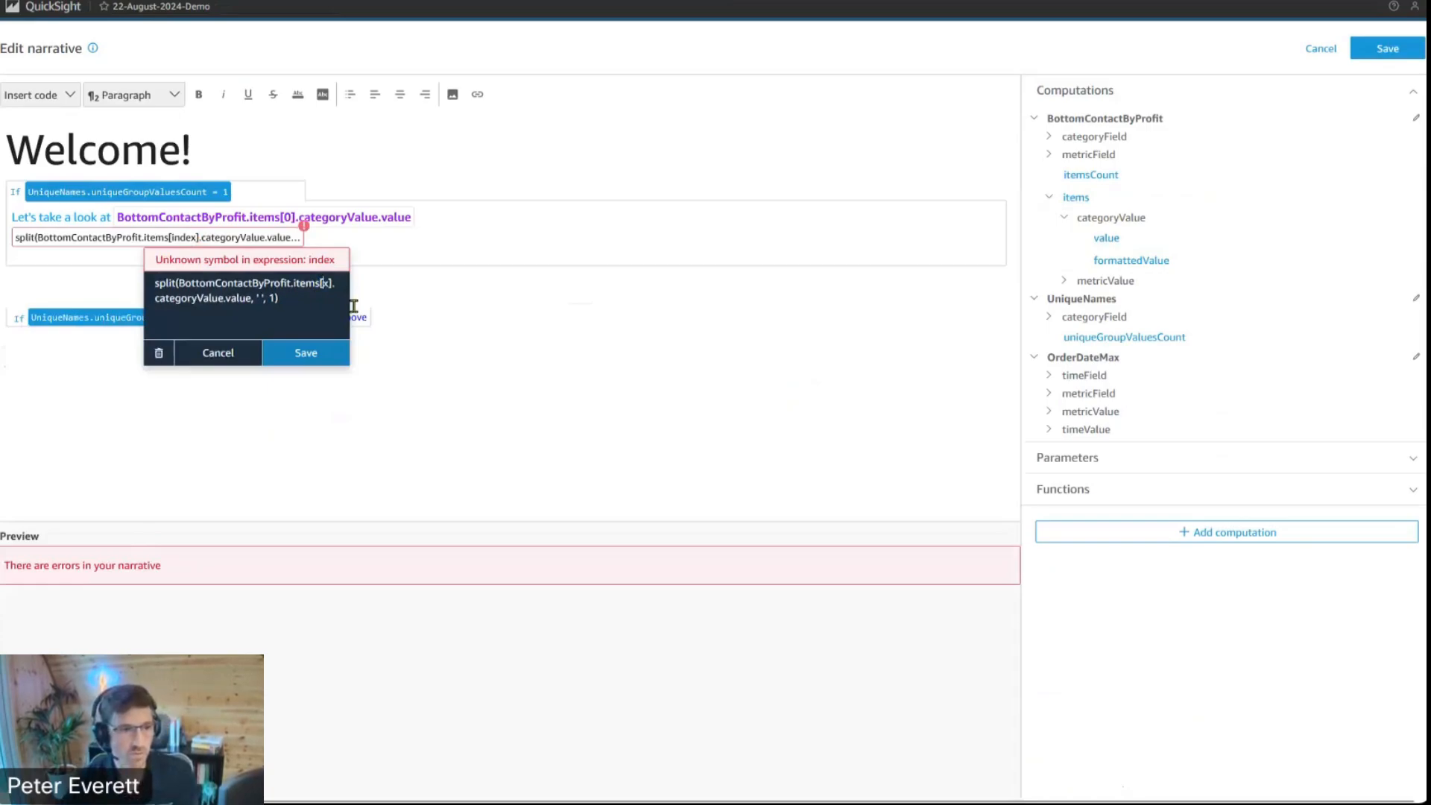
{"action": "left_click", "coordinate": [318, 356]}
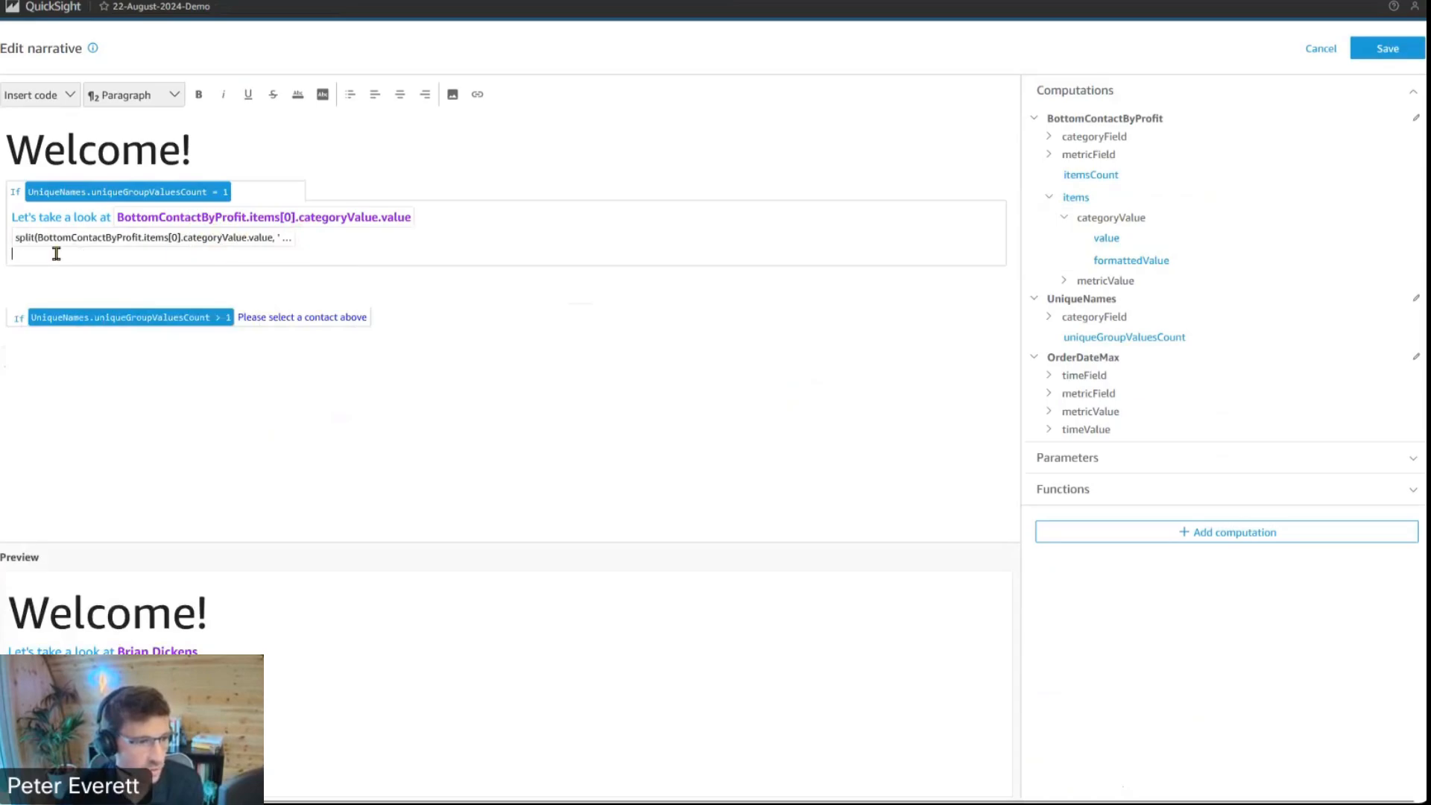
Add the text "last ordered from us on" directly after the split expression in the single-contact IF block
{"action": "left_click", "coordinate": [320, 245]}
{"action": "type", "text": "last ordered from u"}
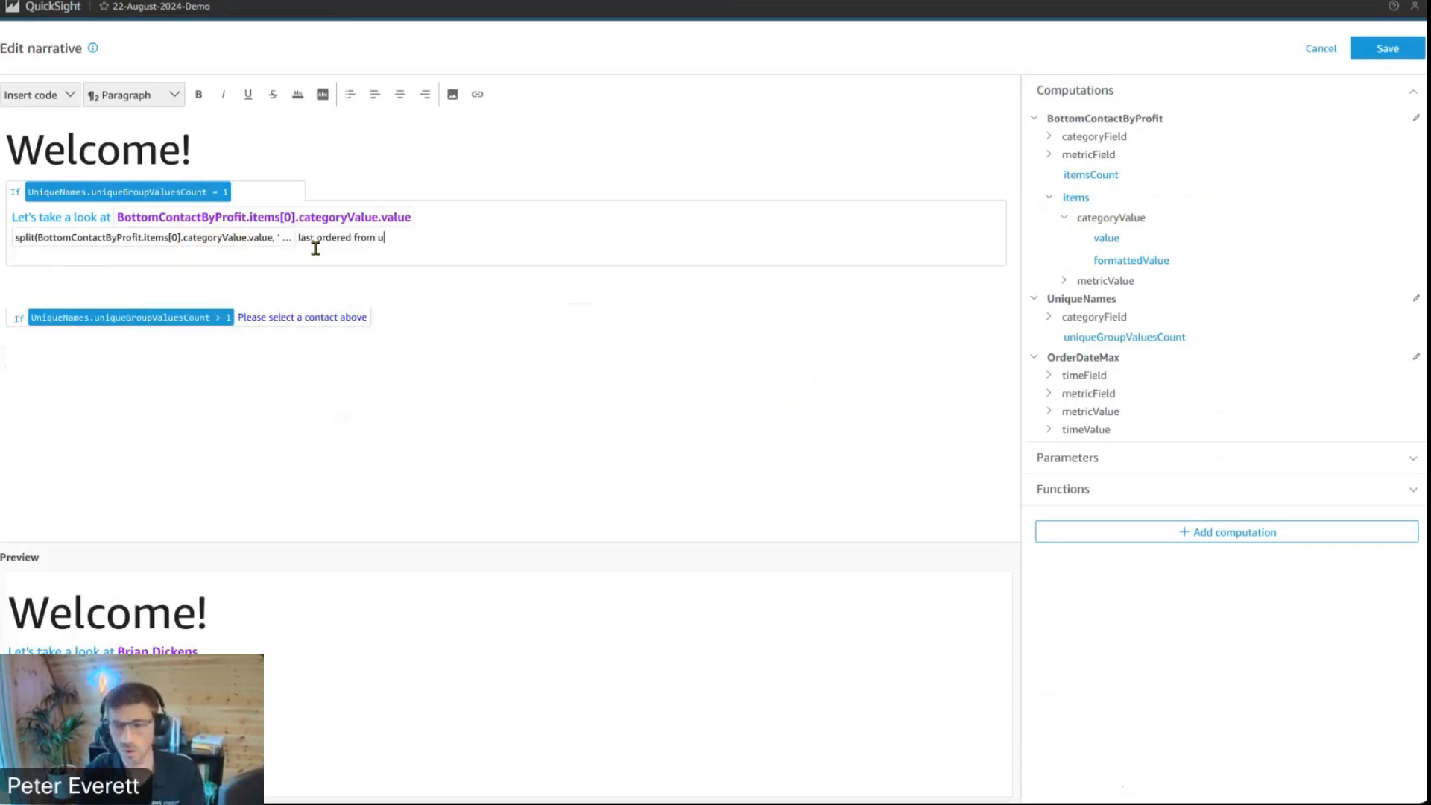
{"action": "type", "text": "s on"}
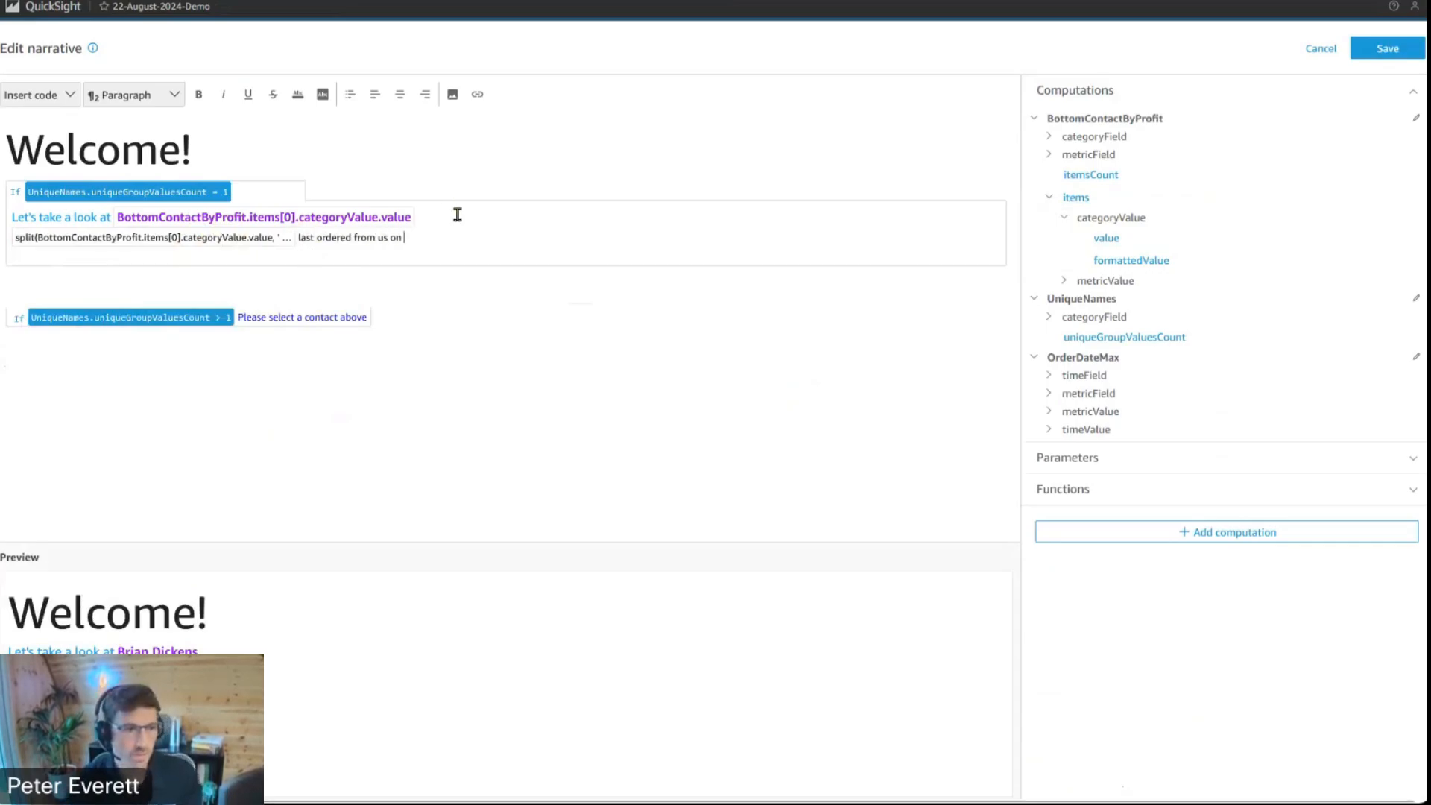
Append an inline expression for OrderDateMax.timeValue.formattedValue after "last ordered from us on" and save the narrative
{"action": "left_click", "coordinate": [22, 95]}
{"action": "left_click", "coordinate": [71, 128]}
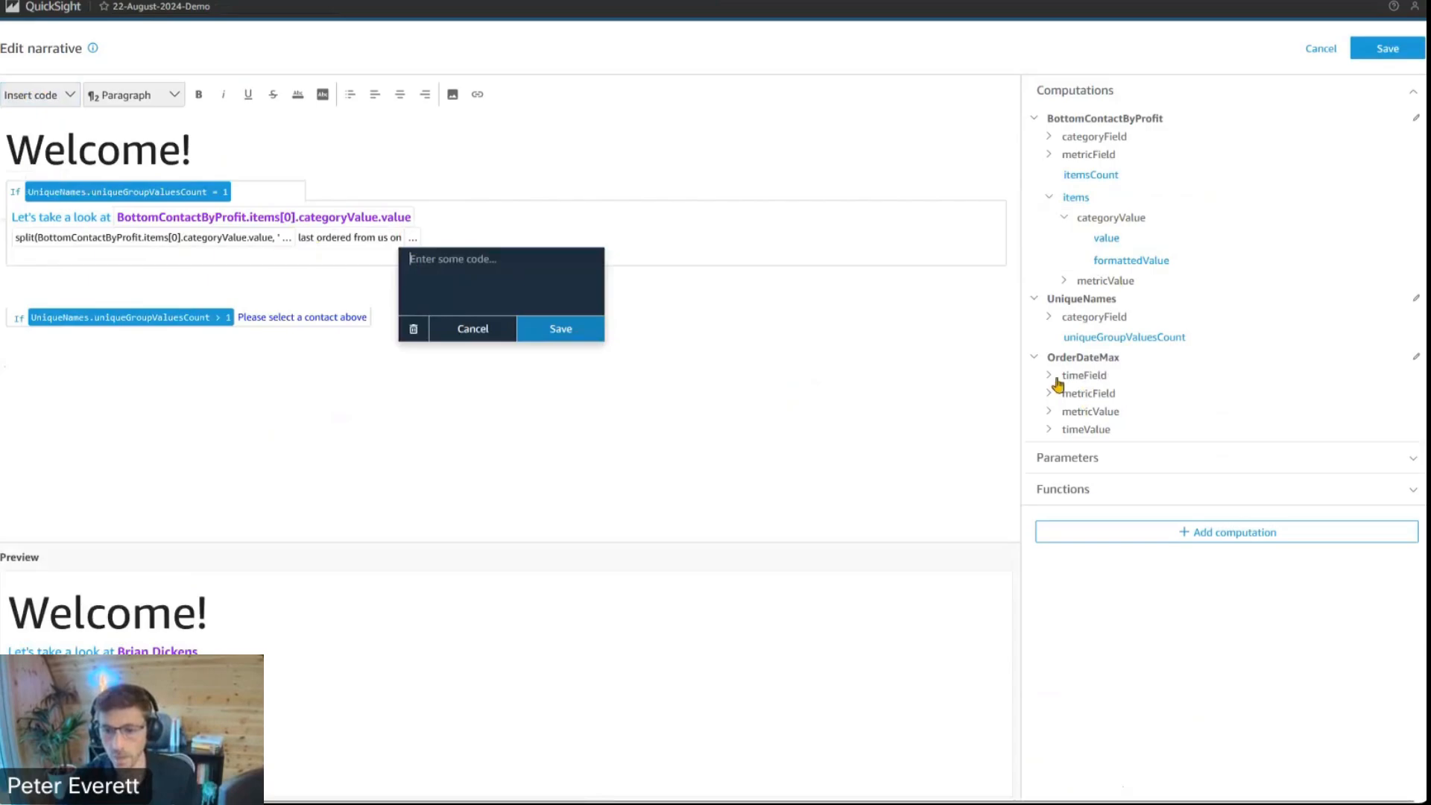
{"action": "left_click", "coordinate": [1049, 431]}
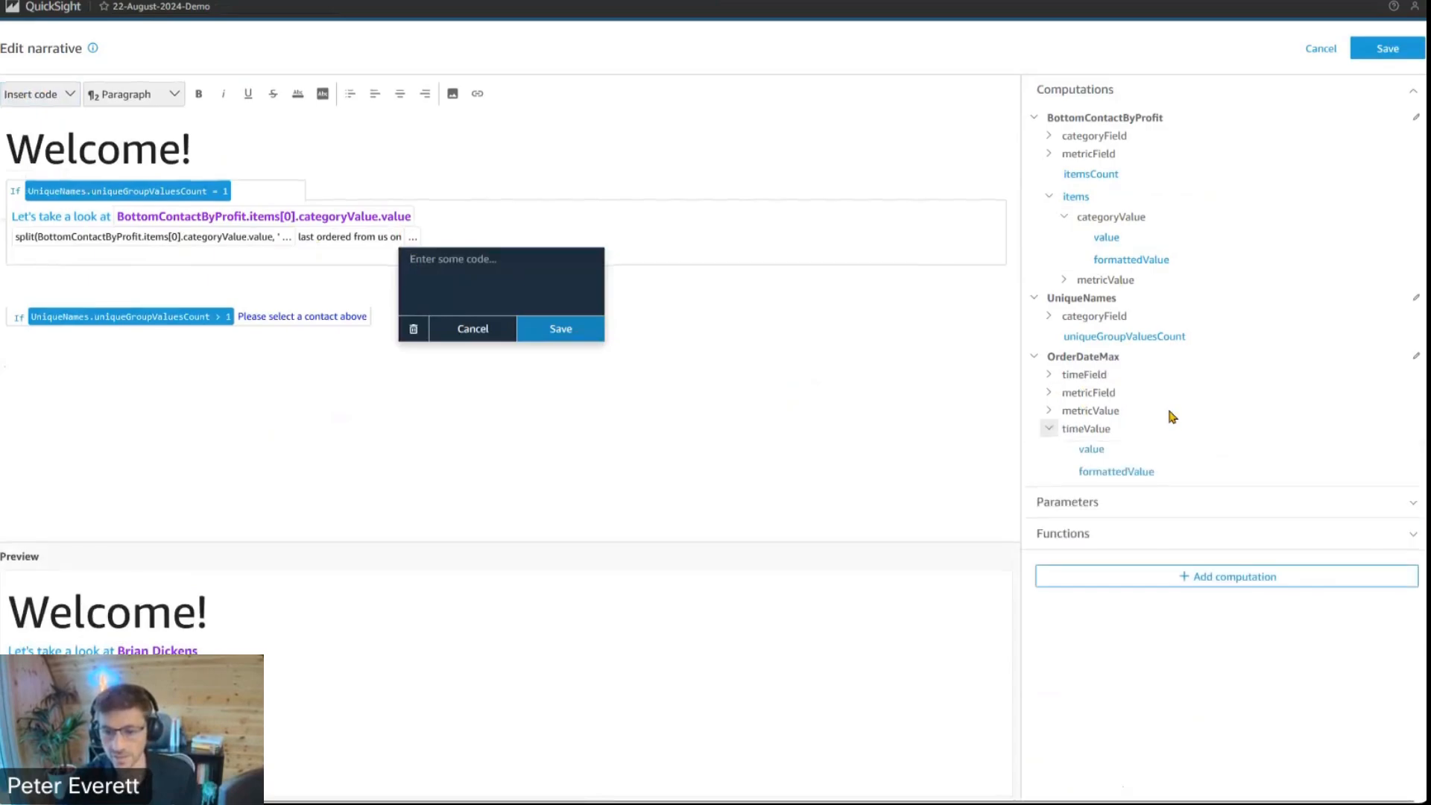
{"action": "left_click", "coordinate": [1117, 472]}
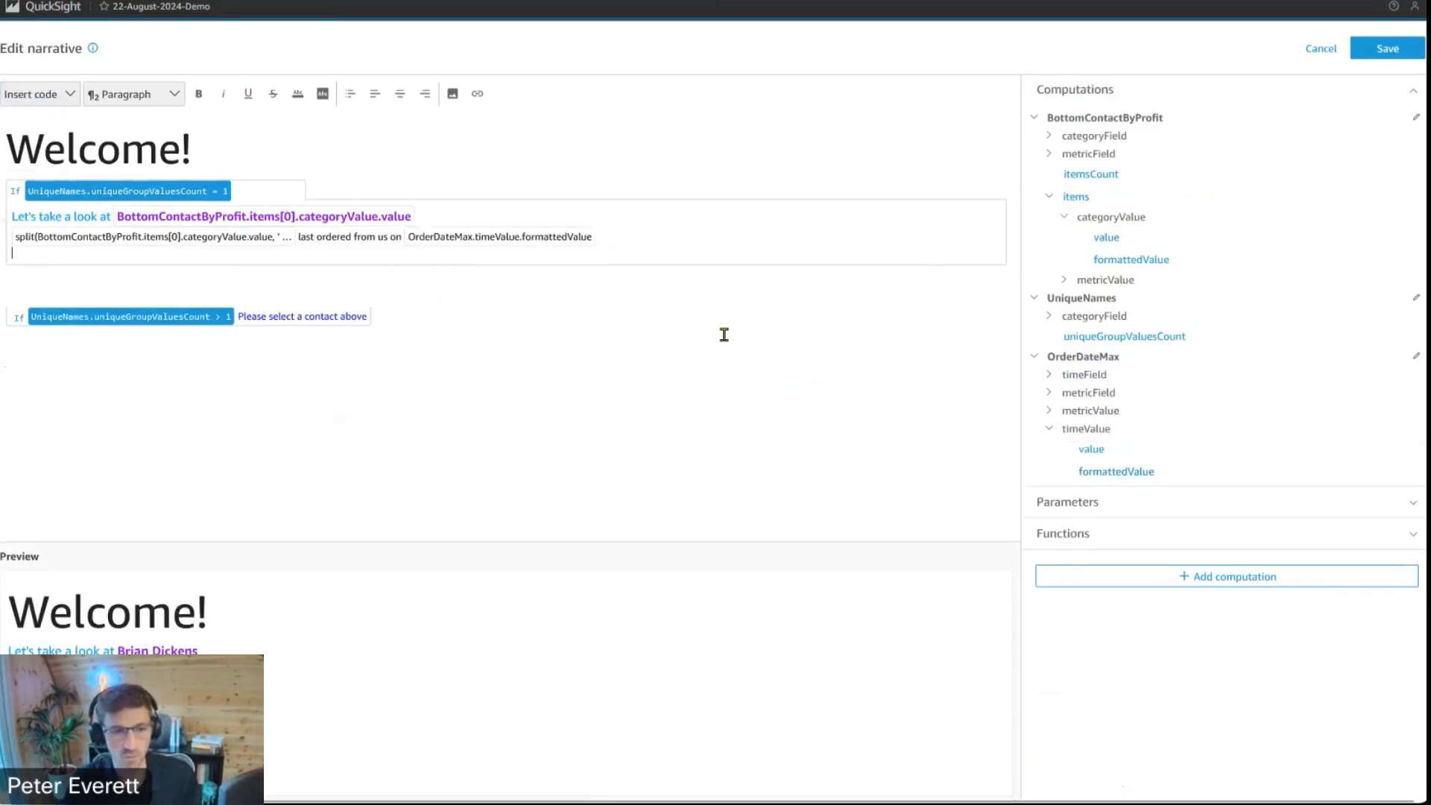
{"action": "left_click", "coordinate": [560, 329]}
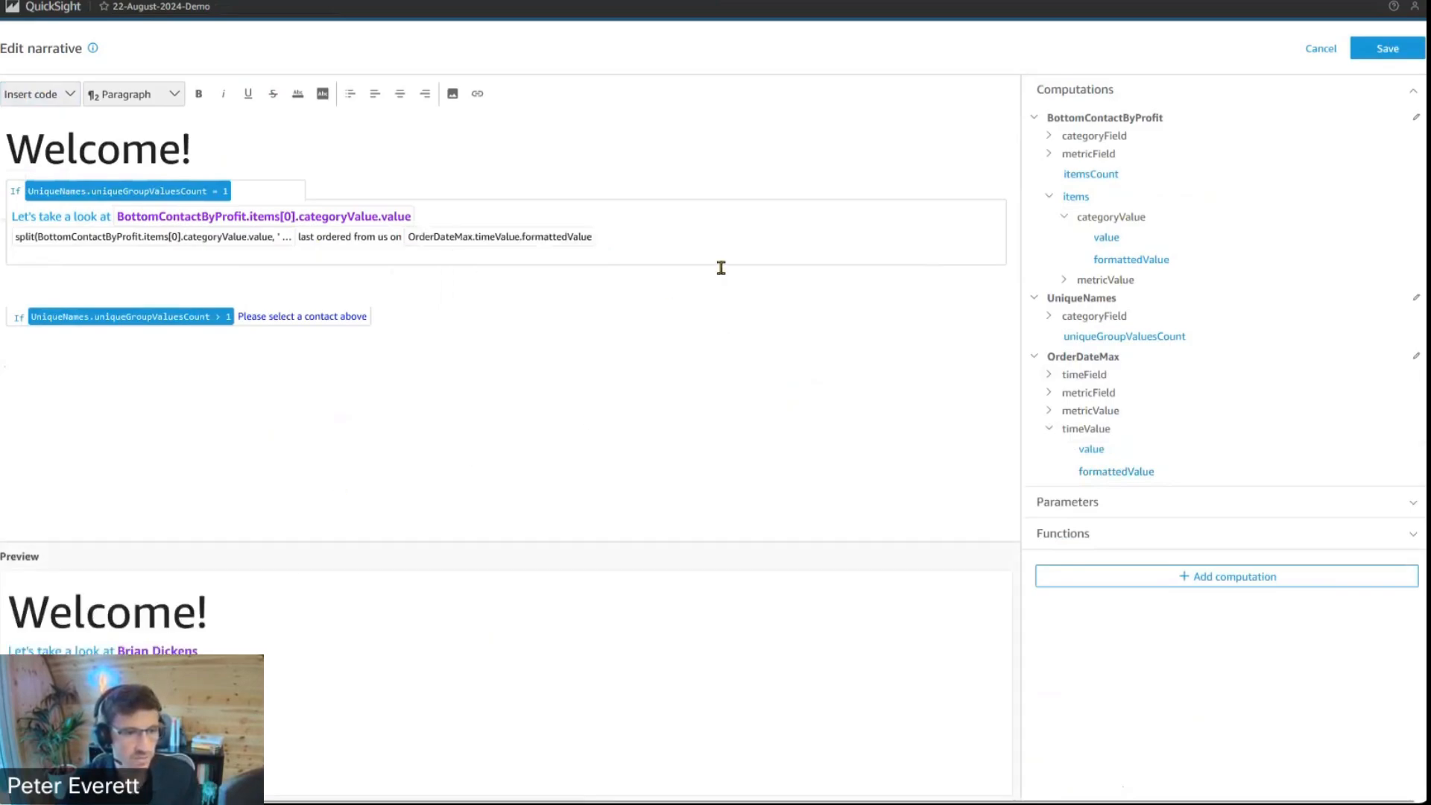
{"action": "left_click", "coordinate": [1383, 50]}
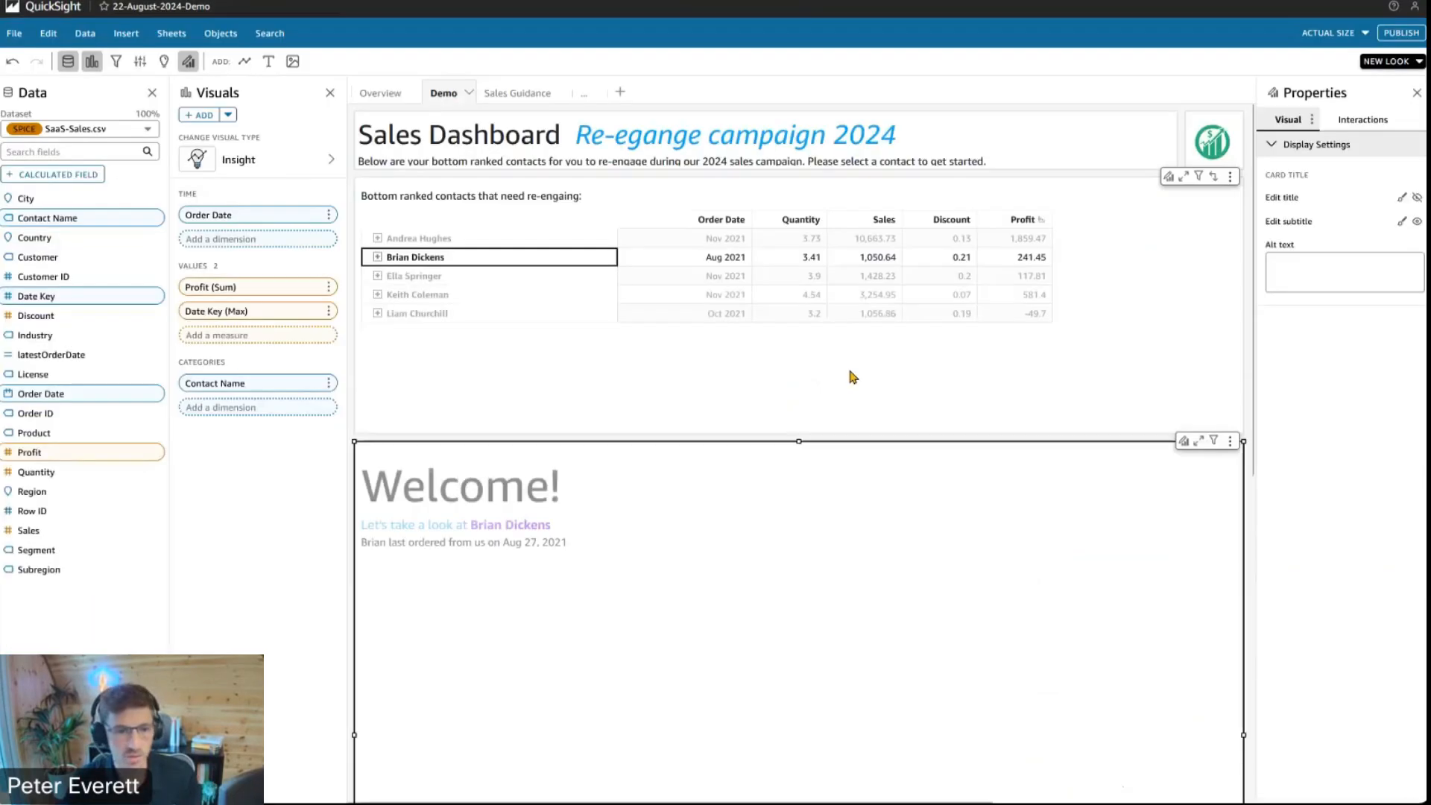
Reopen the insight's narrative and add the line "Total (sum profit made from selling to this contact = £" below the last-ordered line
{"action": "left_click", "coordinate": [1230, 441]}
{"action": "left_click", "coordinate": [1169, 486]}
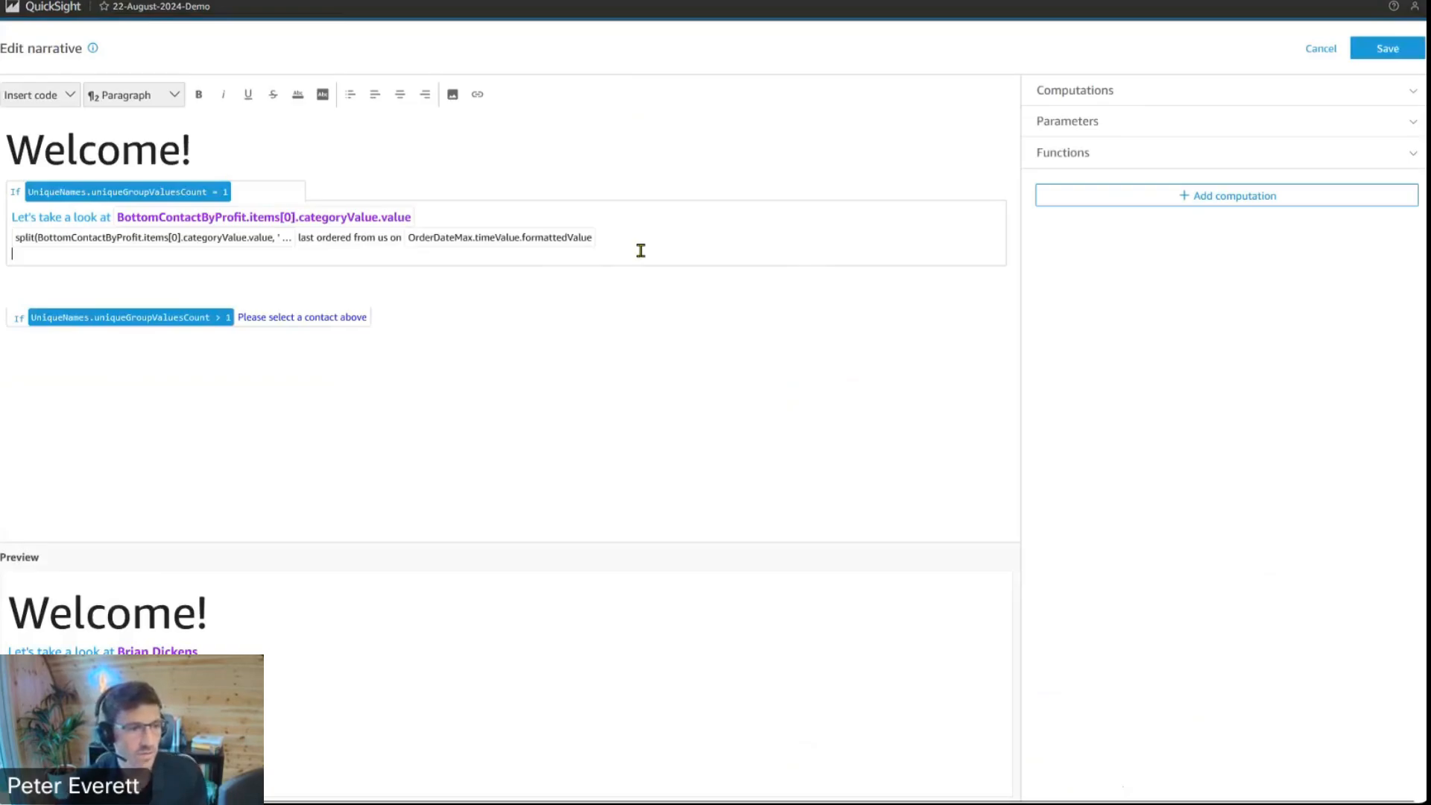
{"action": "key", "text": "Return"}
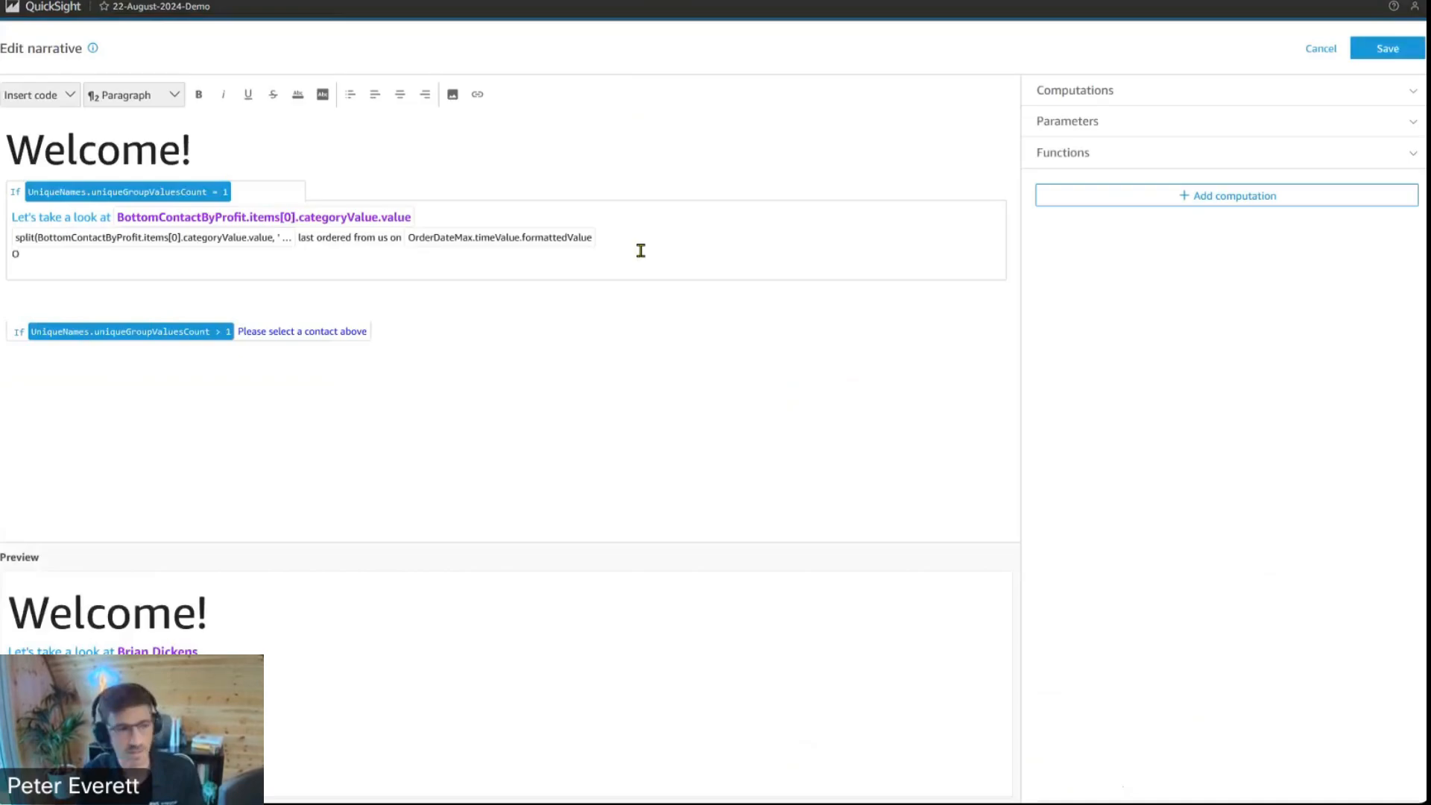
{"action": "type", "text": "Total "}
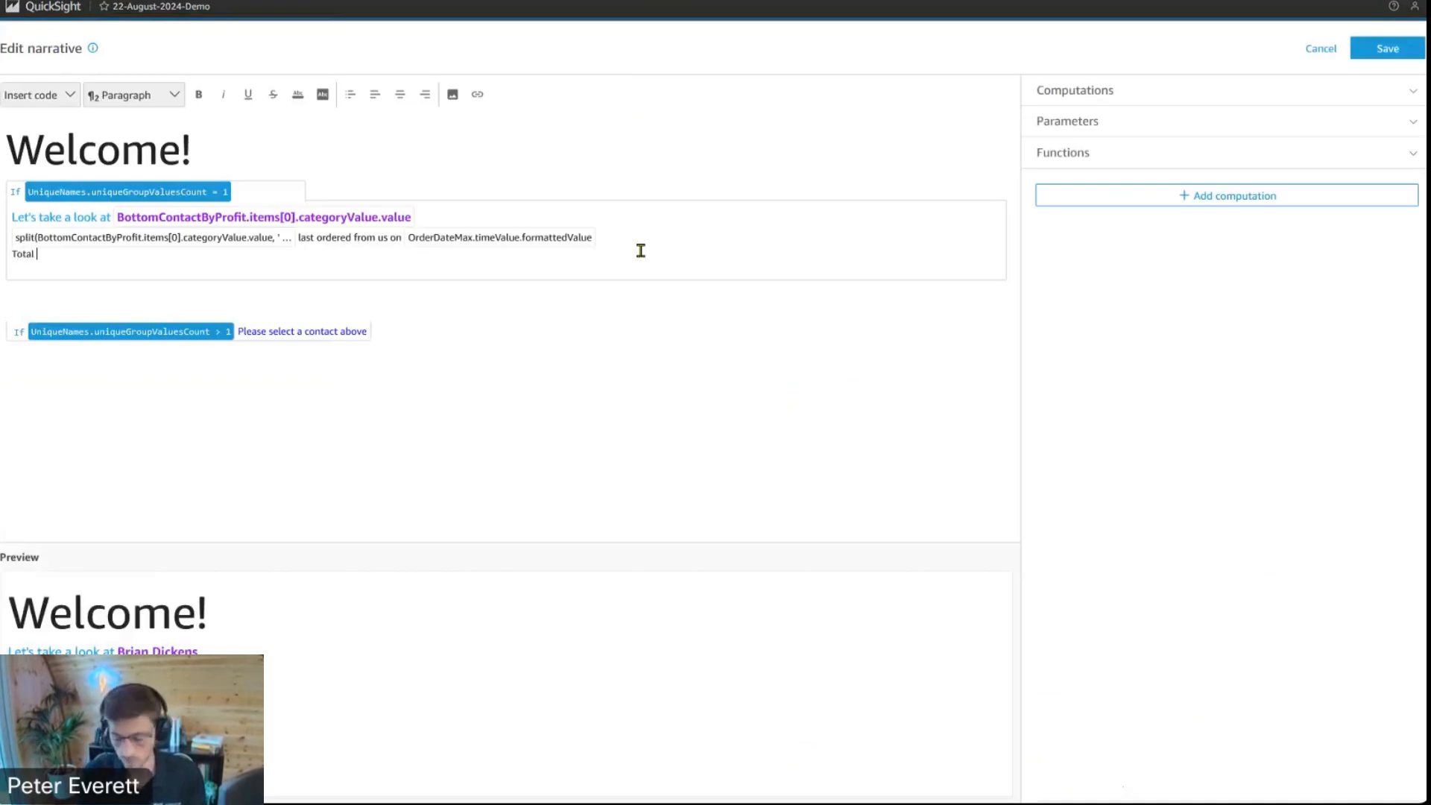
{"action": "type", "text": "(sum profit made from s"}
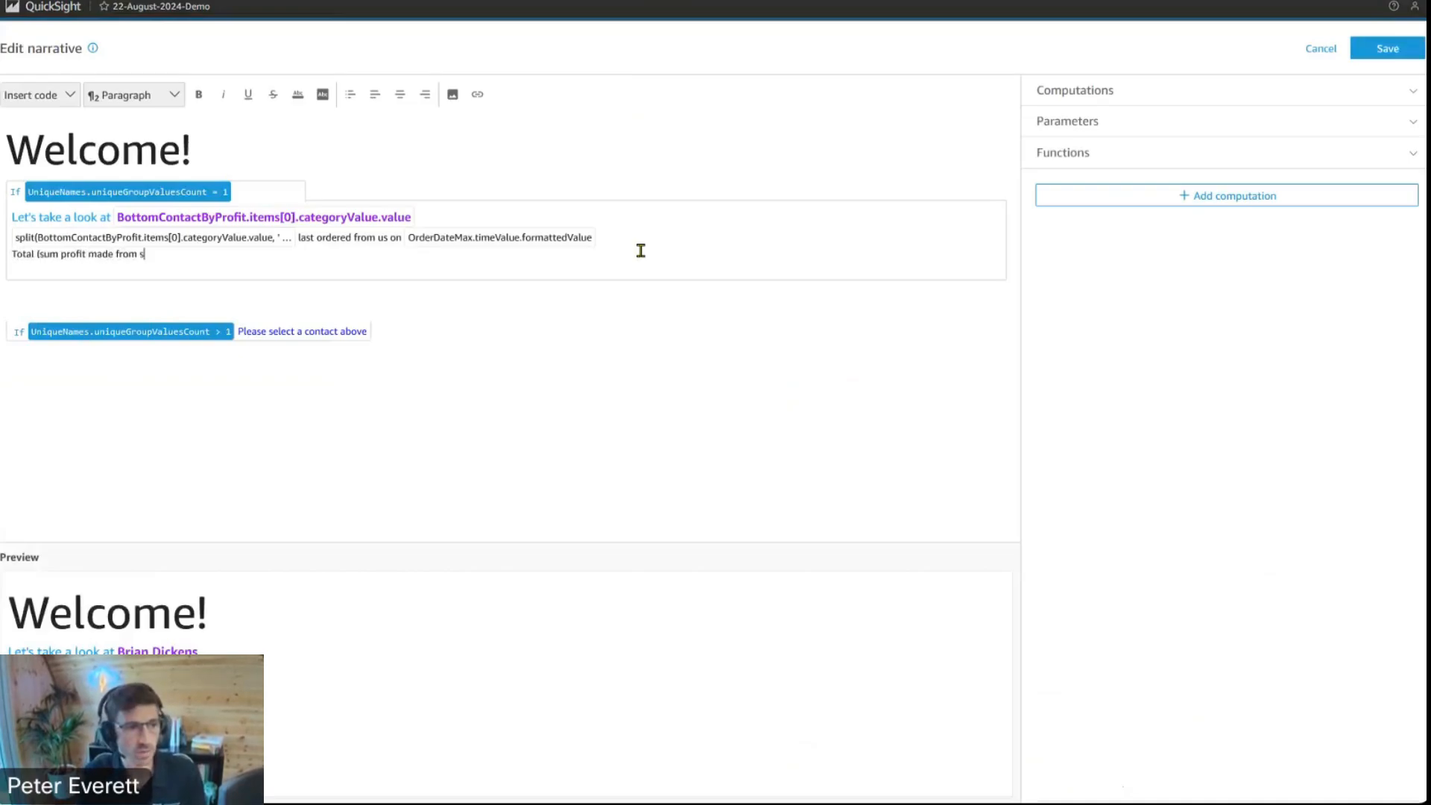
{"action": "type", "text": "elling to this contact = £"}
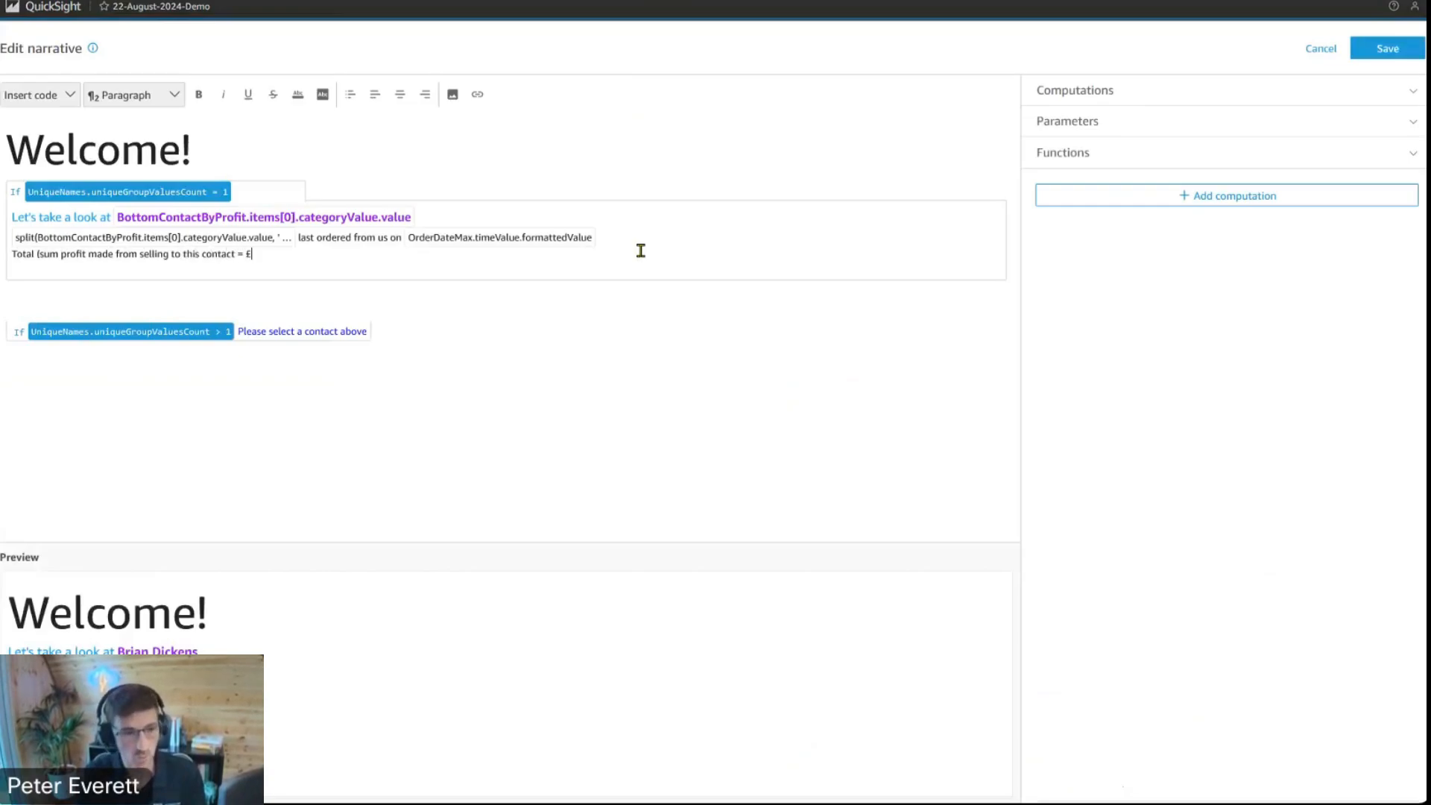
Append the expression BottomContactByProfit.items[0].metricValue.formattedValue to the profit line and close the parenthesis after "sum"
{"action": "left_click", "coordinate": [1098, 89]}
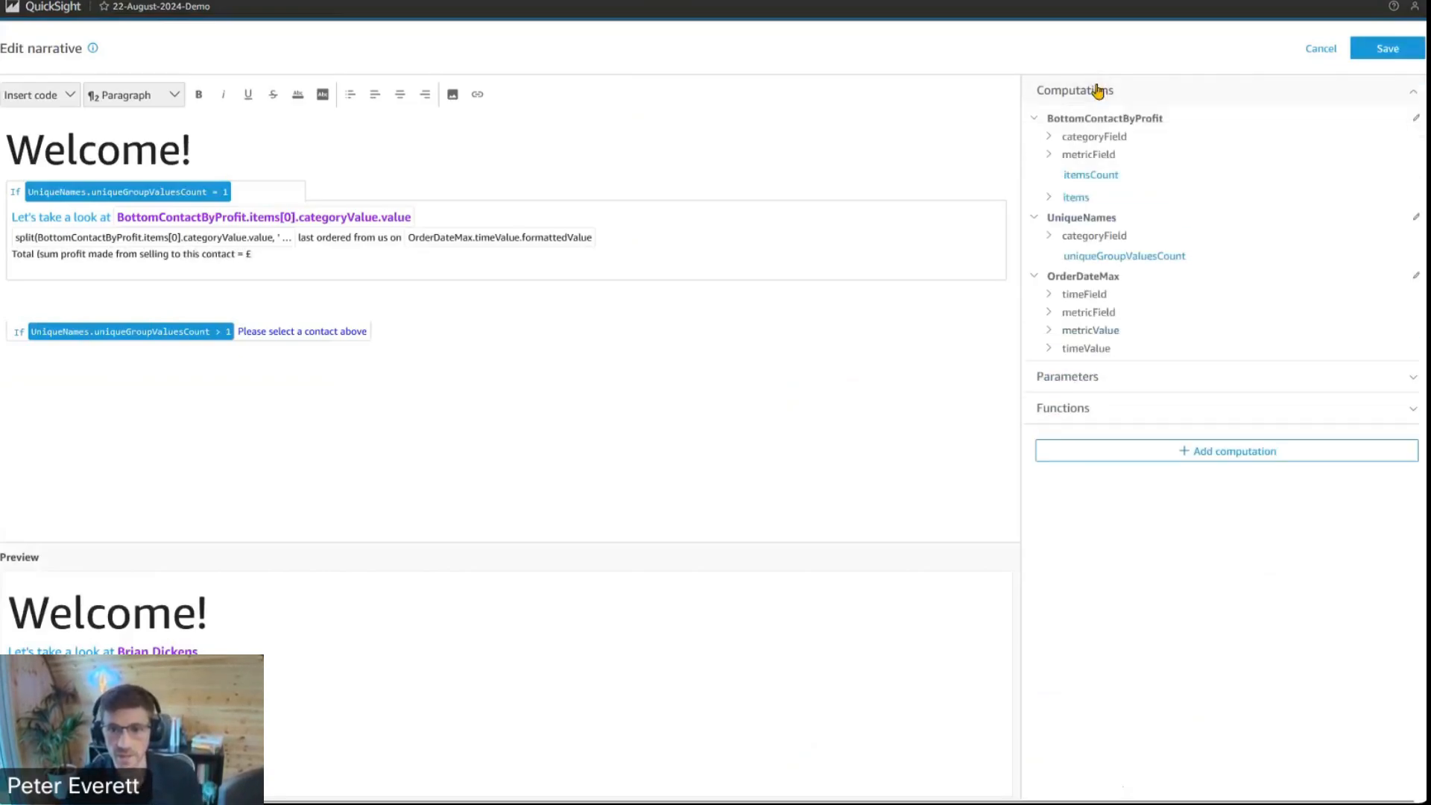
{"action": "left_click", "coordinate": [1051, 199]}
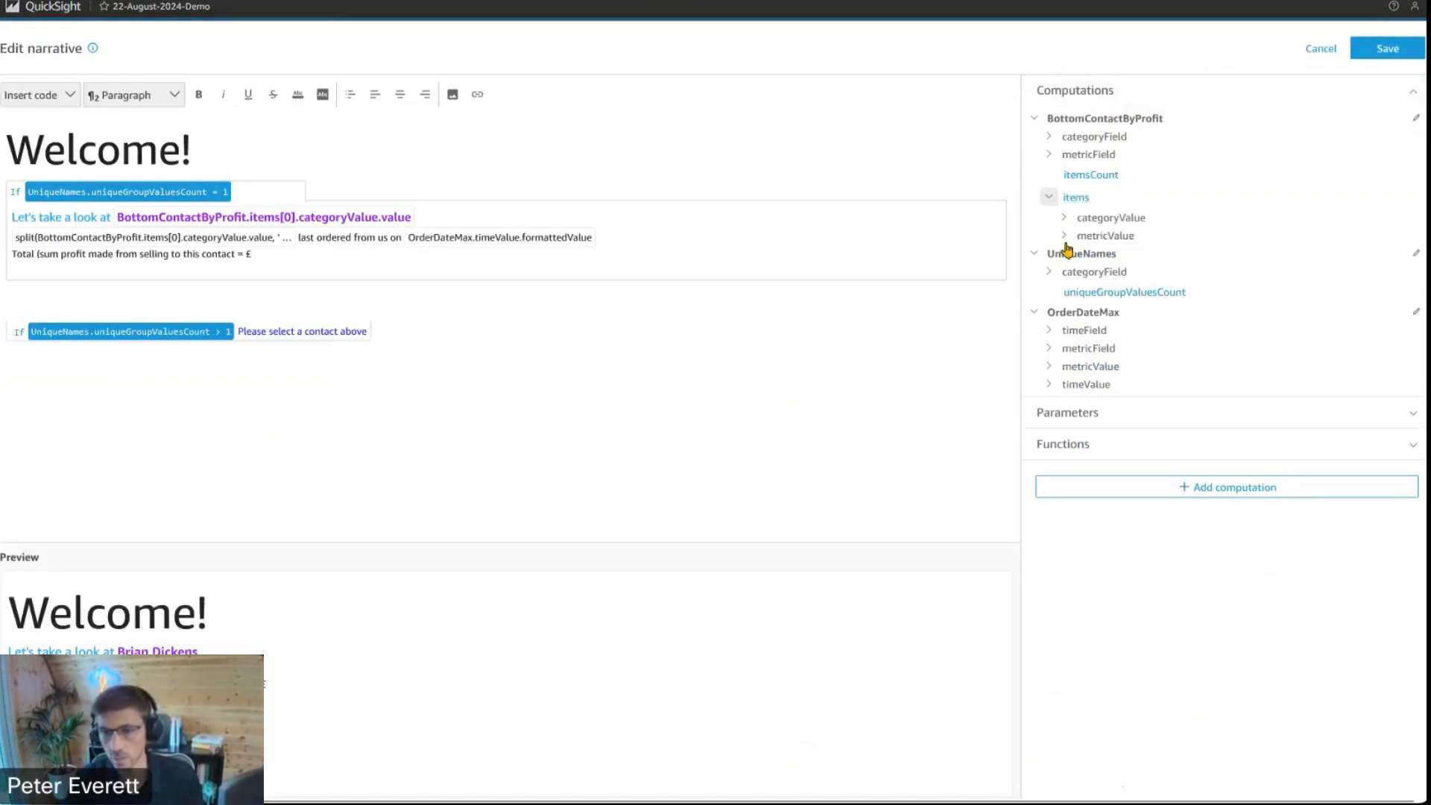
{"action": "left_click", "coordinate": [1065, 236]}
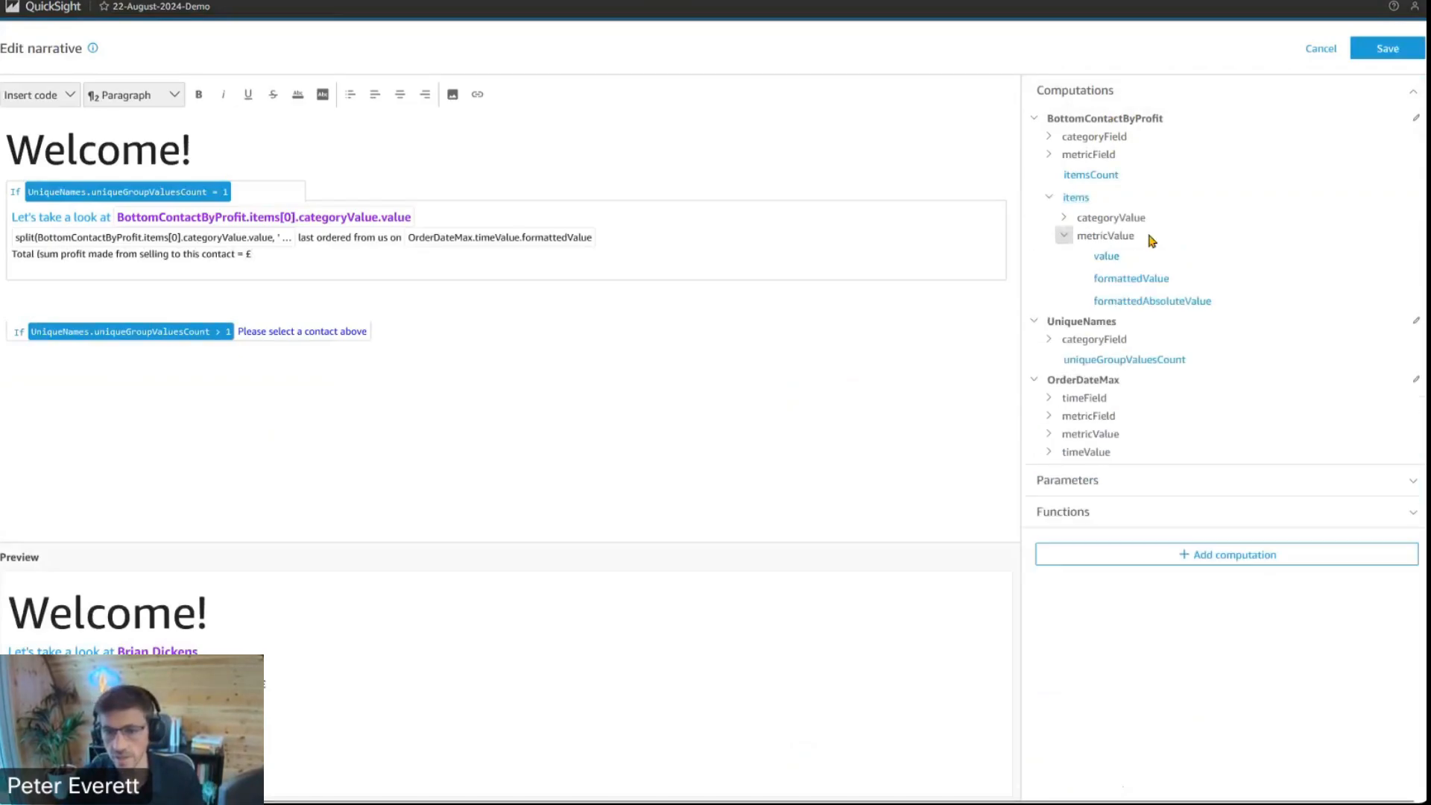
{"action": "left_click", "coordinate": [1122, 284]}
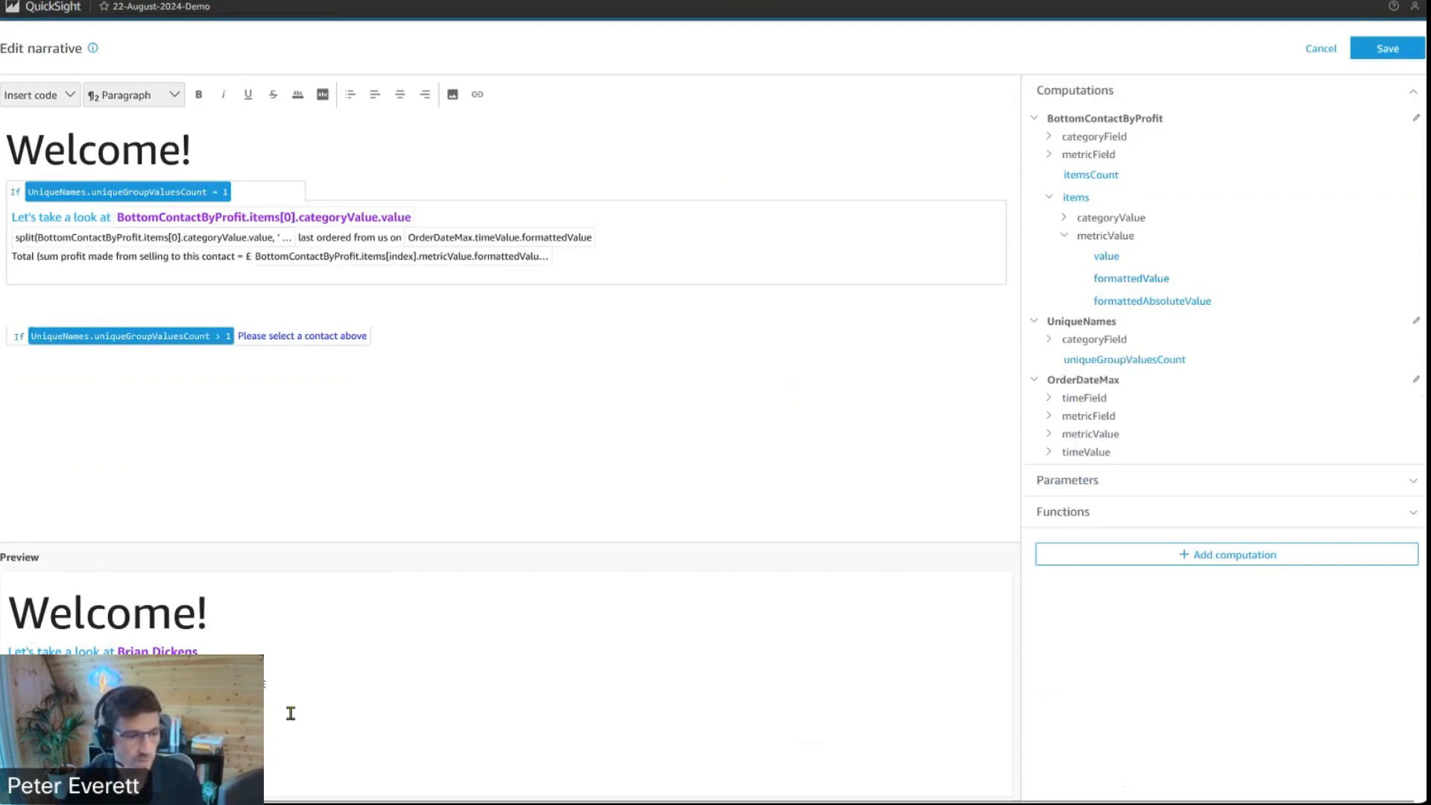
{"action": "left_click", "coordinate": [426, 258]}
{"action": "double_click", "coordinate": [555, 301]}
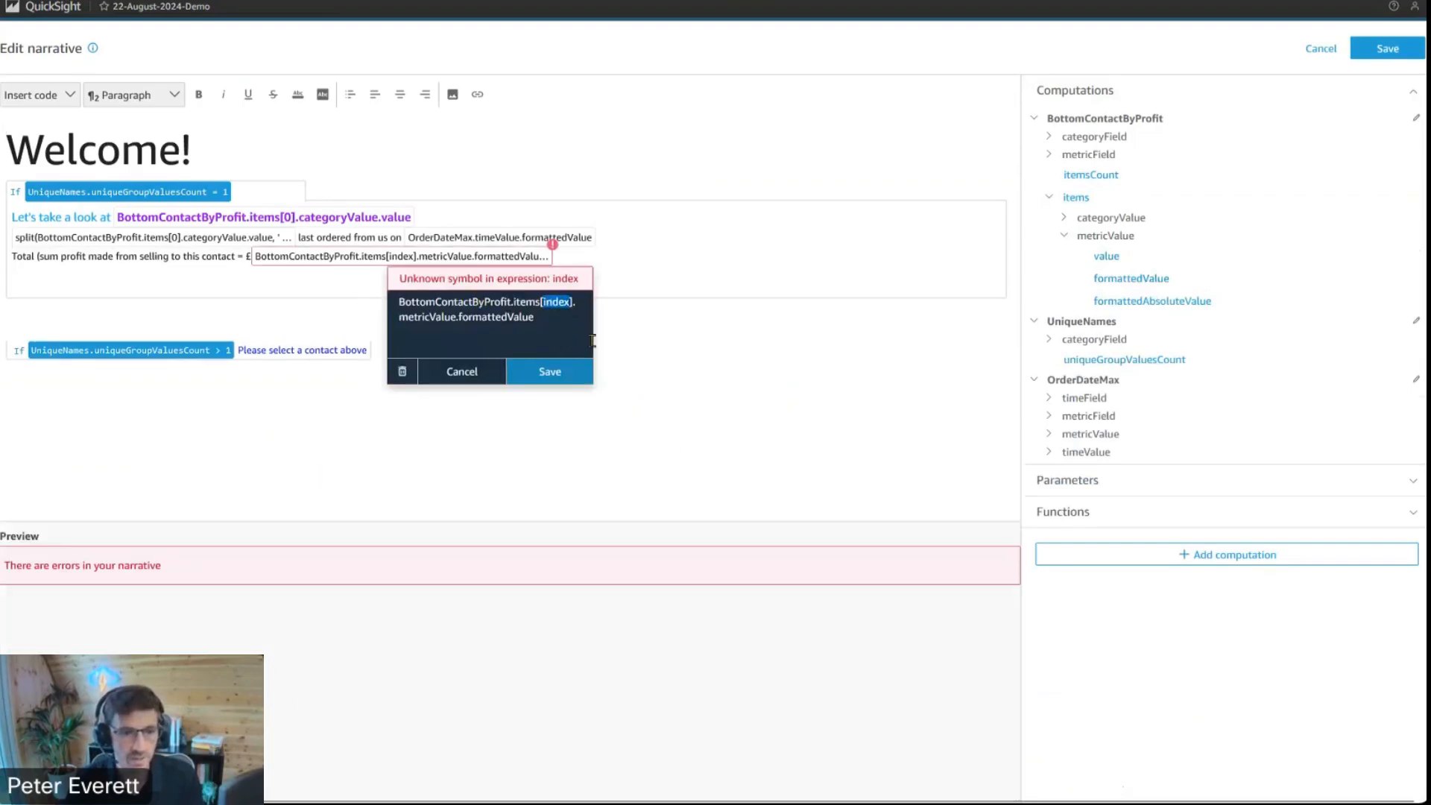
{"action": "type", "text": "0"}
{"action": "left_click", "coordinate": [561, 372]}
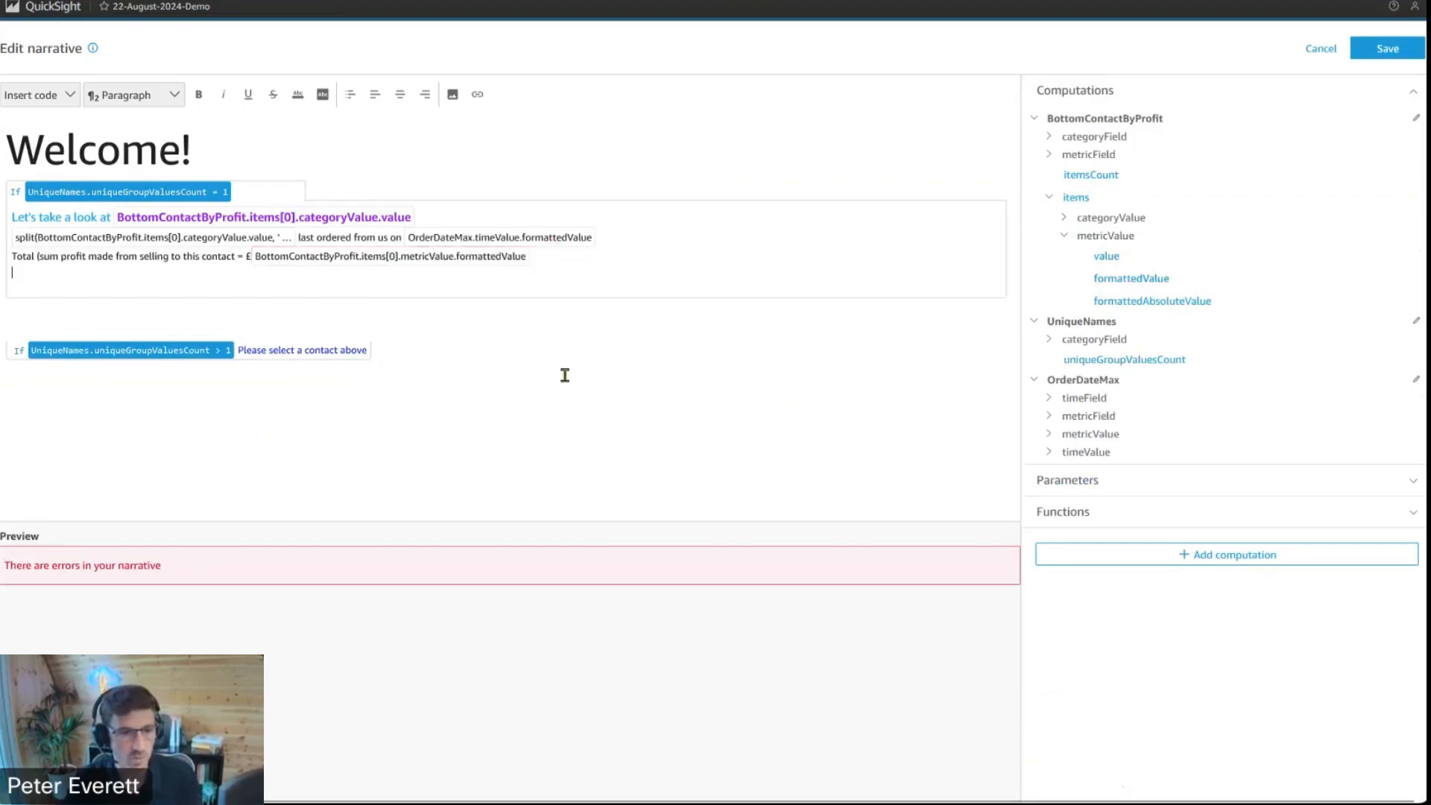
{"action": "left_click", "coordinate": [56, 255]}
{"action": "type", "text": ")"}
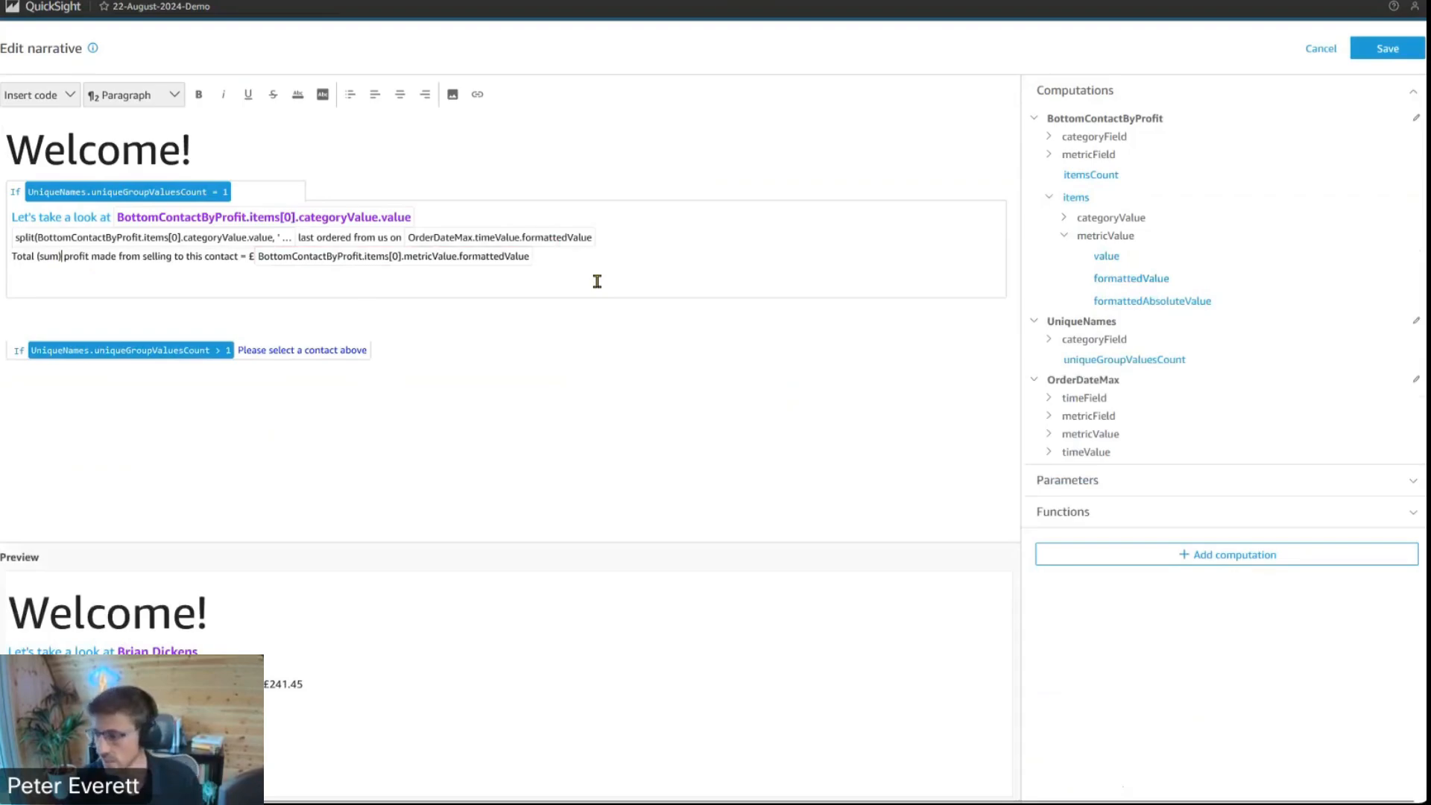
Below the profit line, add "See below for some guidance on how to increase sales with this customer, by visiting the following internal sales wikis:"
{"action": "left_click", "coordinate": [249, 287]}
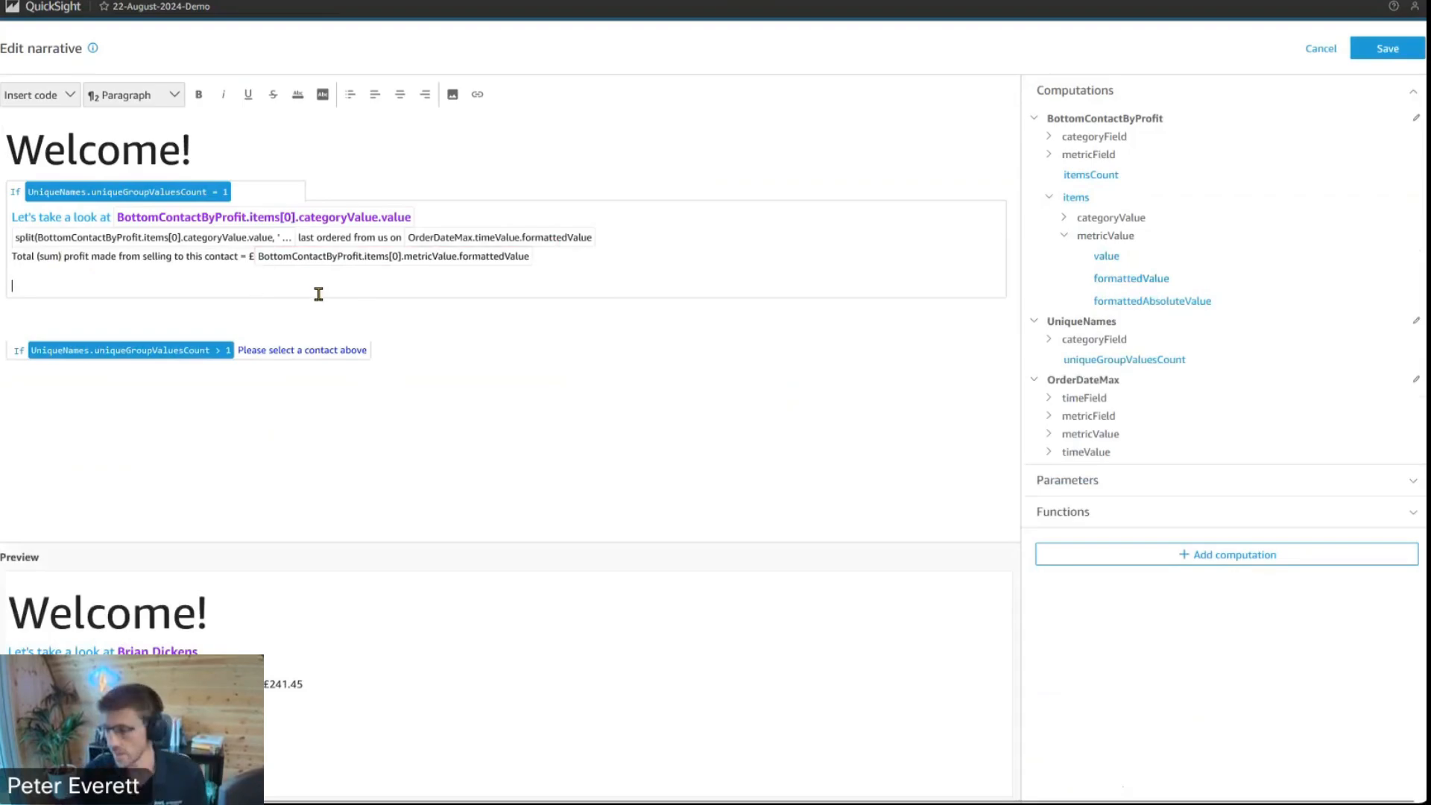
{"action": "type", "text": "See below for some guidanc"}
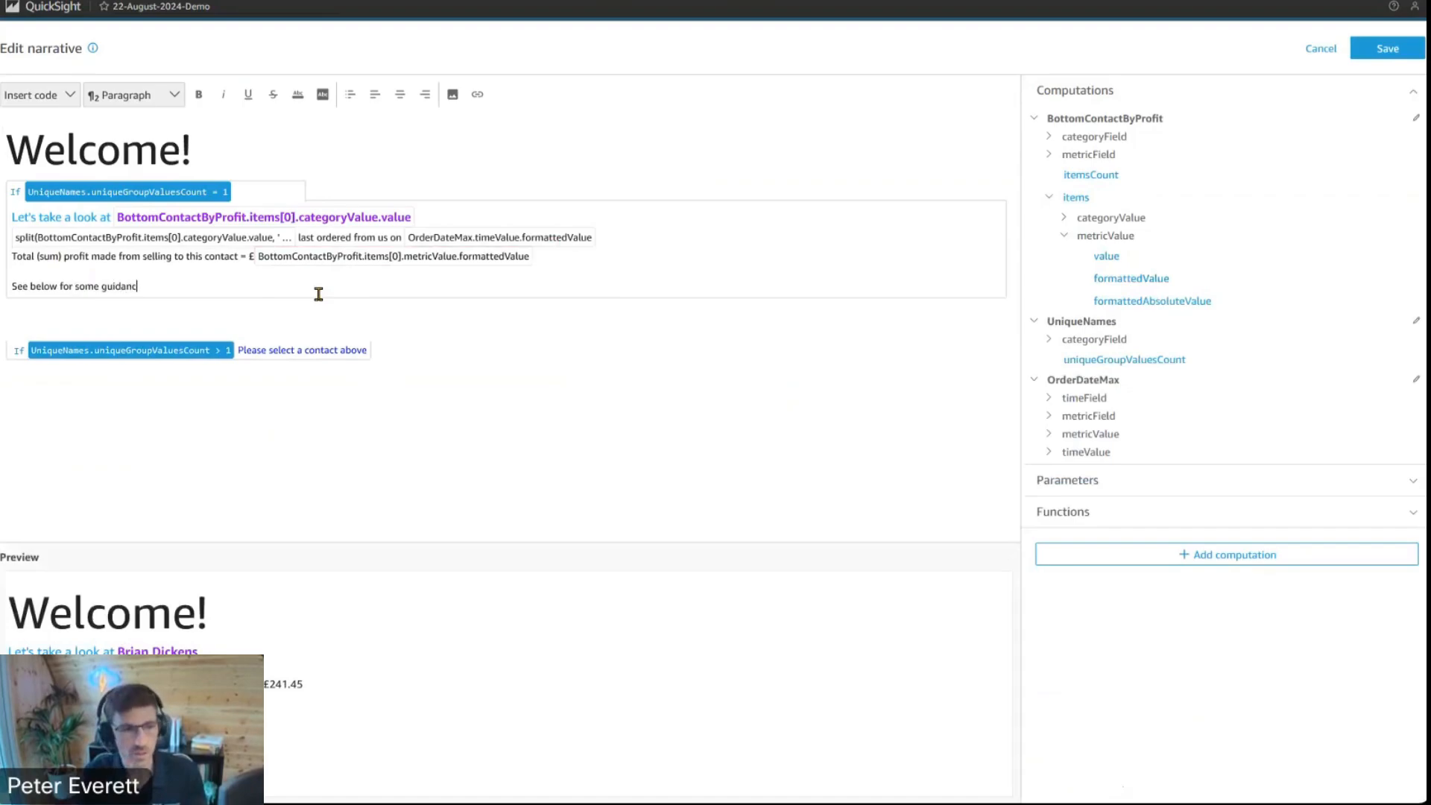
{"action": "type", "text": "e"}
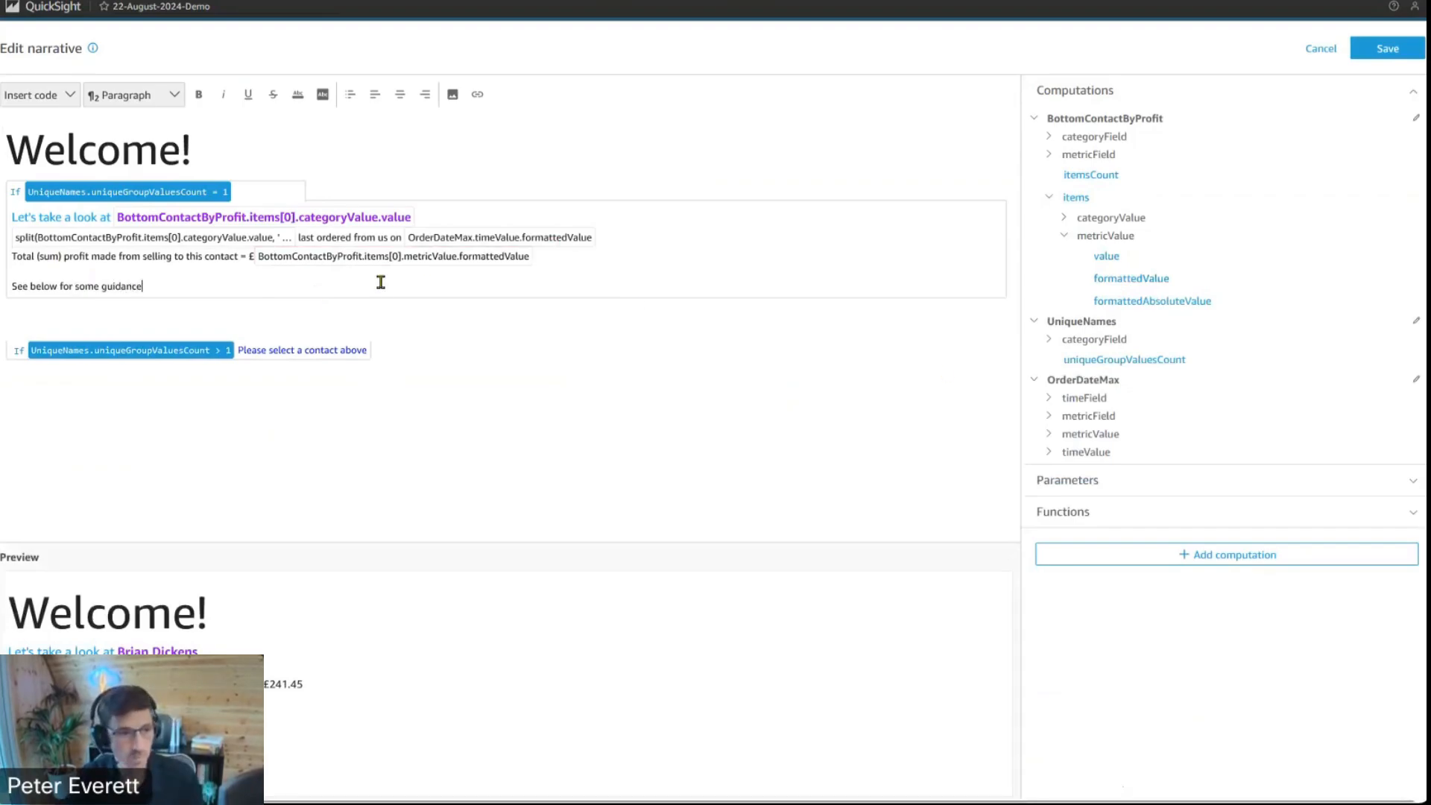
{"action": "type", "text": "on how to increase sales with this customer, by visiting the following internal sales wikis:"}
{"action": "left_click", "coordinate": [141, 286]}
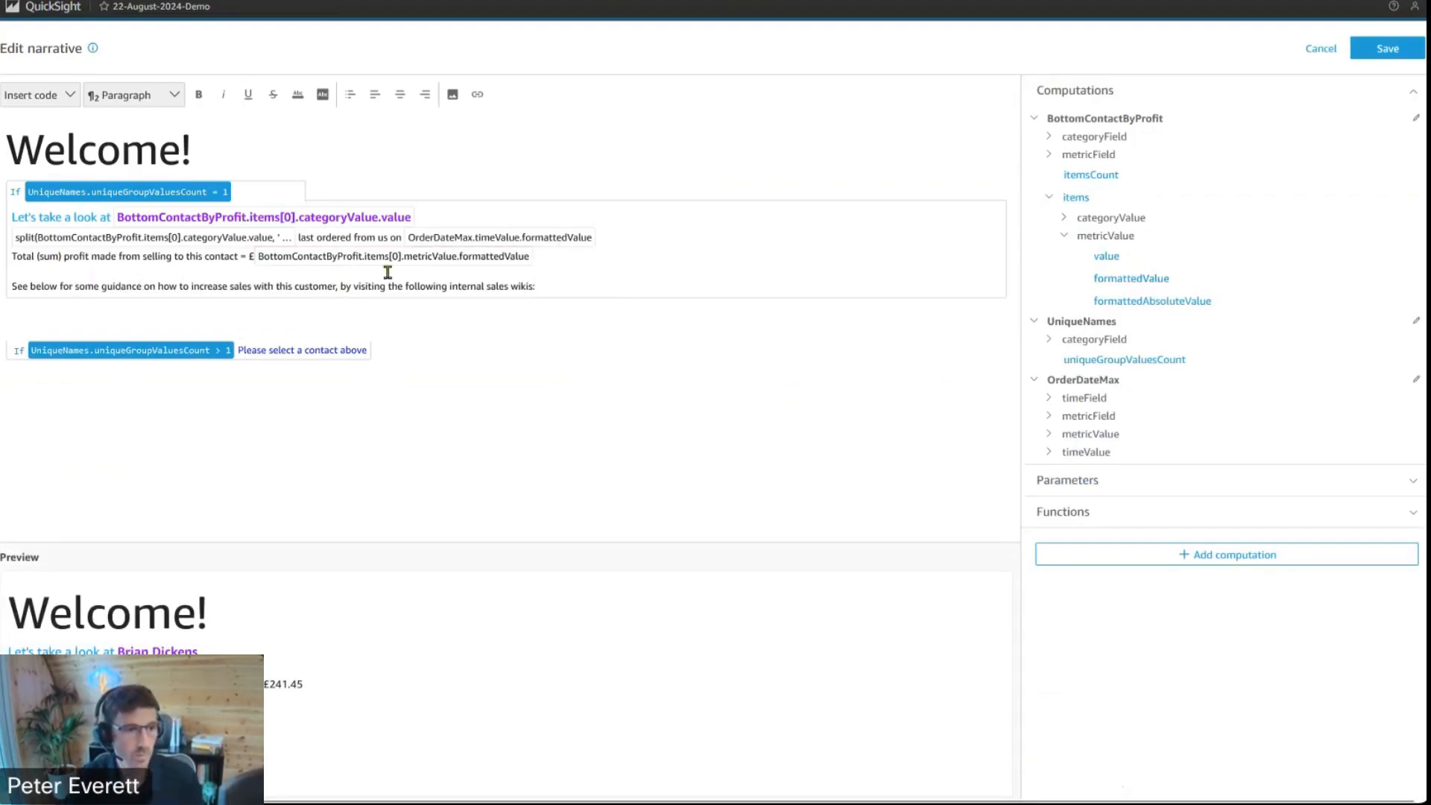
Start a numbered list under the guidance sentence with item 1 as a hyperlink to internal.sales.wiki/guide1
{"action": "left_click", "coordinate": [654, 284]}
{"action": "key", "text": "Return"}
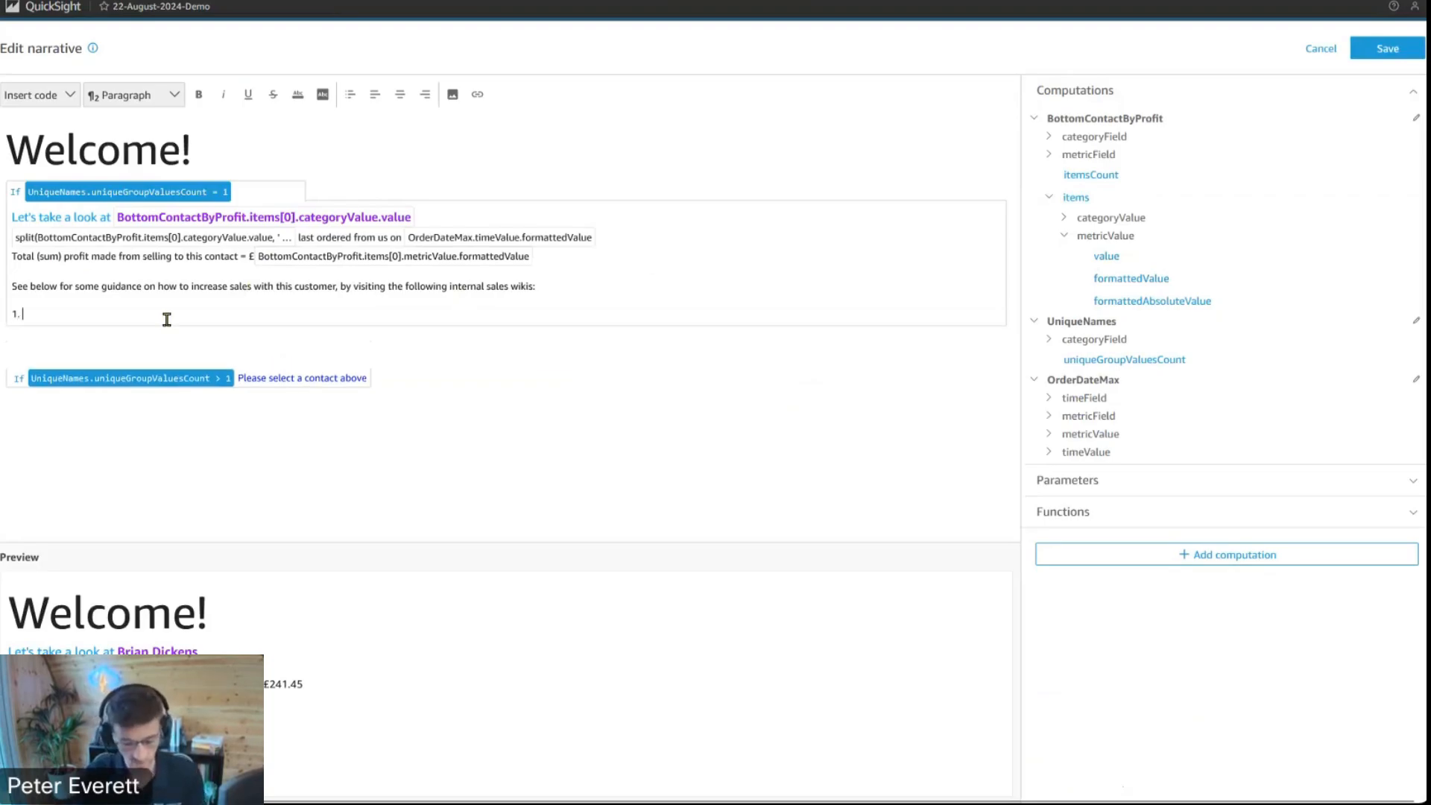
{"action": "left_click", "coordinate": [477, 94]}
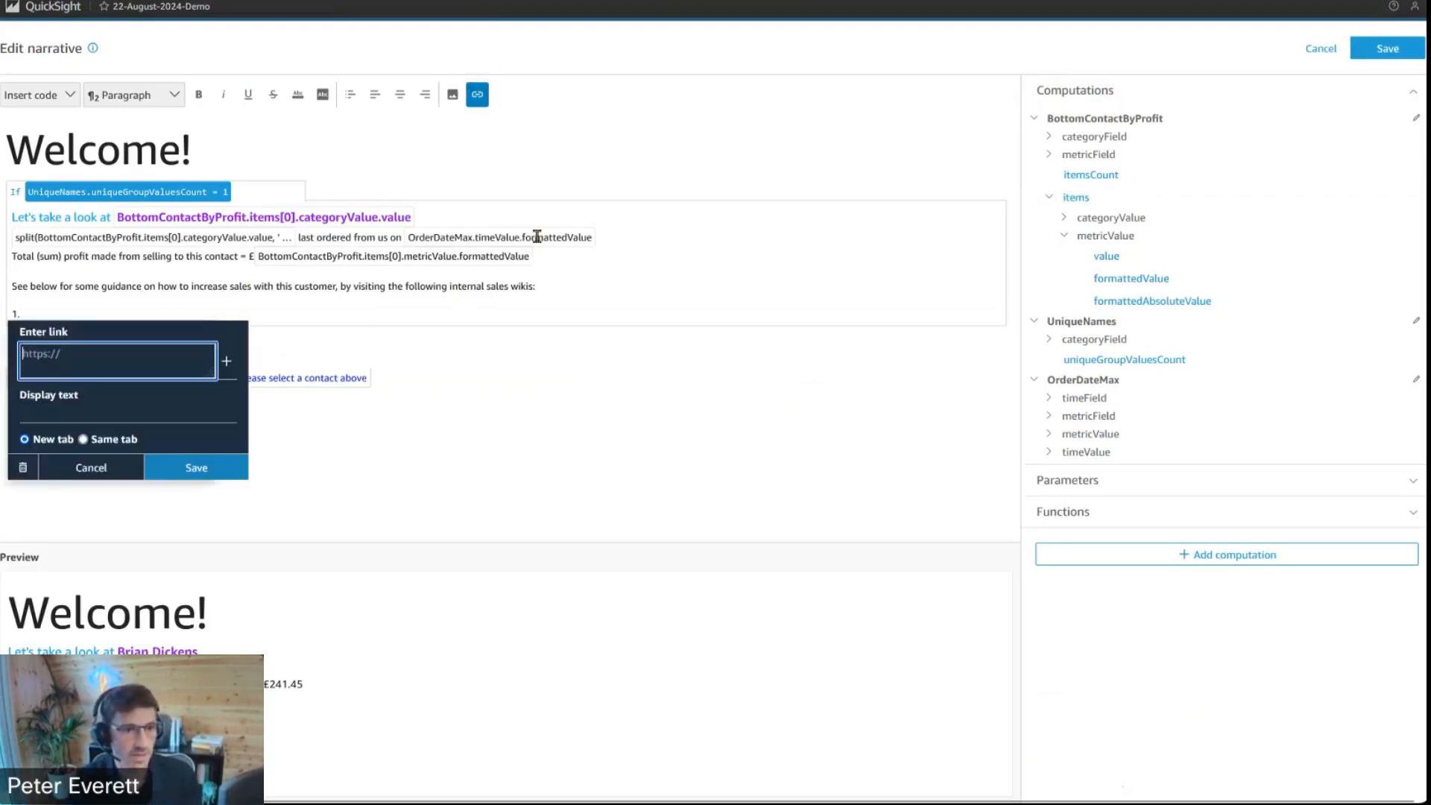
{"action": "type", "text": "in"}
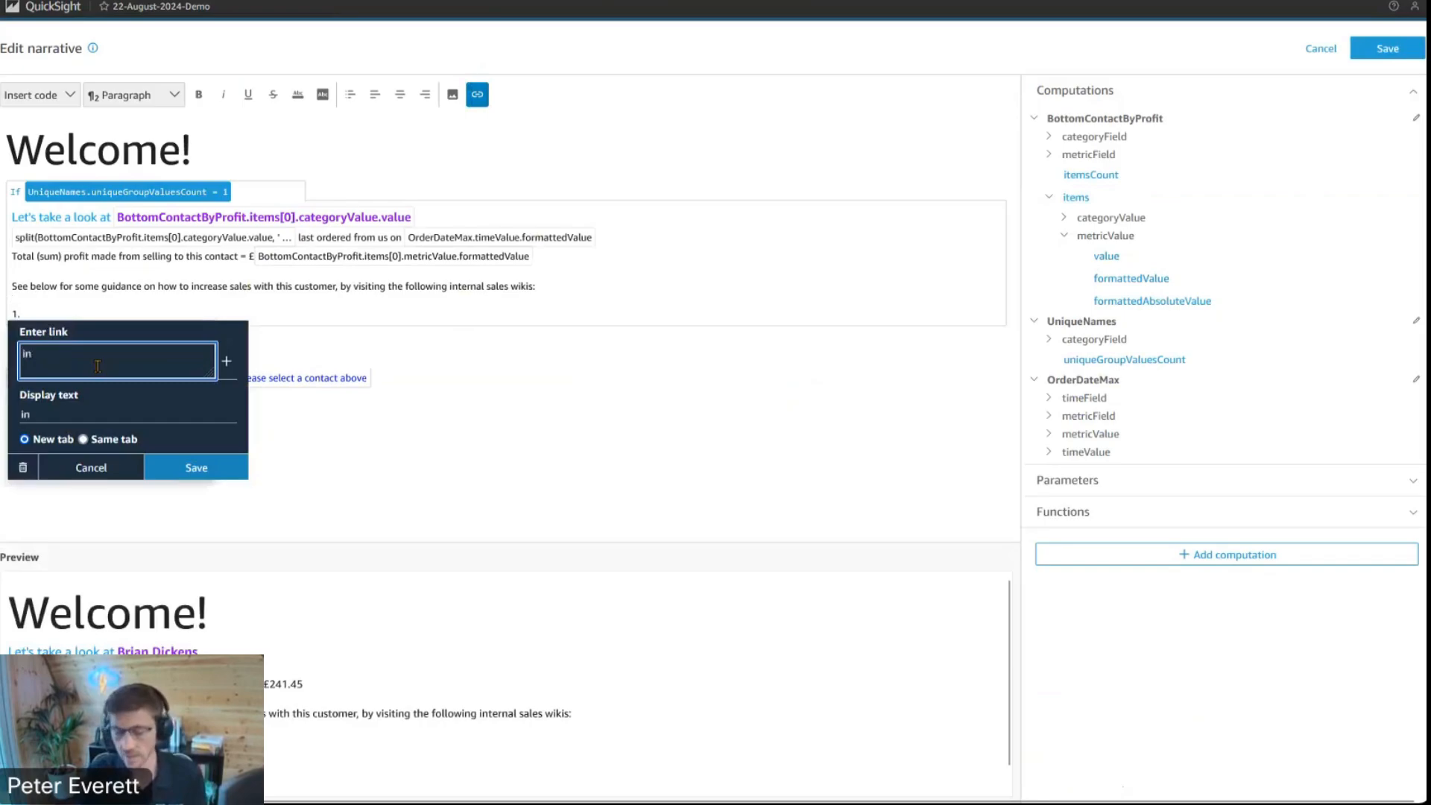
{"action": "type", "text": "ternal.sales."}
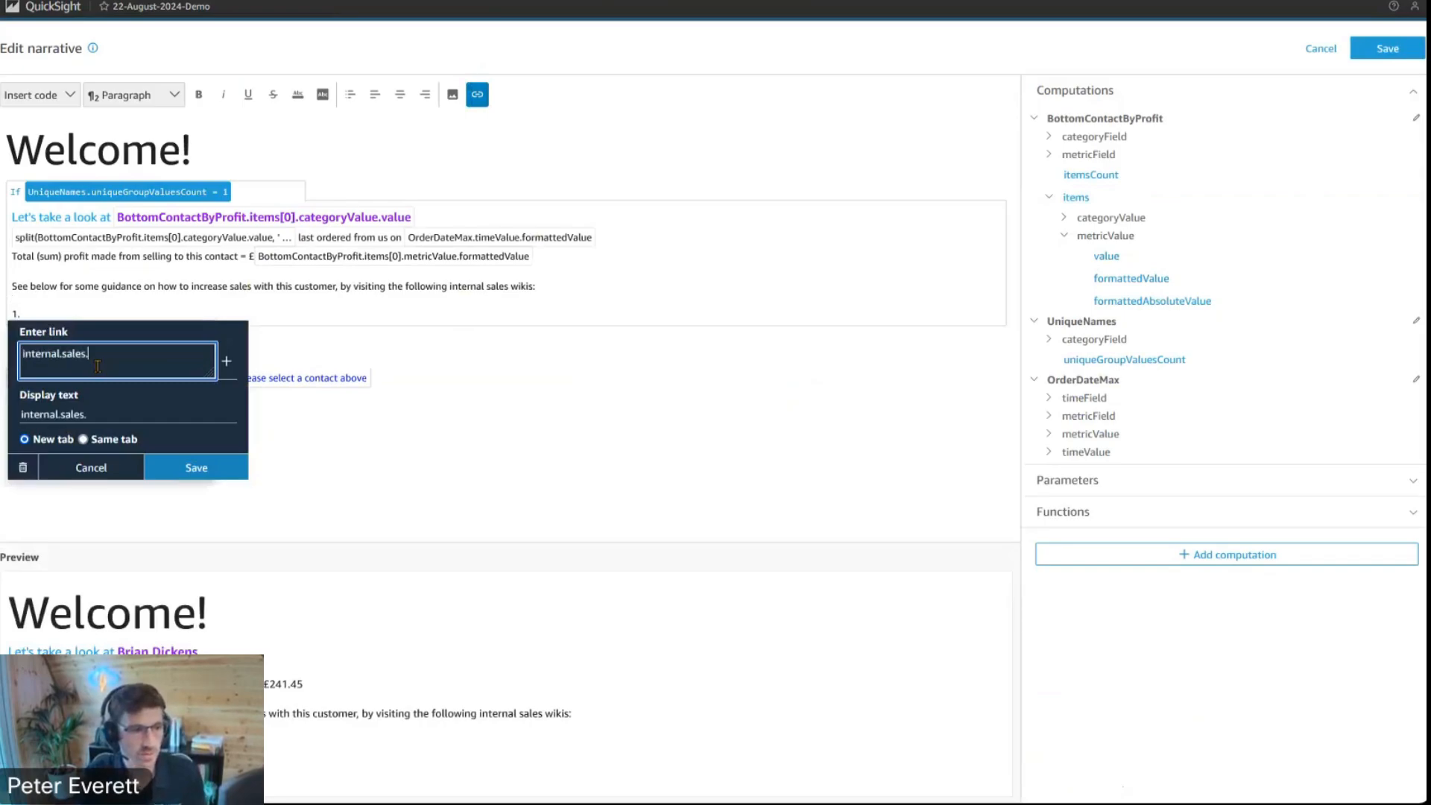
{"action": "type", "text": "wiki/"}
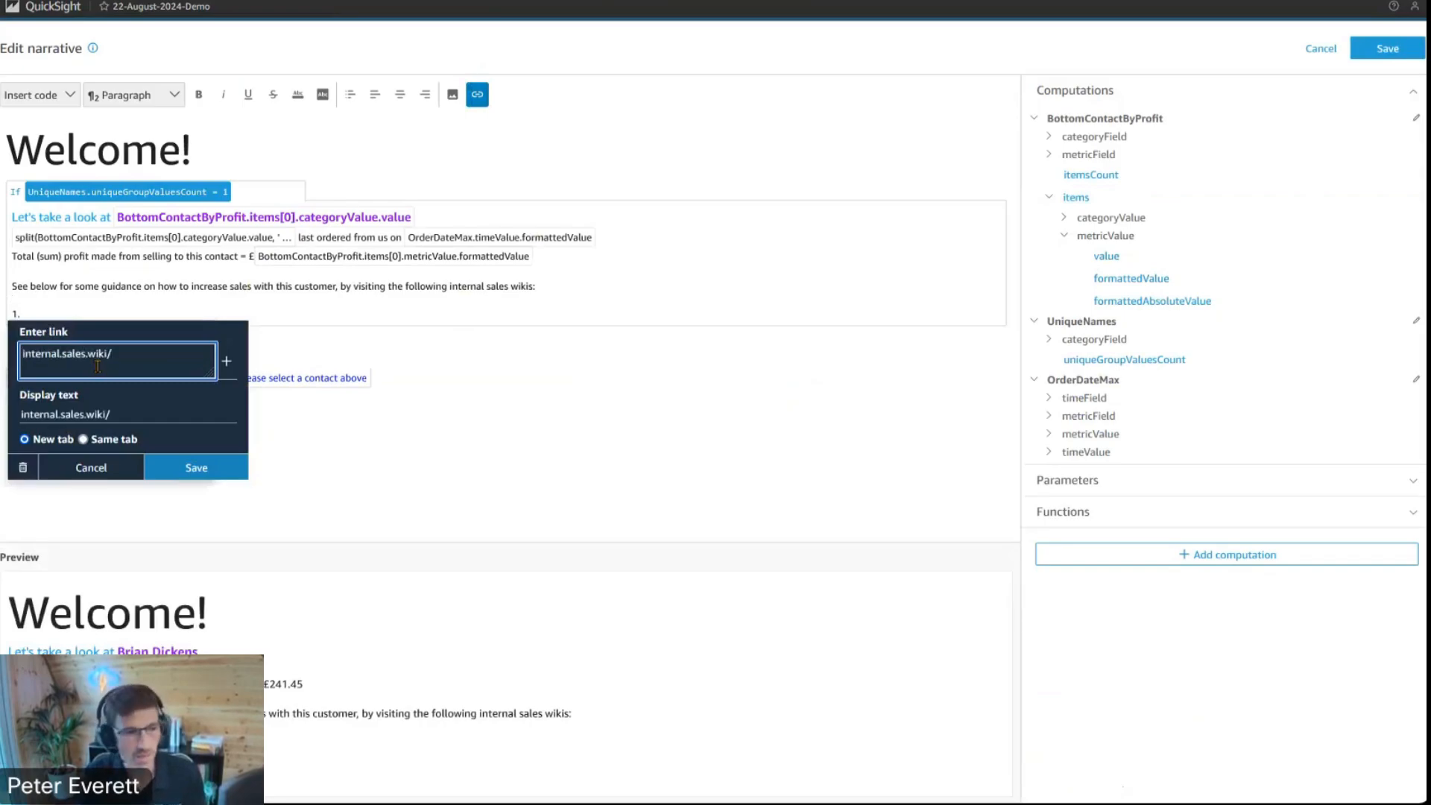
{"action": "type", "text": "guide1"}
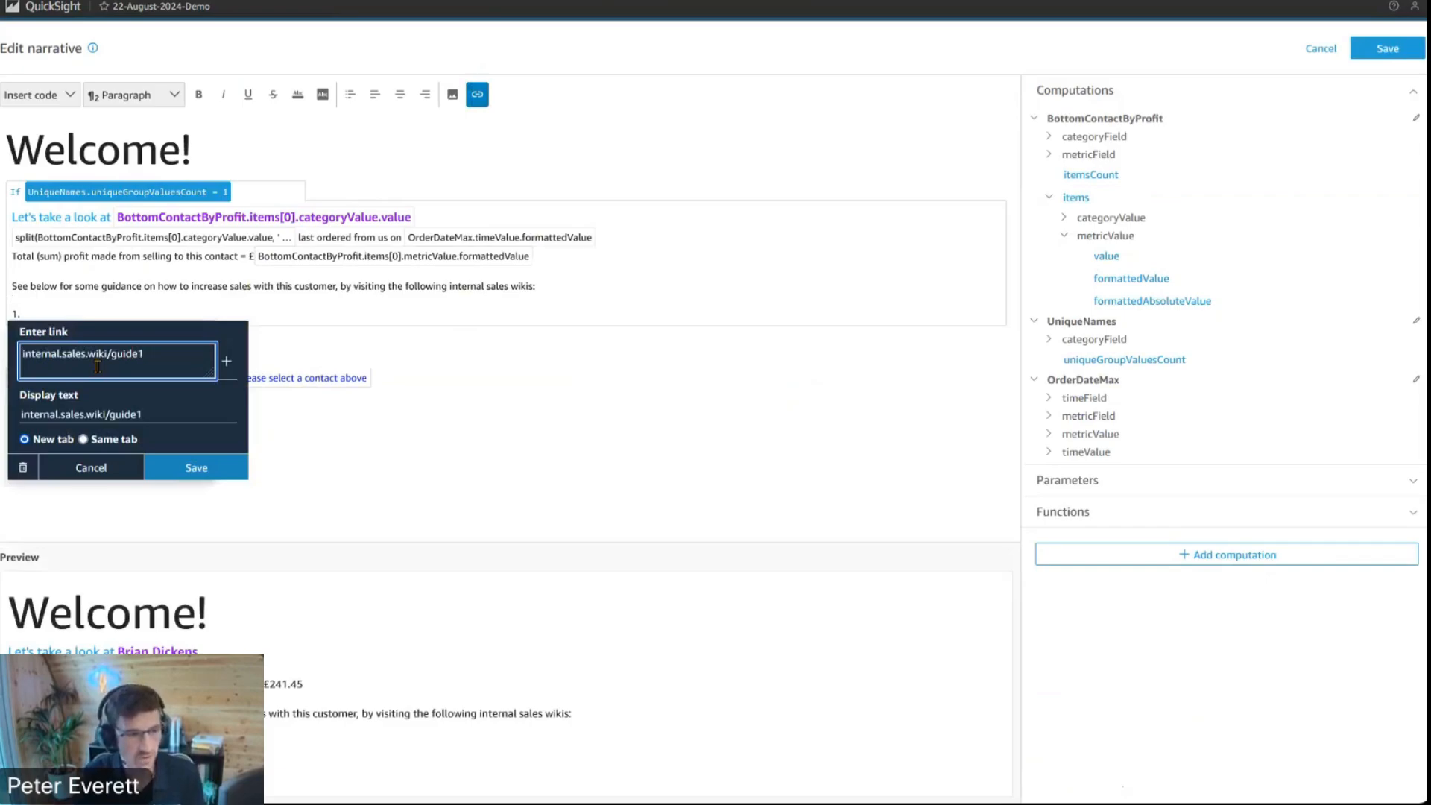
{"action": "left_click", "coordinate": [200, 462]}
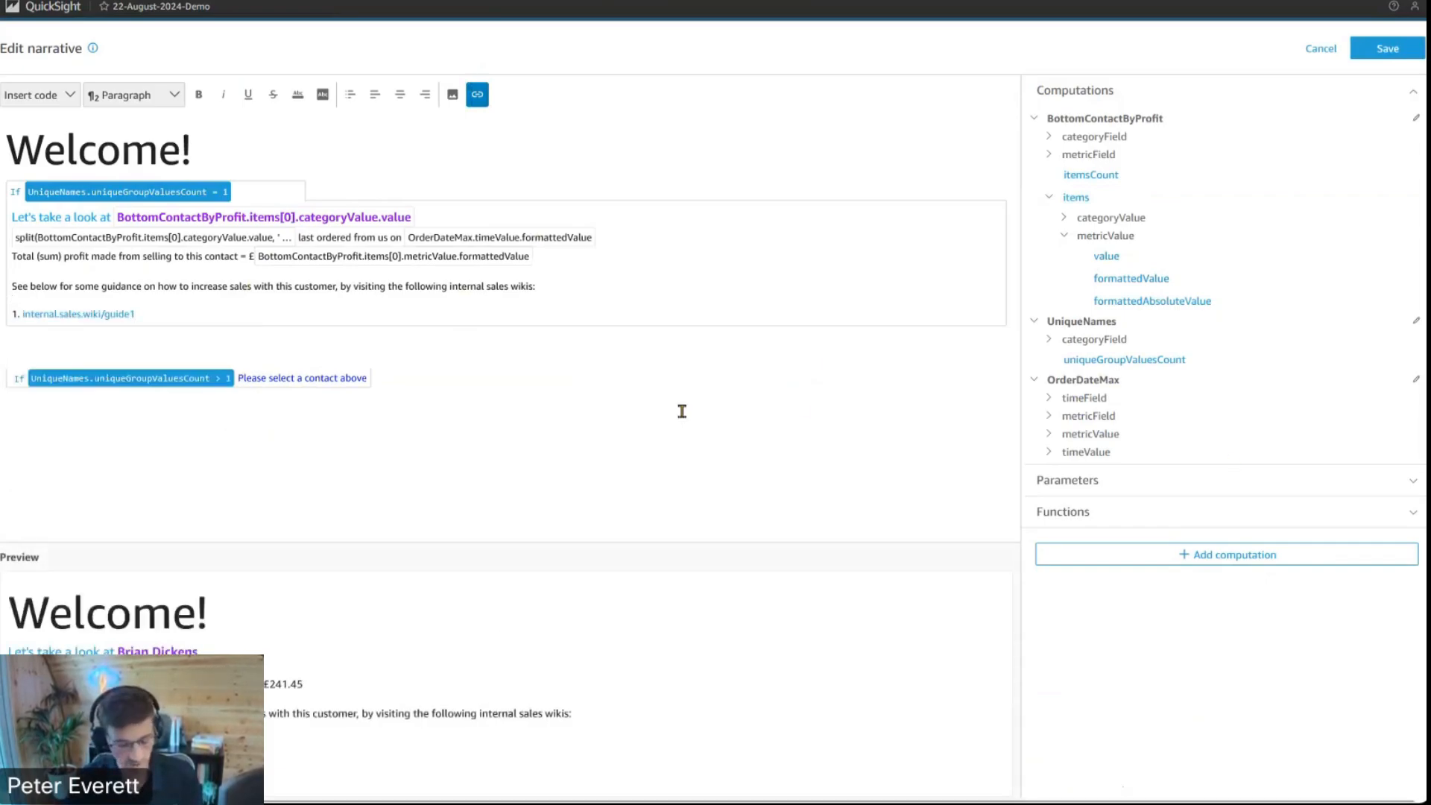
Add list items 2 and 3 as links to internal.sales.wiki/guide2 and internal.sales.wiki/guide3, and save the narrative
{"action": "key", "text": "Return"}
{"action": "key", "text": "Return"}
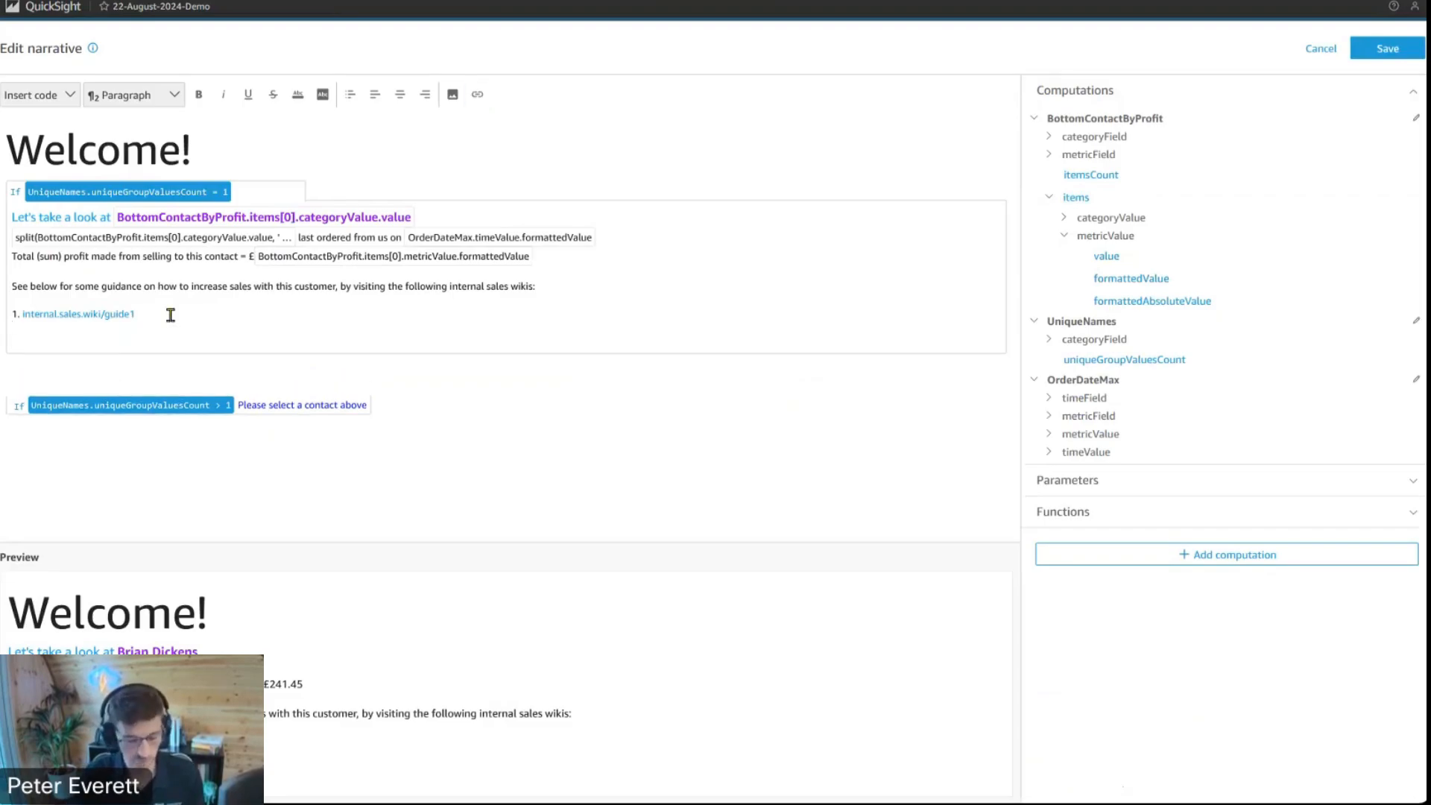
{"action": "type", "text": "2."}
{"action": "left_click", "coordinate": [143, 335]}
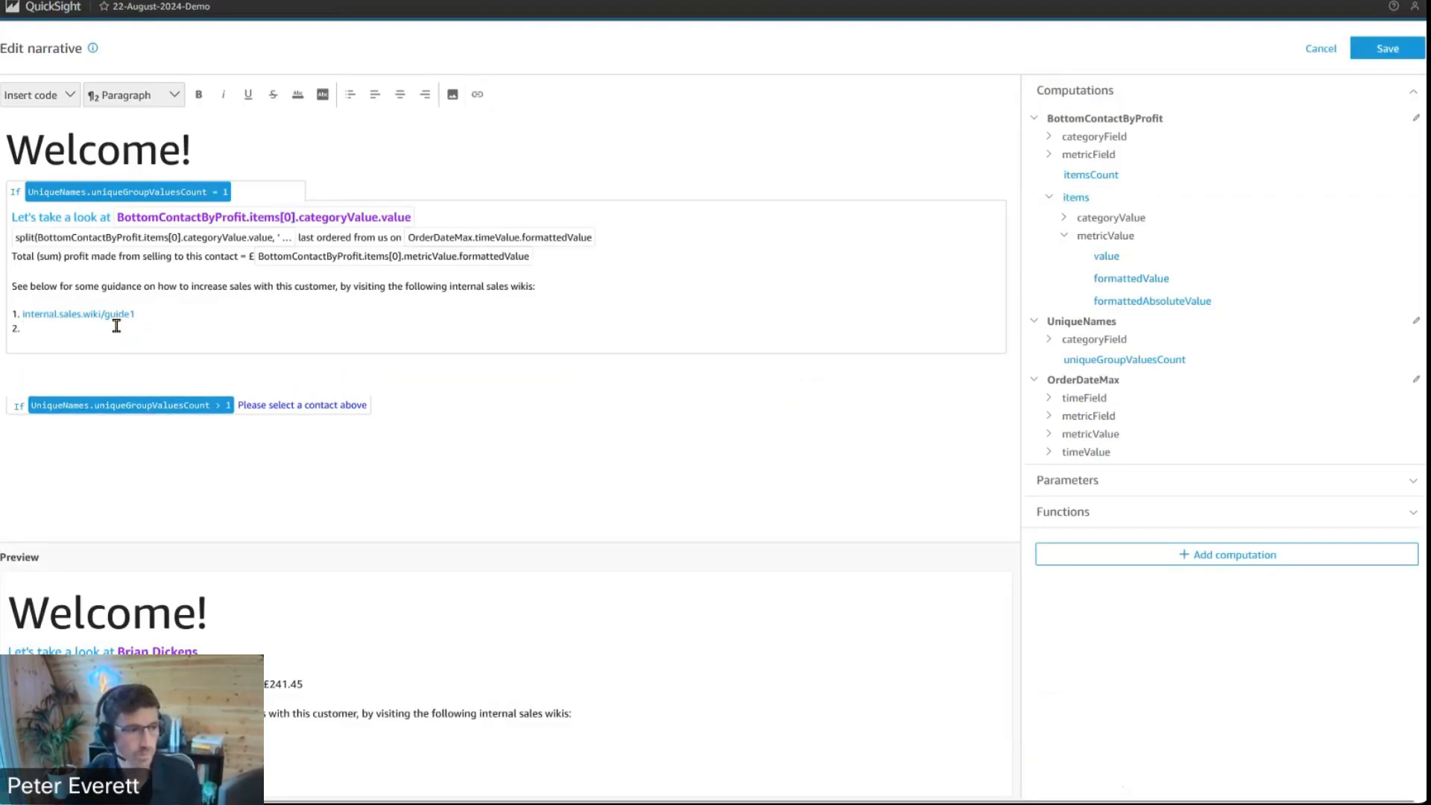
{"action": "type", "text": "internal.sales.wiki/guide23. internal.sales.wiki/guide3"}
{"action": "key", "text": "Return"}
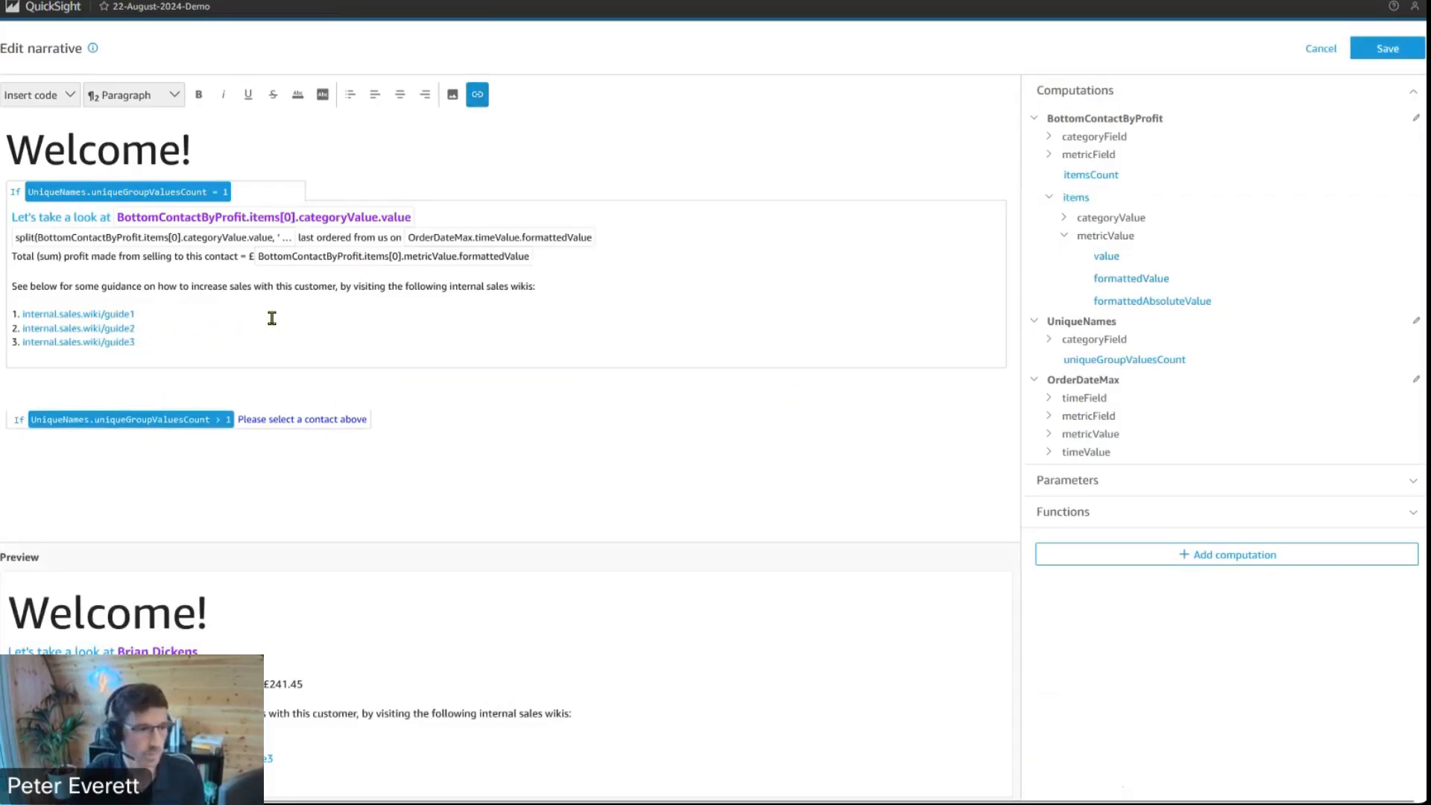
{"action": "left_click", "coordinate": [341, 342]}
{"action": "left_click", "coordinate": [1408, 54]}
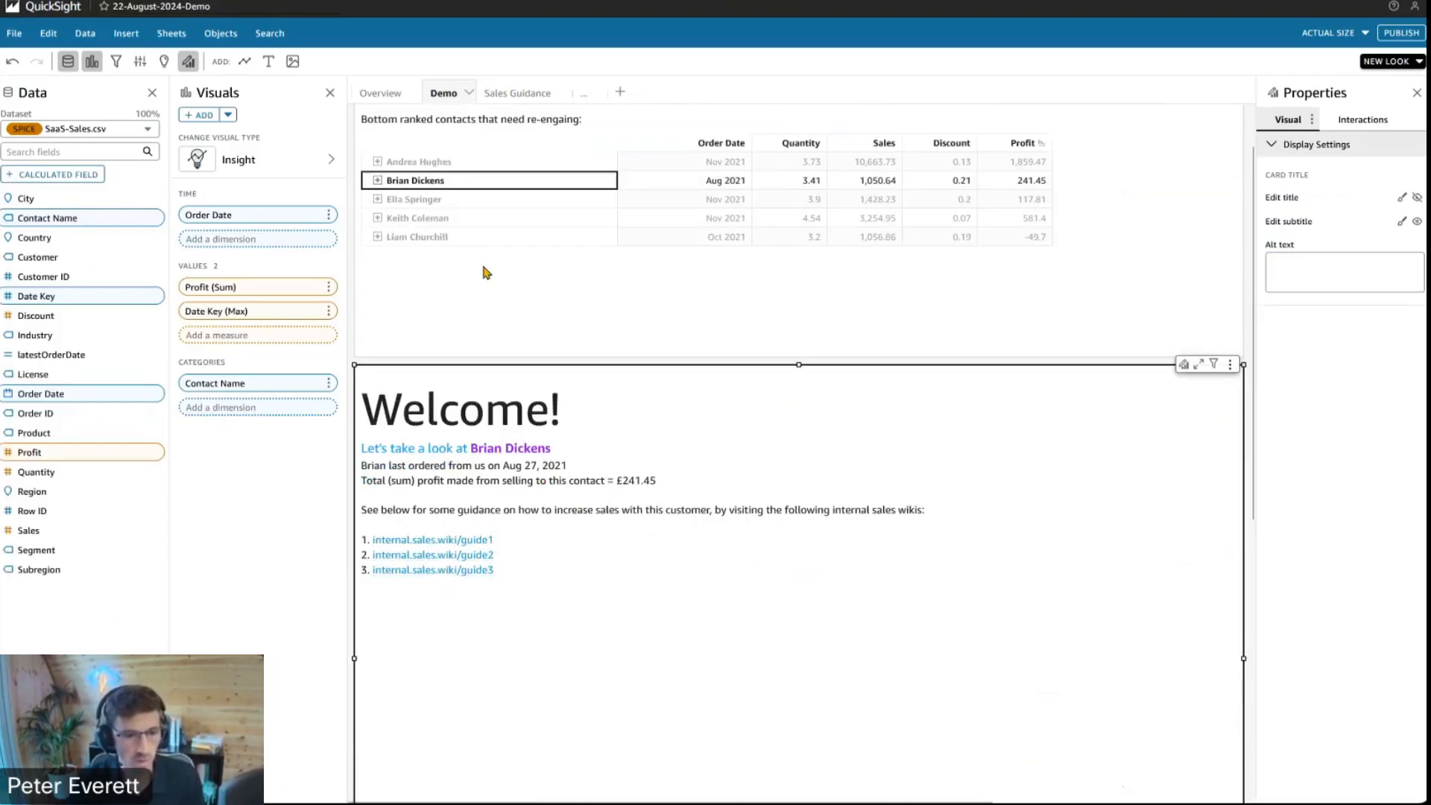
Reopen the insight's narrative for editing and insert a Block IF directly below the block with the wiki links
{"action": "left_click", "coordinate": [1231, 366]}
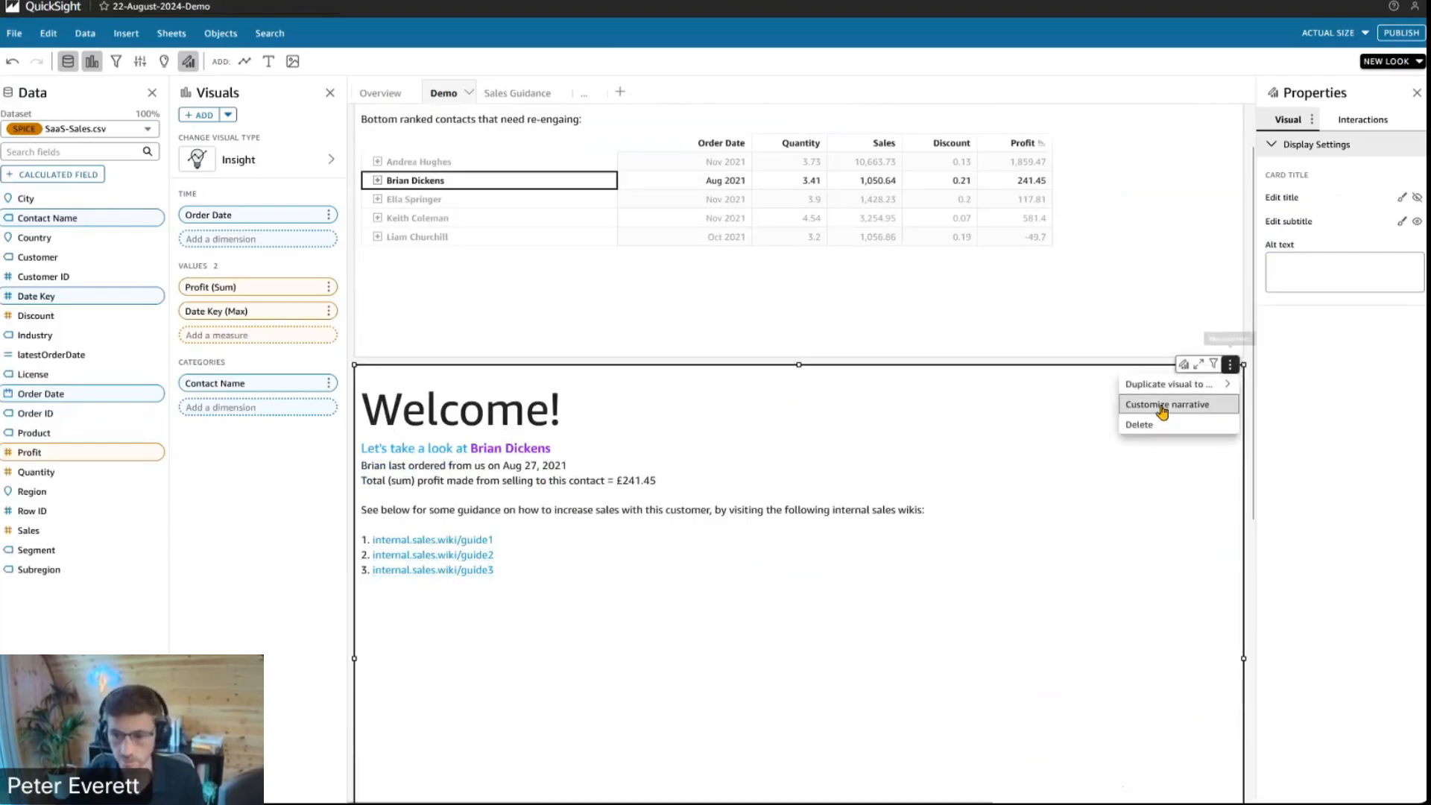
{"action": "left_click", "coordinate": [1172, 405]}
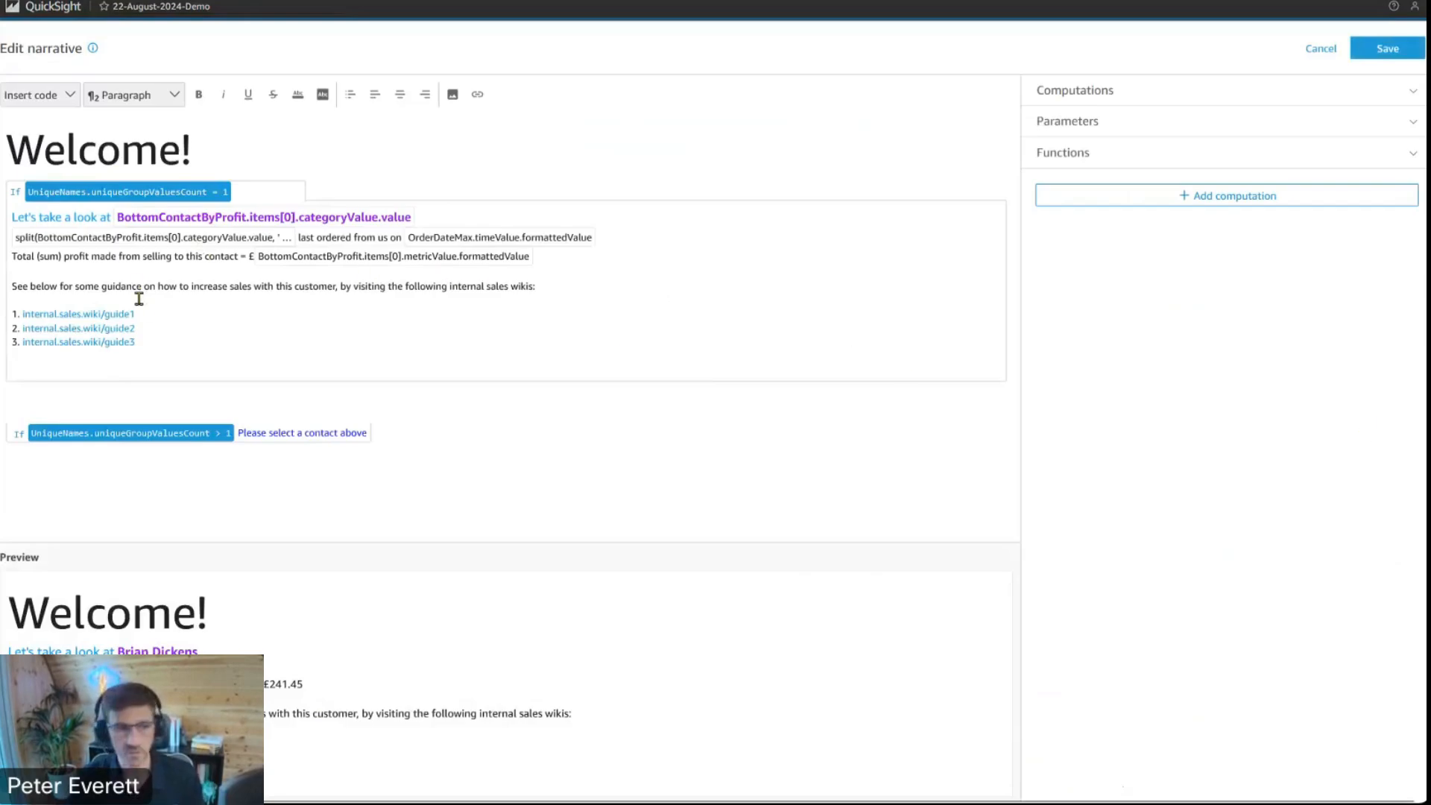
{"action": "left_click", "coordinate": [45, 401]}
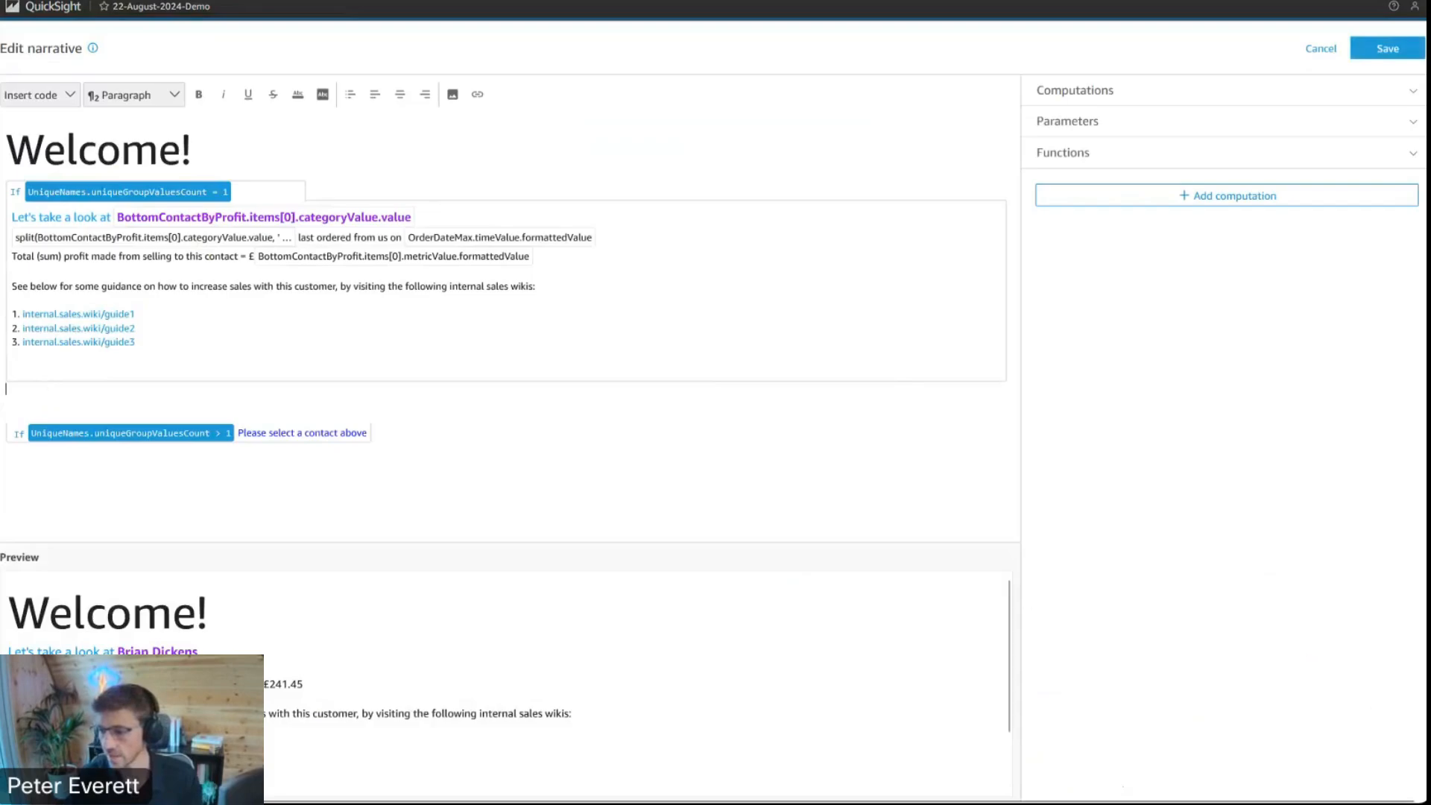
{"action": "left_click", "coordinate": [70, 95]}
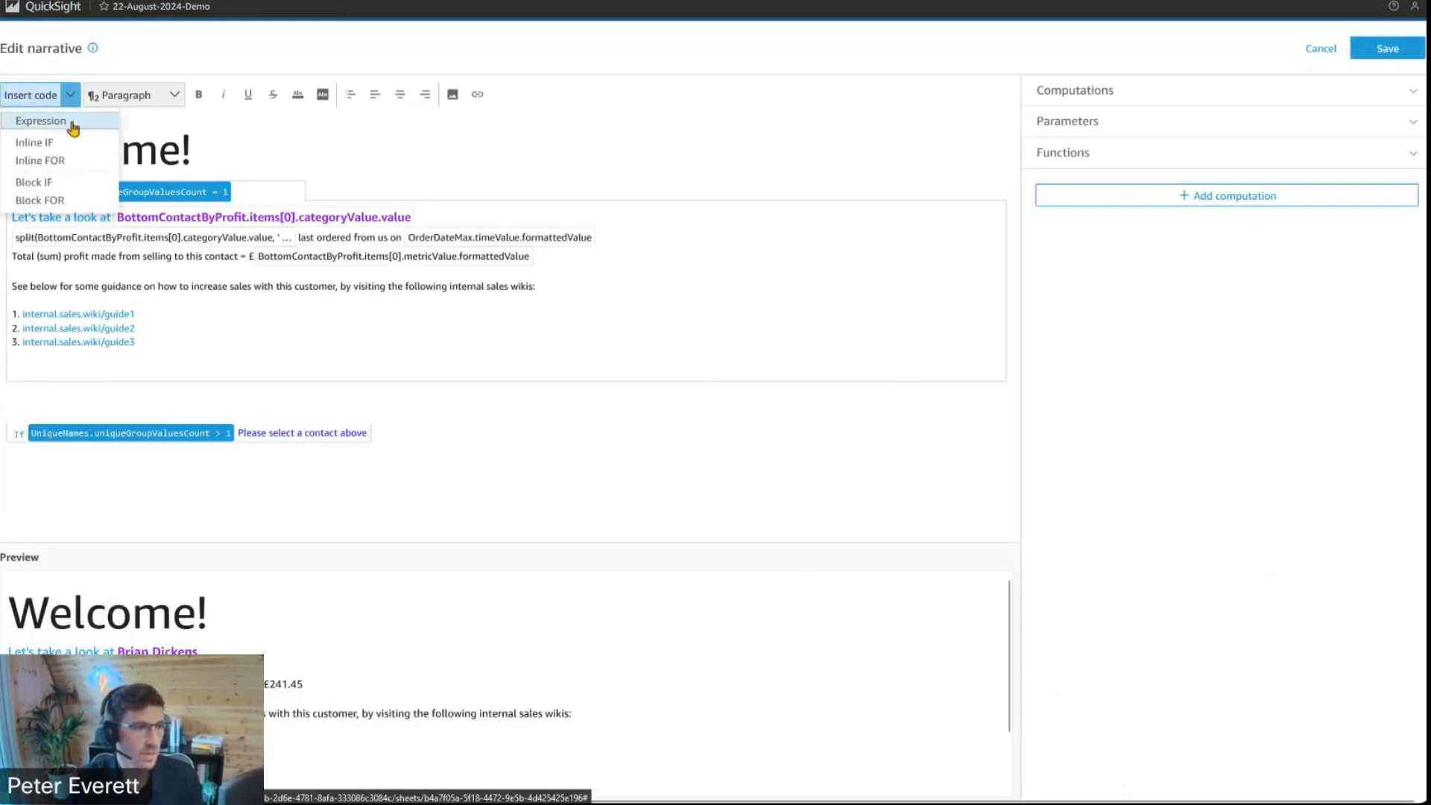
{"action": "left_click", "coordinate": [64, 187]}
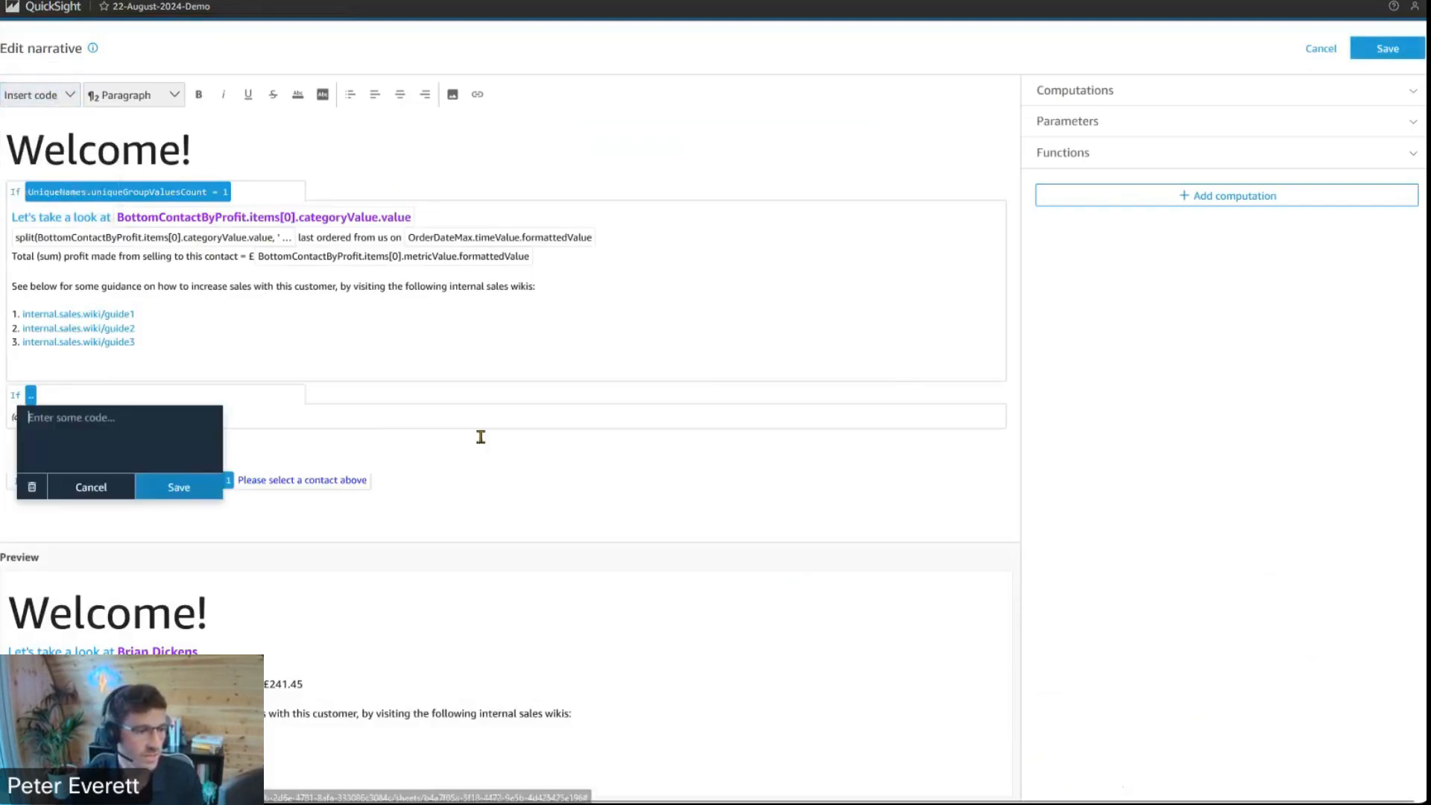
Set the new IF block's condition to BottomContactByProfit.items[0].metricValue.value < 1000 using the computation's metric value
{"action": "left_click", "coordinate": [1095, 103]}
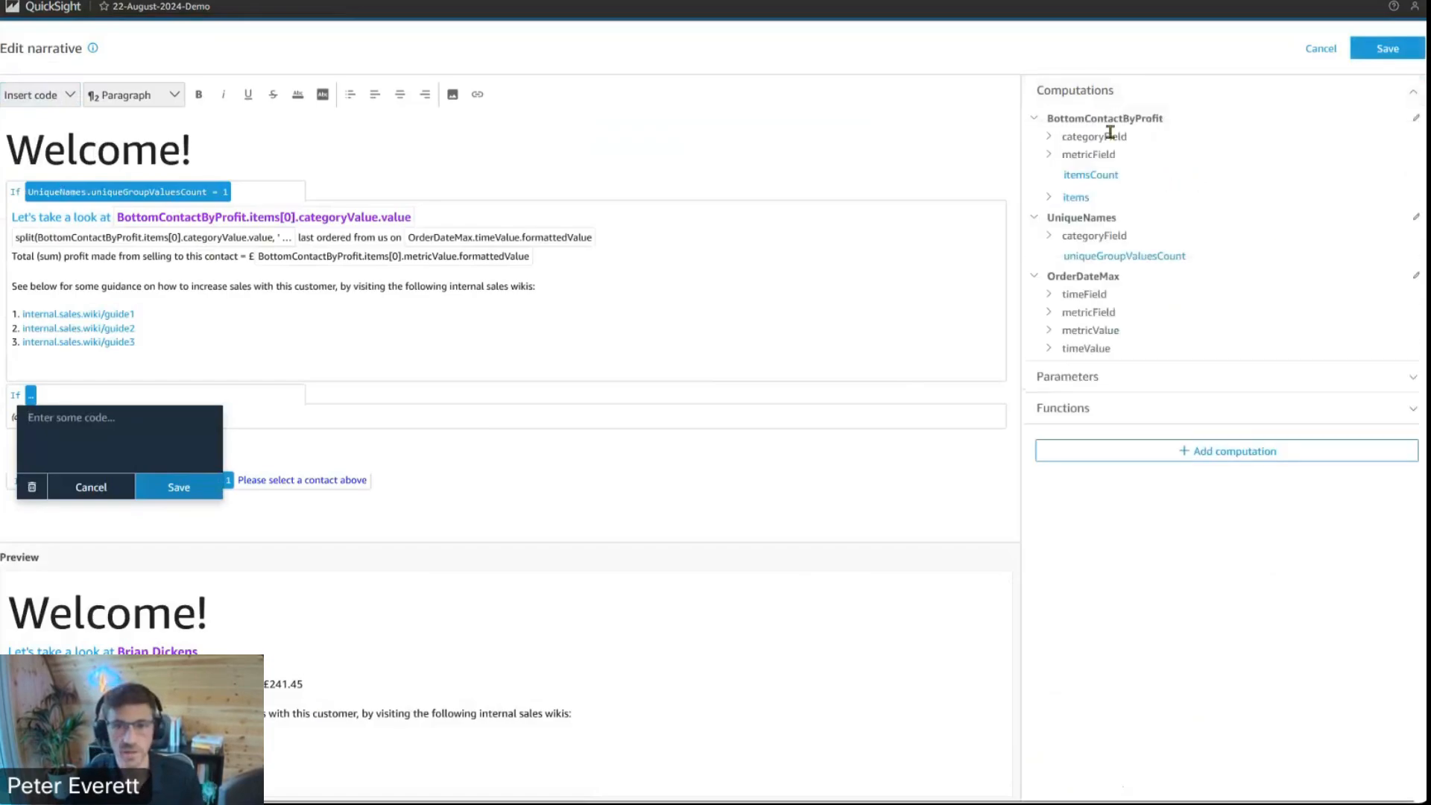
{"action": "left_click", "coordinate": [1049, 197]}
{"action": "left_click", "coordinate": [1065, 237]}
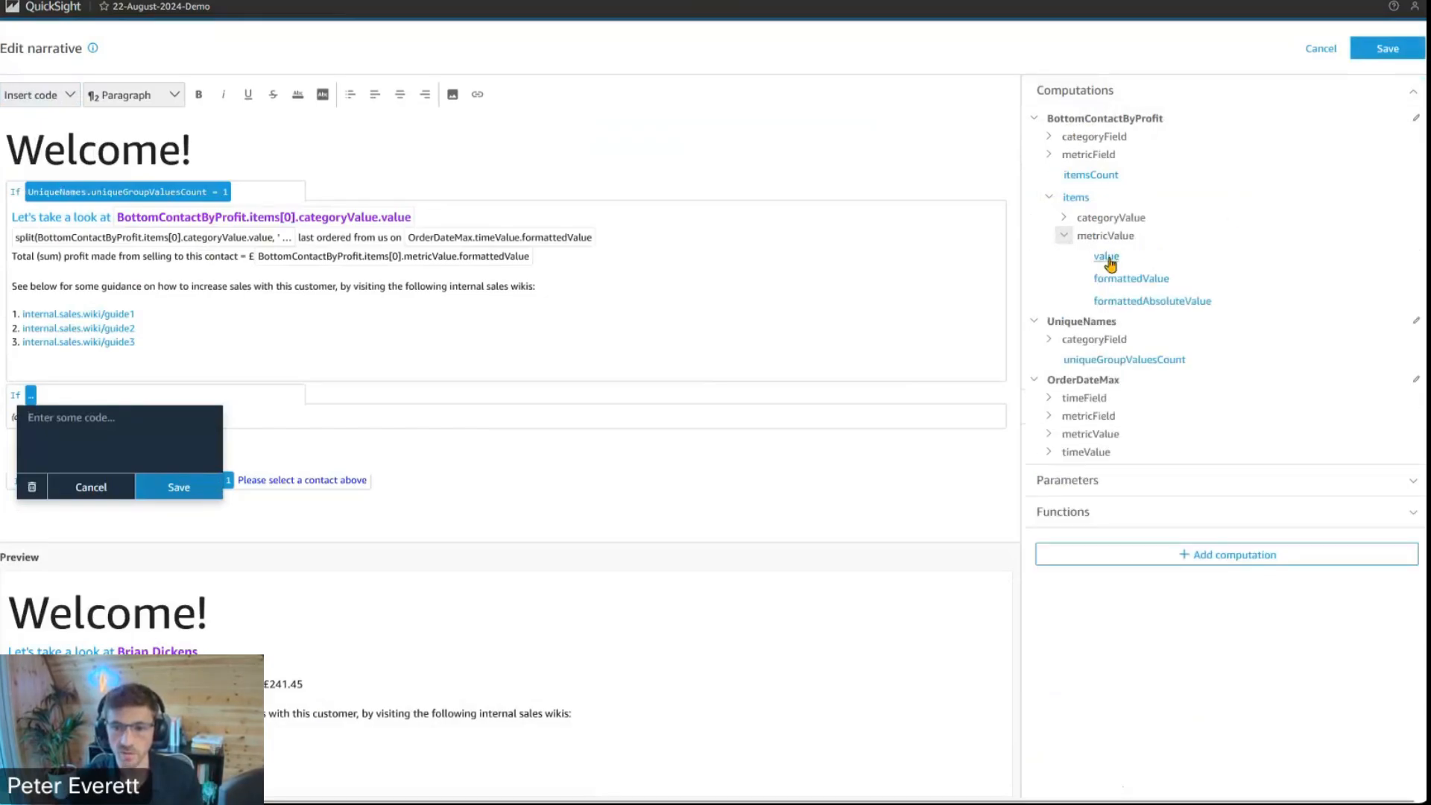
{"action": "left_click", "coordinate": [1107, 257]}
{"action": "double_click", "coordinate": [180, 417]}
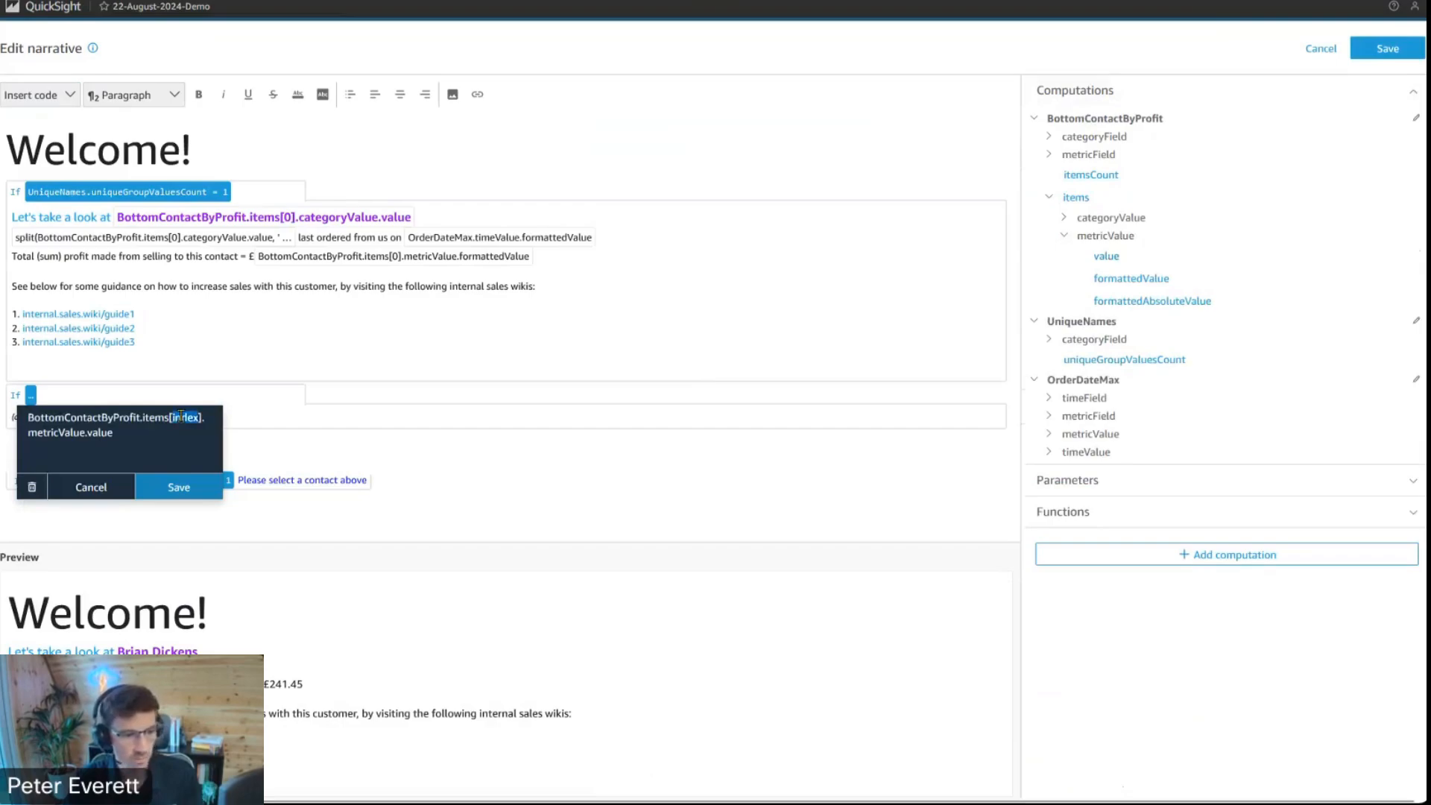
{"action": "type", "text": "0"}
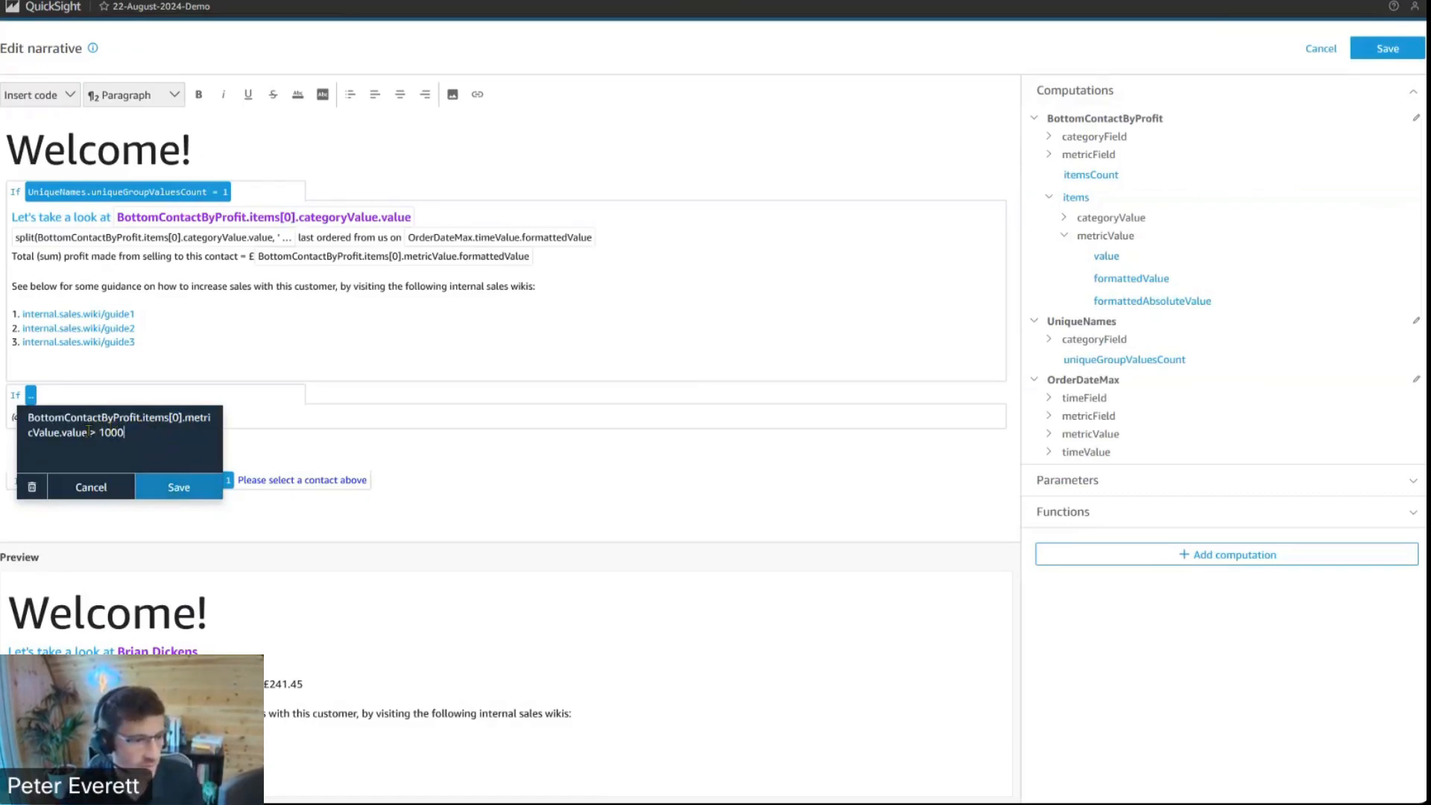
{"action": "key", "text": "BackSpace"}
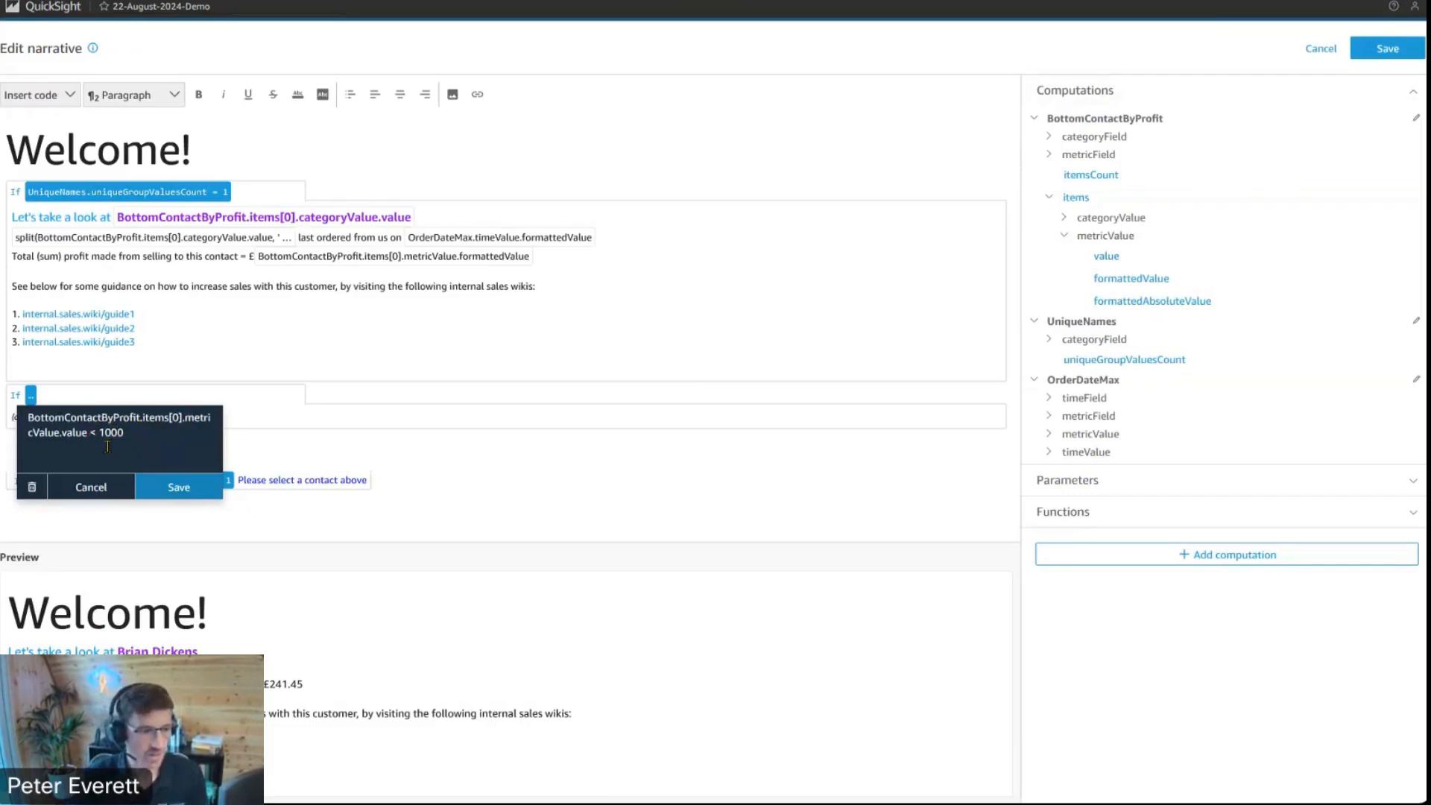
{"action": "left_click", "coordinate": [179, 487]}
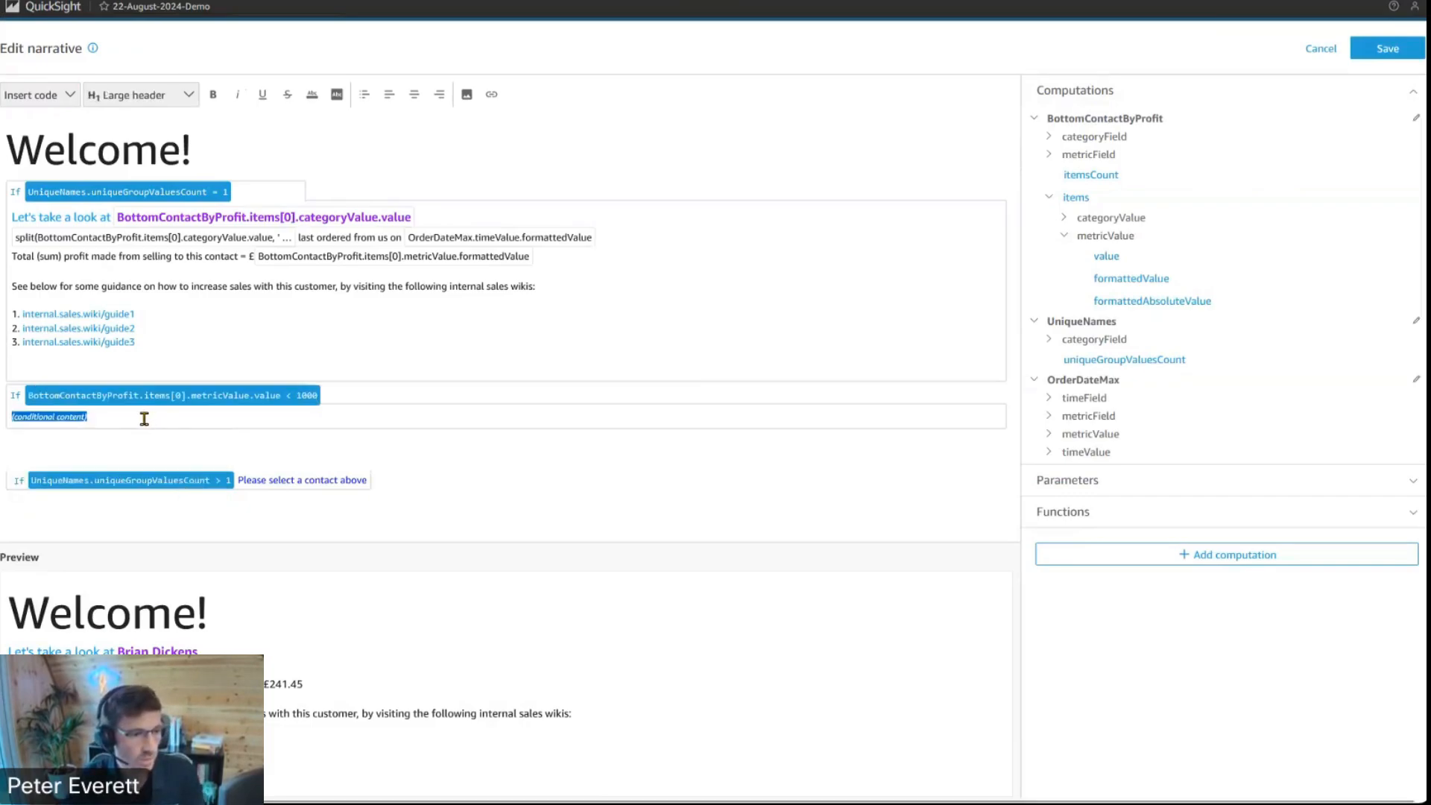
Replace the conditional content of the < 1000 block with "Low value customer guidance goes here"
{"action": "left_click", "coordinate": [142, 419]}
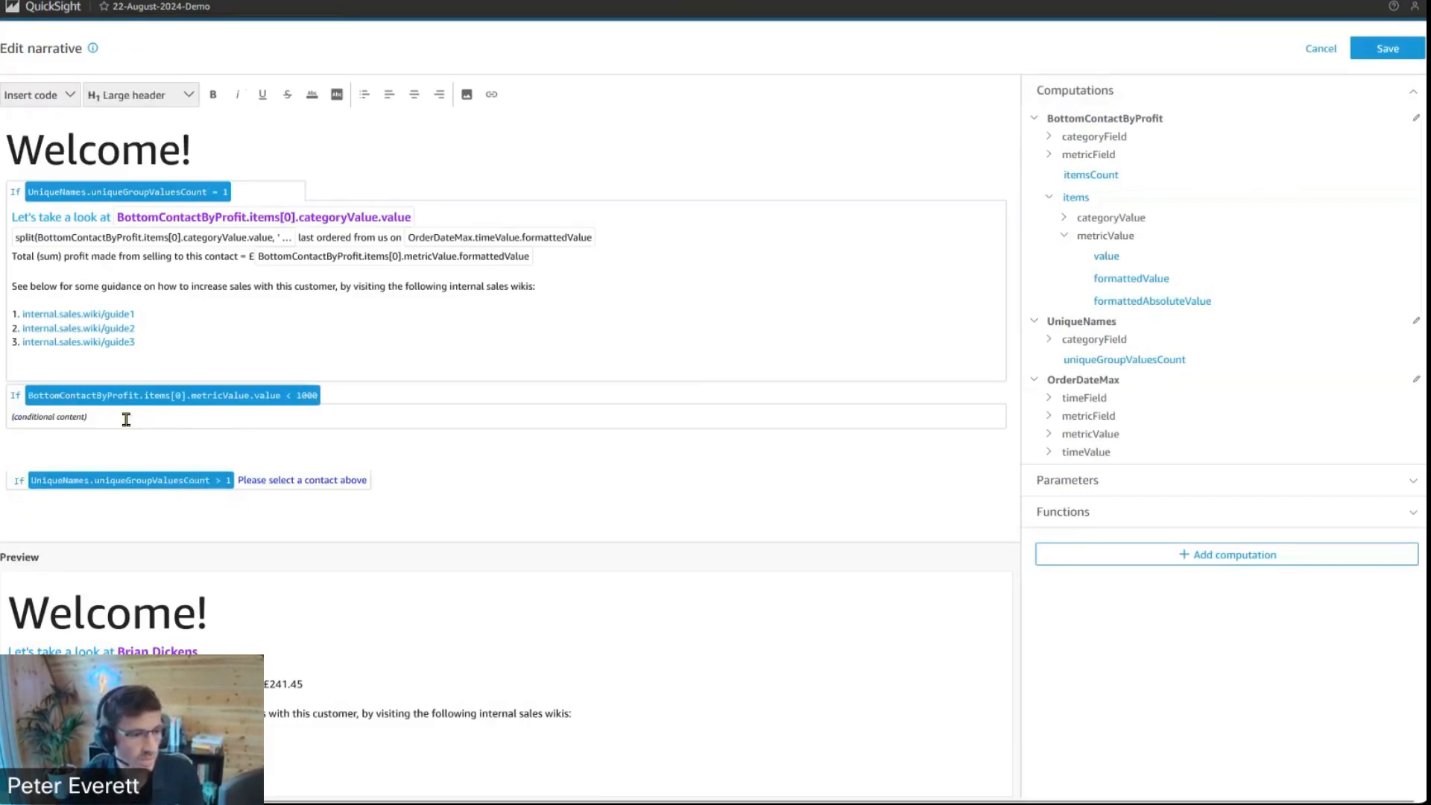
{"action": "triple_click", "coordinate": [80, 417]}
{"action": "type", "text": "Low"}
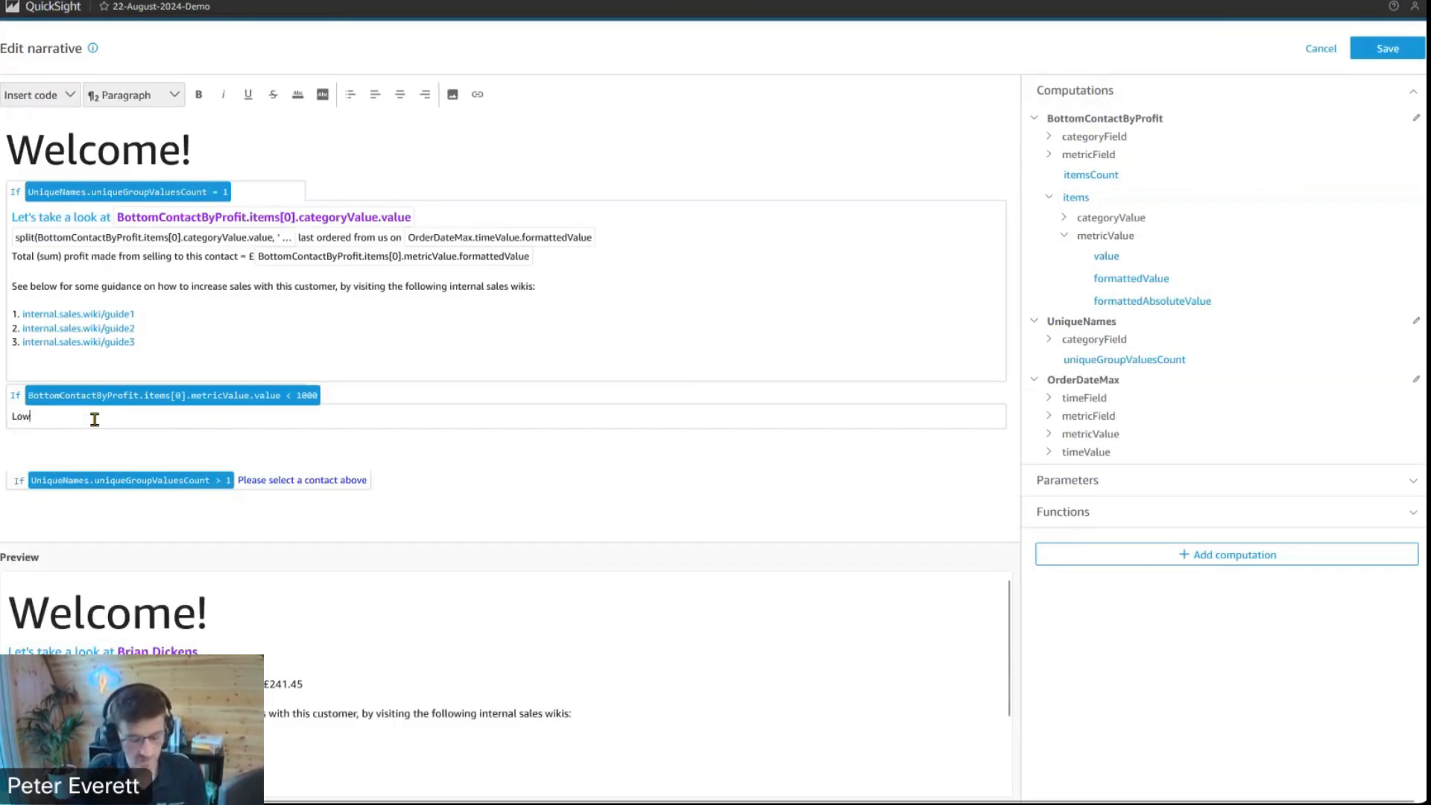
{"action": "type", "text": " value customer guidance goes here"}
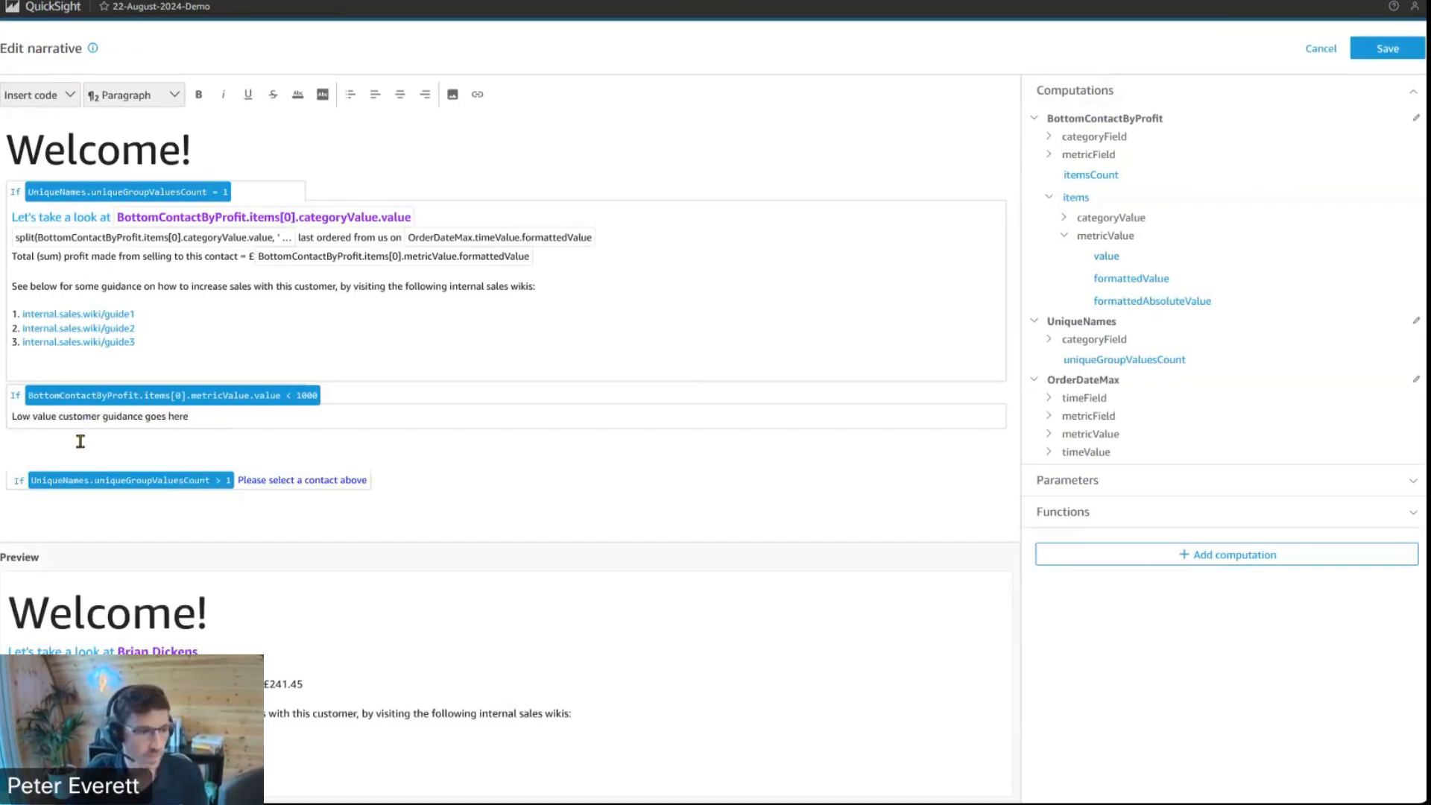
Add another Block IF below with the condition BottomContactByProfit.items[0].metricValue.value > 1000
{"action": "left_click", "coordinate": [66, 96]}
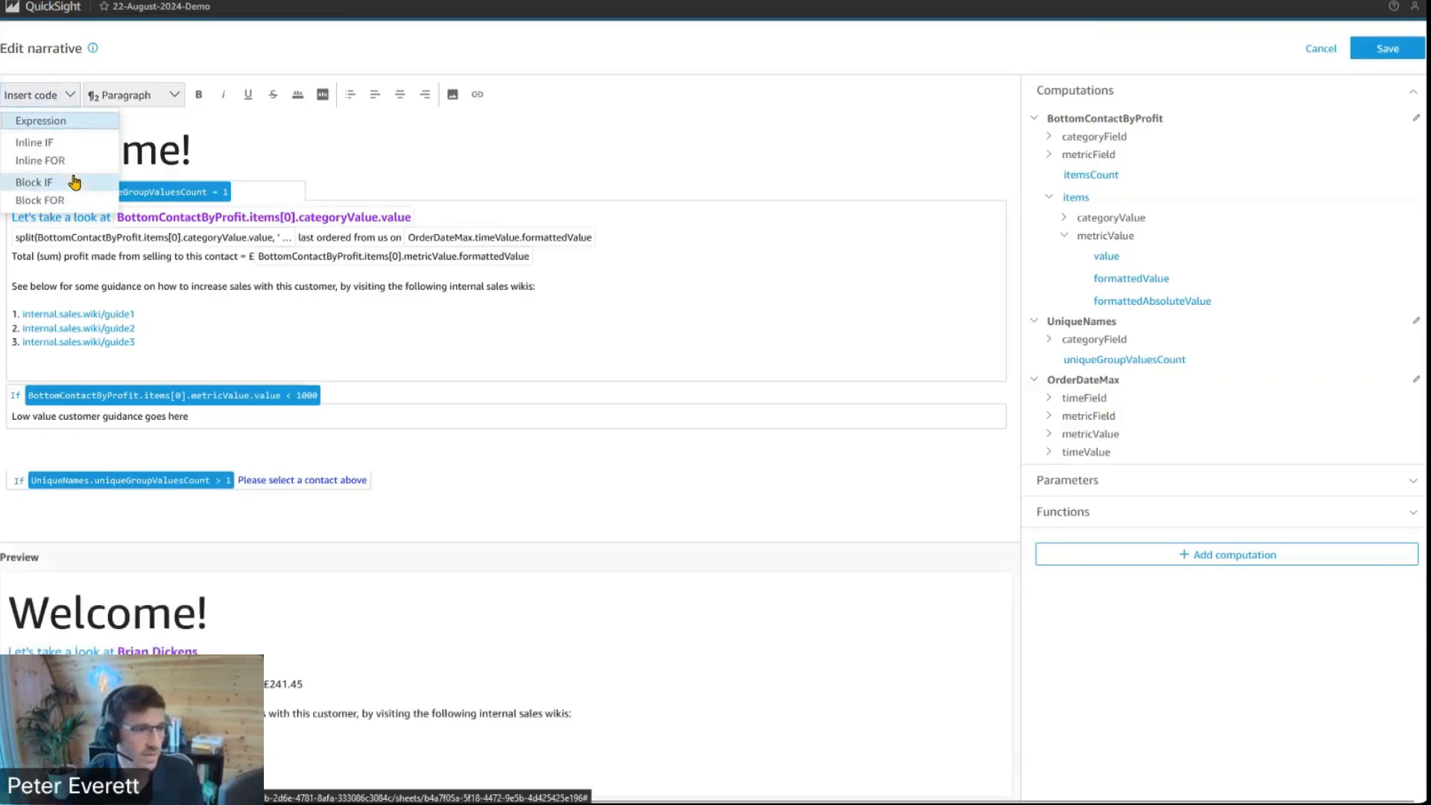
{"action": "left_click", "coordinate": [74, 183]}
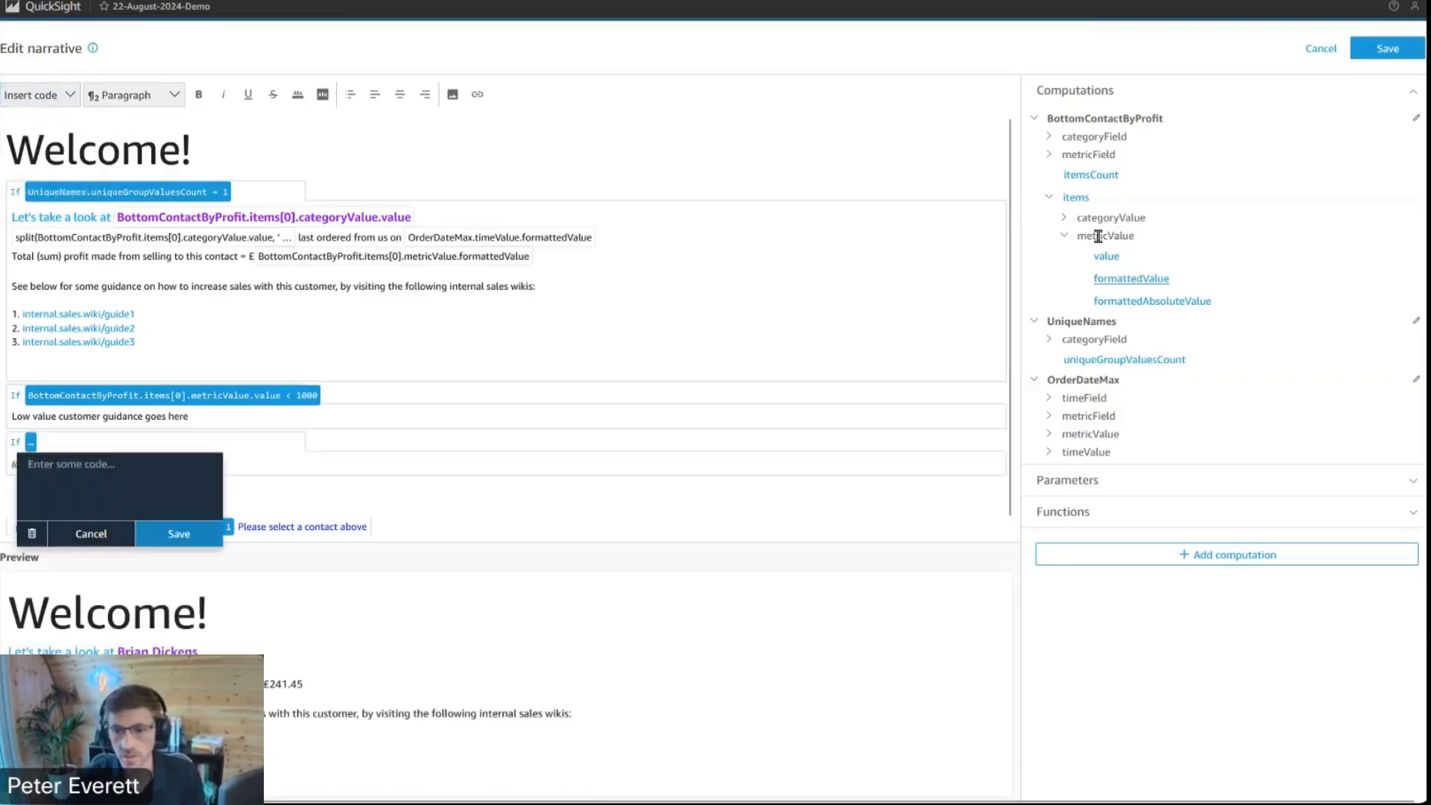
{"action": "left_click", "coordinate": [1106, 258]}
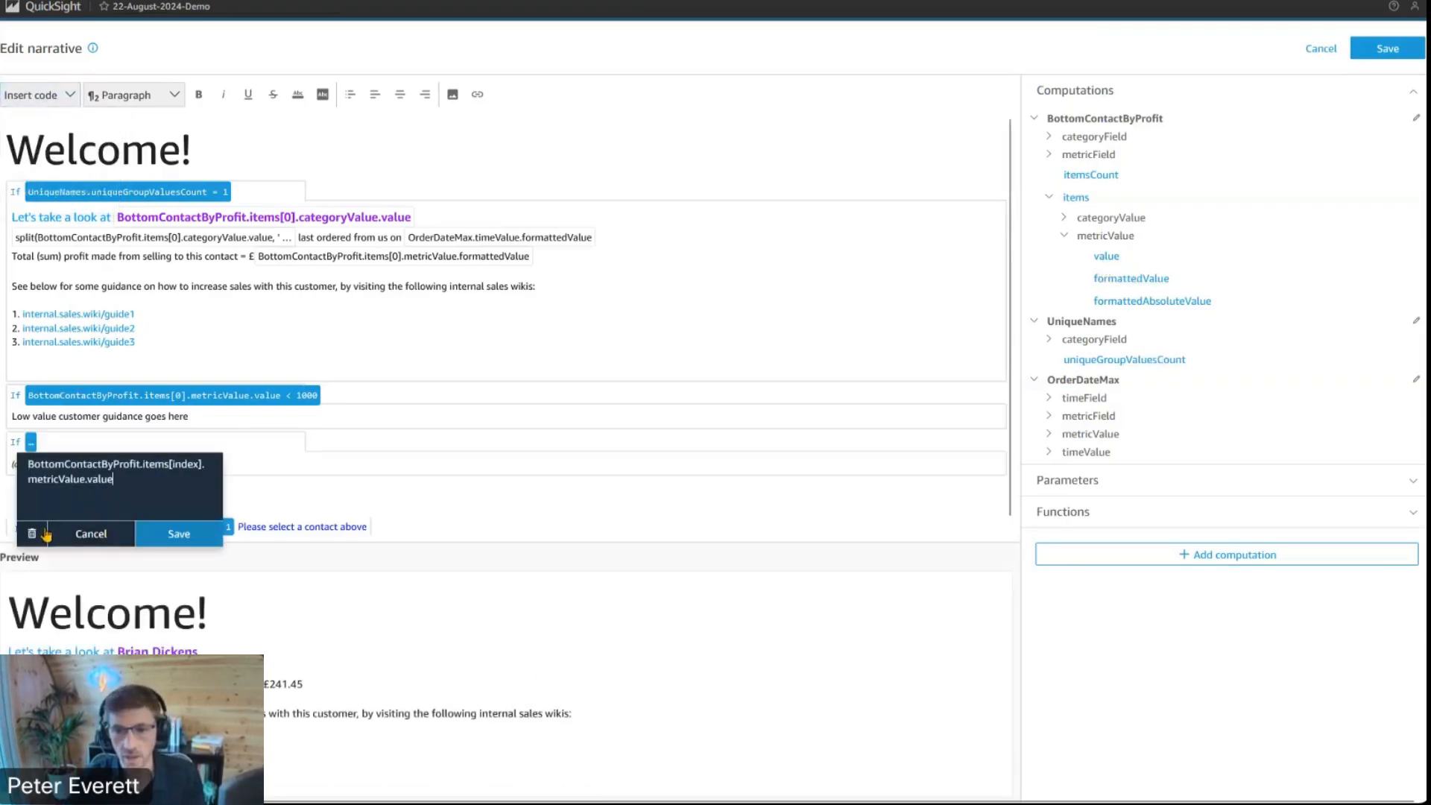
{"action": "double_click", "coordinate": [184, 464]}
{"action": "type", "text": "0"}
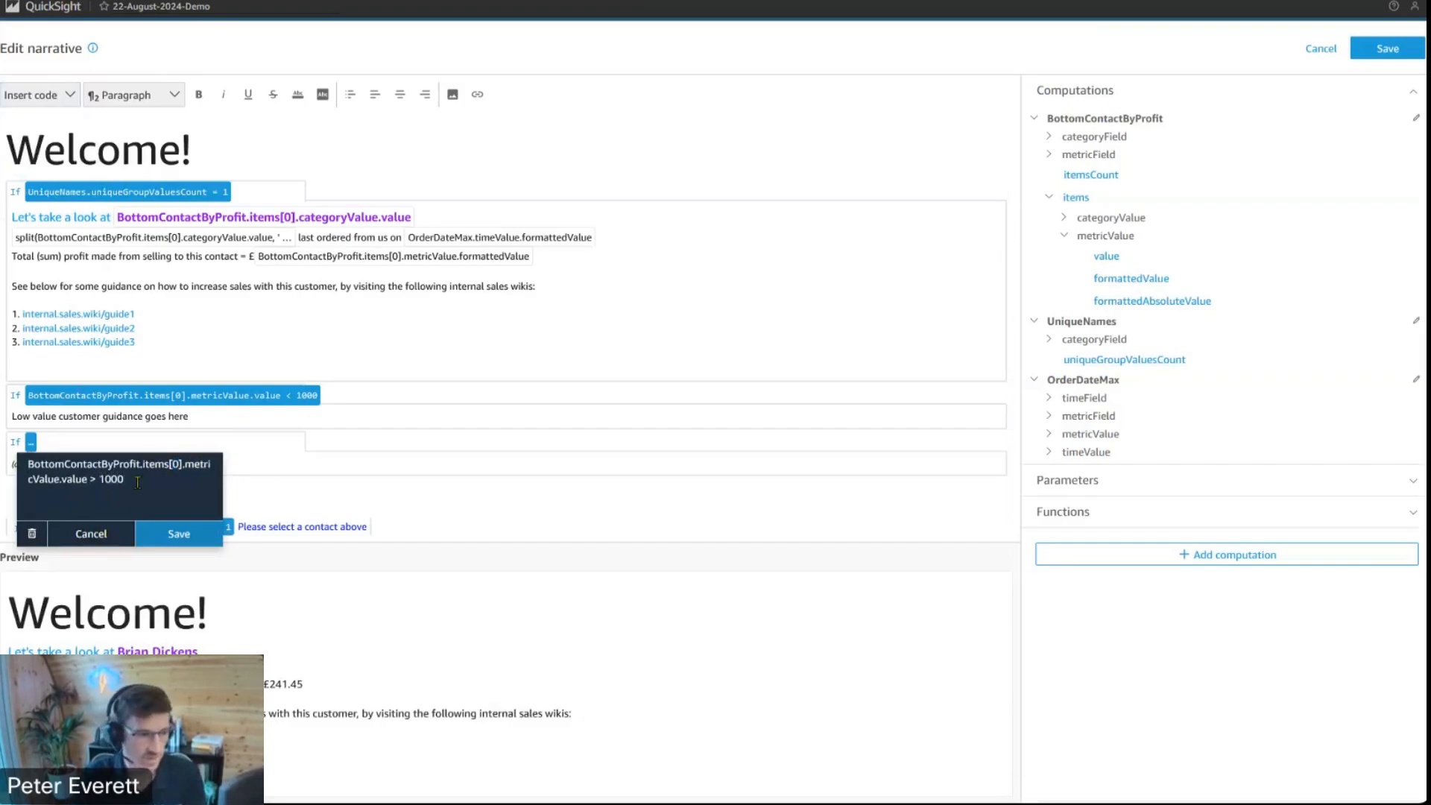
{"action": "left_click", "coordinate": [179, 533]}
Replace the conditional content of the > 1000 block with "High value customer guidance goes here" and save the narrative
{"action": "left_click_drag", "start_coordinate": [104, 463], "coordinate": [11, 463]}
{"action": "type", "text": "High value customer guidance goes here"}
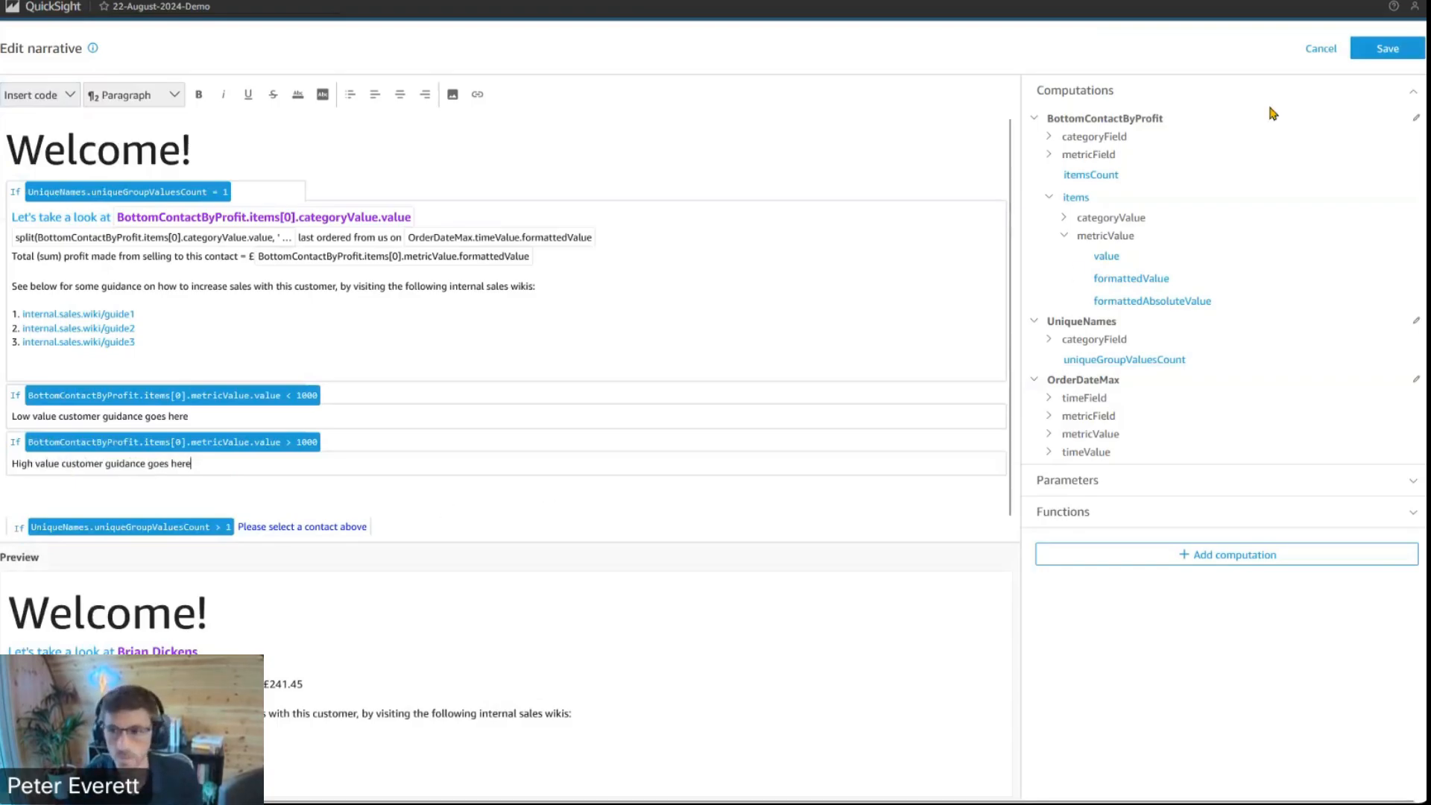
{"action": "left_click", "coordinate": [1374, 59]}
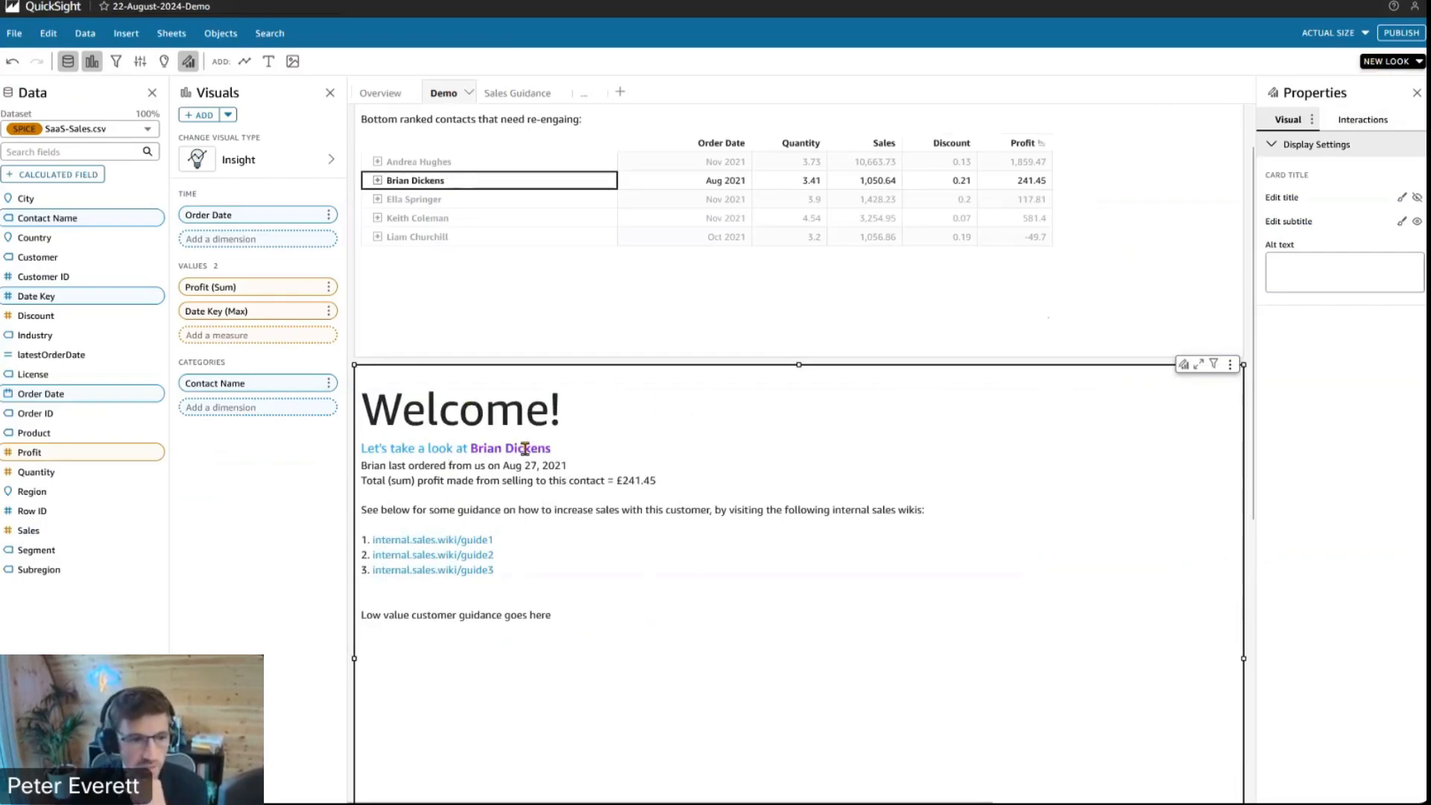
Alternate between the first and second contacts in the pivot table to compare the guidance text displayed for each
{"action": "left_click", "coordinate": [430, 164]}
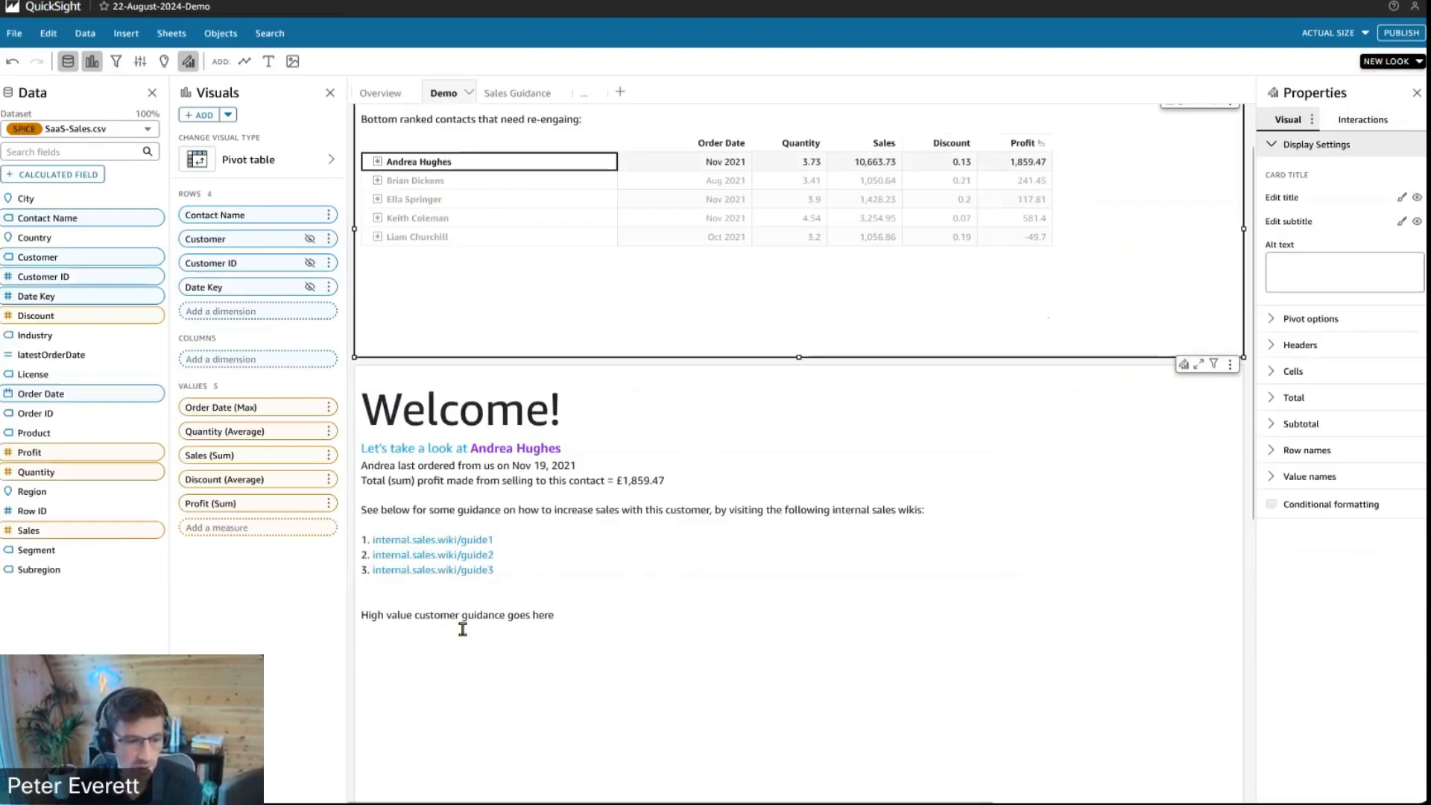
{"action": "left_click", "coordinate": [401, 182]}
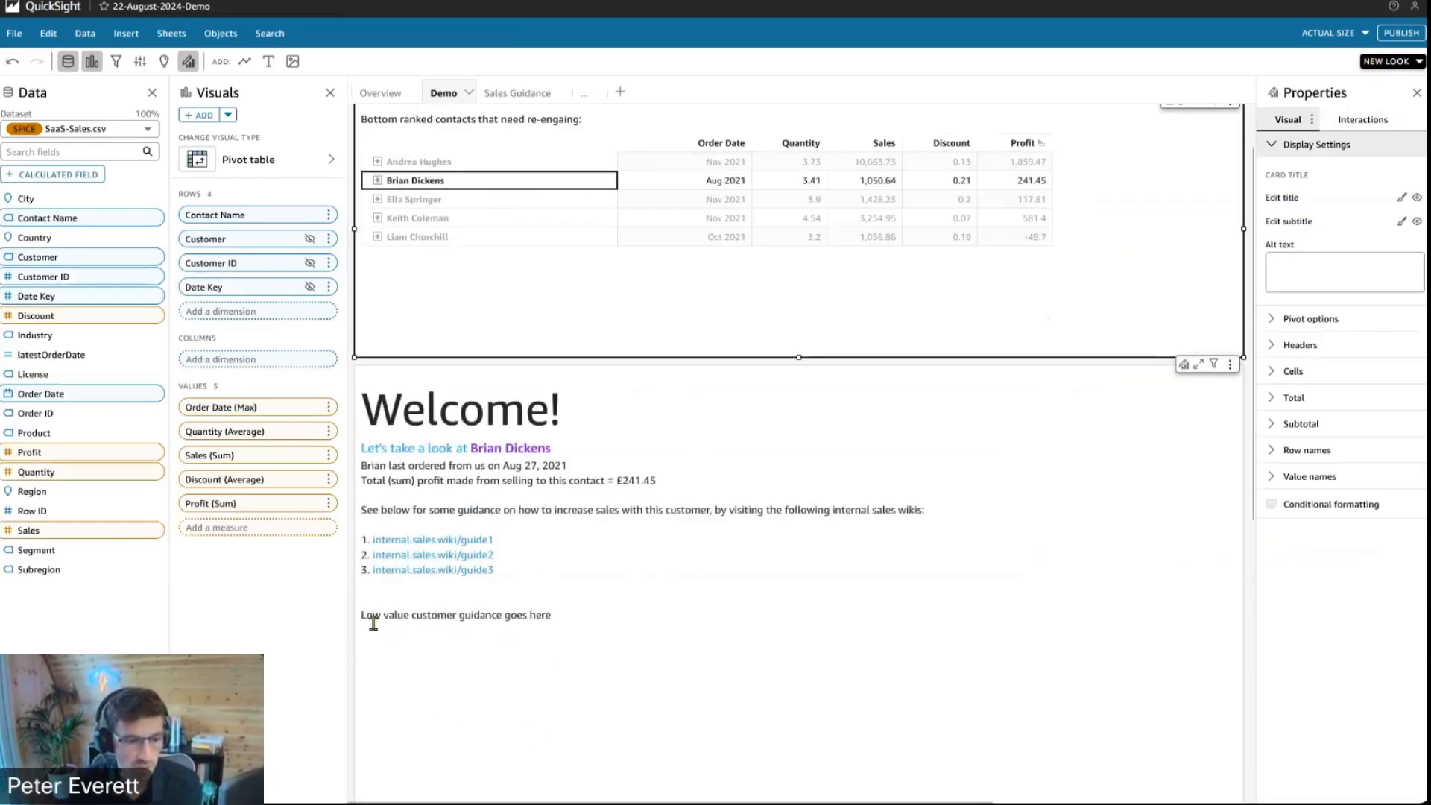
{"action": "left_click", "coordinate": [438, 162]}
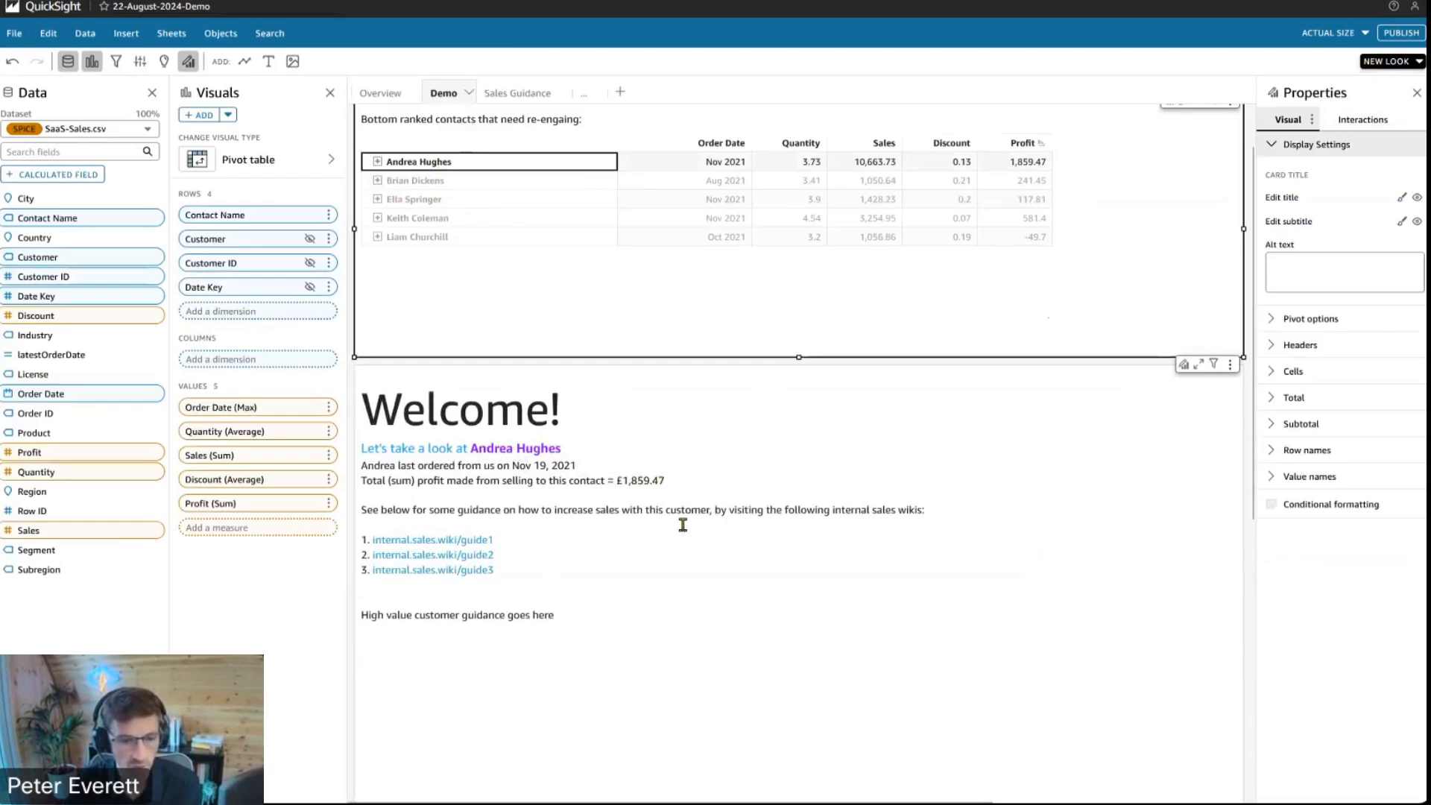
{"action": "left_click", "coordinate": [441, 184]}
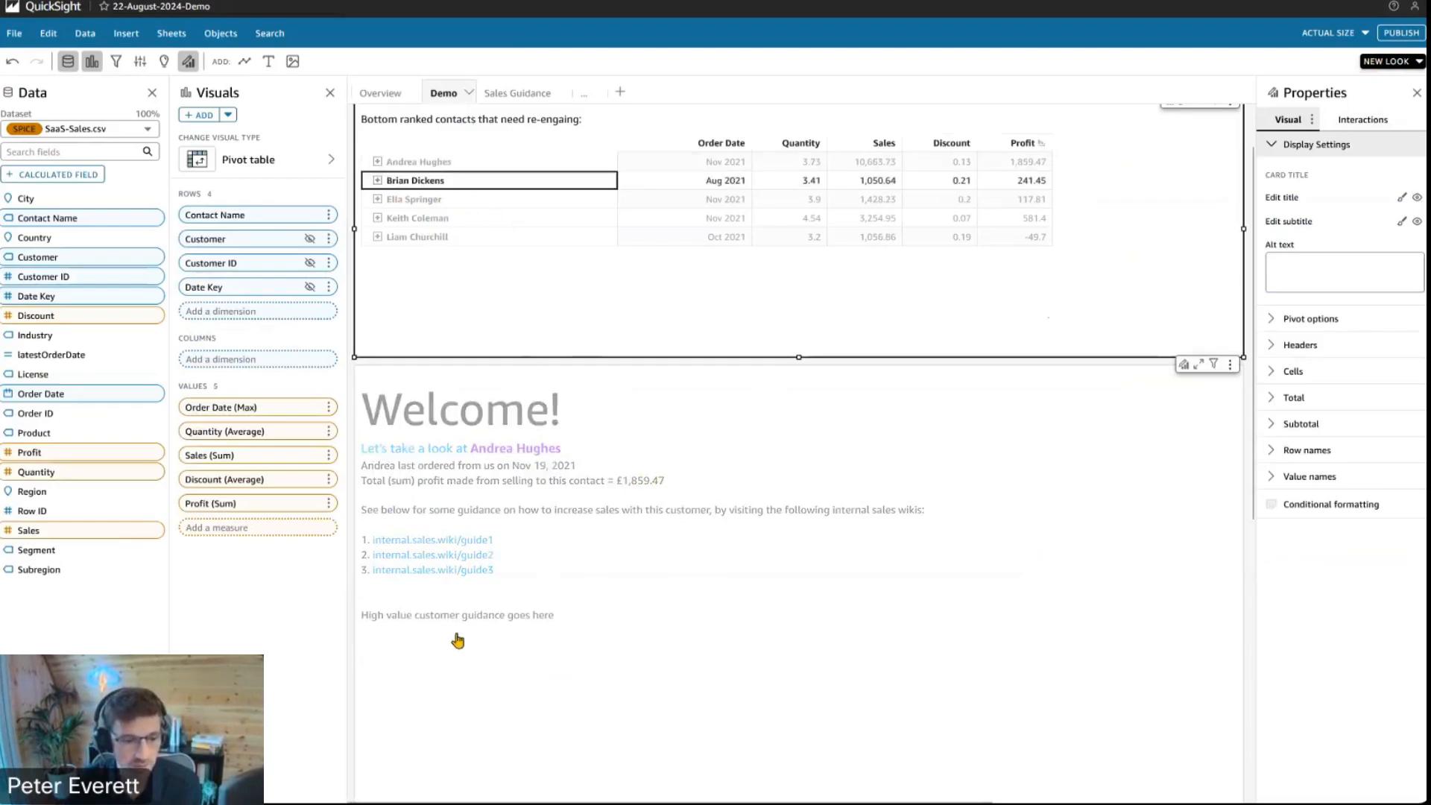
Reopen the insight's narrative for editing and look through the Amazon.co.uk seller guide page on delivering products
{"action": "left_click", "coordinate": [1230, 364]}
{"action": "left_click", "coordinate": [1193, 404]}
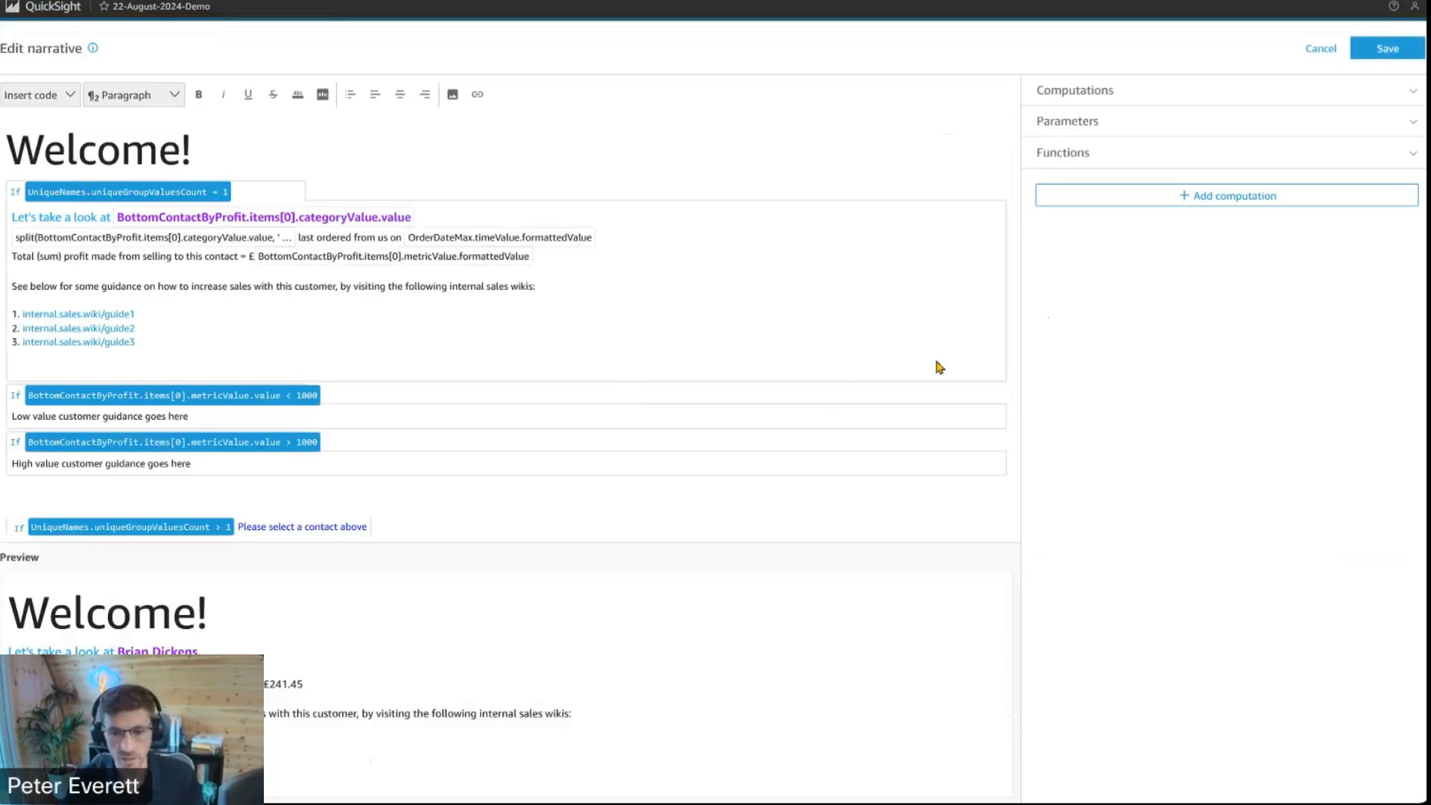
{"action": "key", "text": "ctrl+Tab"}
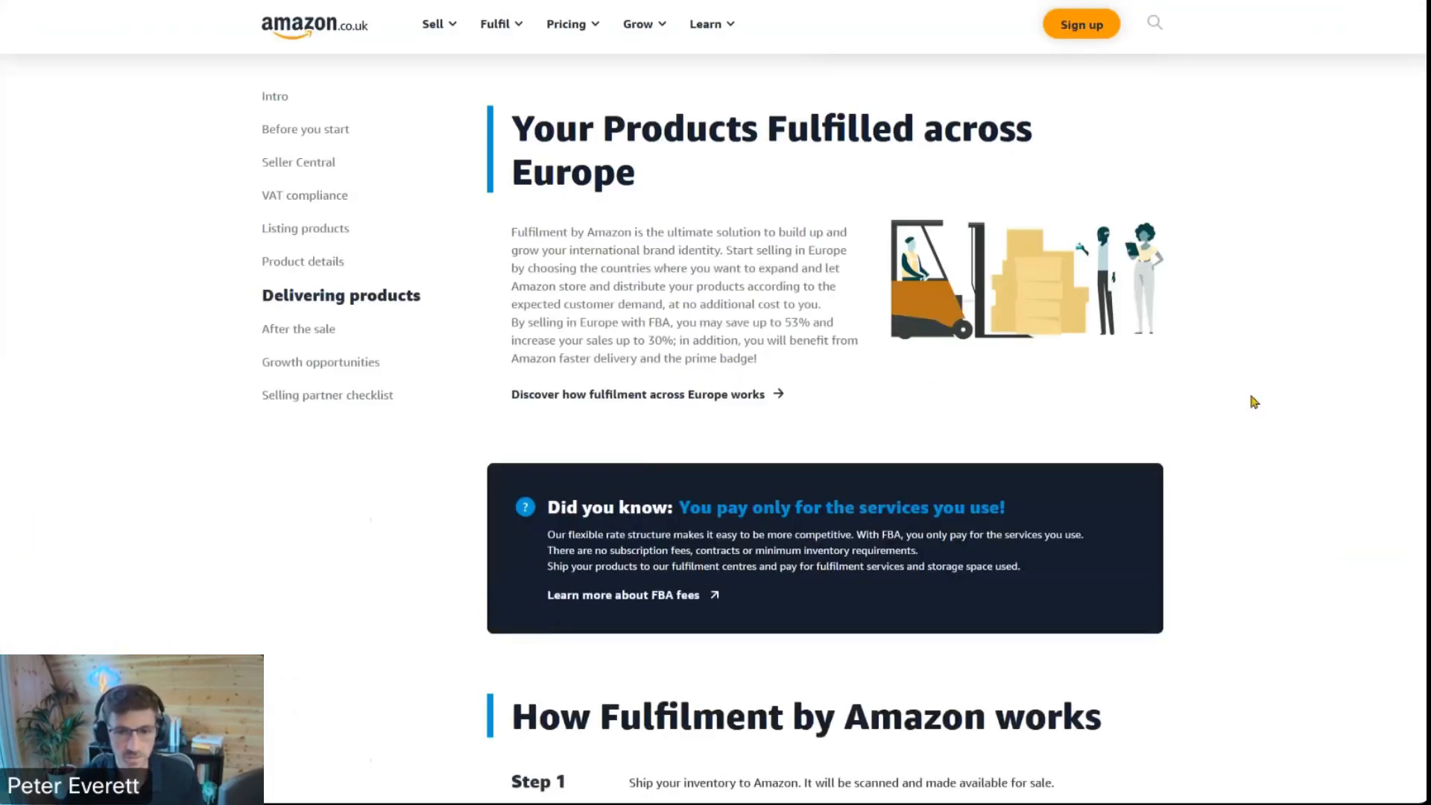
{"action": "scroll", "coordinate": [1237, 432], "scroll_direction": "up", "scroll_amount": 5}
{"action": "scroll", "coordinate": [1208, 479], "scroll_direction": "down", "scroll_amount": 4}
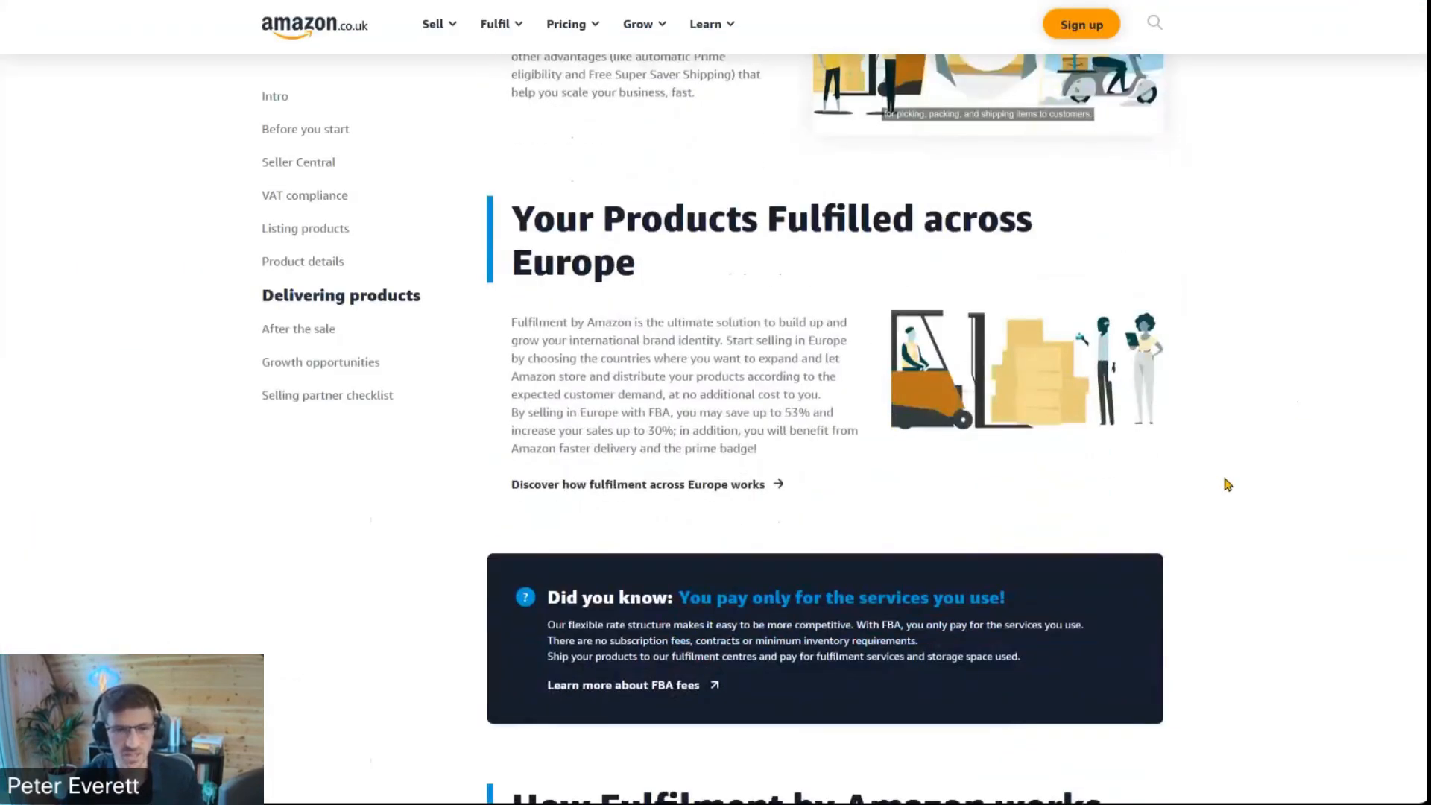
{"action": "scroll", "coordinate": [1225, 478], "scroll_direction": "up", "scroll_amount": 1}
{"action": "scroll", "coordinate": [1244, 481], "scroll_direction": "down", "scroll_amount": 1}
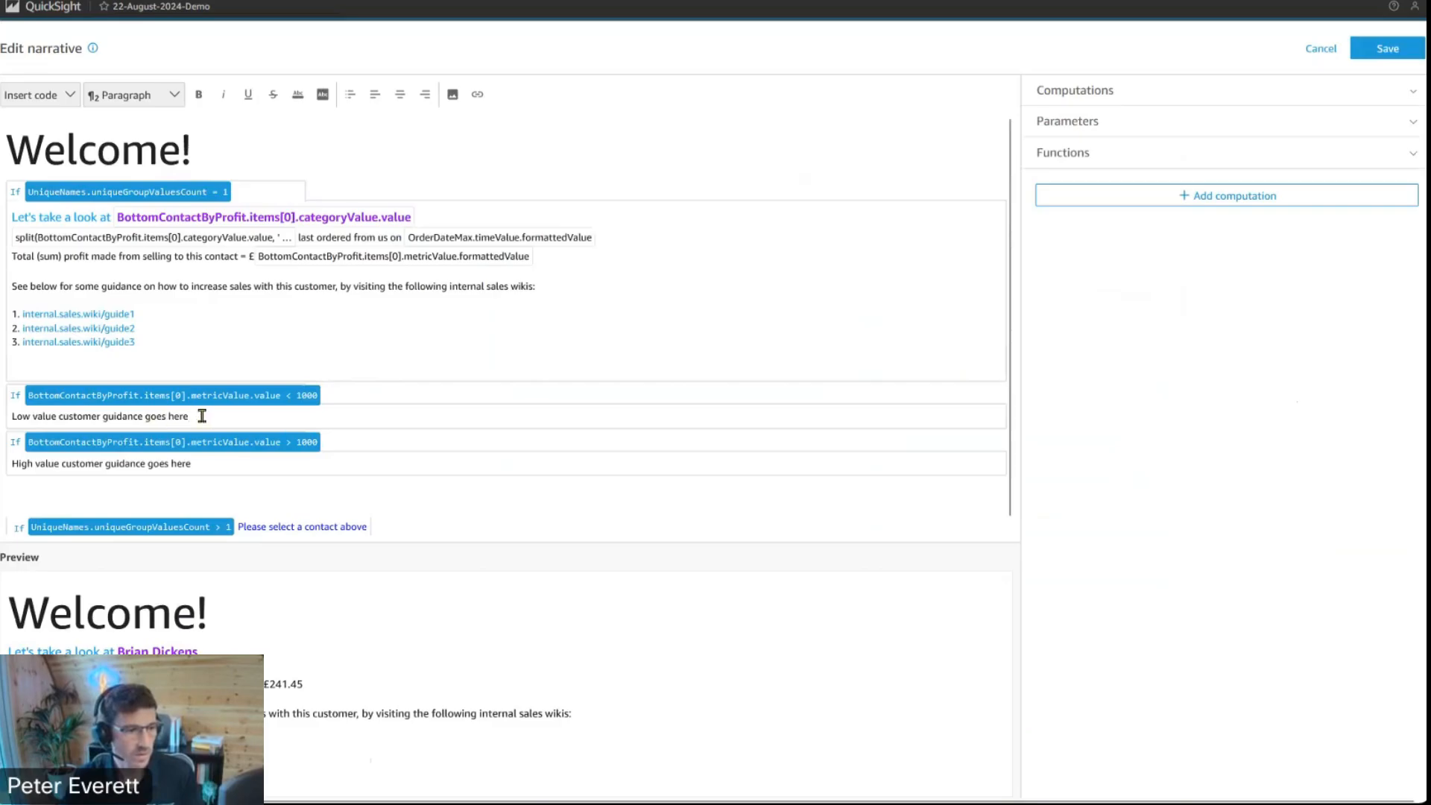
Replace the low value placeholder text with the copied Amazon guidance covering business growth opportunities, advertising, promotions and coupons
{"action": "left_click_drag", "start_coordinate": [200, 416], "coordinate": [15, 420]}
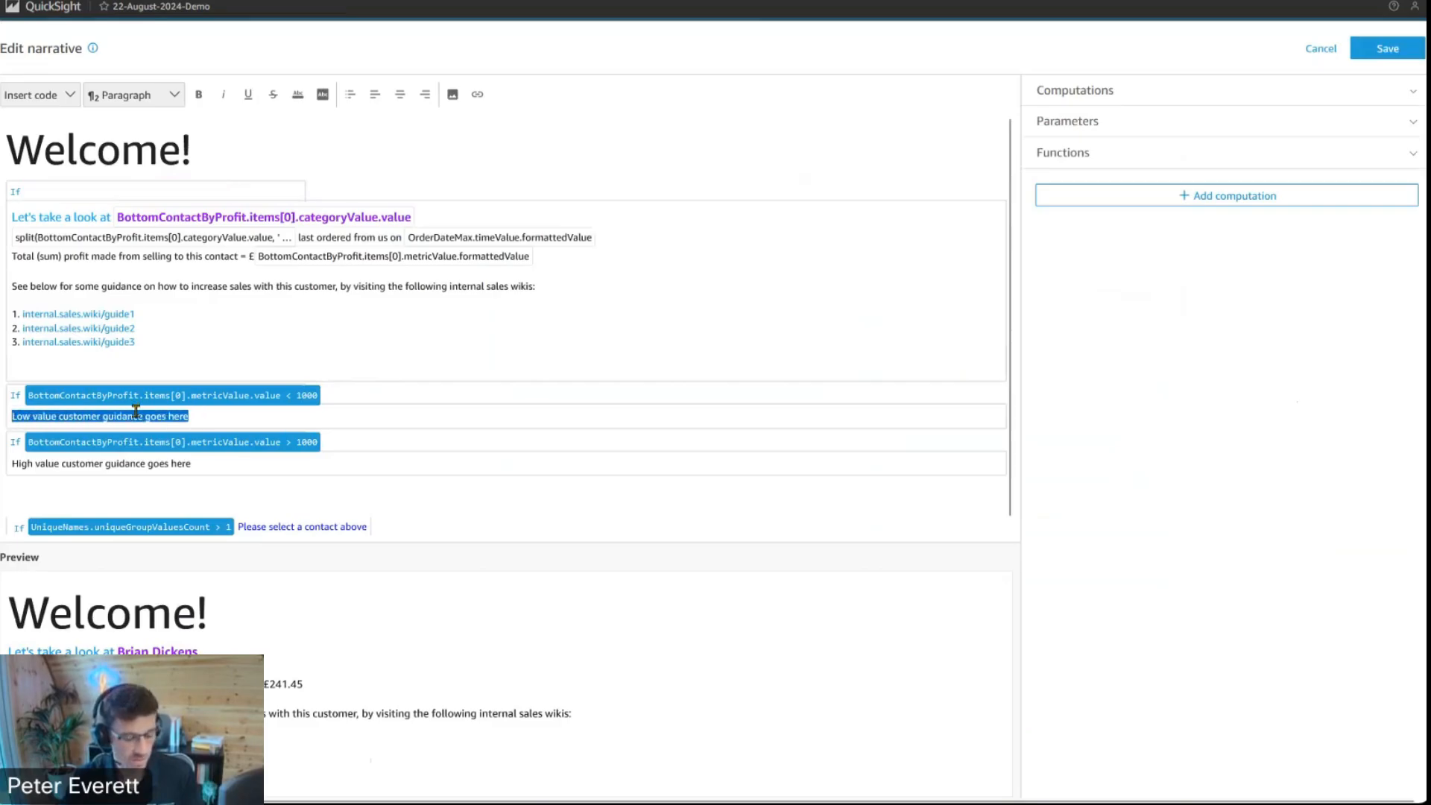
{"action": "key", "text": "ctrl+v"}
{"action": "scroll", "coordinate": [429, 434], "scroll_direction": "down", "scroll_amount": 1}
{"action": "scroll", "coordinate": [340, 473], "scroll_direction": "up", "scroll_amount": 1}
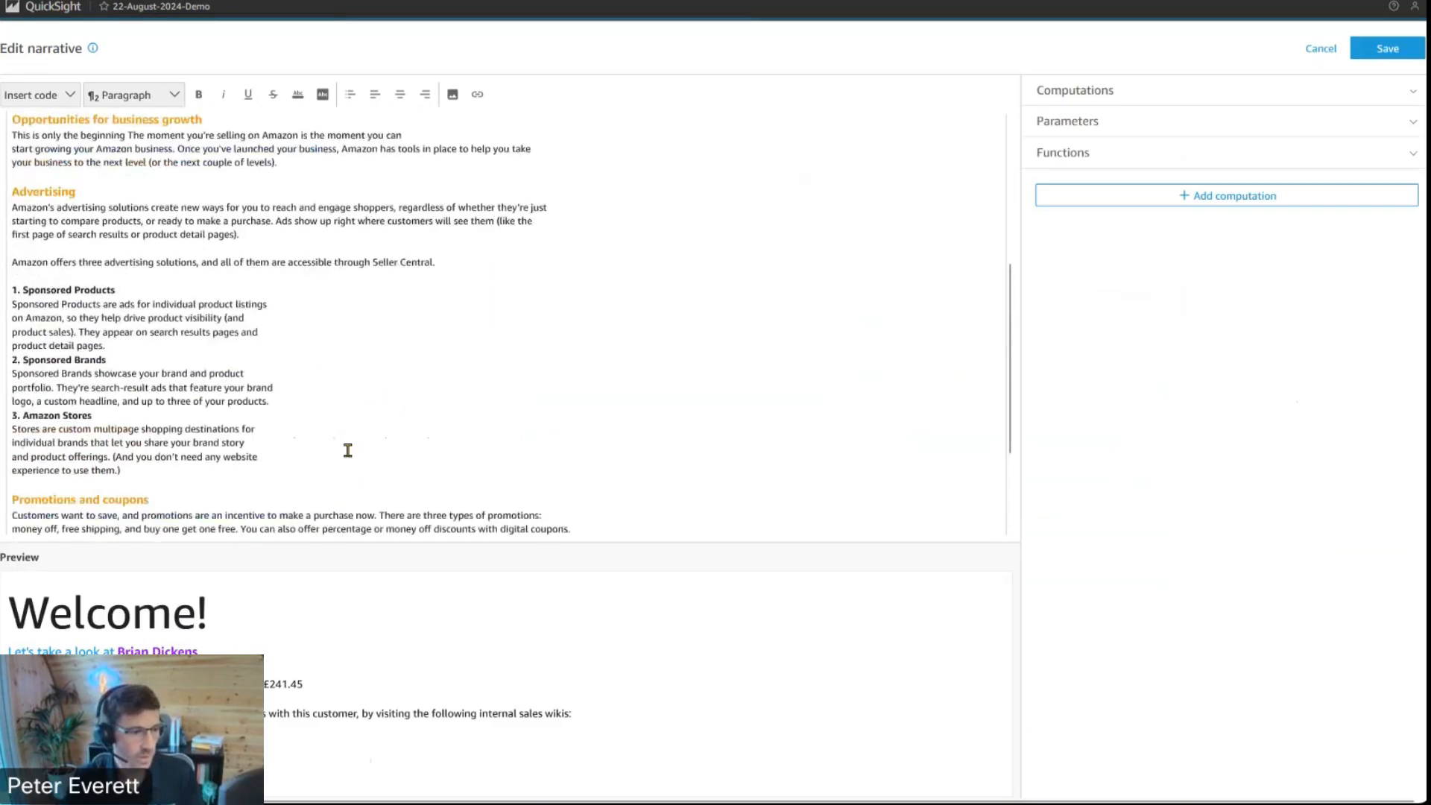
Add blank lines above "Opportunities for business growth" and insert the large blue heading "The beginner’s guide to selling on Amazon" there
{"action": "scroll", "coordinate": [347, 451], "scroll_direction": "up", "scroll_amount": 3}
{"action": "left_click", "coordinate": [15, 381]}
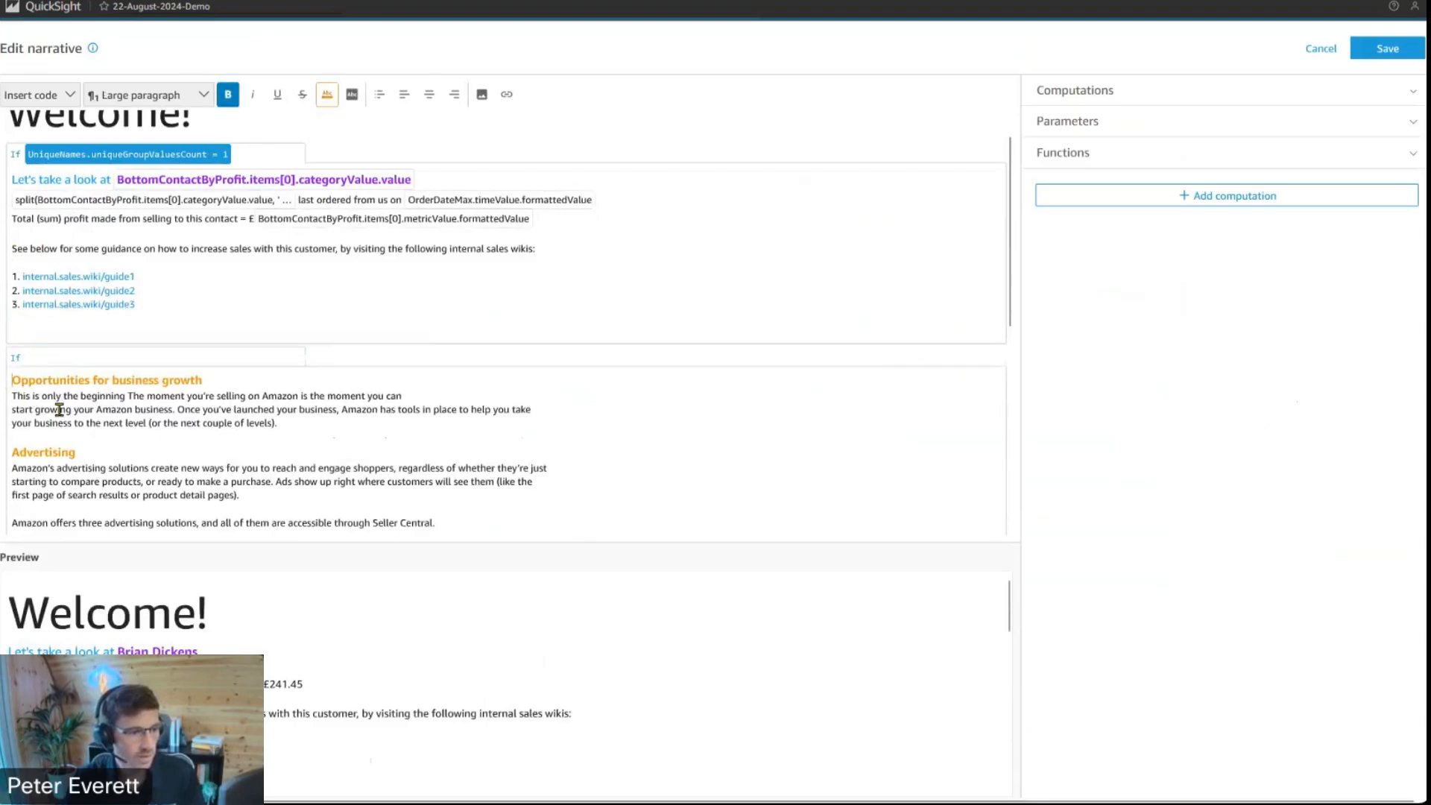
{"action": "key", "text": "Return"}
{"action": "key", "text": "Return"}
{"action": "key", "text": "Return"}
{"action": "key", "text": "Up"}
{"action": "key", "text": "Up"}
{"action": "key", "text": "Up"}
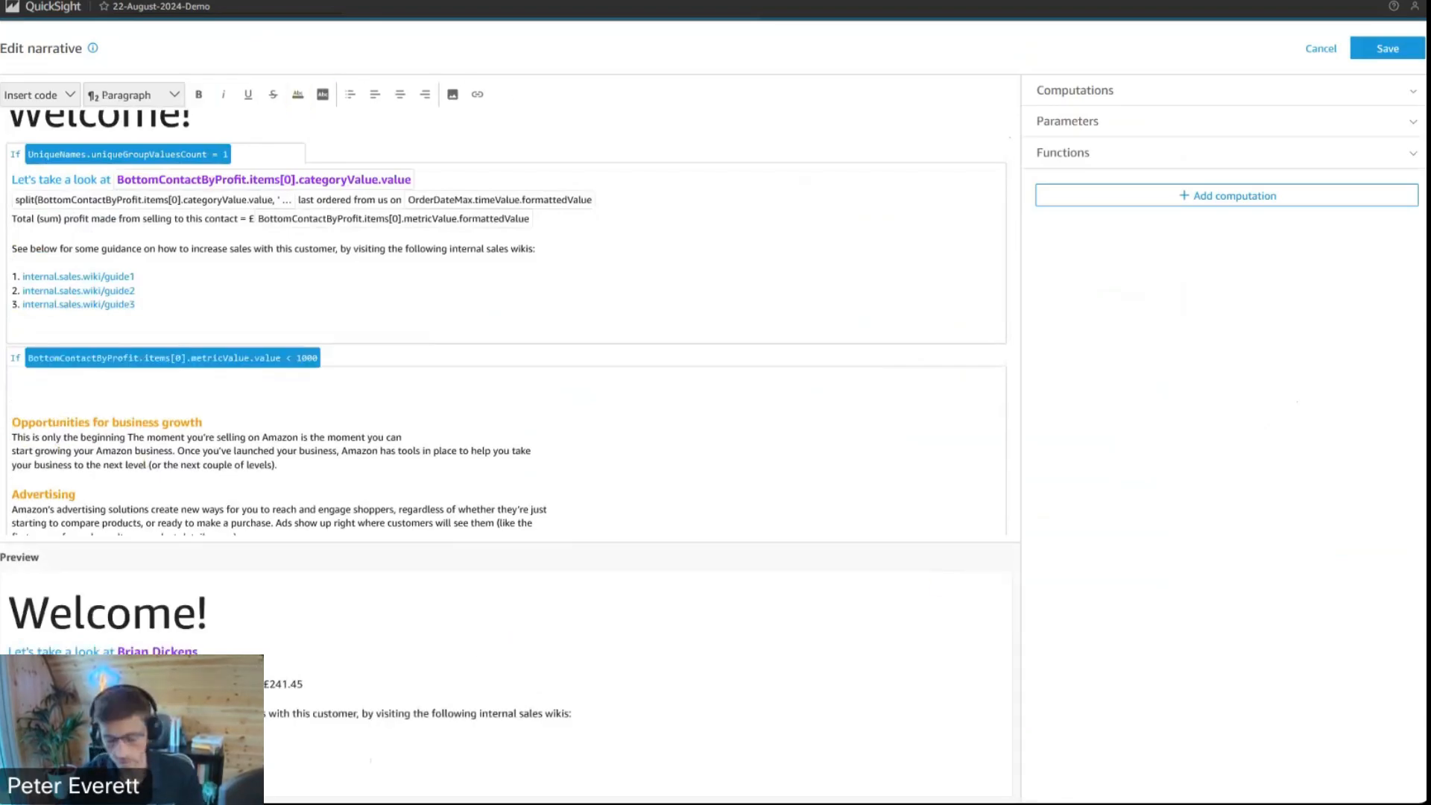
{"action": "type", "text": "The beginner’s guide to selling on Amazon"}
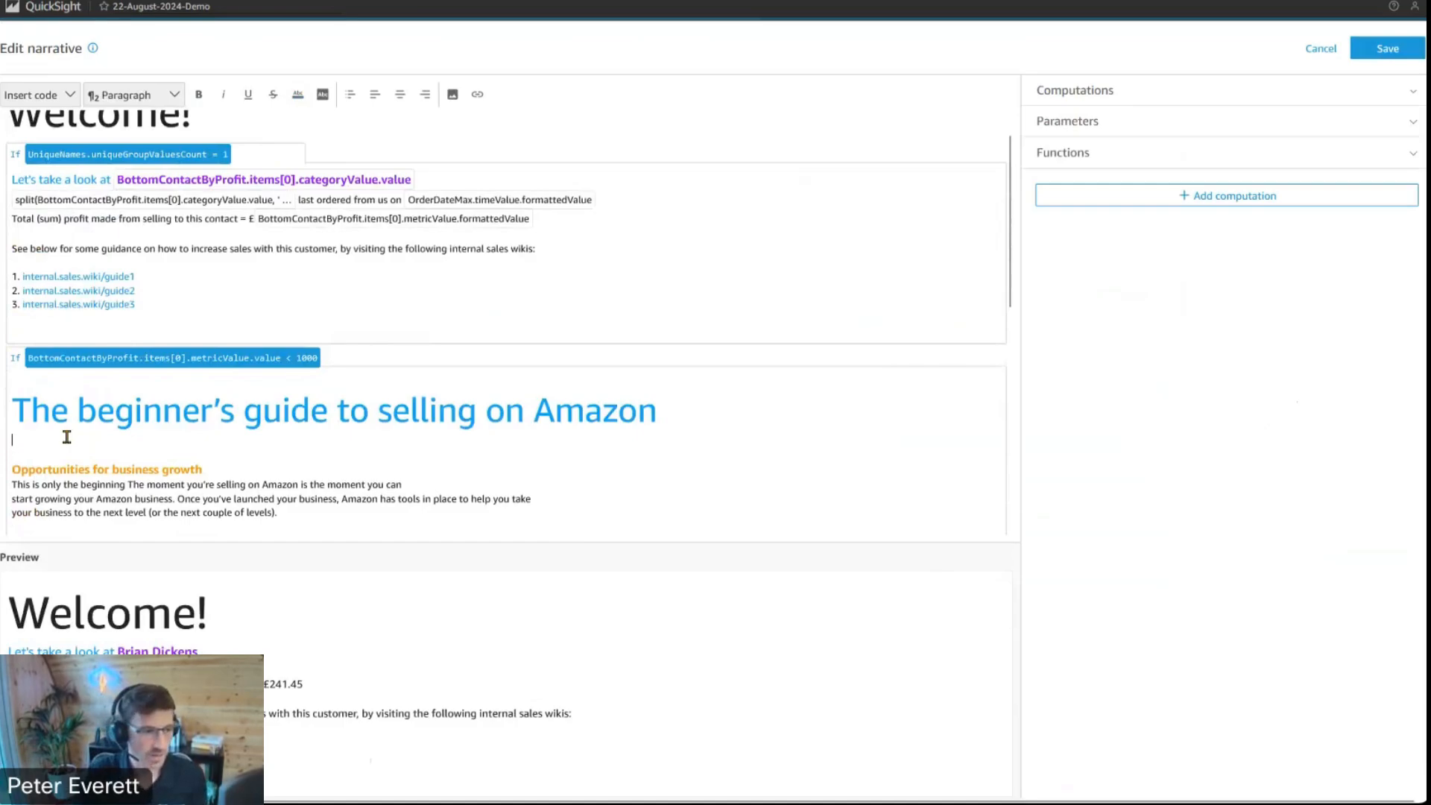
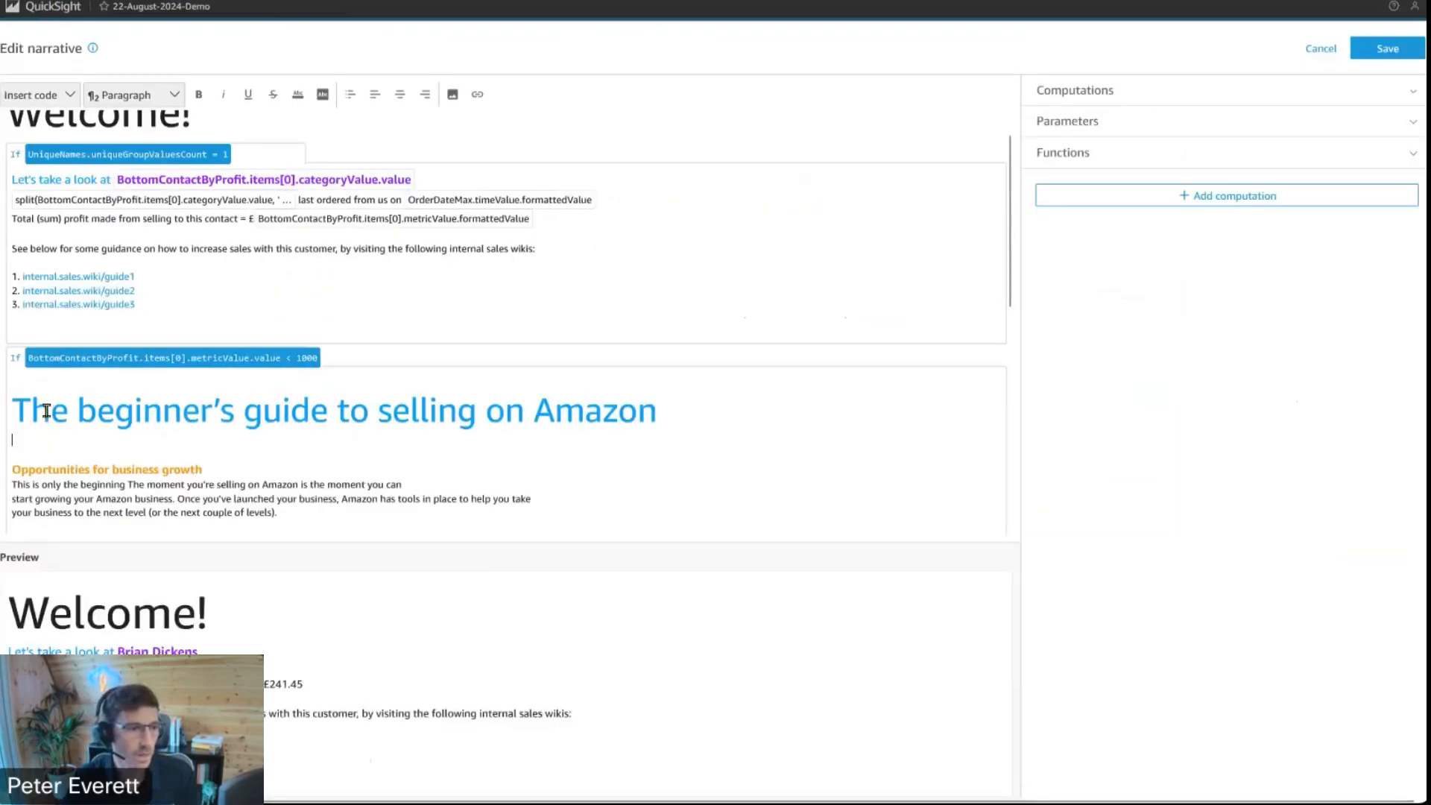
Insert the Hospital.png illustration from its copied link below the Amazon heading and shrink it to about 455 px wide
{"action": "left_click", "coordinate": [452, 94]}
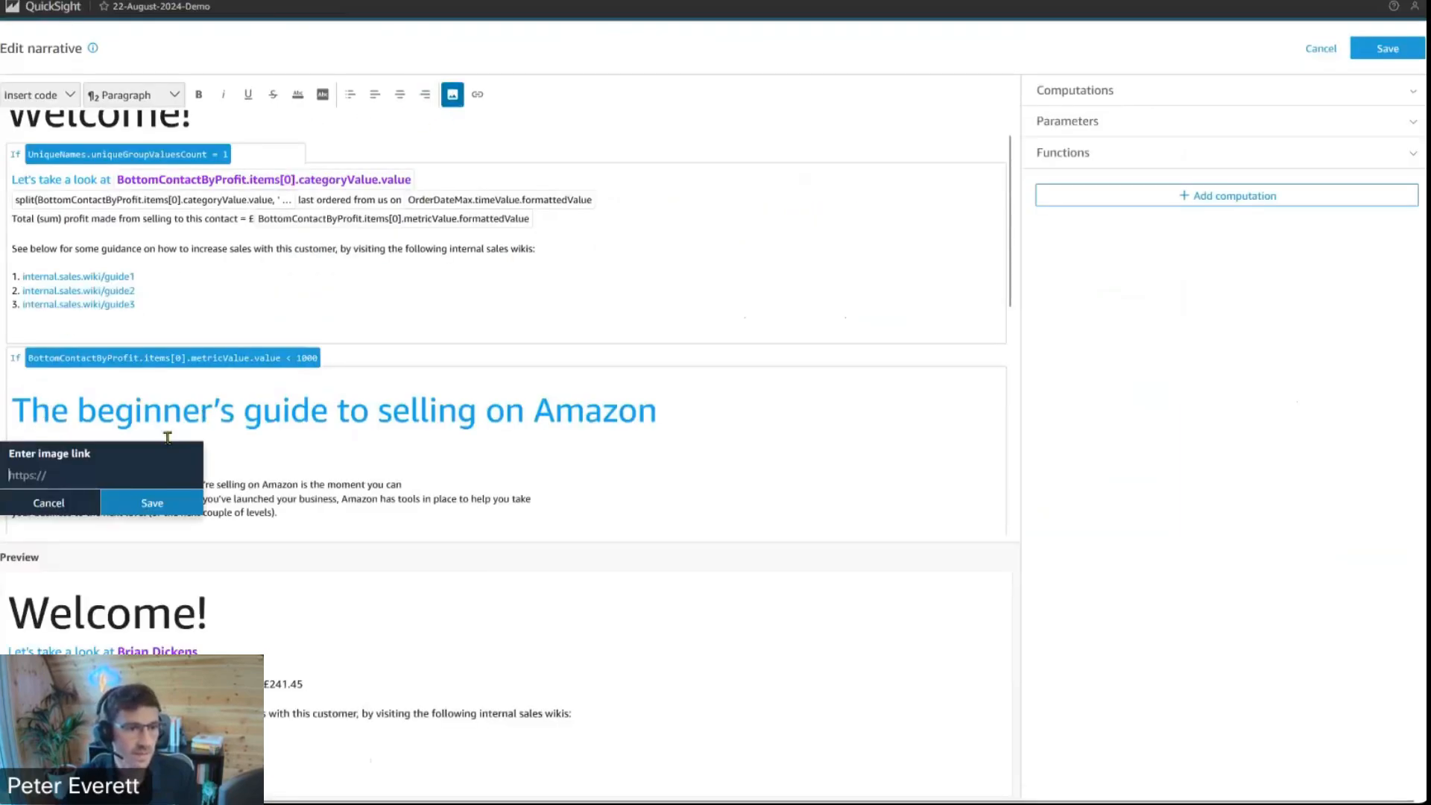
{"action": "key", "text": "ctrl+v"}
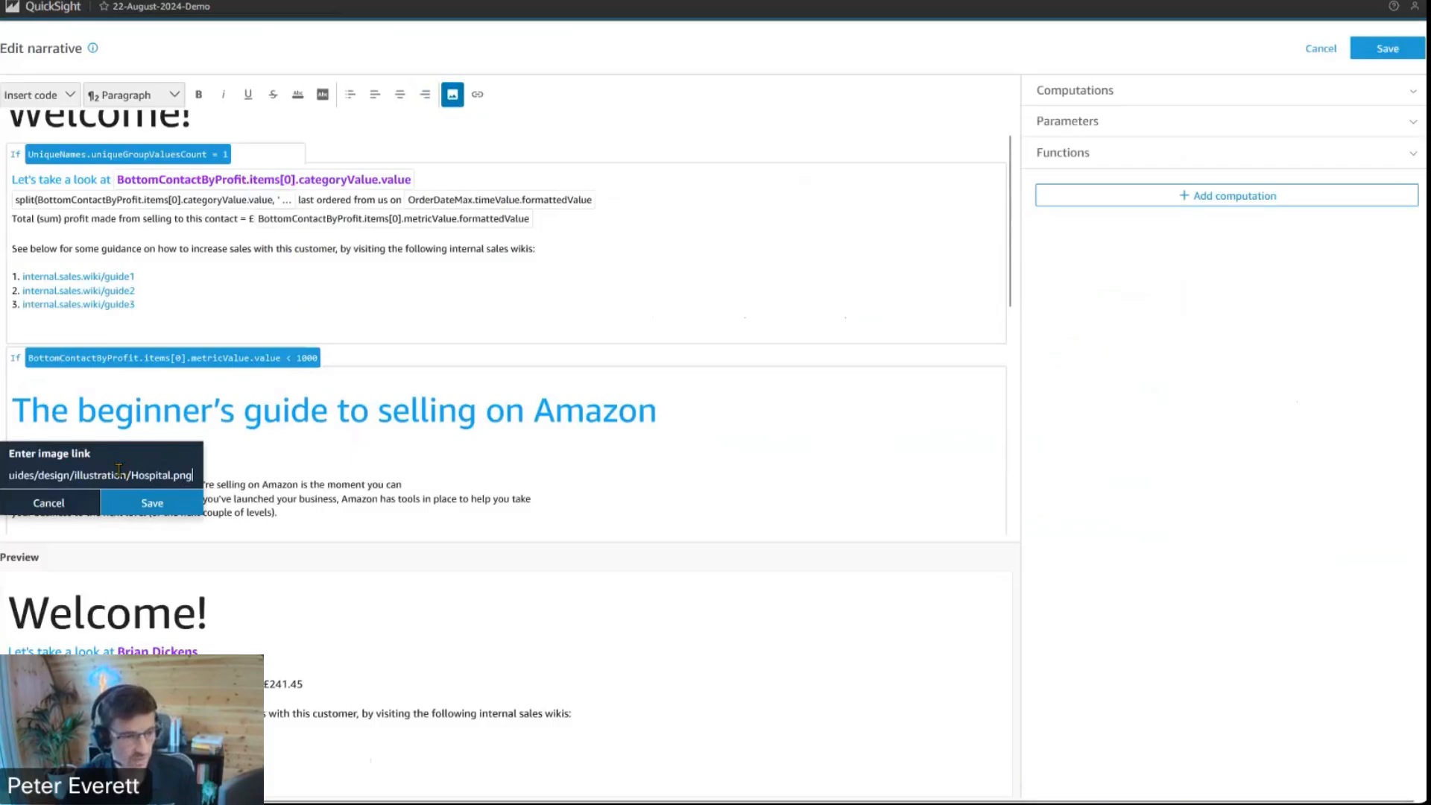
{"action": "left_click", "coordinate": [149, 503]}
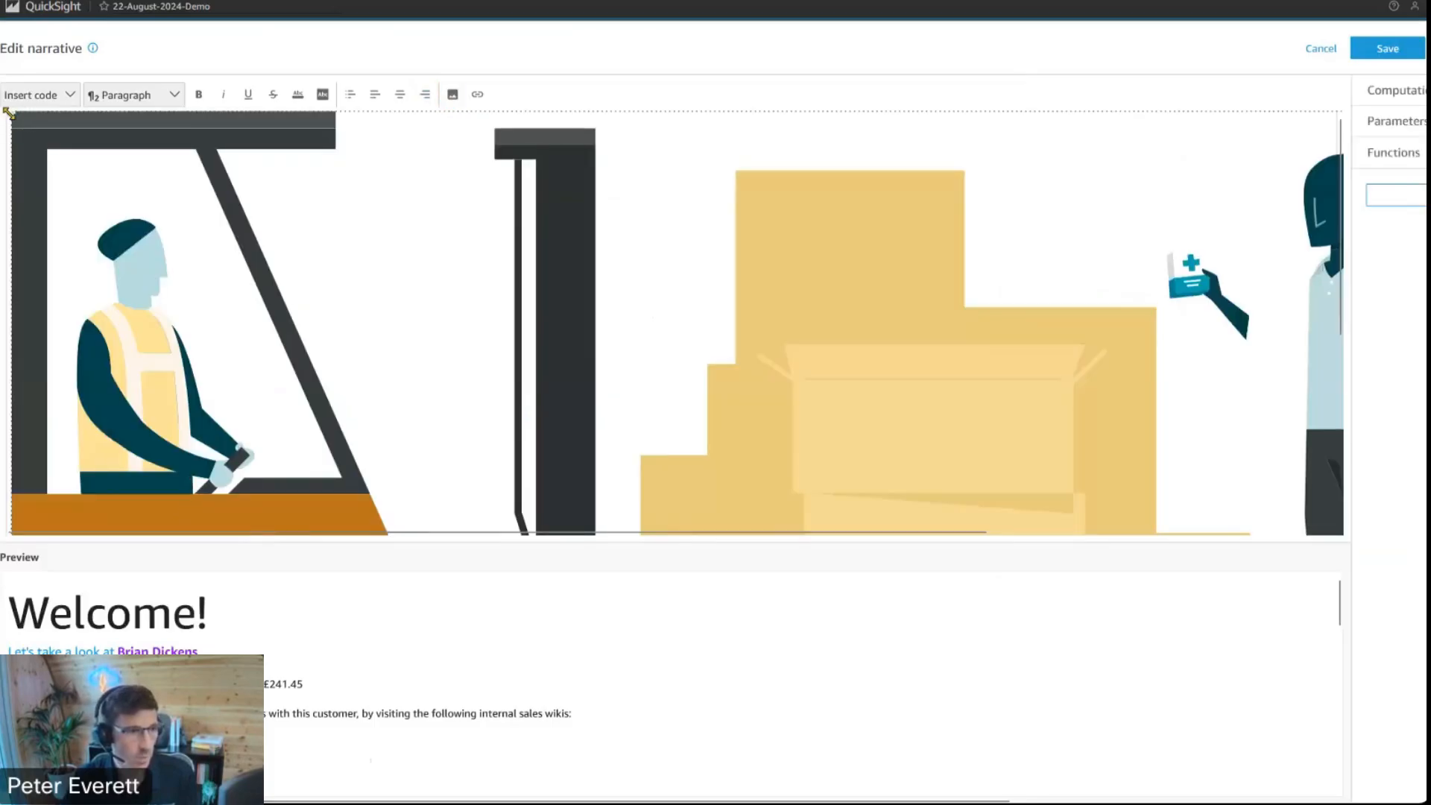
{"action": "left_click_drag", "start_coordinate": [8, 112], "coordinate": [794, 455]}
{"action": "left_click_drag", "start_coordinate": [914, 113], "coordinate": [351, 114]}
{"action": "scroll", "coordinate": [770, 429], "scroll_direction": "up", "scroll_amount": 2}
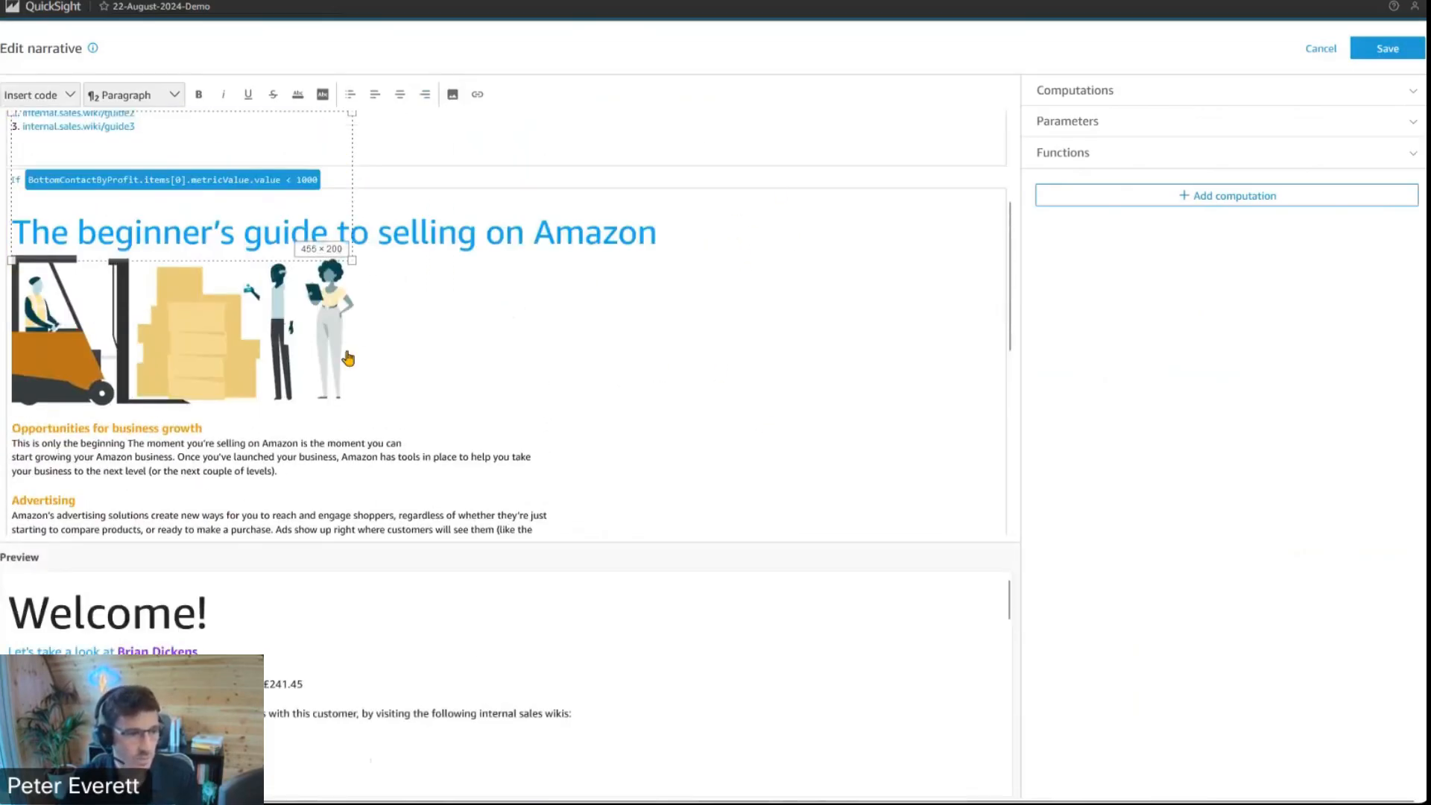
Adjust the spacing around the illustration, adding a blank line above "Opportunities for business growth"
{"action": "left_click", "coordinate": [720, 235]}
{"action": "key", "text": "Return"}
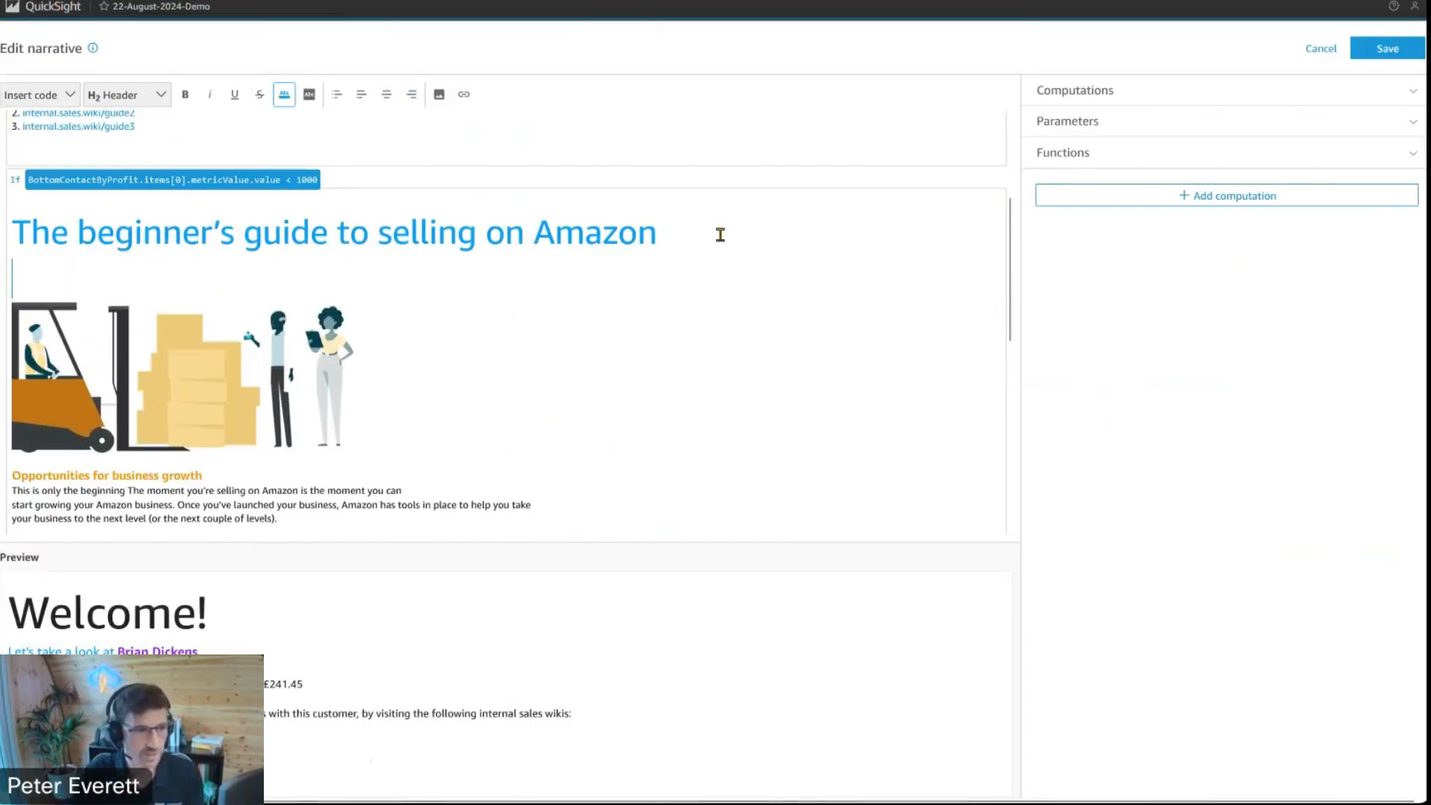
{"action": "left_click", "coordinate": [14, 475]}
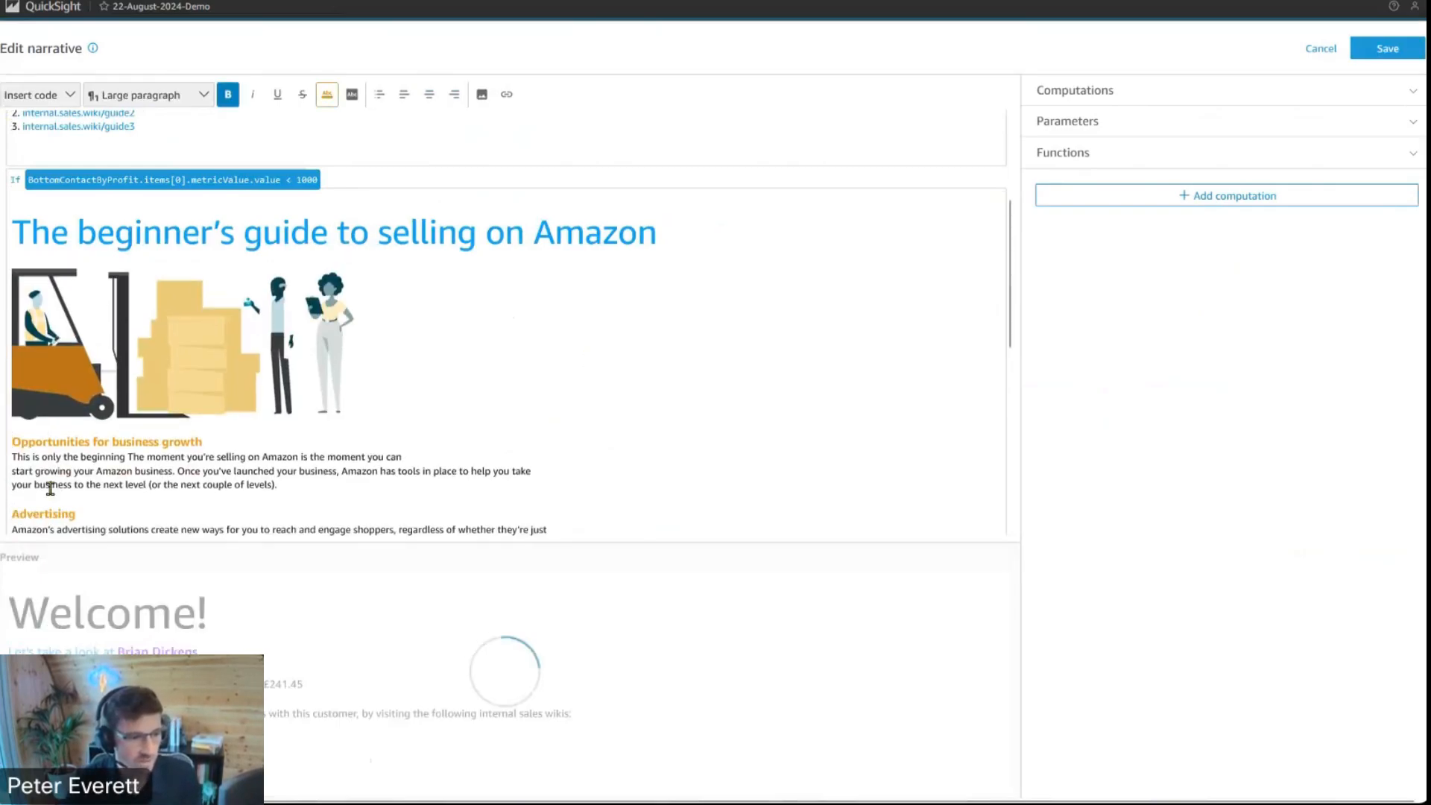
{"action": "key", "text": "Return"}
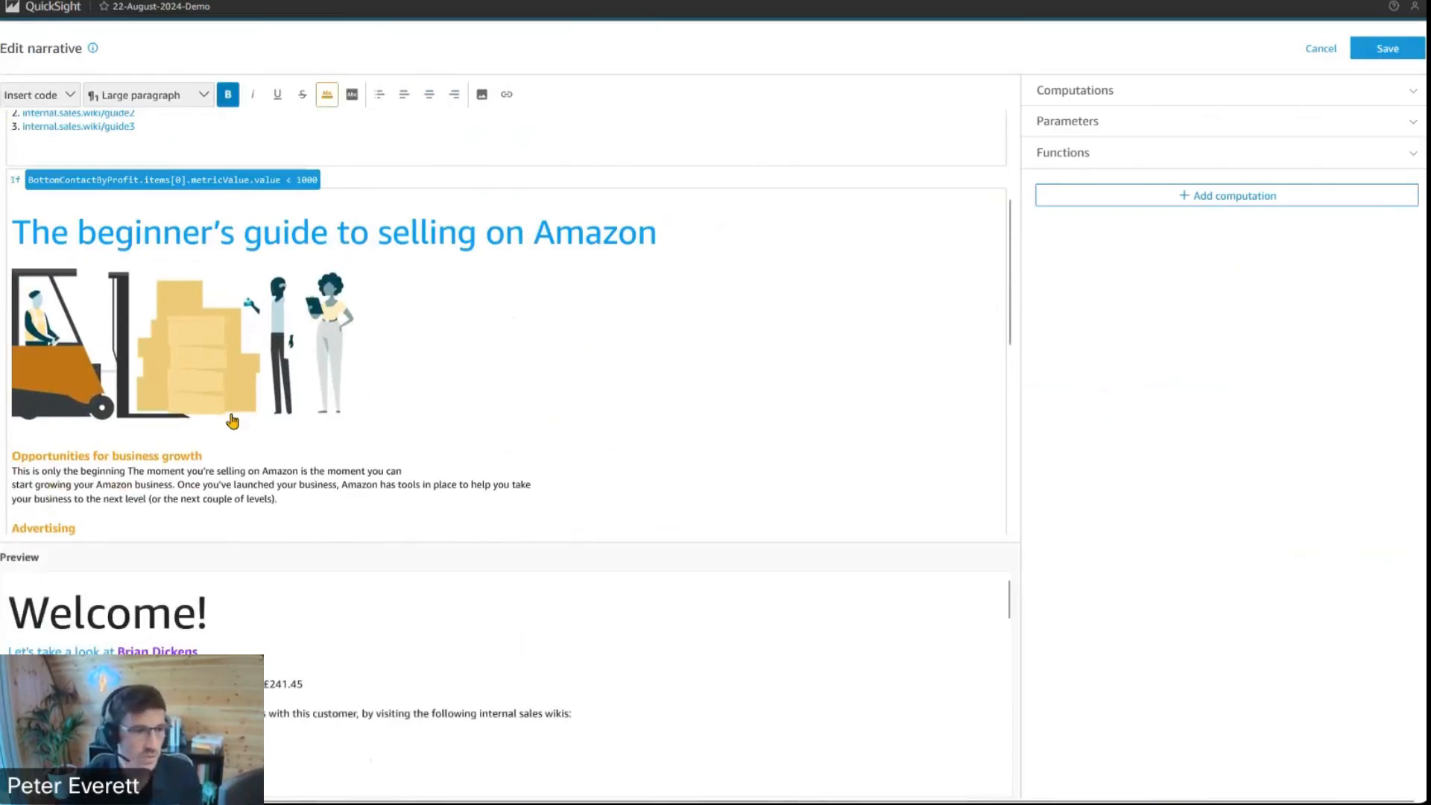
Add "Total profit from this contact is less than £1000, so use the following guidance:" above the Amazon heading, with £1000 in bold purple
{"action": "left_click", "coordinate": [361, 201]}
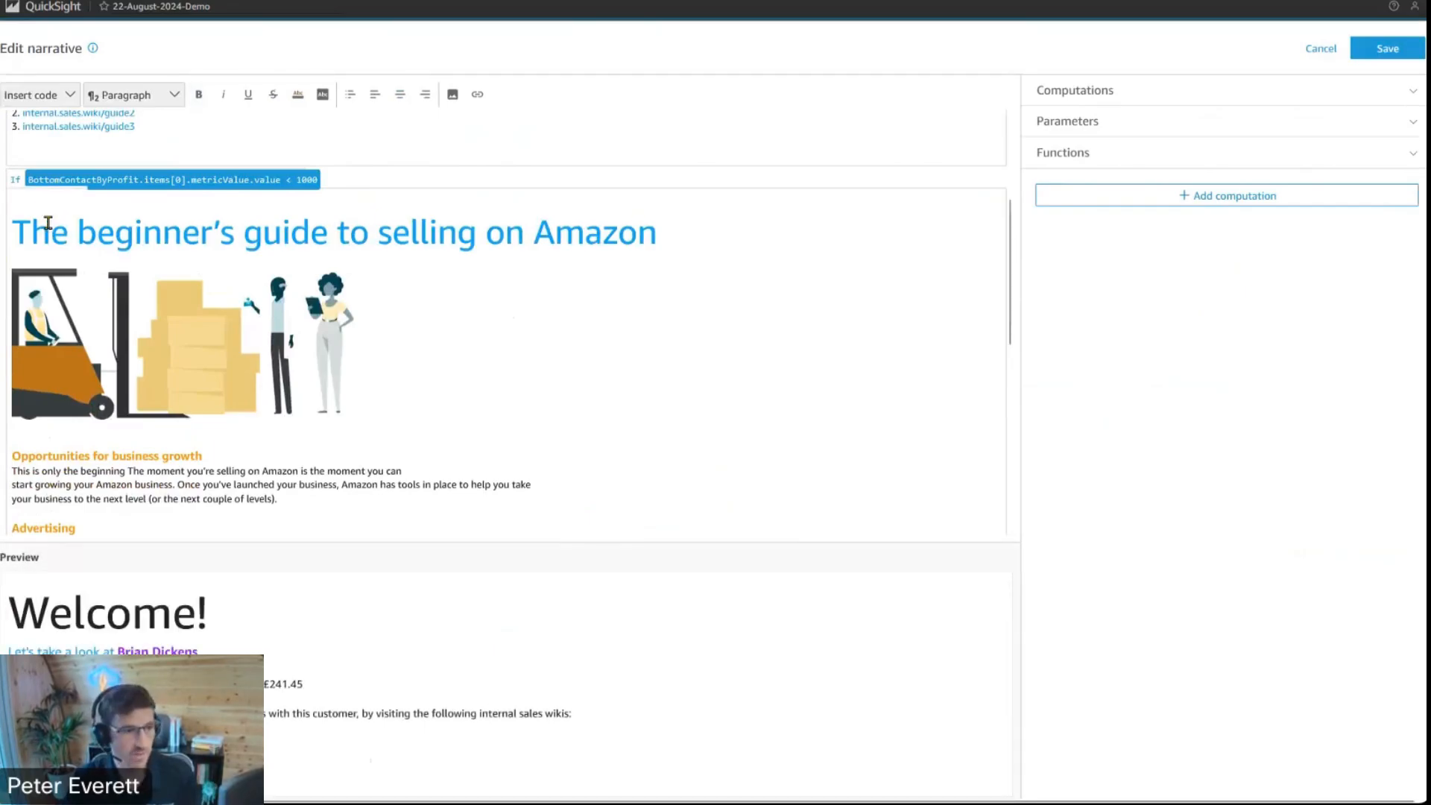
{"action": "type", "text": "Total profit from this contact is less than £1000, so use the following guidance:"}
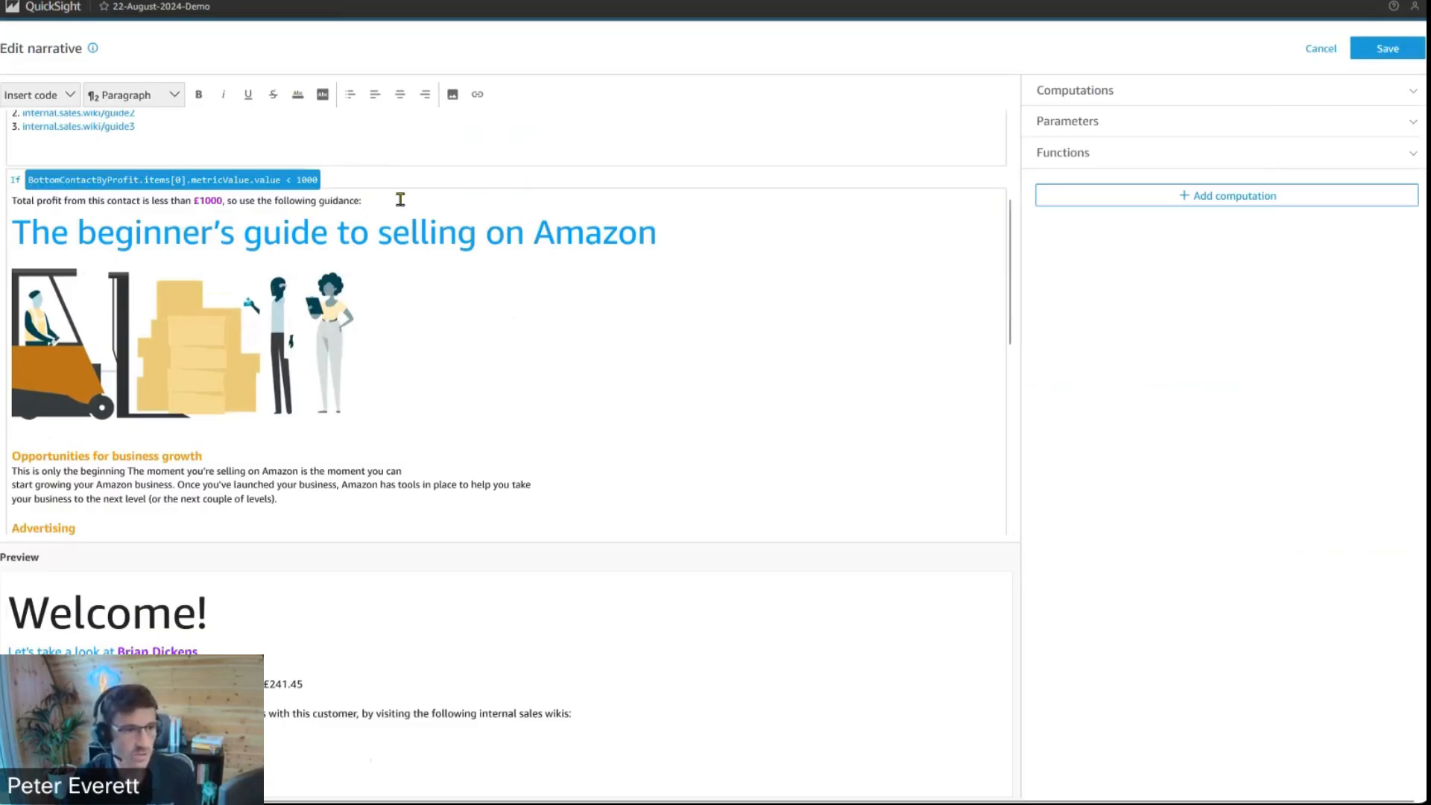
{"action": "scroll", "coordinate": [641, 390], "scroll_direction": "up", "scroll_amount": 3}
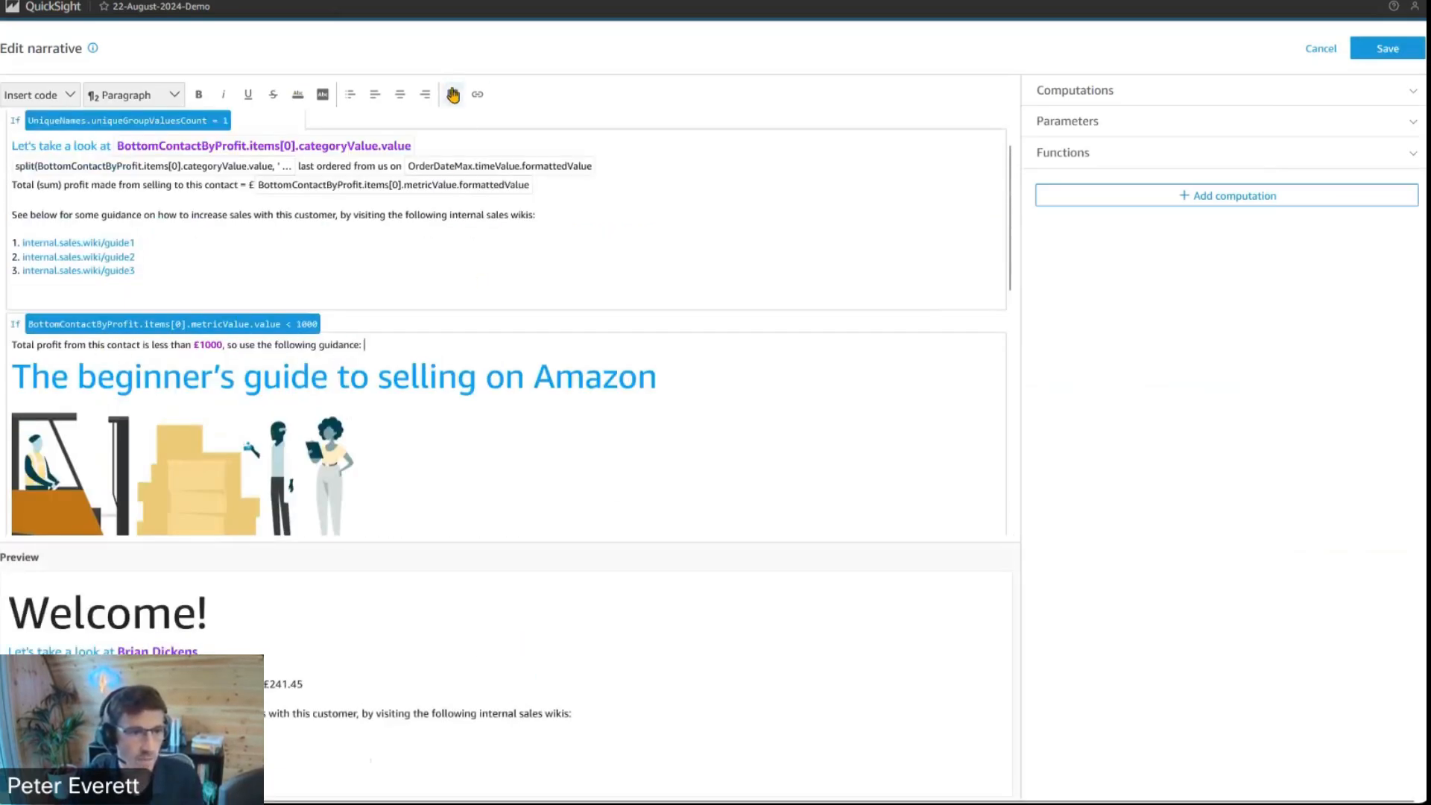
Insert a new-tab link to internal.sales.wiki/campaigns/low-value-customer-guidance.htm after "so use the following guidance:"
{"action": "left_click", "coordinate": [477, 94]}
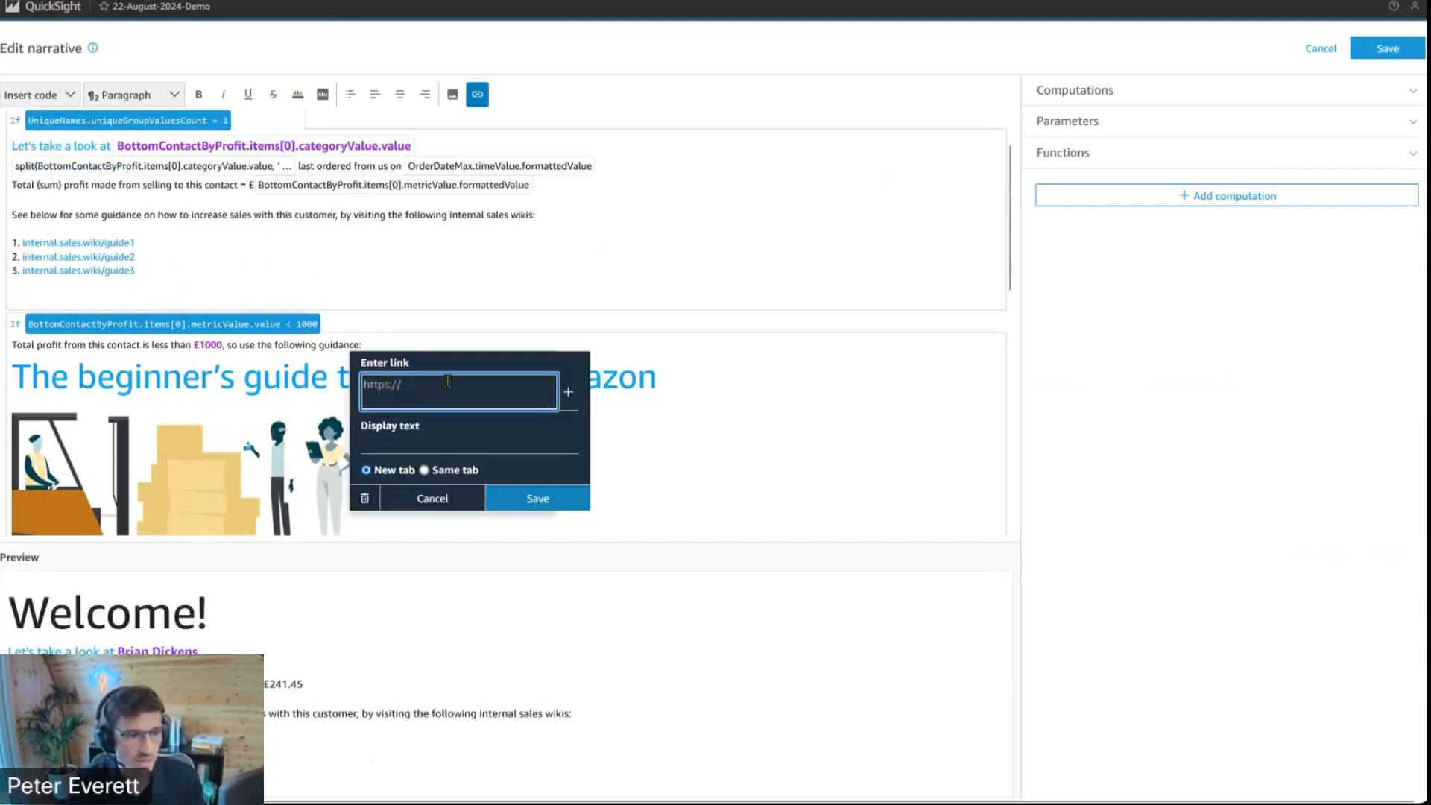
{"action": "type", "text": "i"}
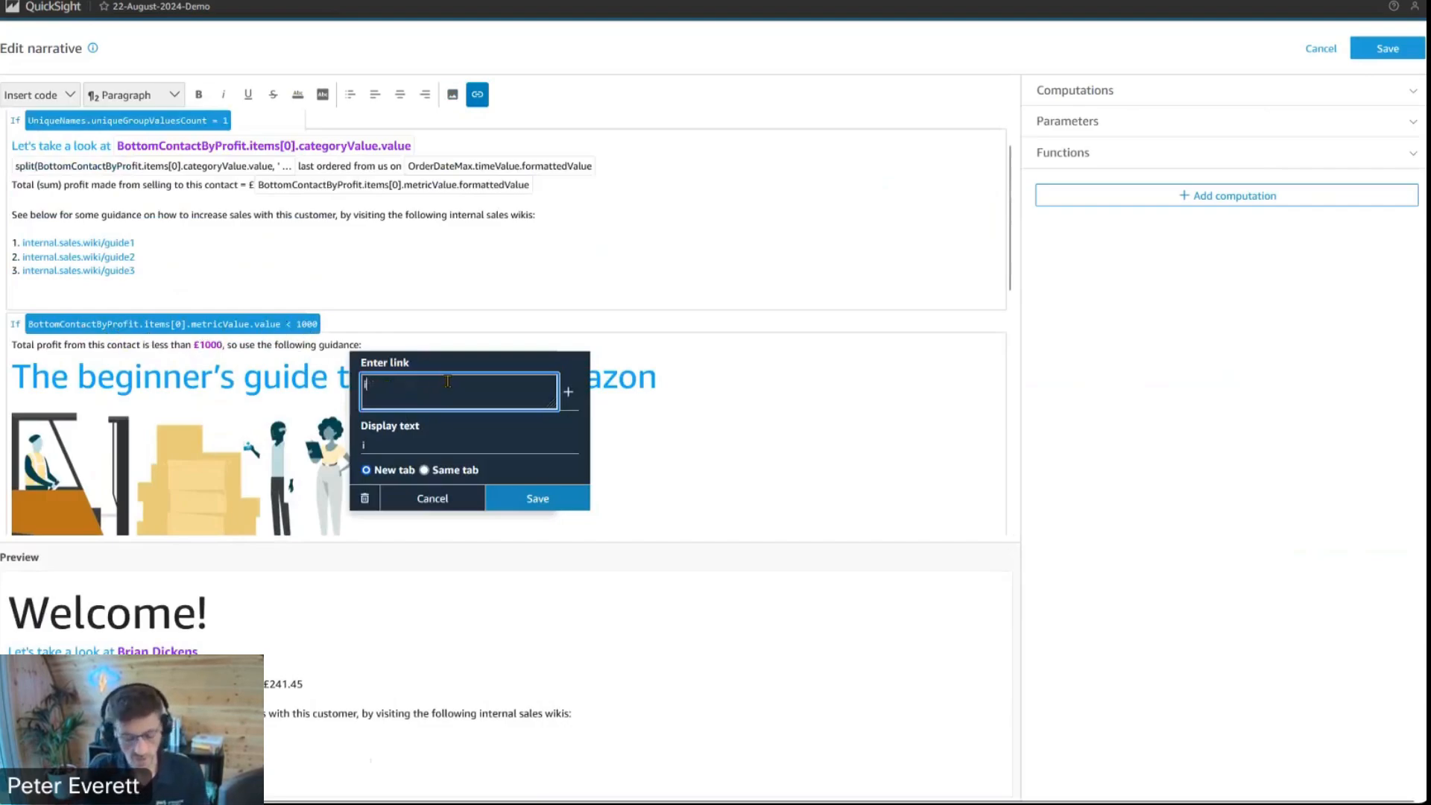
{"action": "type", "text": "nternal.s"}
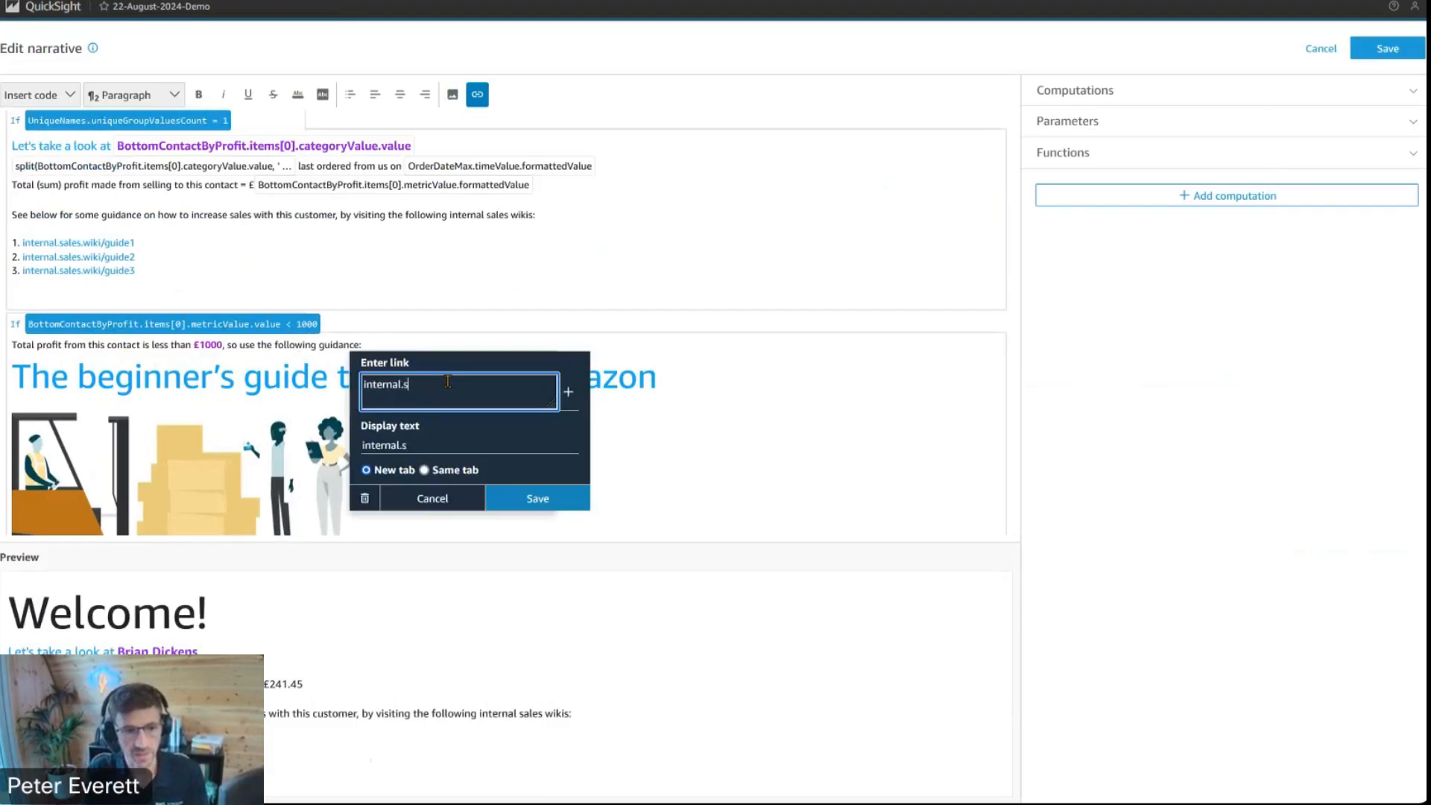
{"action": "type", "text": "ales.wiki/"}
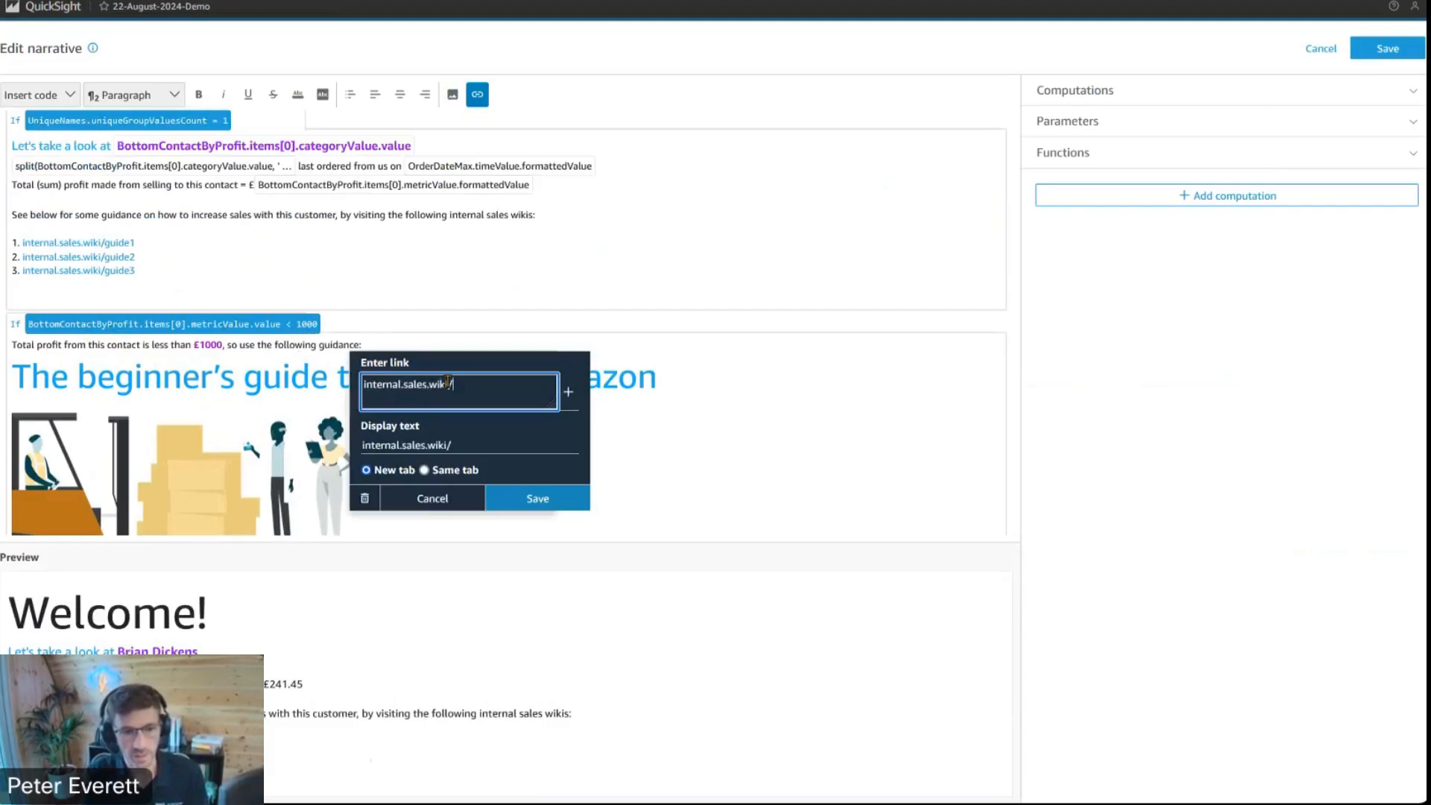
{"action": "type", "text": "cam"}
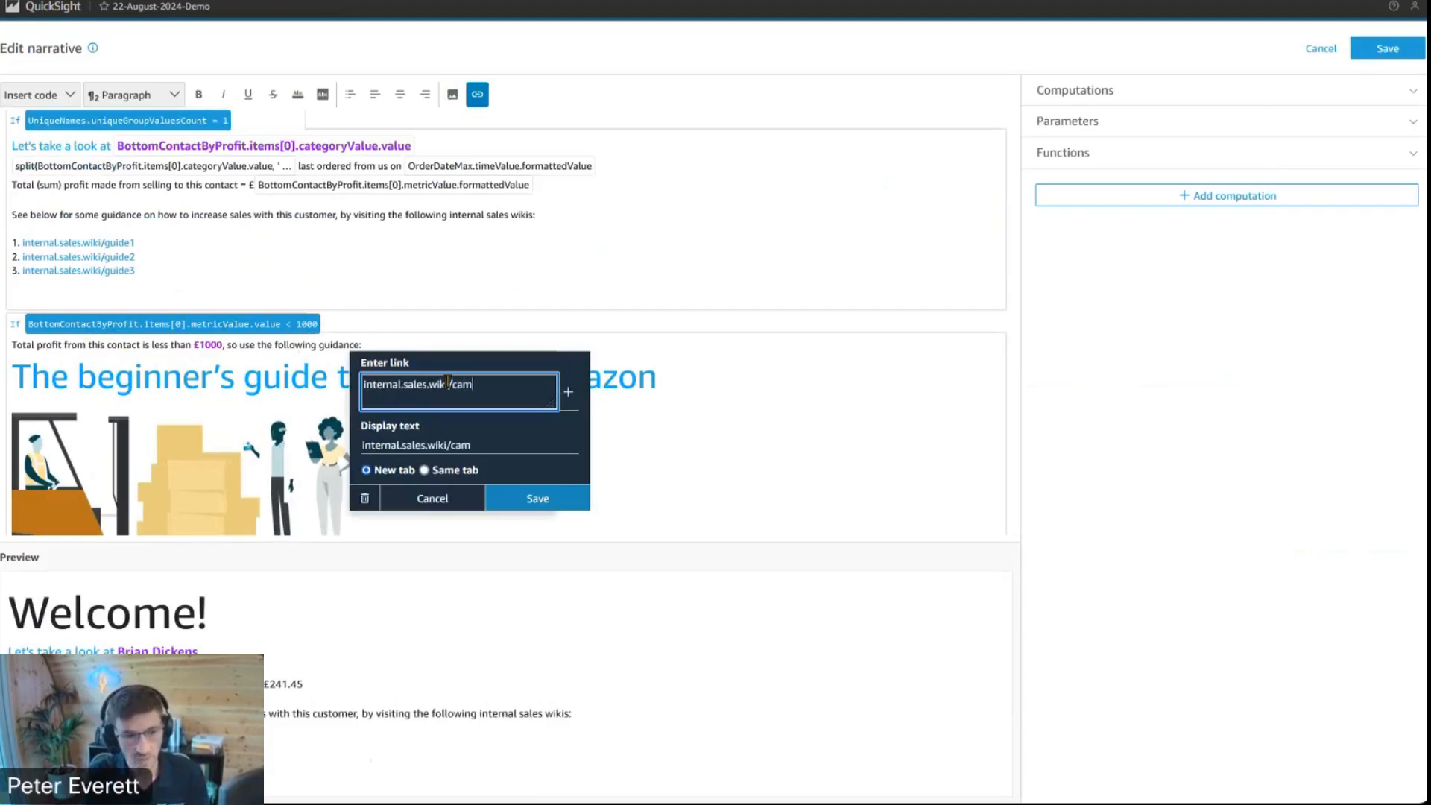
{"action": "type", "text": "paigns/"}
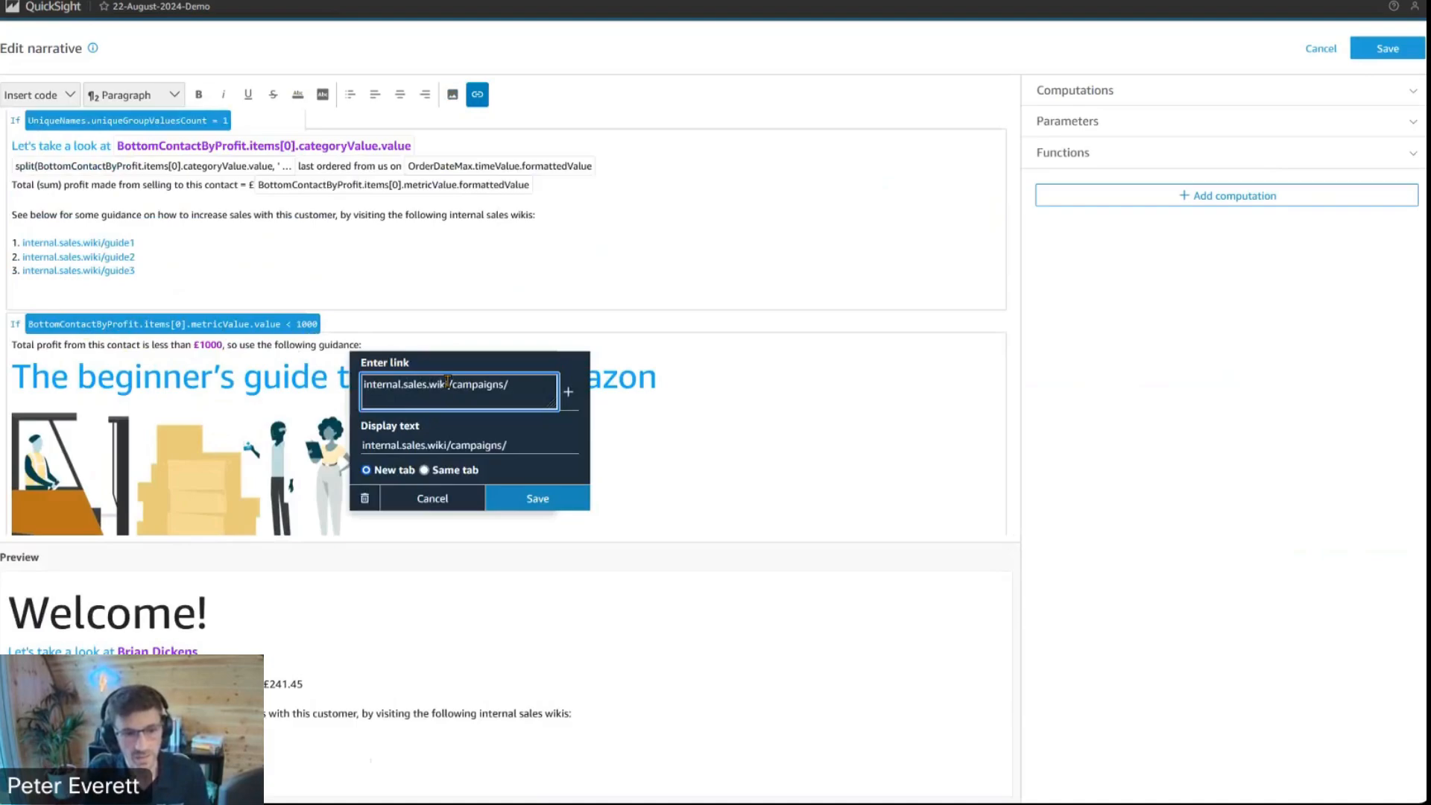
{"action": "type", "text": "low-va"}
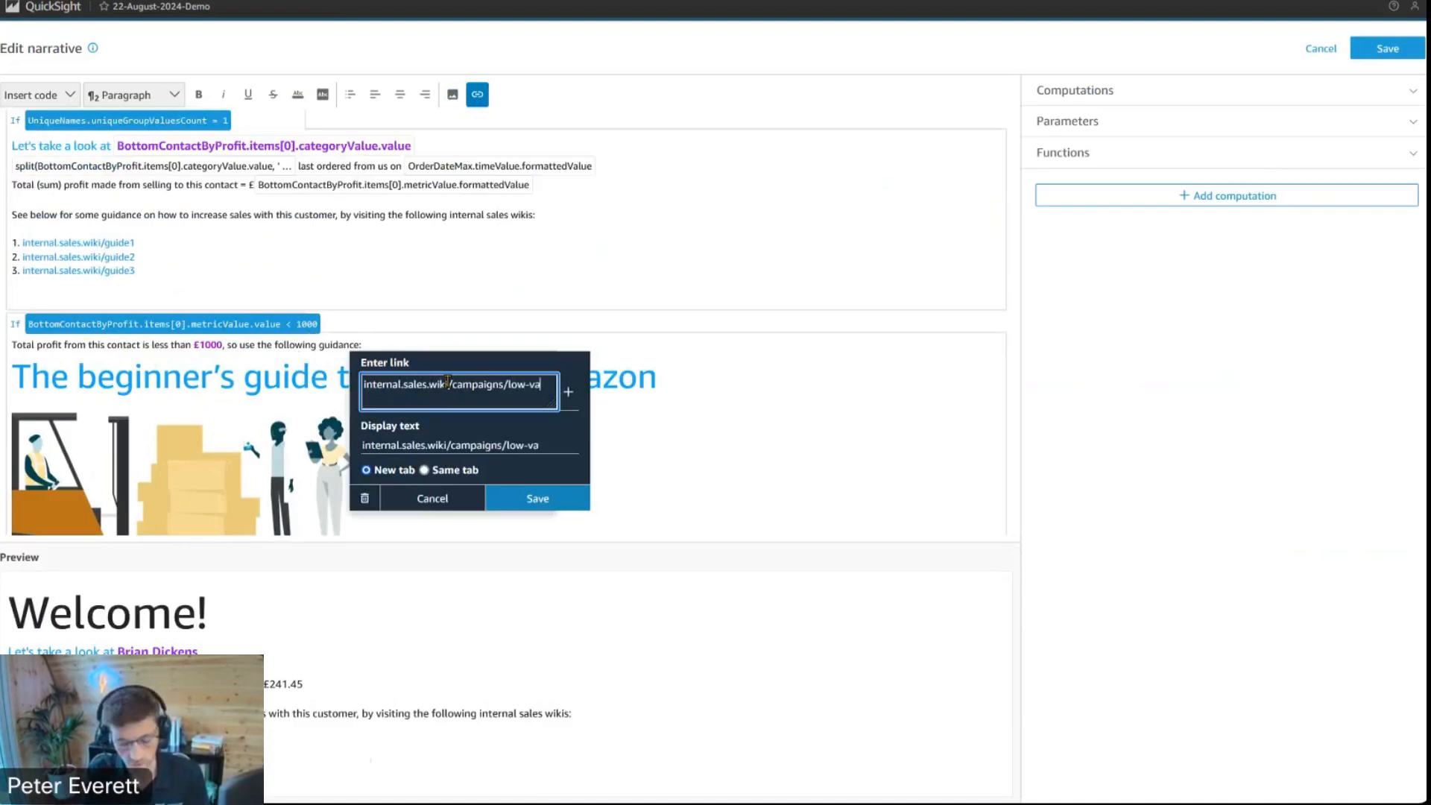
{"action": "type", "text": "lue-customer"}
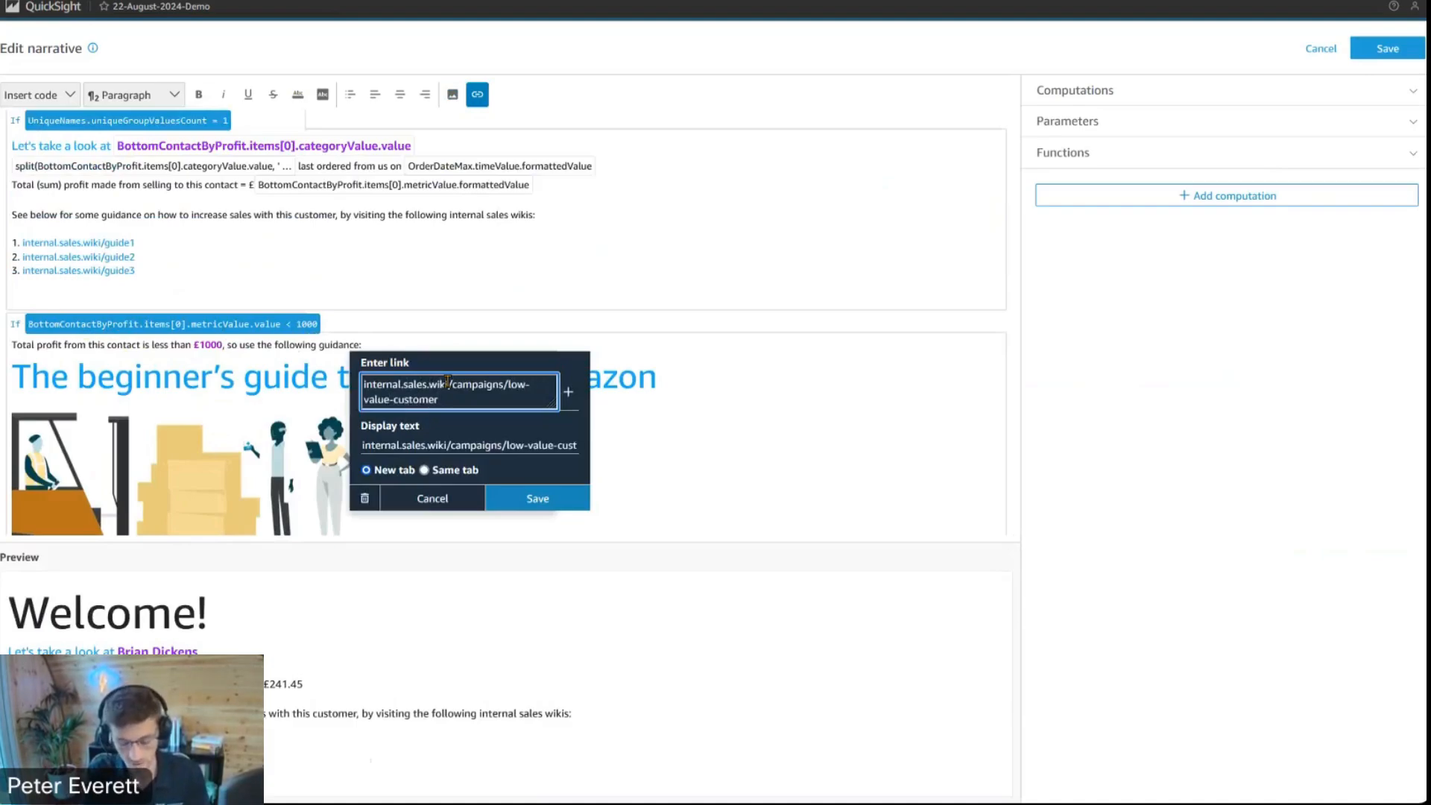
{"action": "type", "text": "-guidance.ht"}
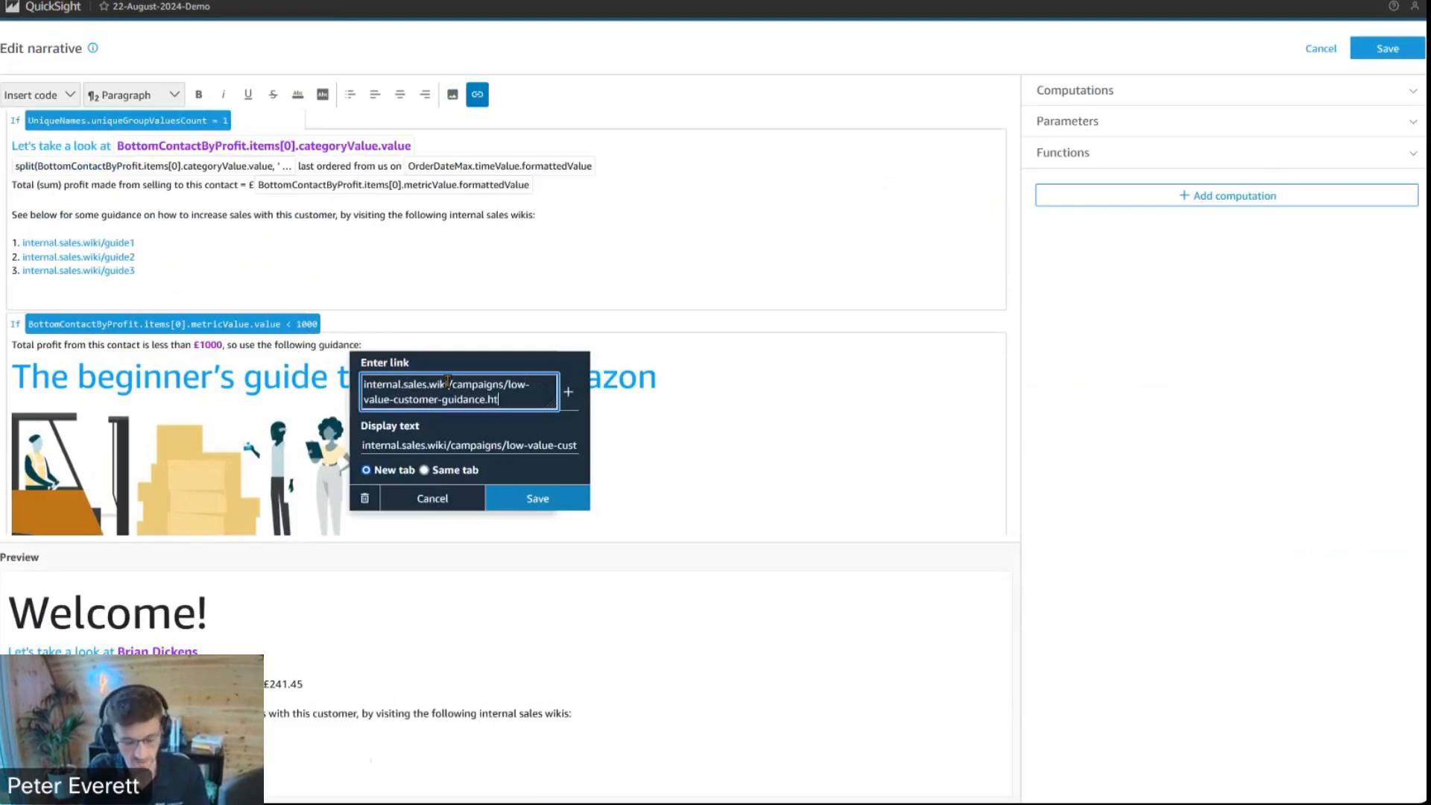
{"action": "type", "text": "m"}
{"action": "key", "text": "Return"}
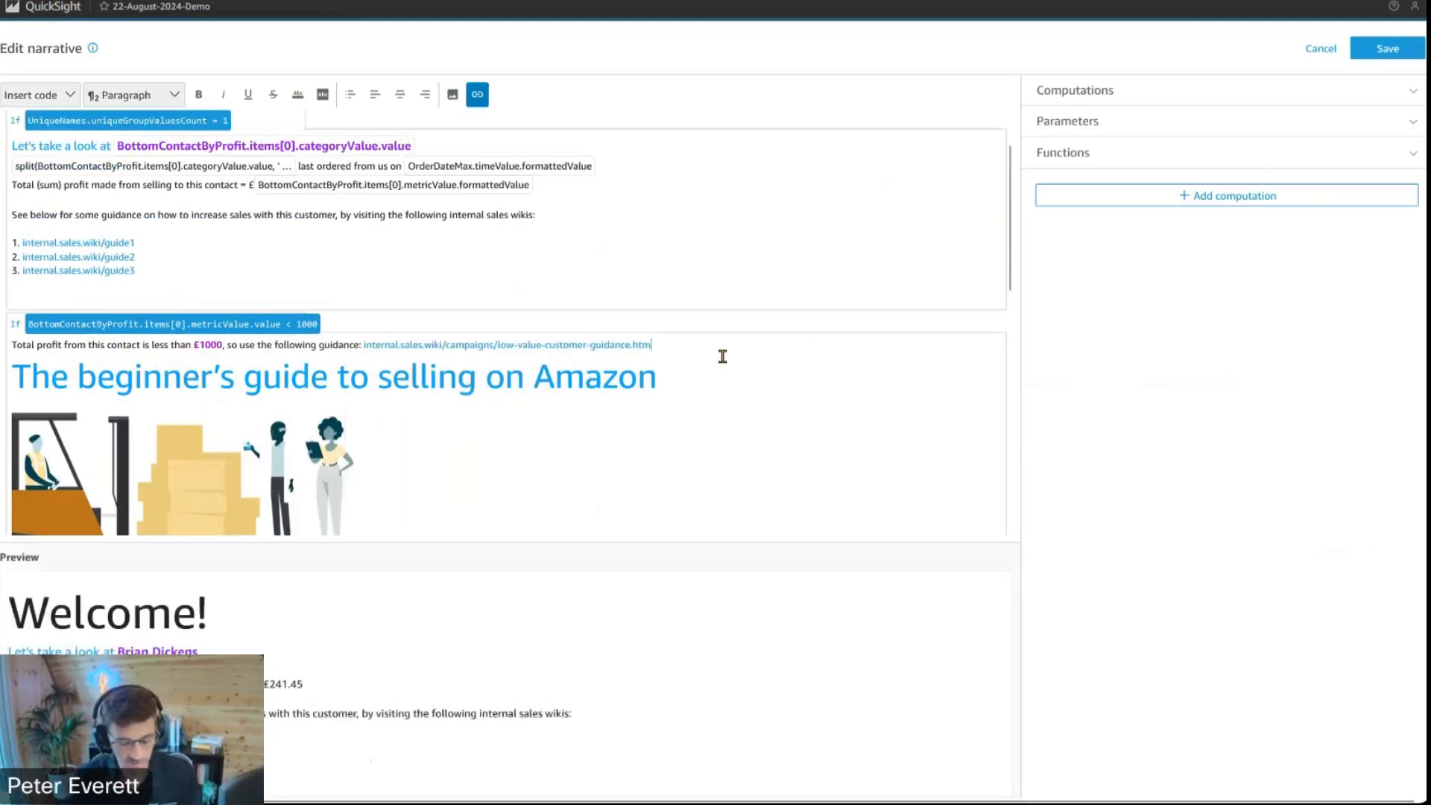
Finish the sentence after the link with "and the tips below.." and save the narrative
{"action": "type", "text": "a"}
{"action": "key", "text": "BackSpace"}
{"action": "key", "text": "BackSpace"}
{"action": "key", "text": "BackSpace"}
{"action": "key", "text": "BackSpace"}
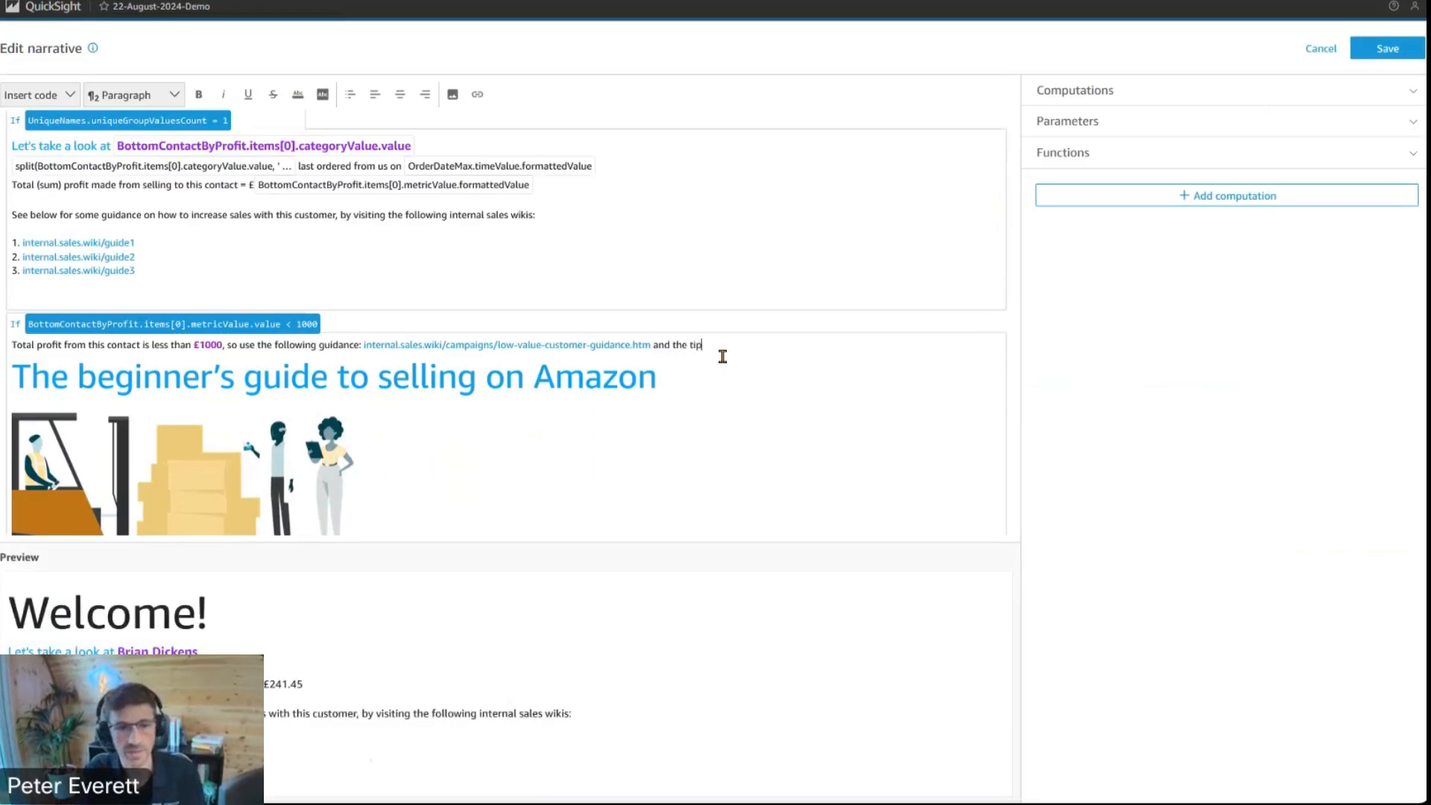
{"action": "left_click", "coordinate": [1383, 50]}
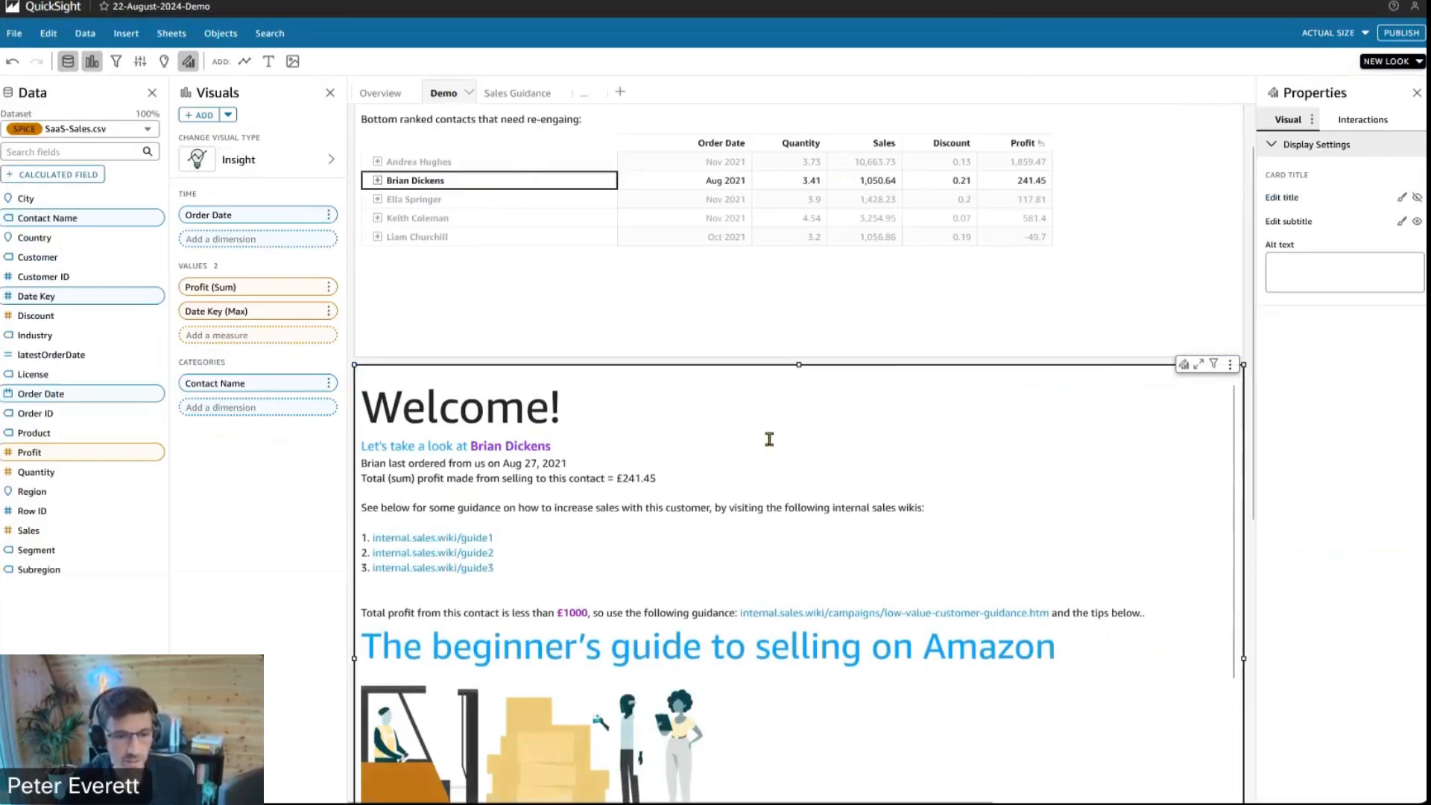
Read through the low-value guidance for the second contact, and select the first contact to compare the guidance displayed
{"action": "scroll", "coordinate": [769, 439], "scroll_direction": "down", "scroll_amount": 1}
{"action": "scroll", "coordinate": [697, 714], "scroll_direction": "down", "scroll_amount": 5}
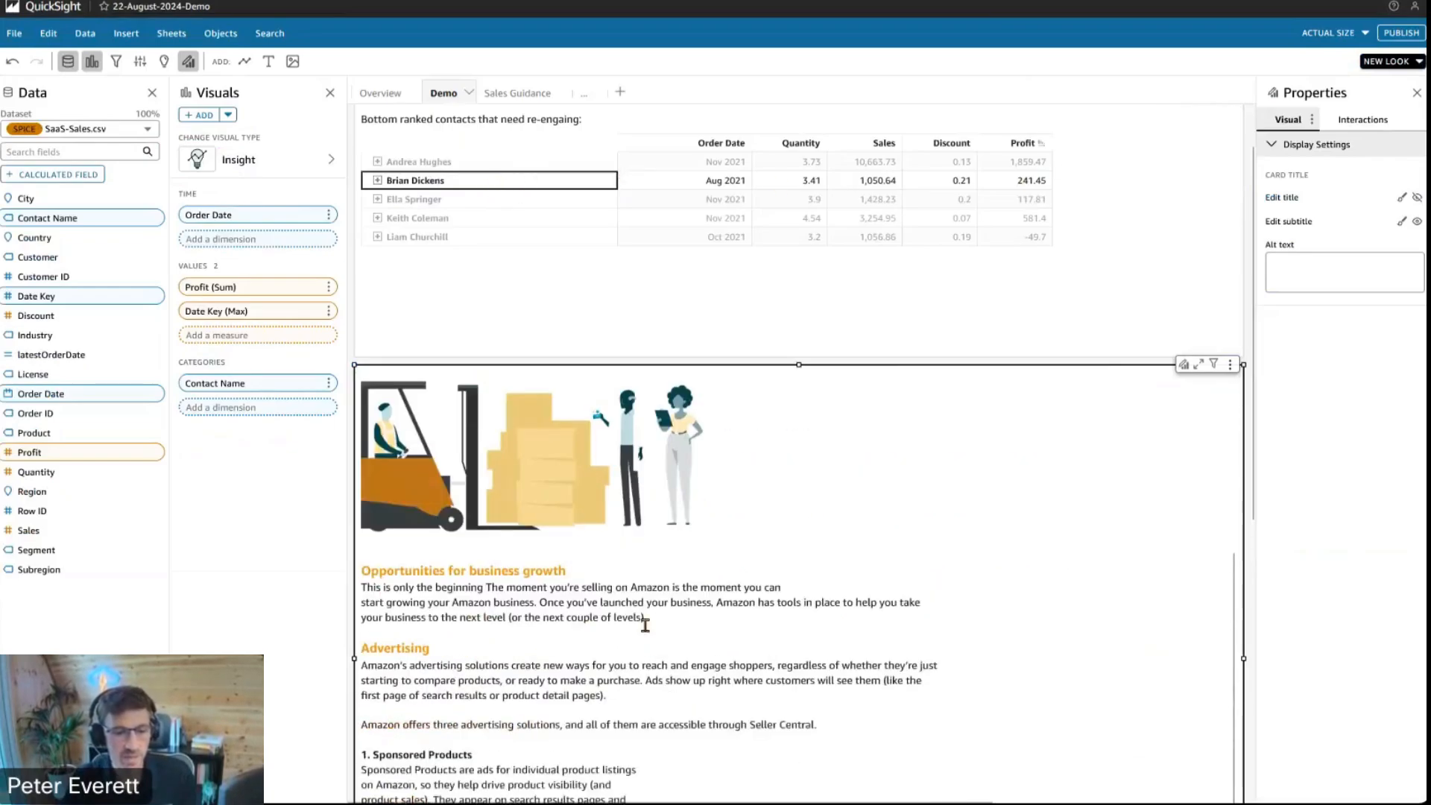
{"action": "scroll", "coordinate": [745, 505], "scroll_direction": "down", "scroll_amount": 5}
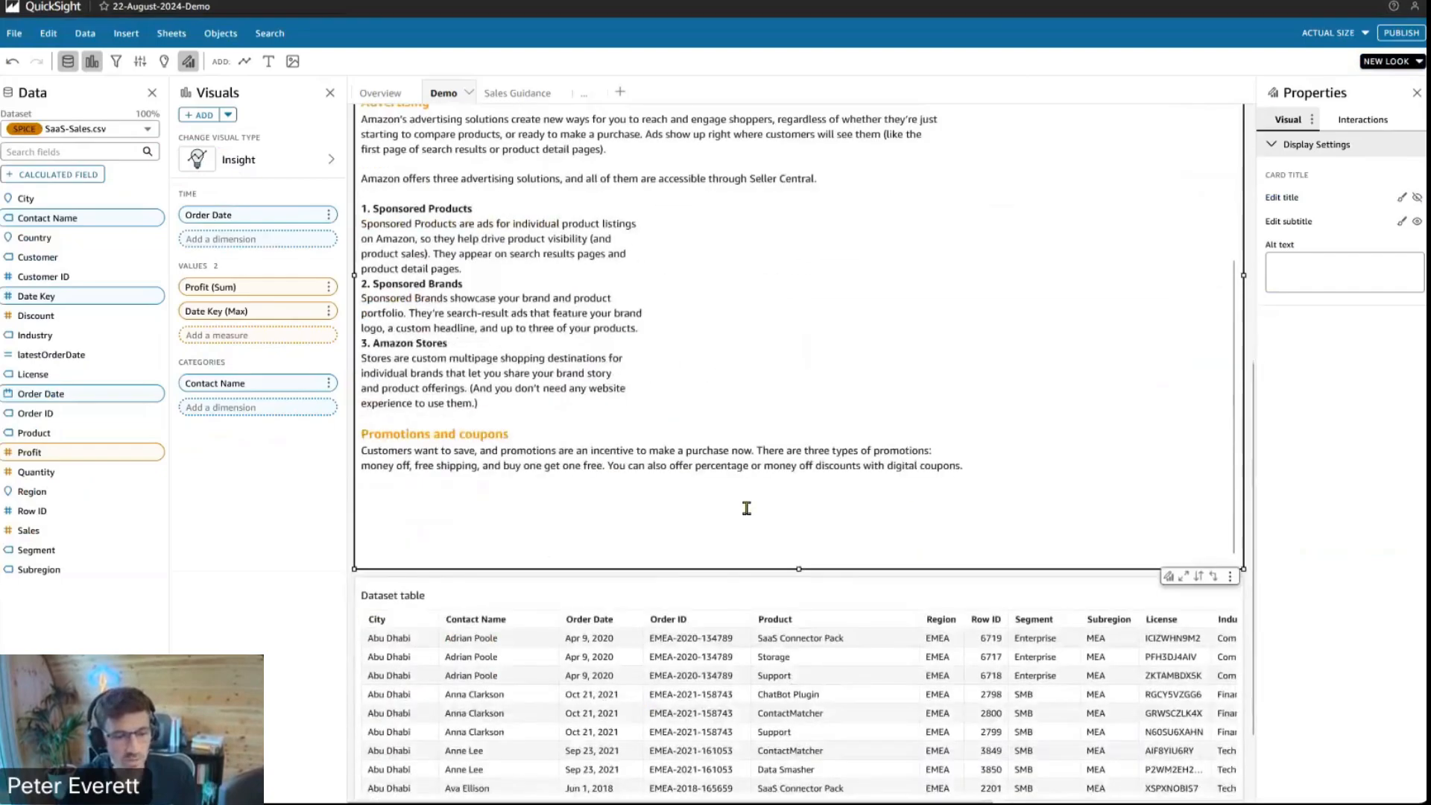
{"action": "scroll", "coordinate": [1086, 536], "scroll_direction": "up", "scroll_amount": 5}
{"action": "scroll", "coordinate": [1084, 534], "scroll_direction": "up", "scroll_amount": 1}
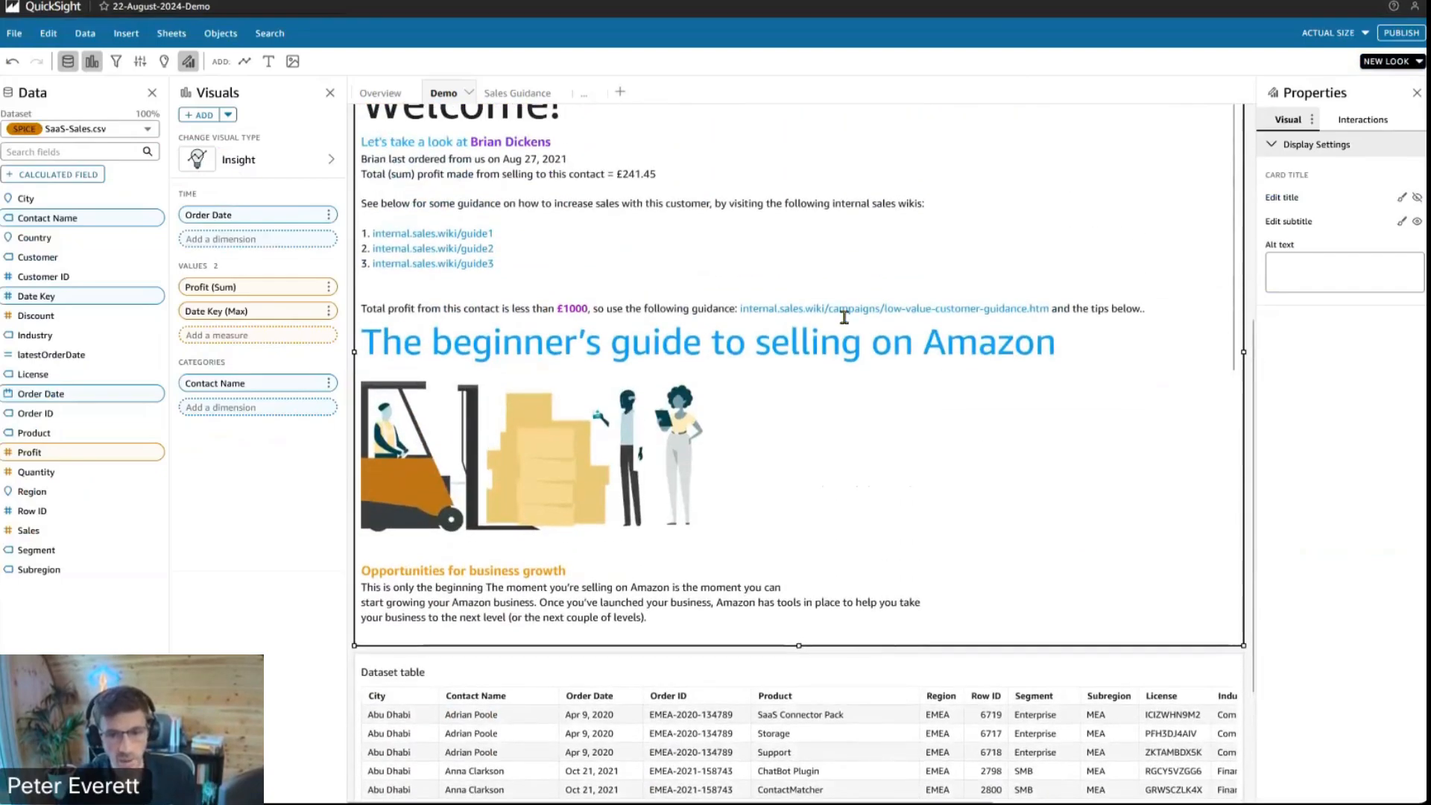
{"action": "scroll", "coordinate": [1024, 453], "scroll_direction": "up", "scroll_amount": 2}
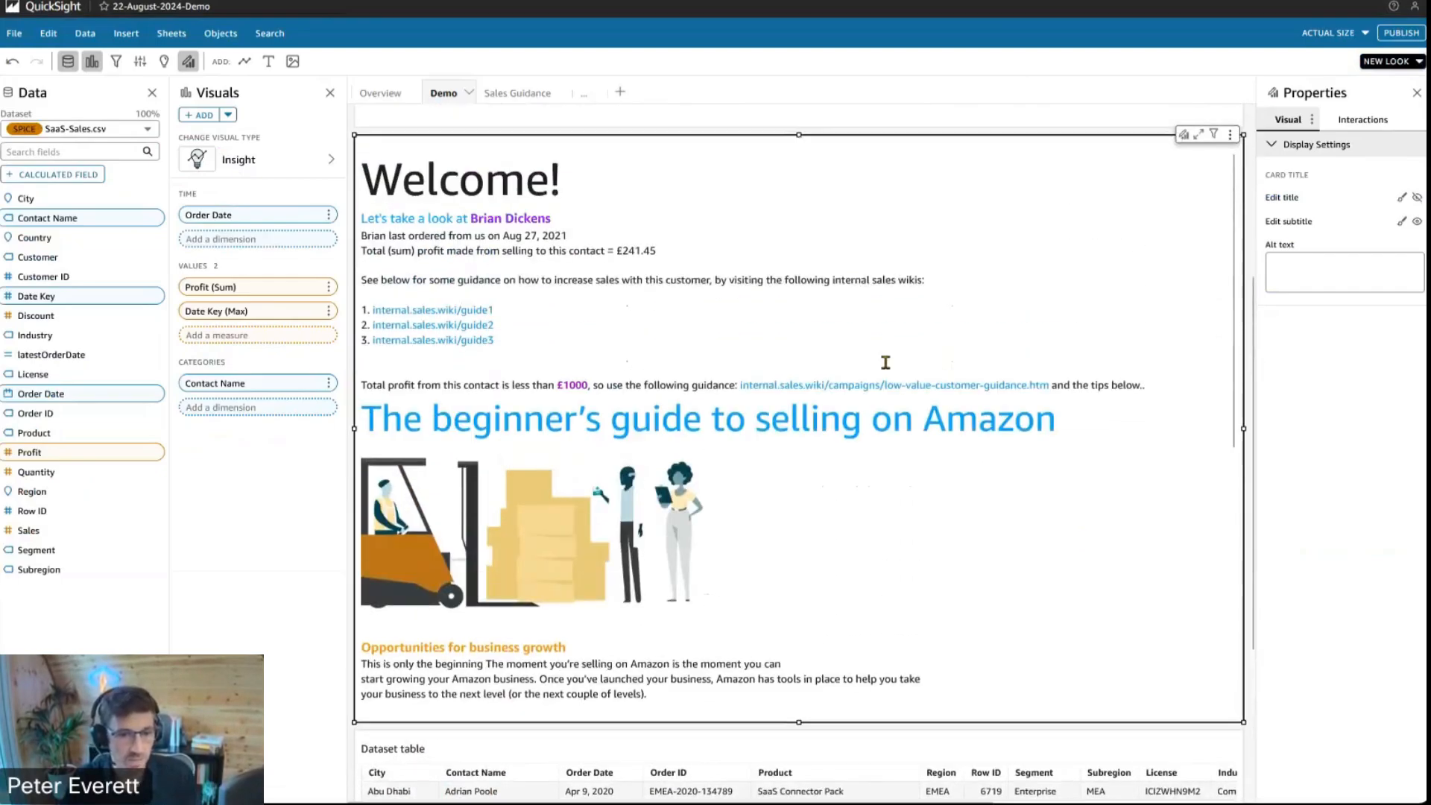
{"action": "scroll", "coordinate": [546, 419], "scroll_direction": "up", "scroll_amount": 2}
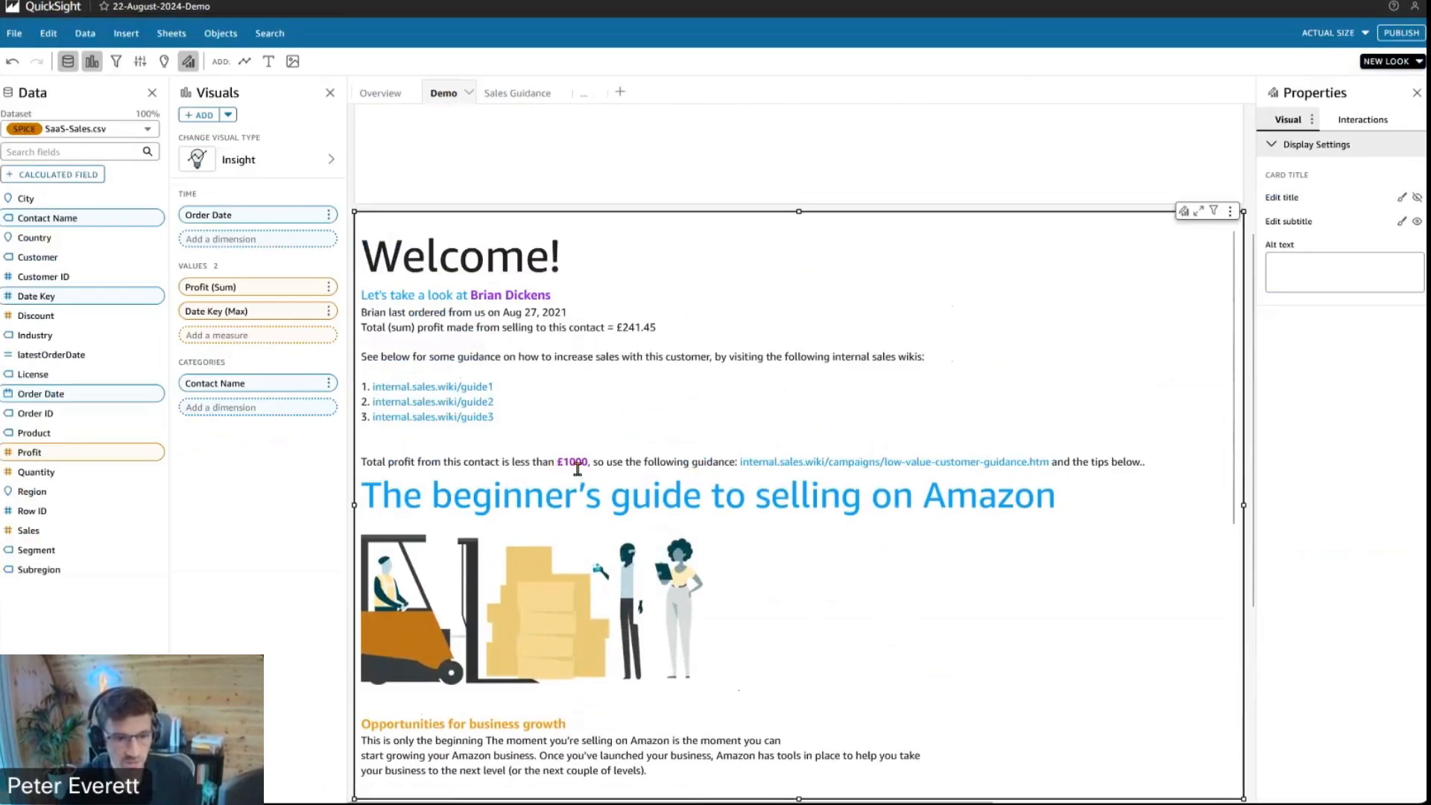
{"action": "scroll", "coordinate": [575, 457], "scroll_direction": "up", "scroll_amount": 2}
{"action": "scroll", "coordinate": [654, 192], "scroll_direction": "up", "scroll_amount": 2}
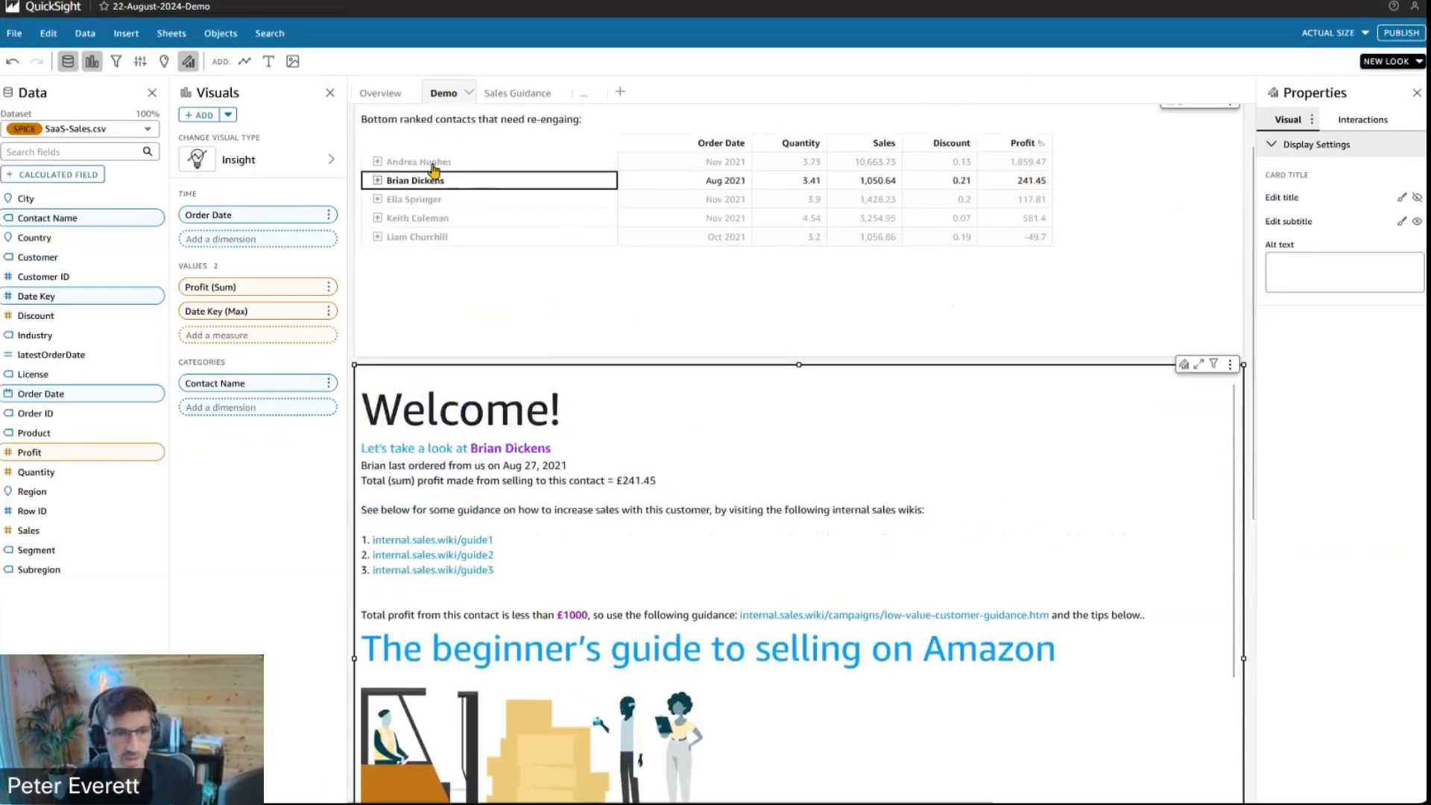
{"action": "left_click", "coordinate": [438, 162]}
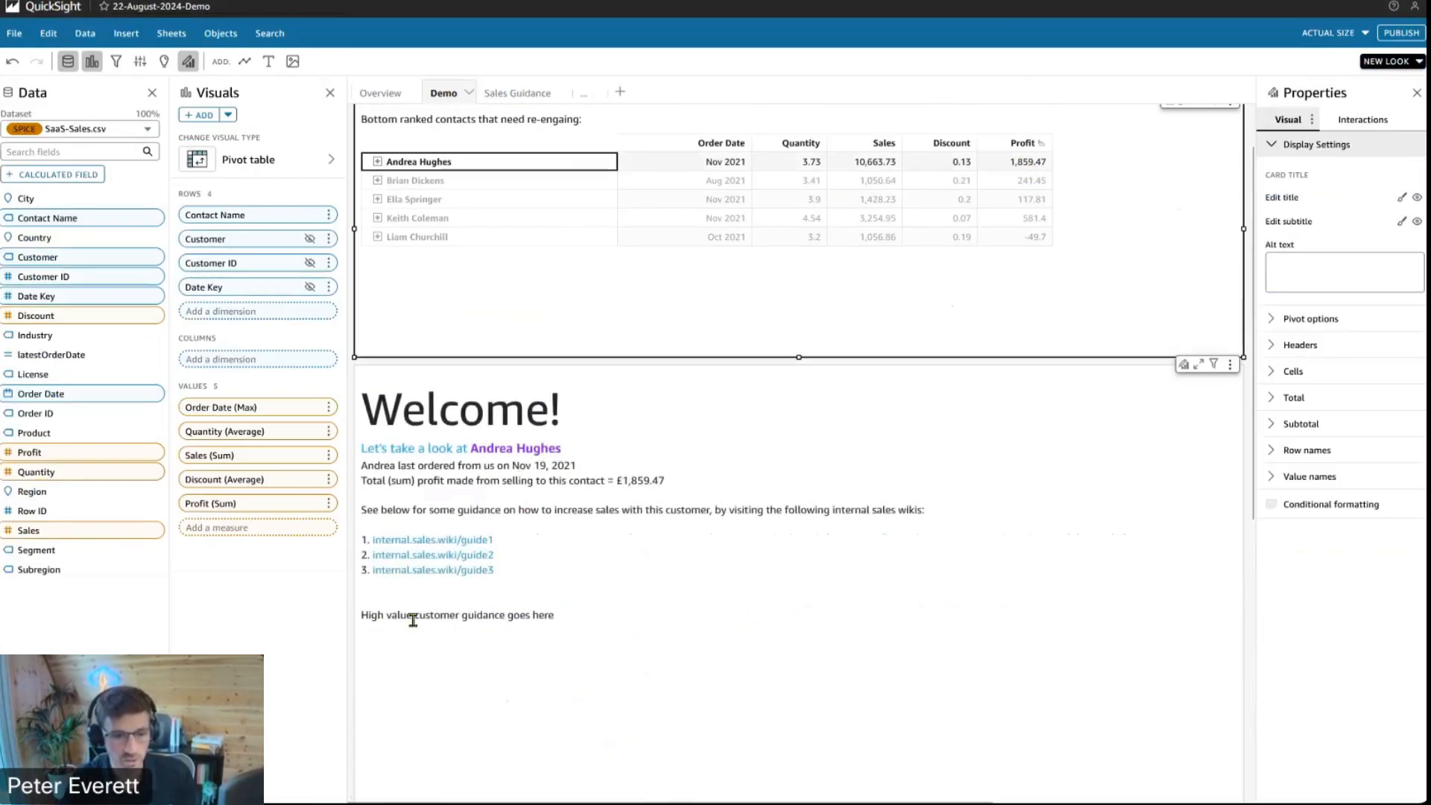
{"action": "scroll", "coordinate": [586, 631], "scroll_direction": "up", "scroll_amount": 1}
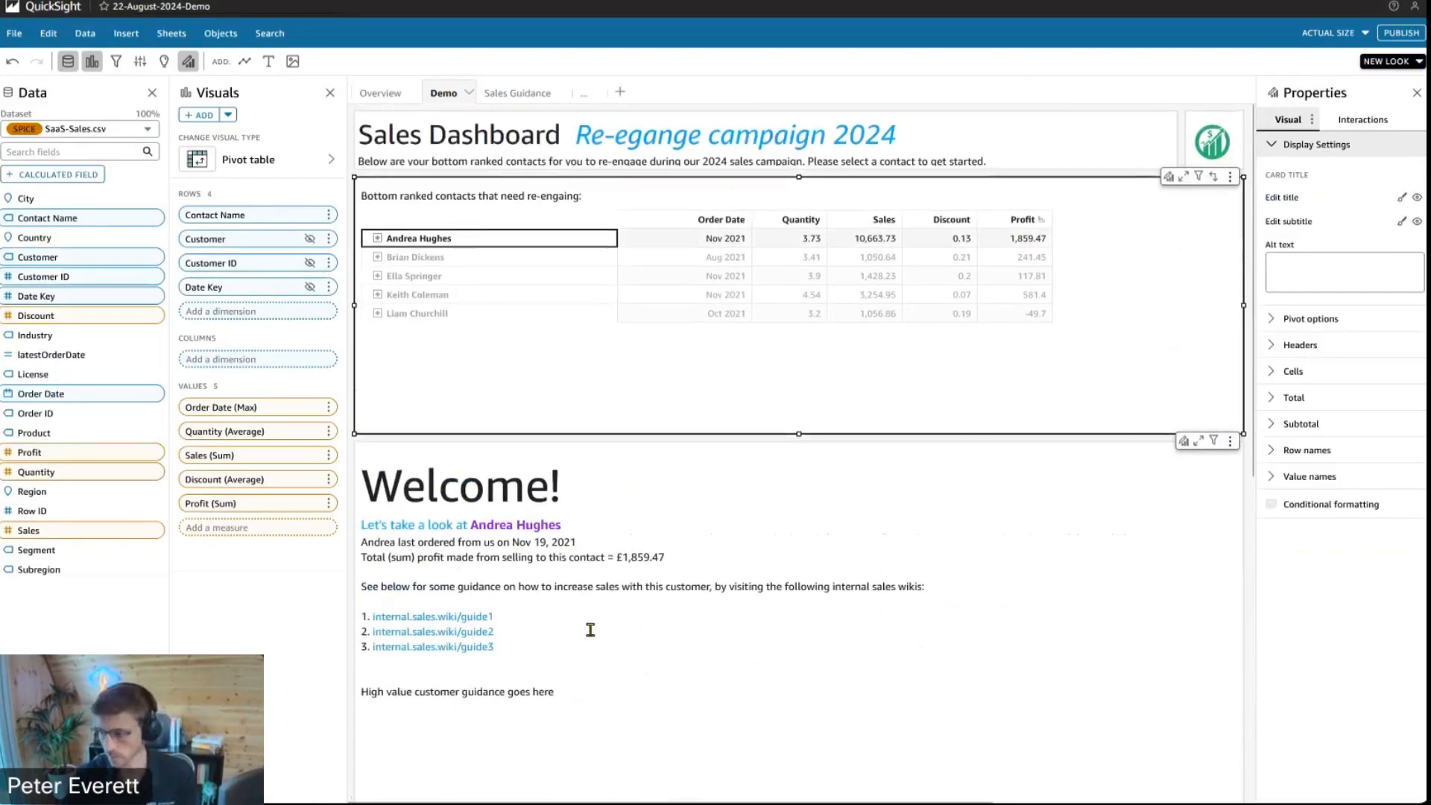
Switch to the Sales Guidance sheet, select the first contact and examine the finished high-value customer guidance
{"action": "left_click", "coordinate": [516, 93]}
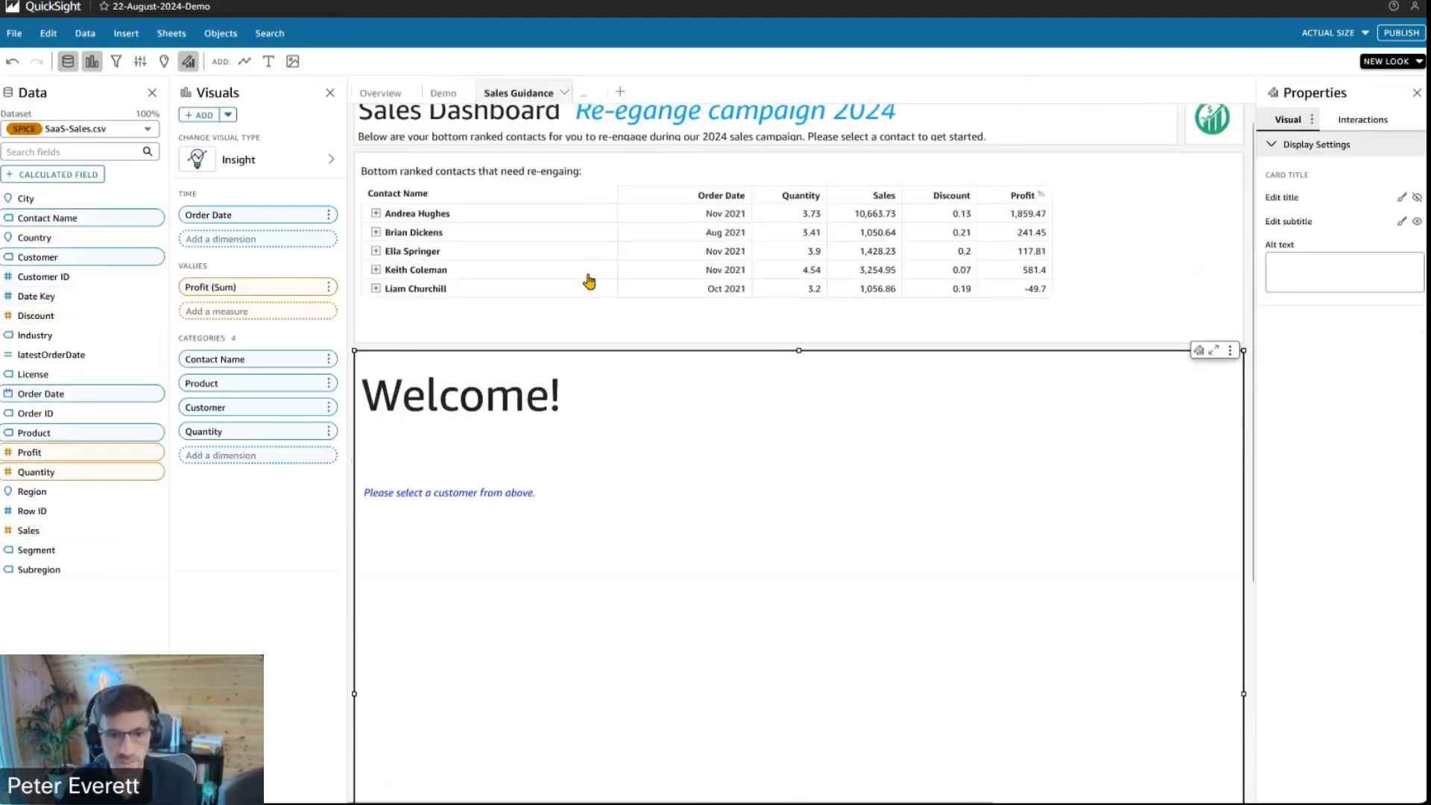
{"action": "left_click", "coordinate": [414, 240]}
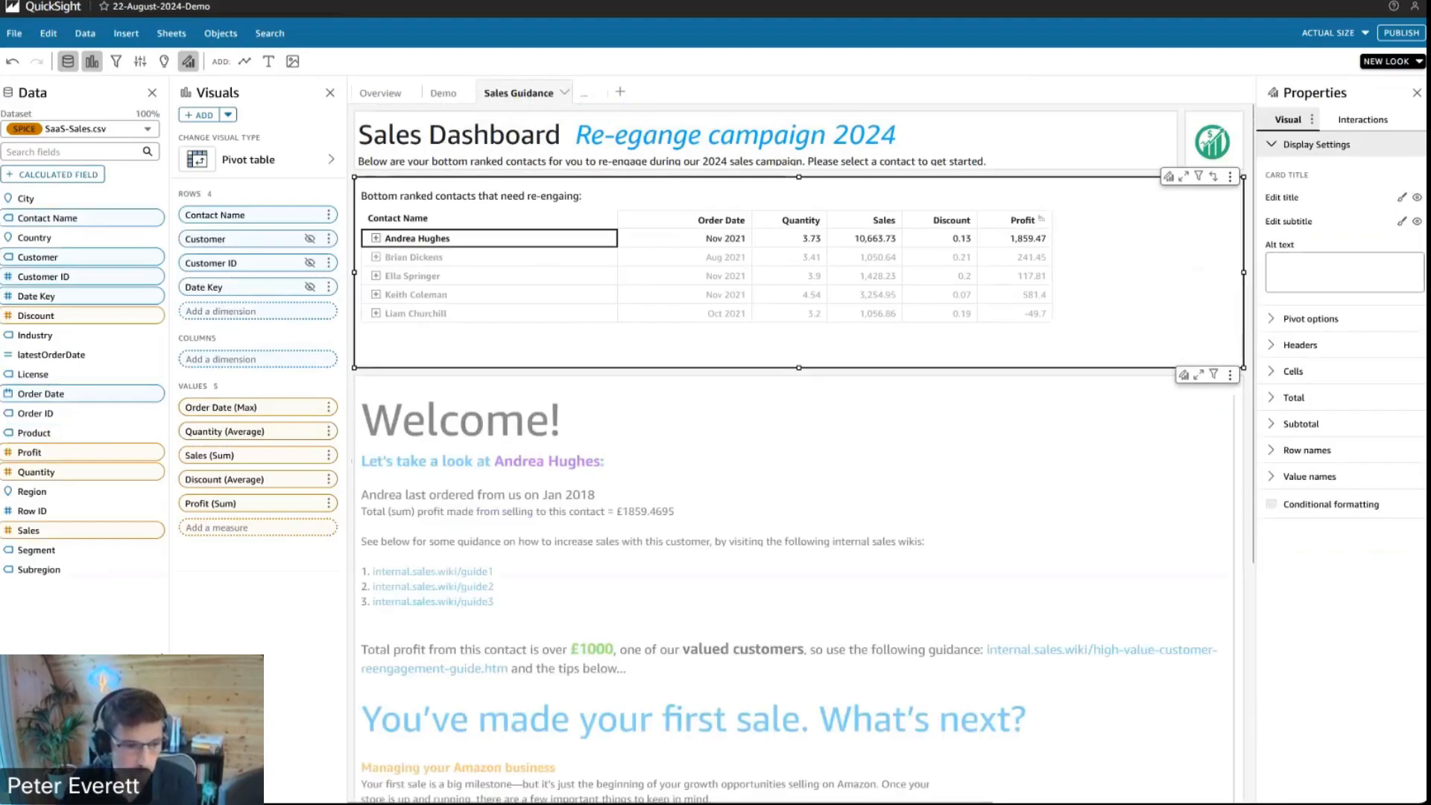
{"action": "scroll", "coordinate": [579, 514], "scroll_direction": "down", "scroll_amount": 2}
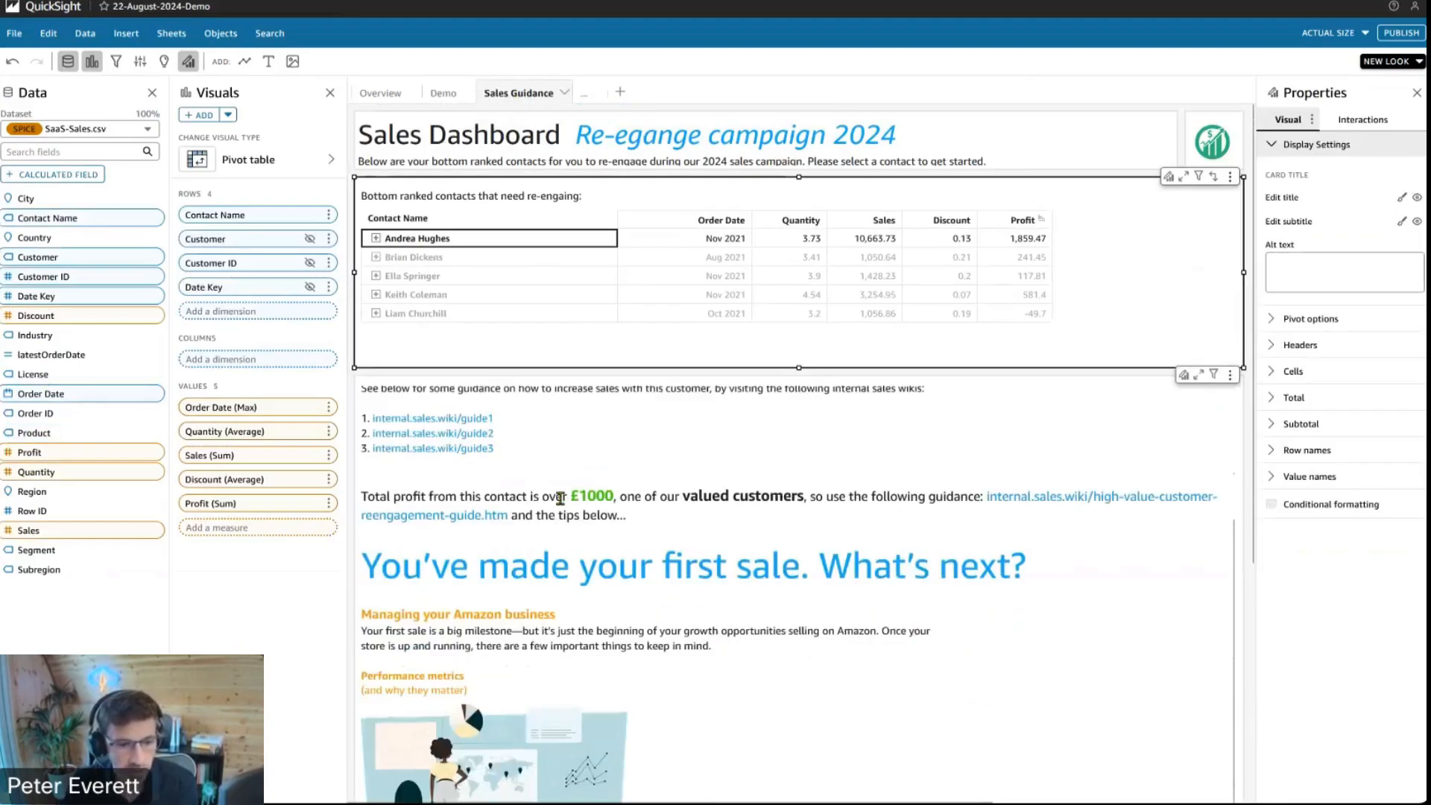
{"action": "scroll", "coordinate": [637, 555], "scroll_direction": "down", "scroll_amount": 4}
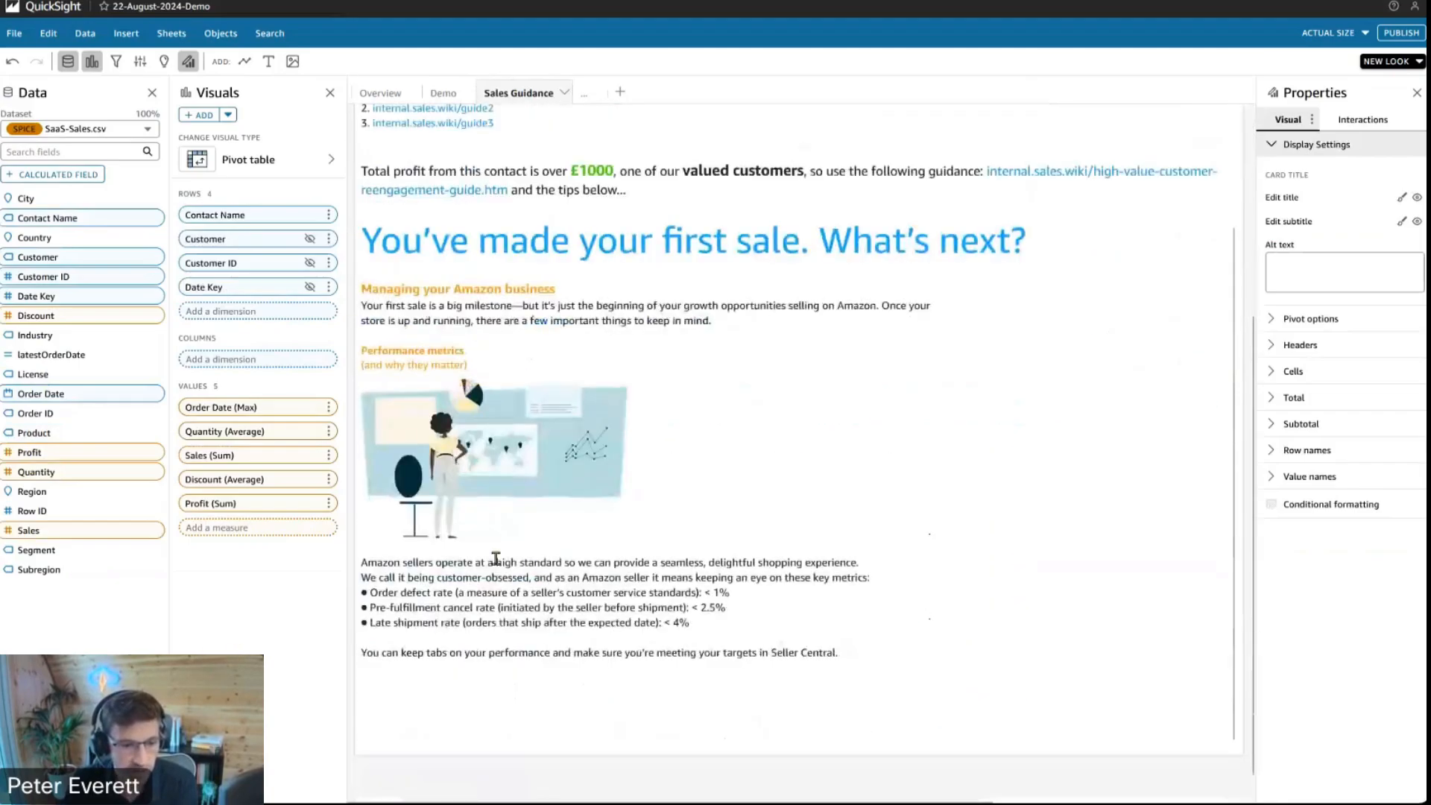
{"action": "scroll", "coordinate": [634, 589], "scroll_direction": "down", "scroll_amount": 1}
{"action": "scroll", "coordinate": [589, 634], "scroll_direction": "up", "scroll_amount": 2}
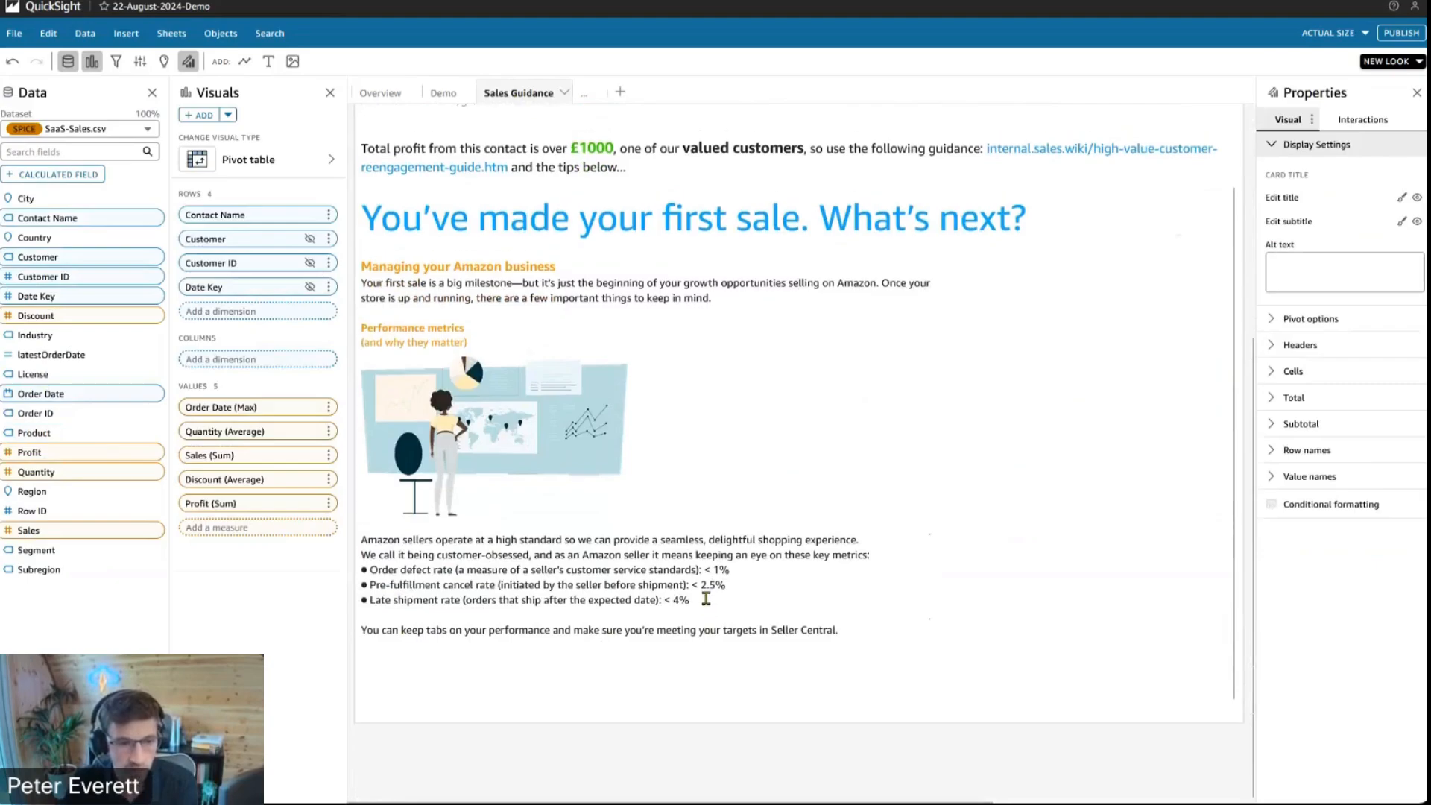
Compare the guidance for the second and first contacts on the Sales Guidance sheet, and clear the contact selection
{"action": "scroll", "coordinate": [659, 619], "scroll_direction": "up", "scroll_amount": 2}
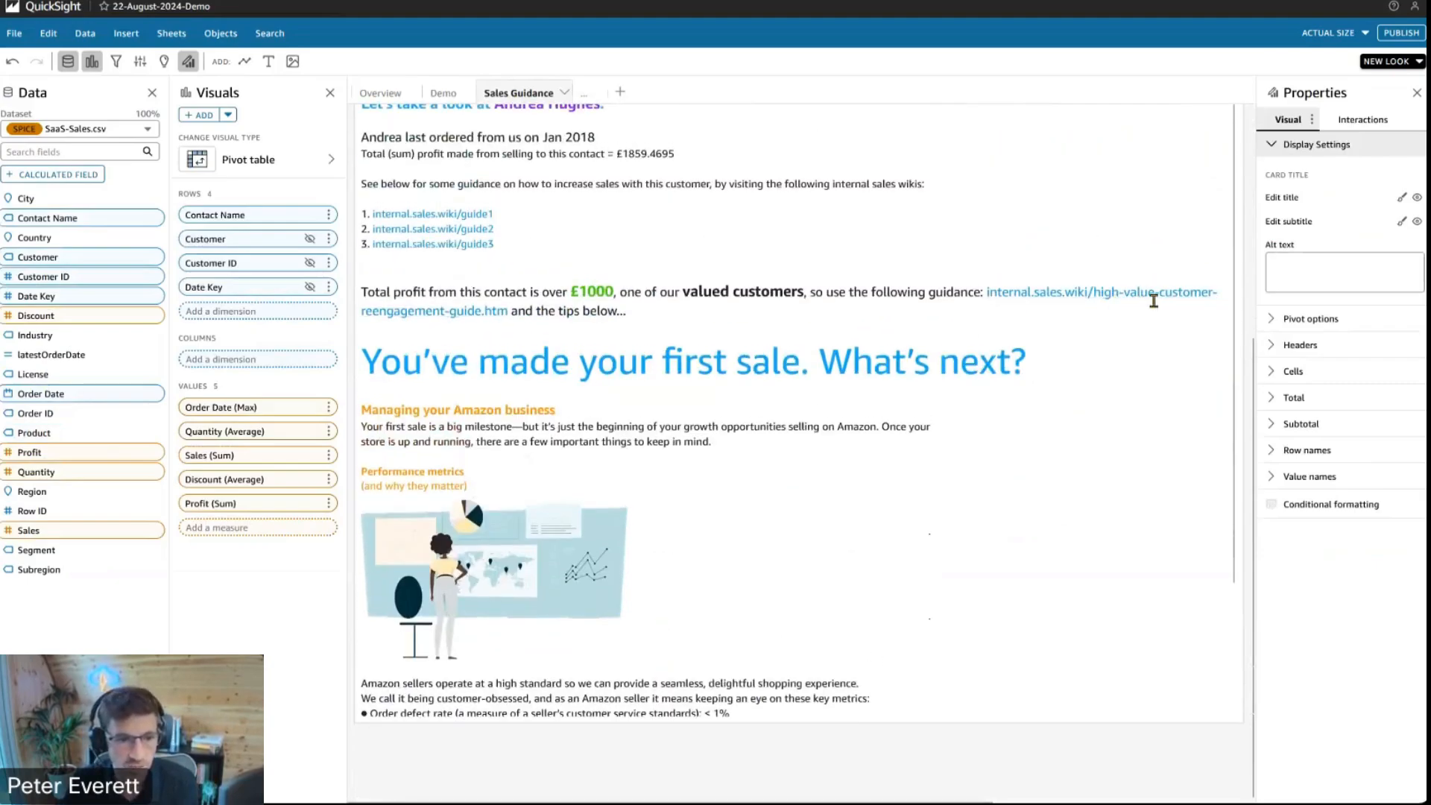
{"action": "scroll", "coordinate": [706, 390], "scroll_direction": "up", "scroll_amount": 1}
{"action": "scroll", "coordinate": [706, 390], "scroll_direction": "up", "scroll_amount": 3}
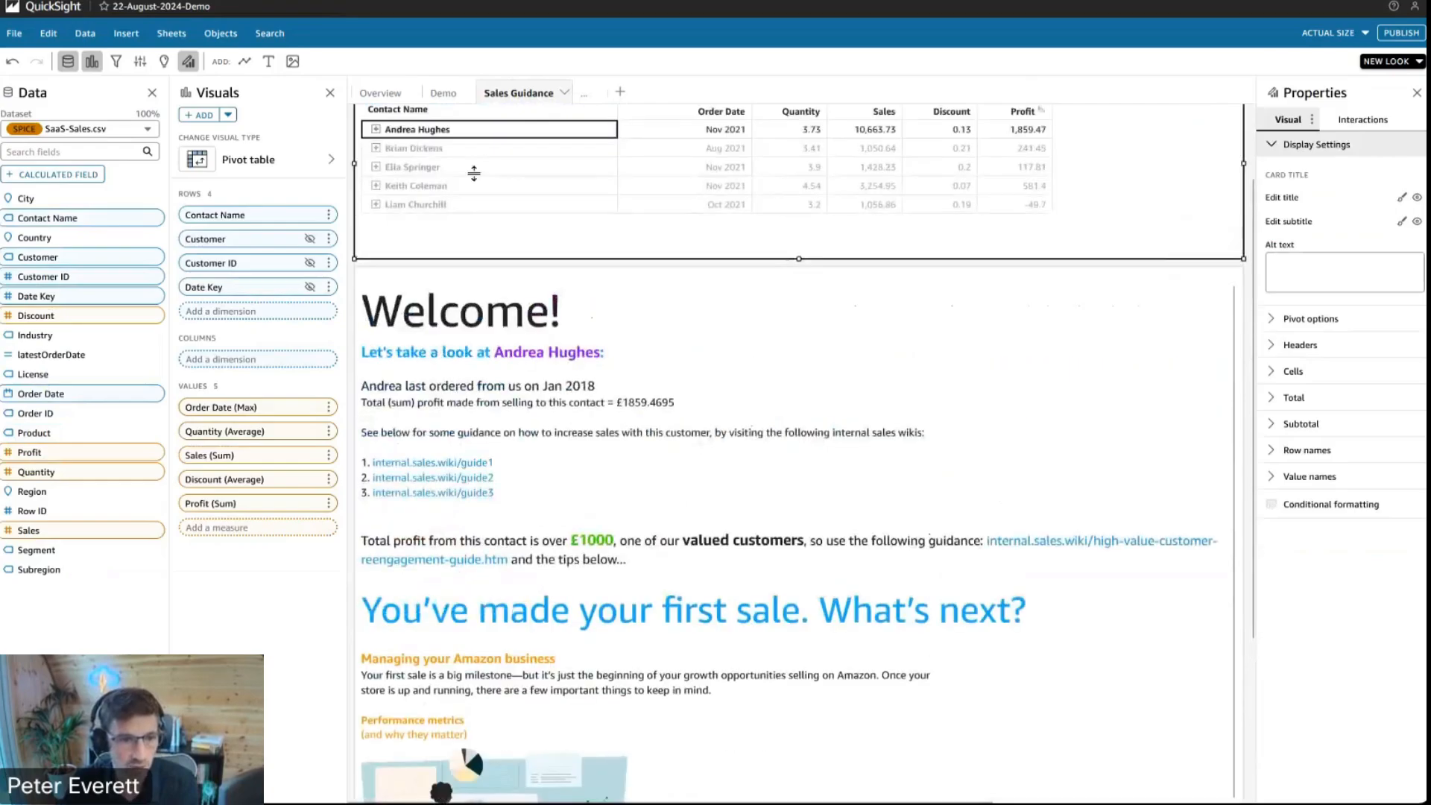
{"action": "left_click", "coordinate": [423, 156]}
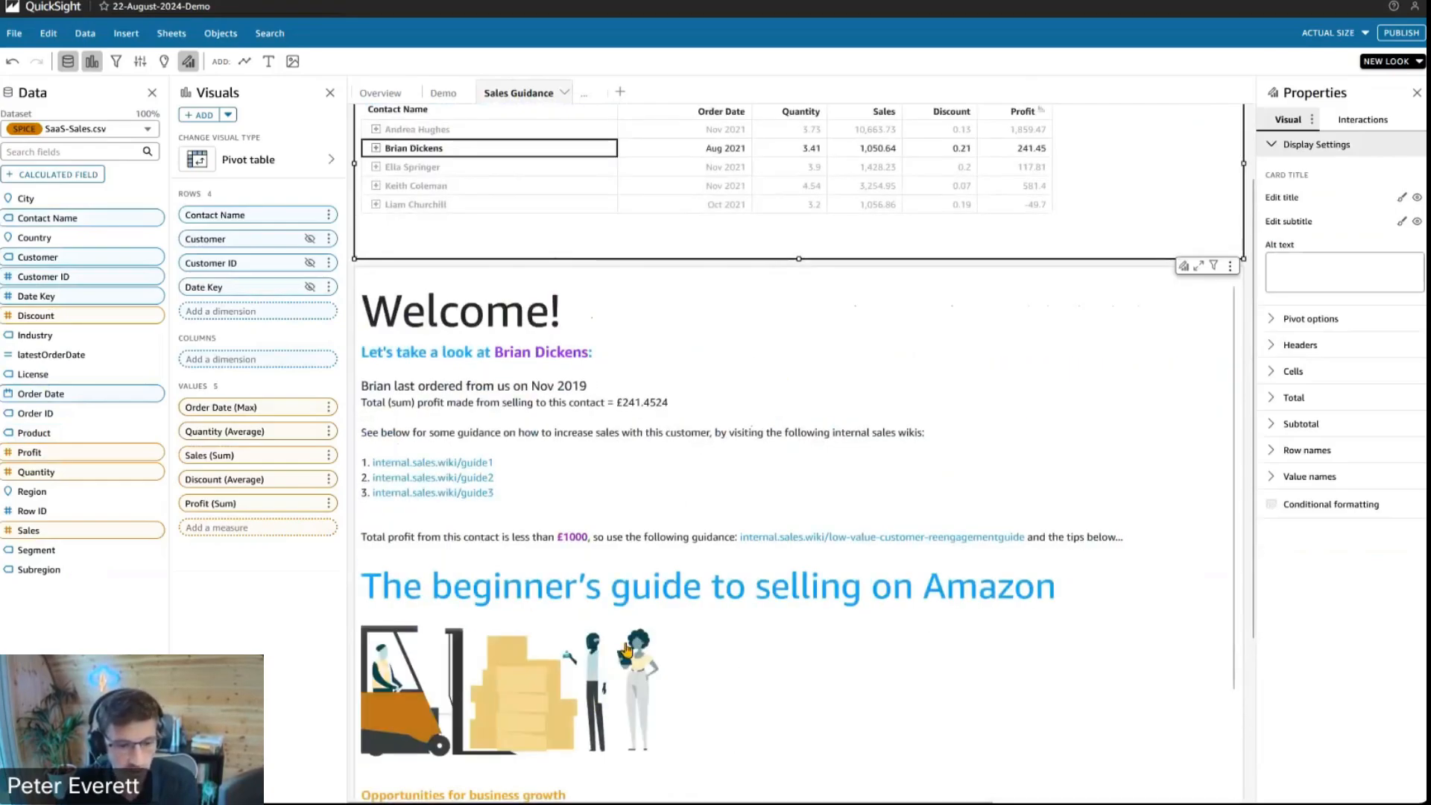
{"action": "left_click", "coordinate": [436, 130]}
{"action": "scroll", "coordinate": [640, 625], "scroll_direction": "down", "scroll_amount": 1}
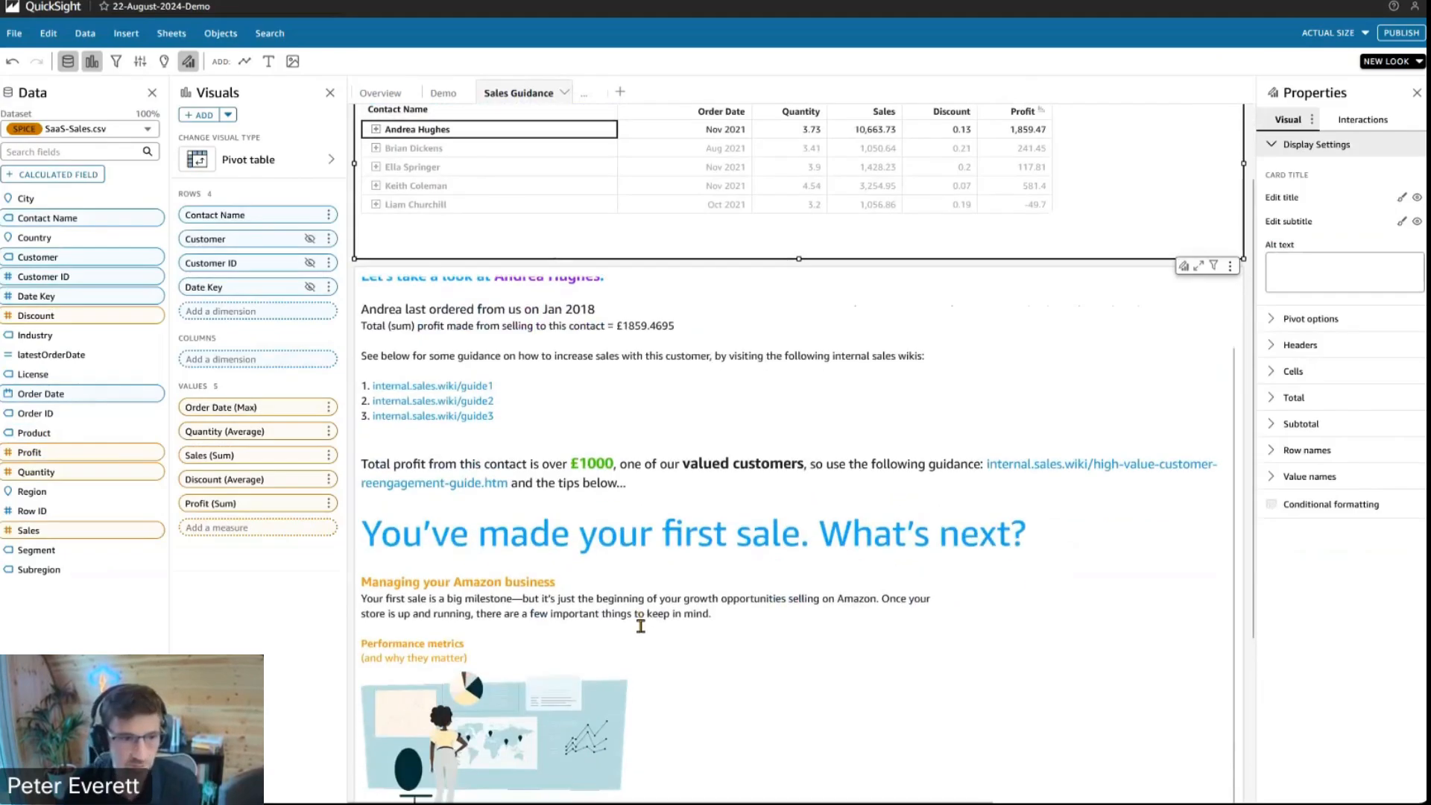
{"action": "scroll", "coordinate": [640, 625], "scroll_direction": "up", "scroll_amount": 3}
{"action": "left_click", "coordinate": [1213, 301]}
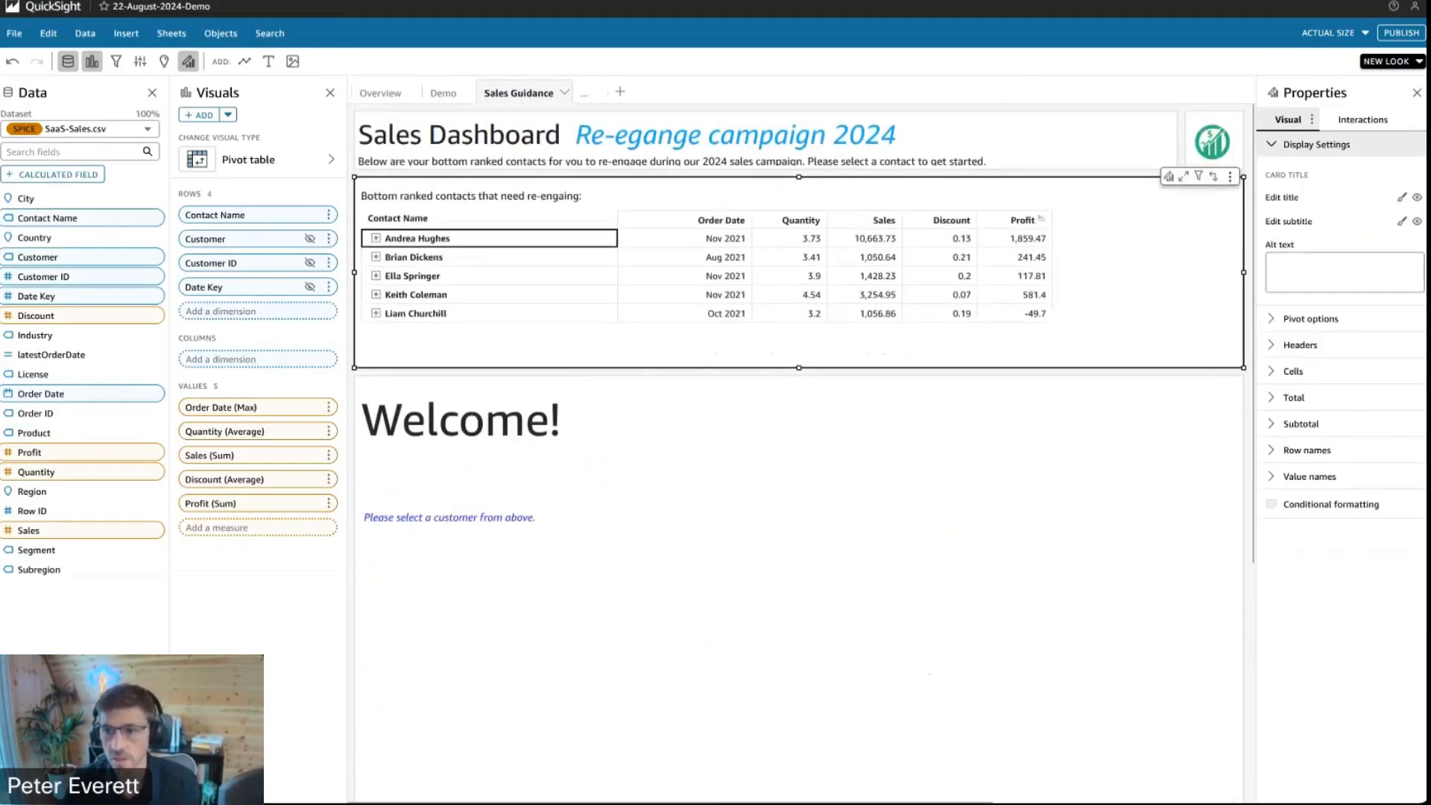
Publish the Overview and Sales Guidance sheets, replacing the existing dashboard 22-August-NarrativeDemo
{"action": "left_click", "coordinate": [1402, 33]}
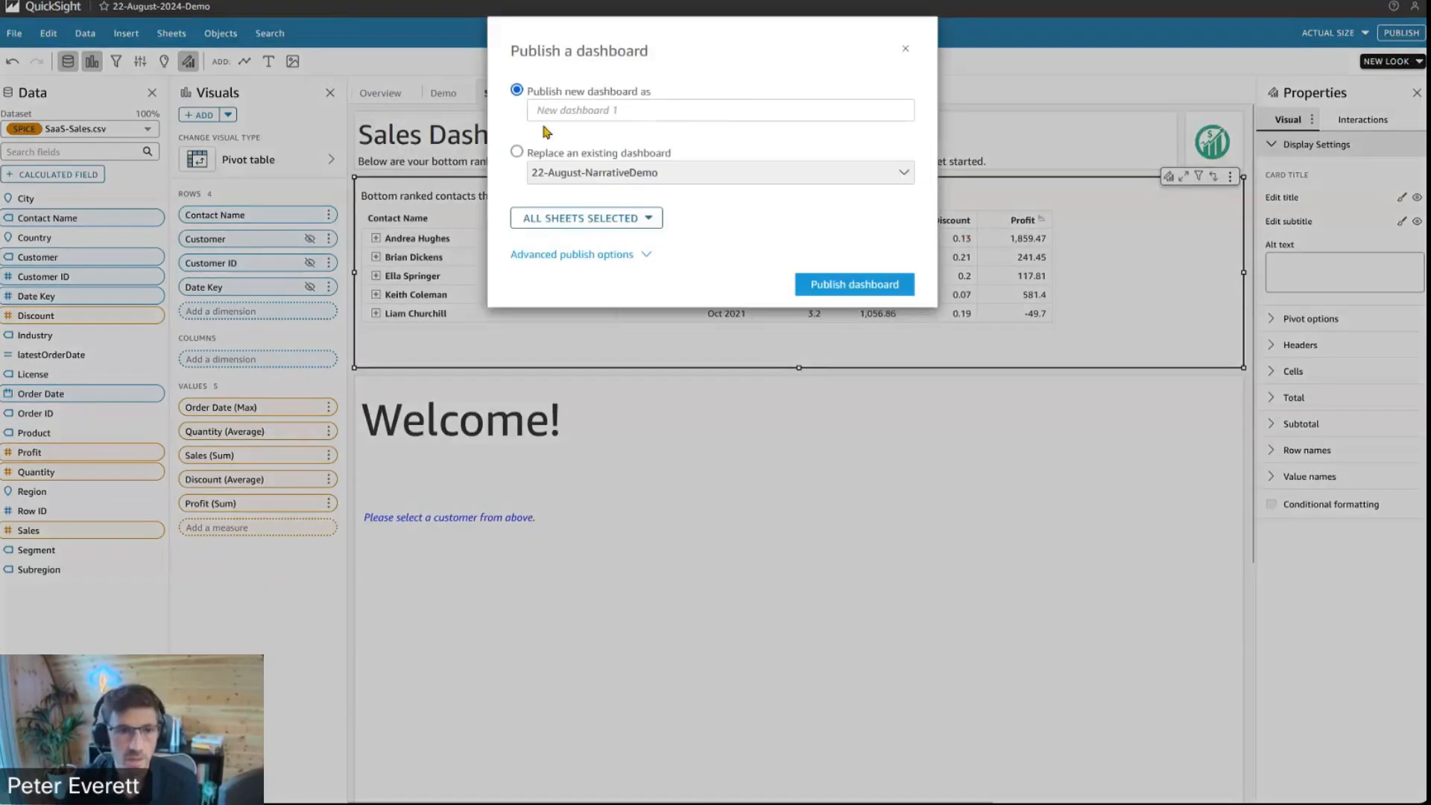
{"action": "left_click", "coordinate": [530, 152]}
{"action": "left_click", "coordinate": [586, 218]}
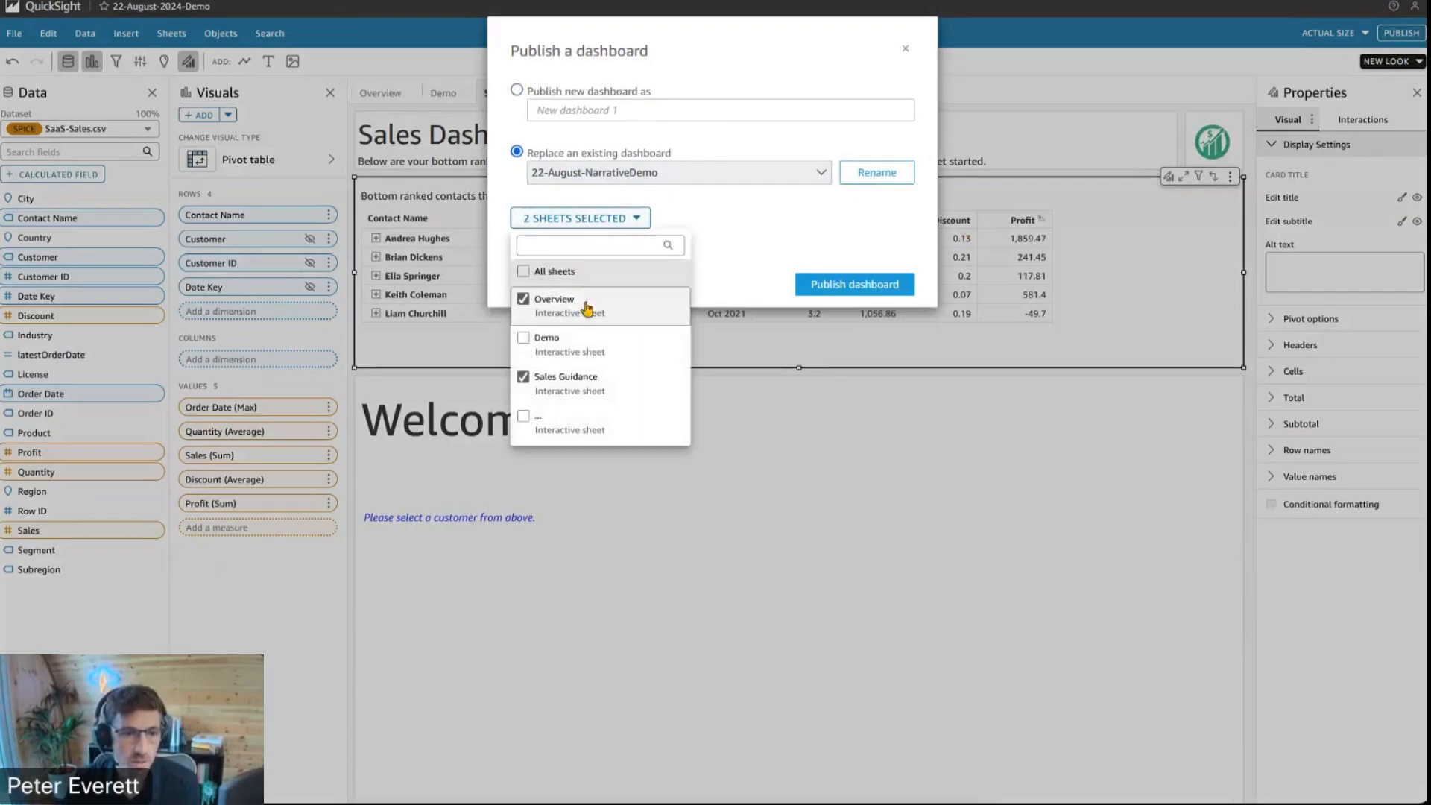
{"action": "left_click", "coordinate": [841, 292]}
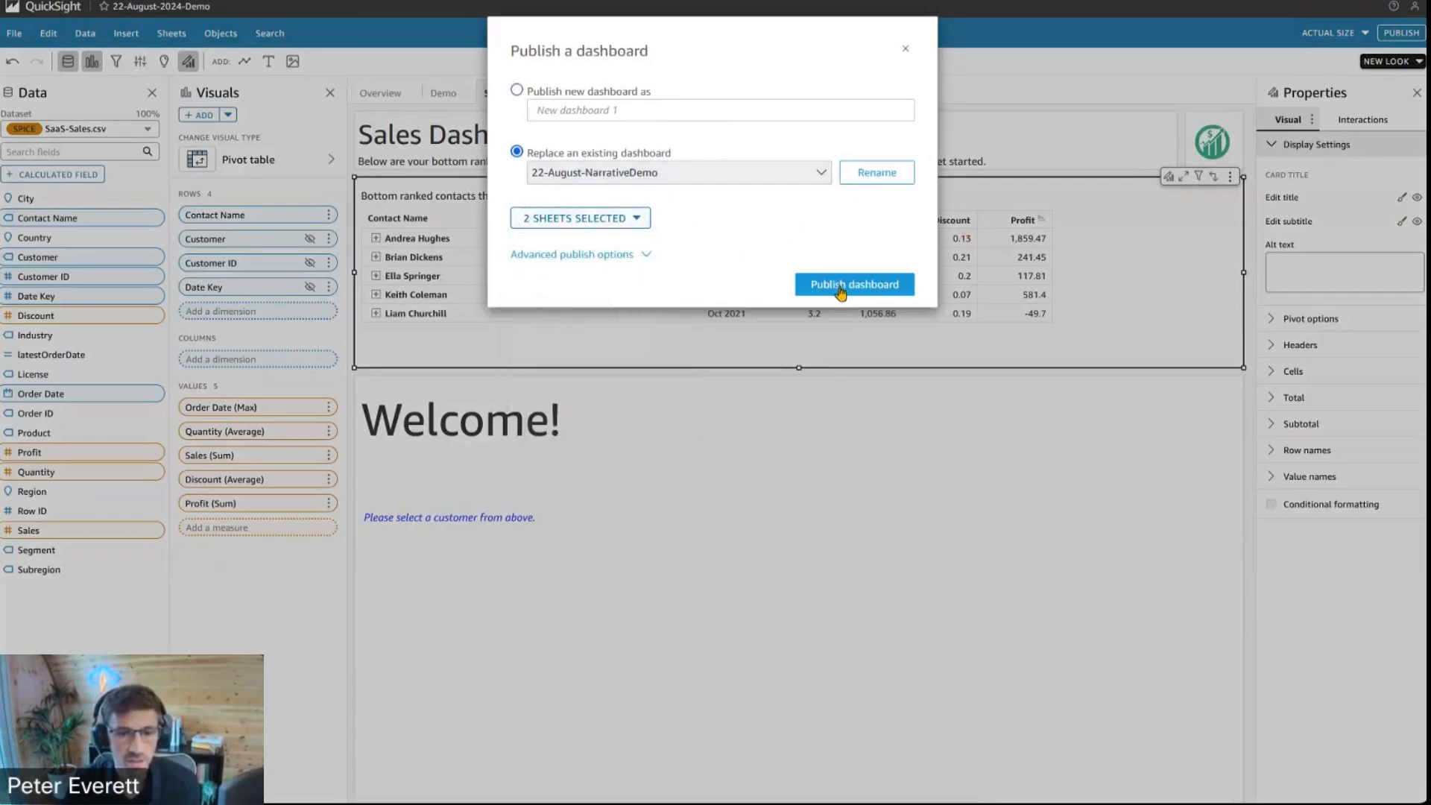
{"action": "left_click", "coordinate": [841, 284]}
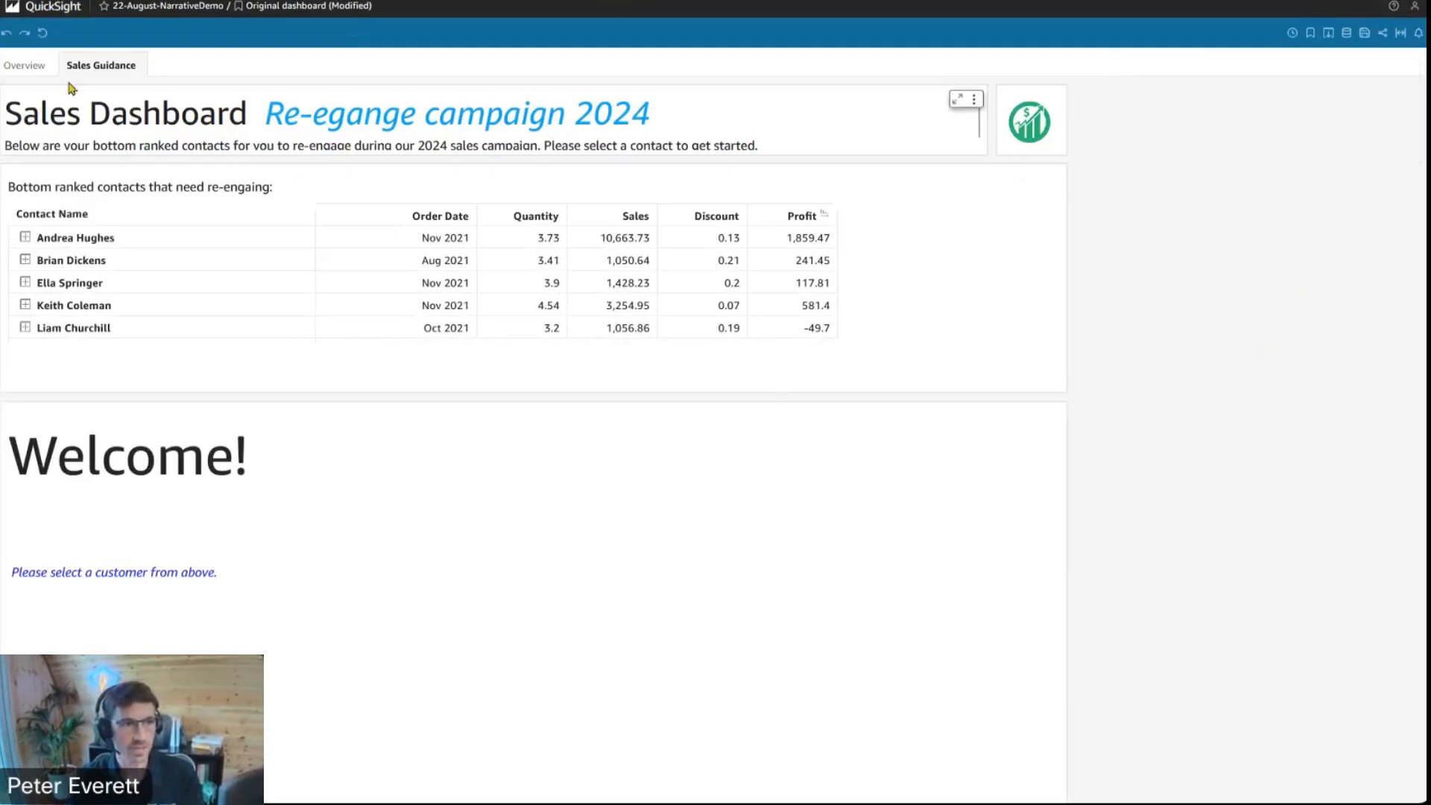
Look over the published Overview sheet, and return to the Sales Guidance sheet to examine its campaign heading
{"action": "left_click", "coordinate": [26, 64]}
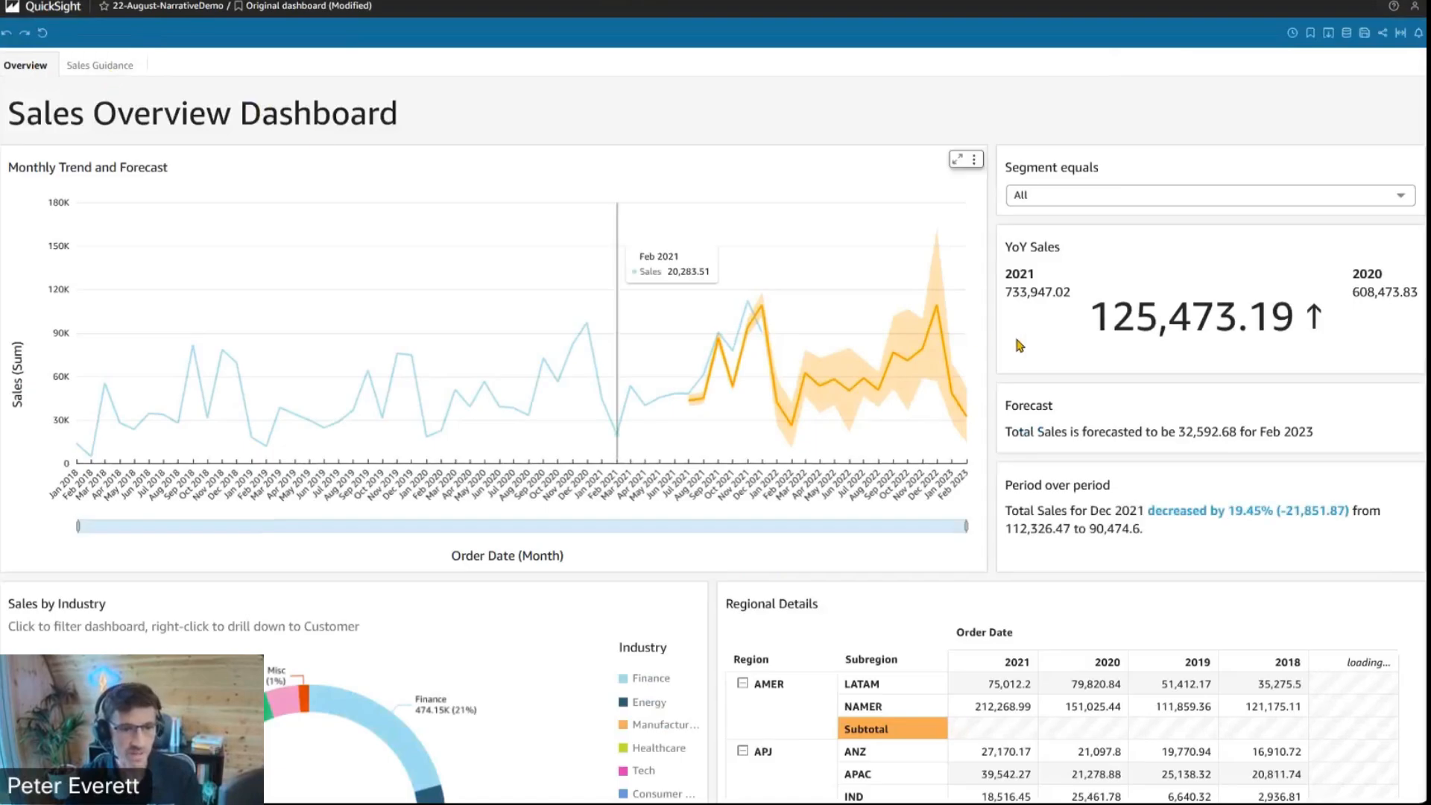
{"action": "left_click", "coordinate": [100, 65]}
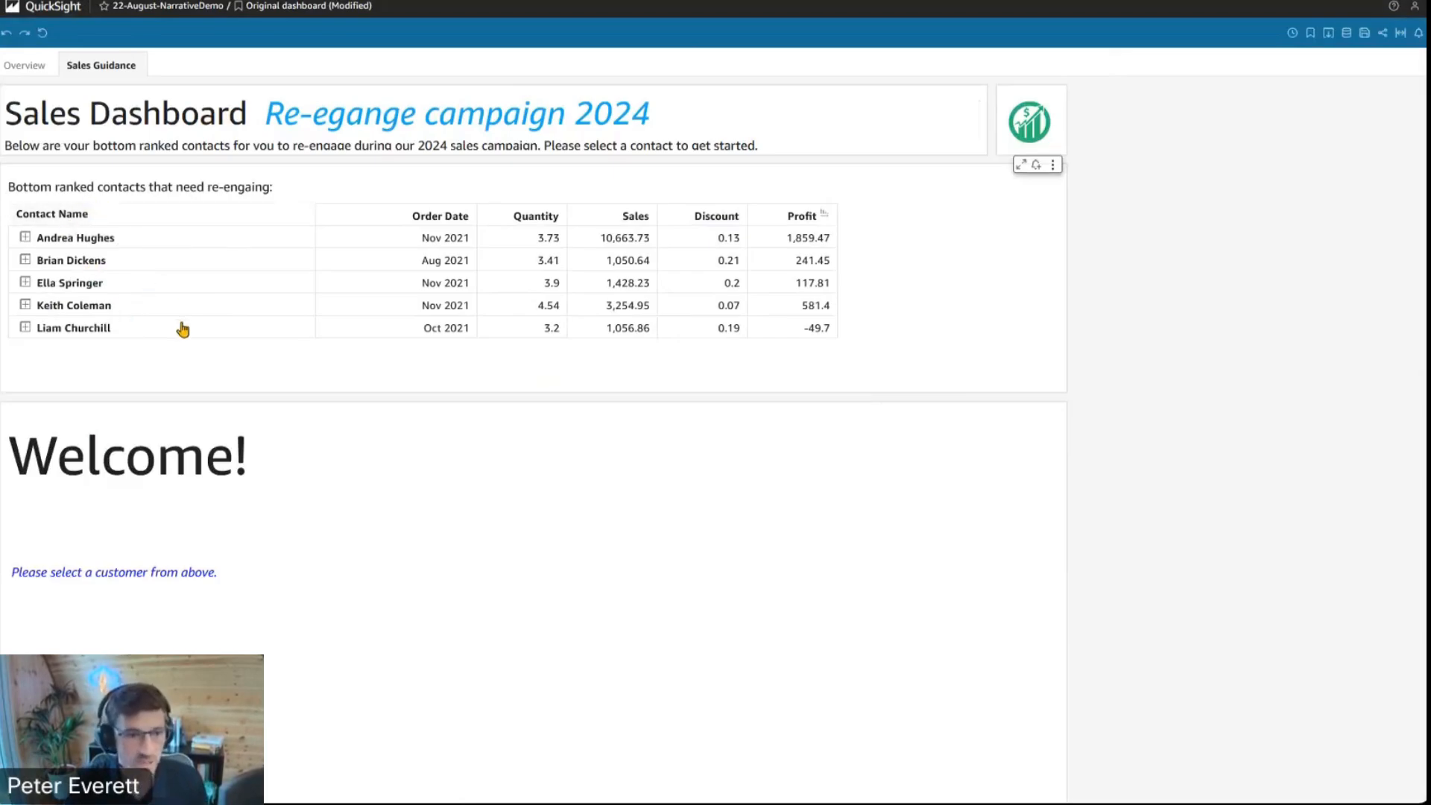
{"action": "left_click_drag", "start_coordinate": [266, 117], "coordinate": [547, 116]}
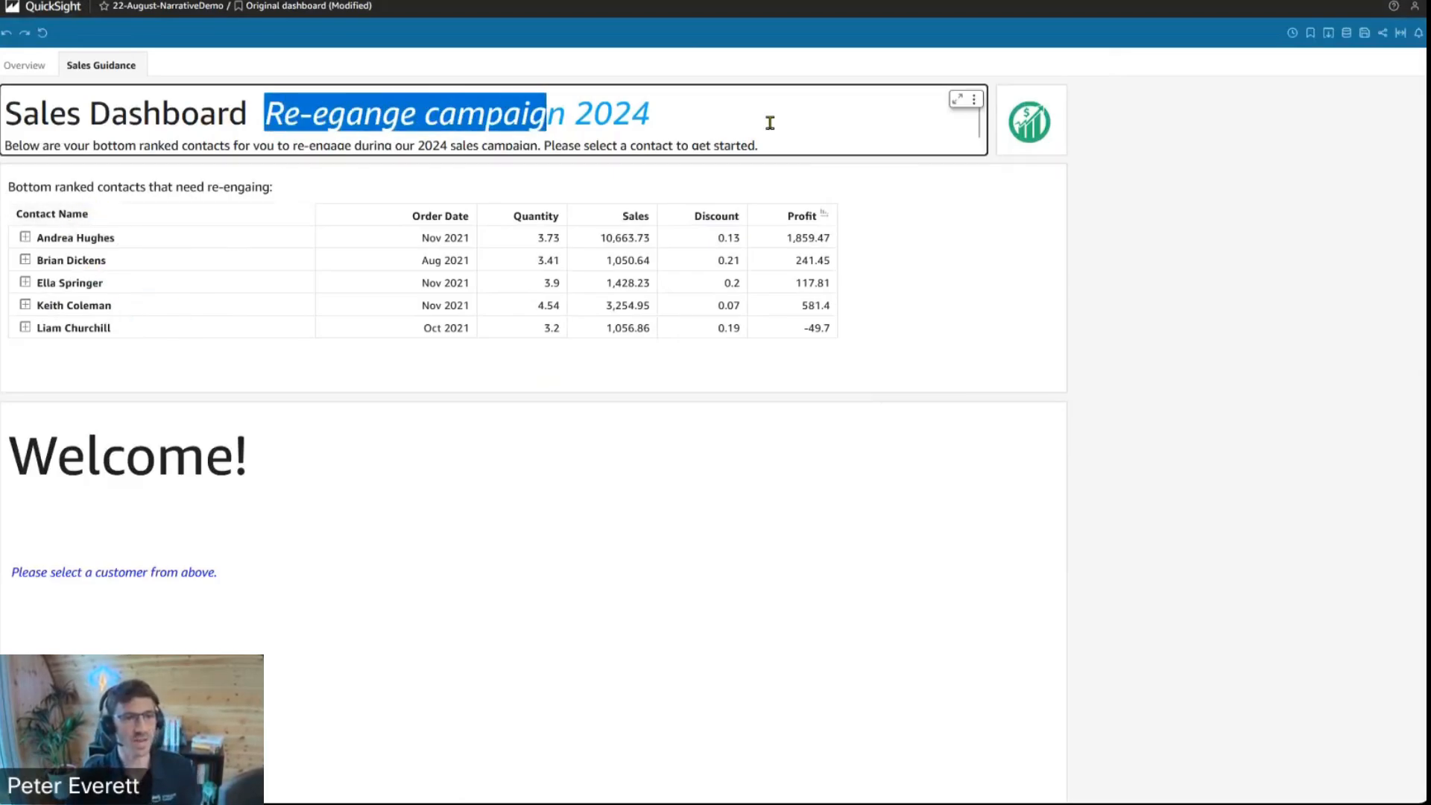
{"action": "left_click", "coordinate": [769, 120]}
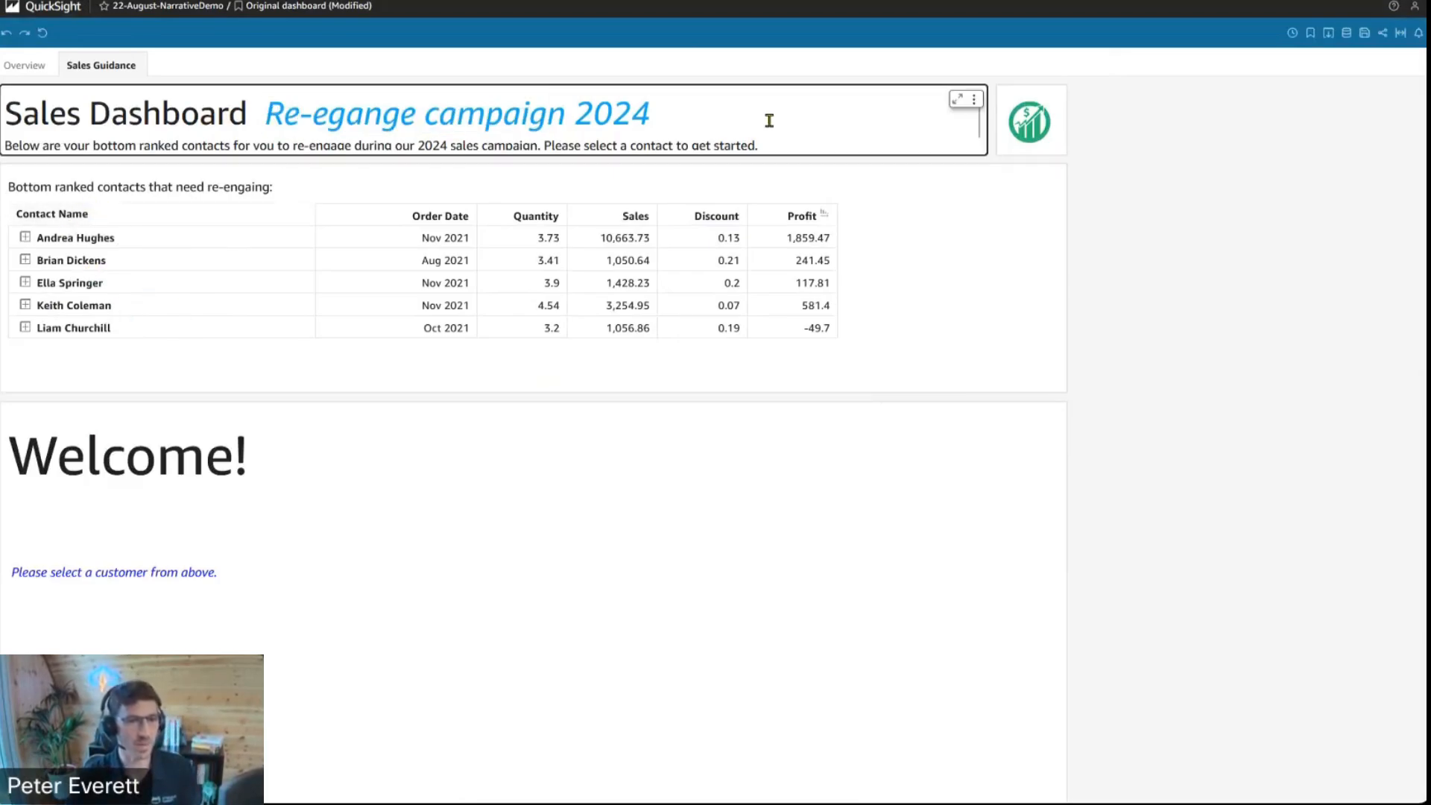
Select the second contact in the published dashboard to read its guidance, and compare it with the first contact's guidance
{"action": "left_click", "coordinate": [99, 262]}
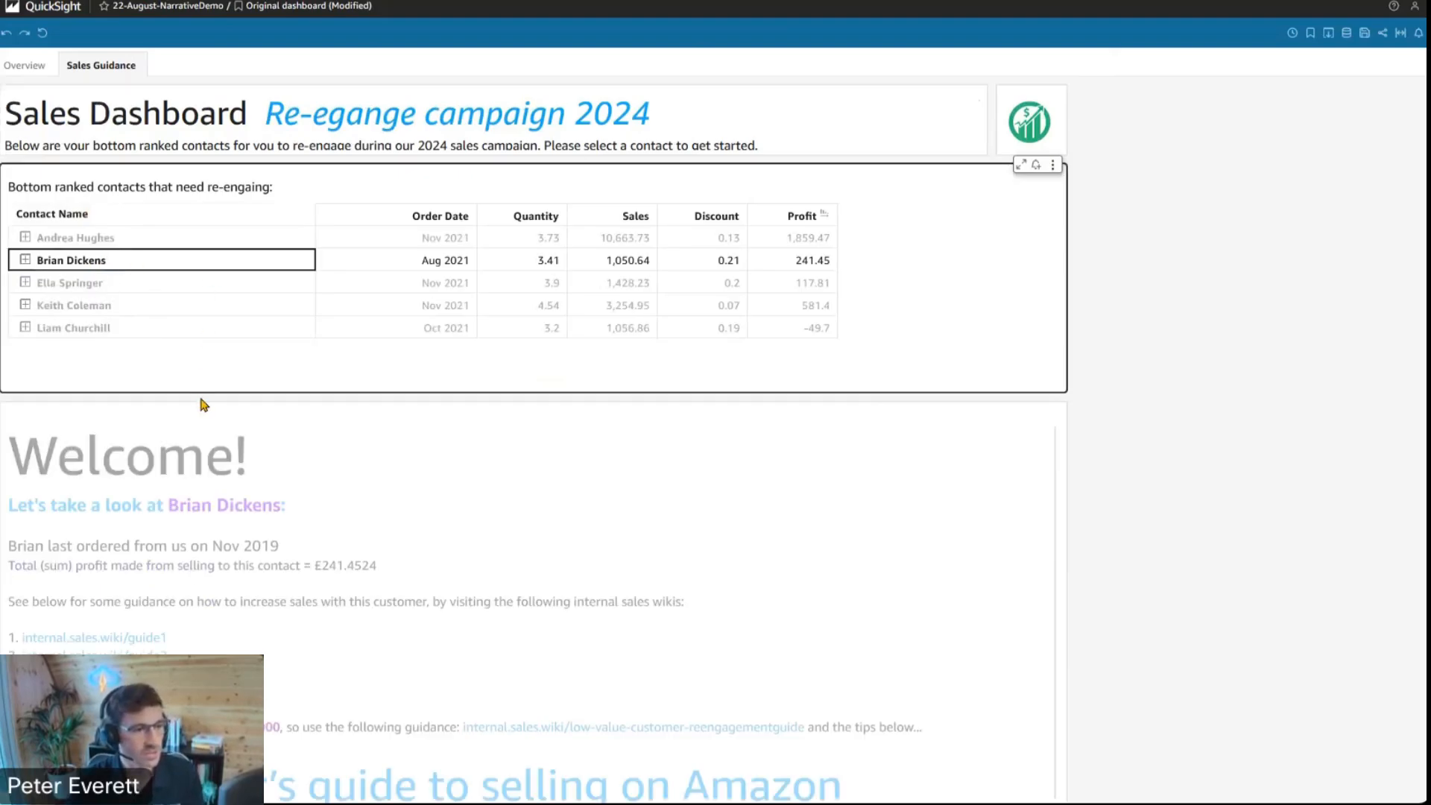
{"action": "scroll", "coordinate": [388, 546], "scroll_direction": "down", "scroll_amount": 2}
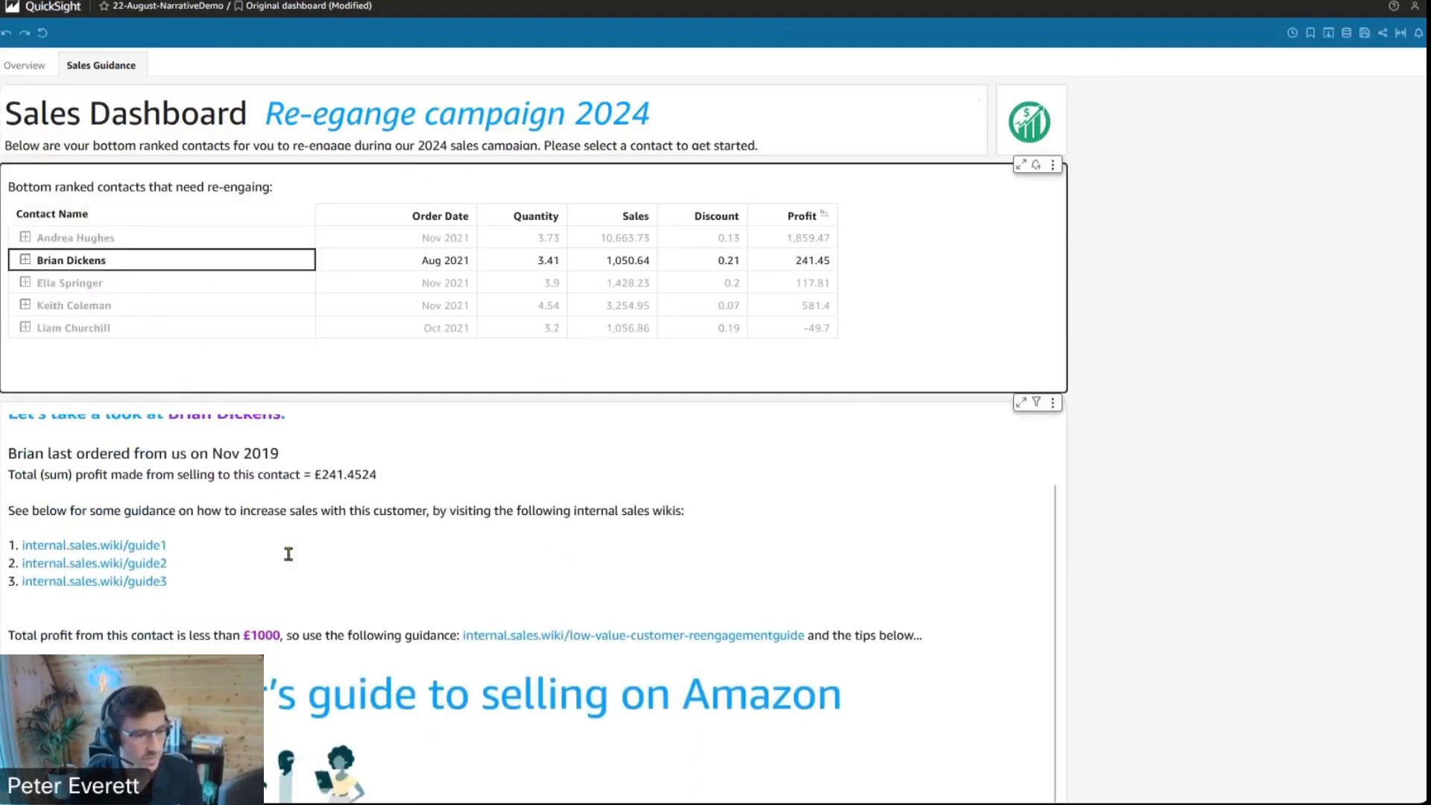
{"action": "scroll", "coordinate": [506, 599], "scroll_direction": "down", "scroll_amount": 2}
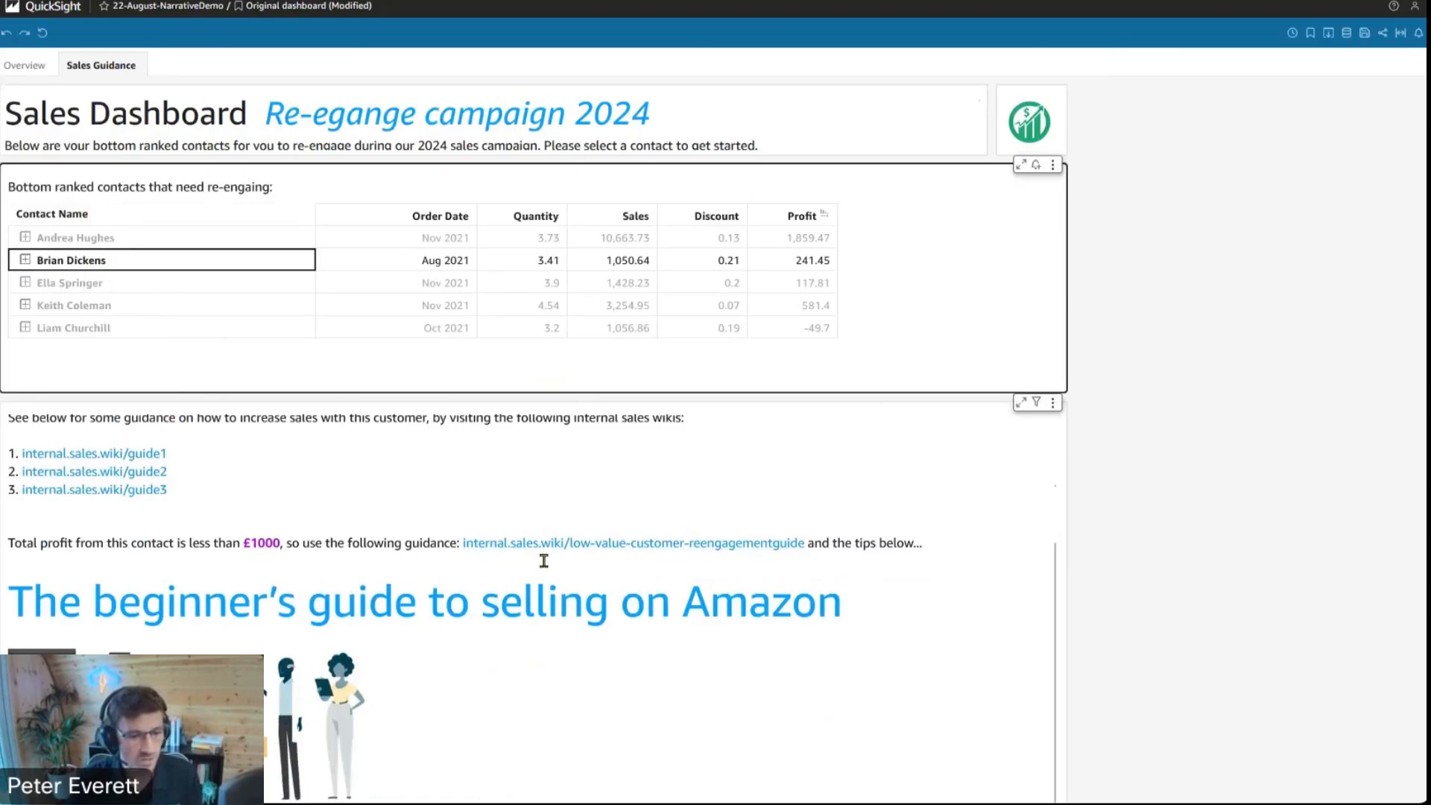
{"action": "left_click", "coordinate": [96, 237]}
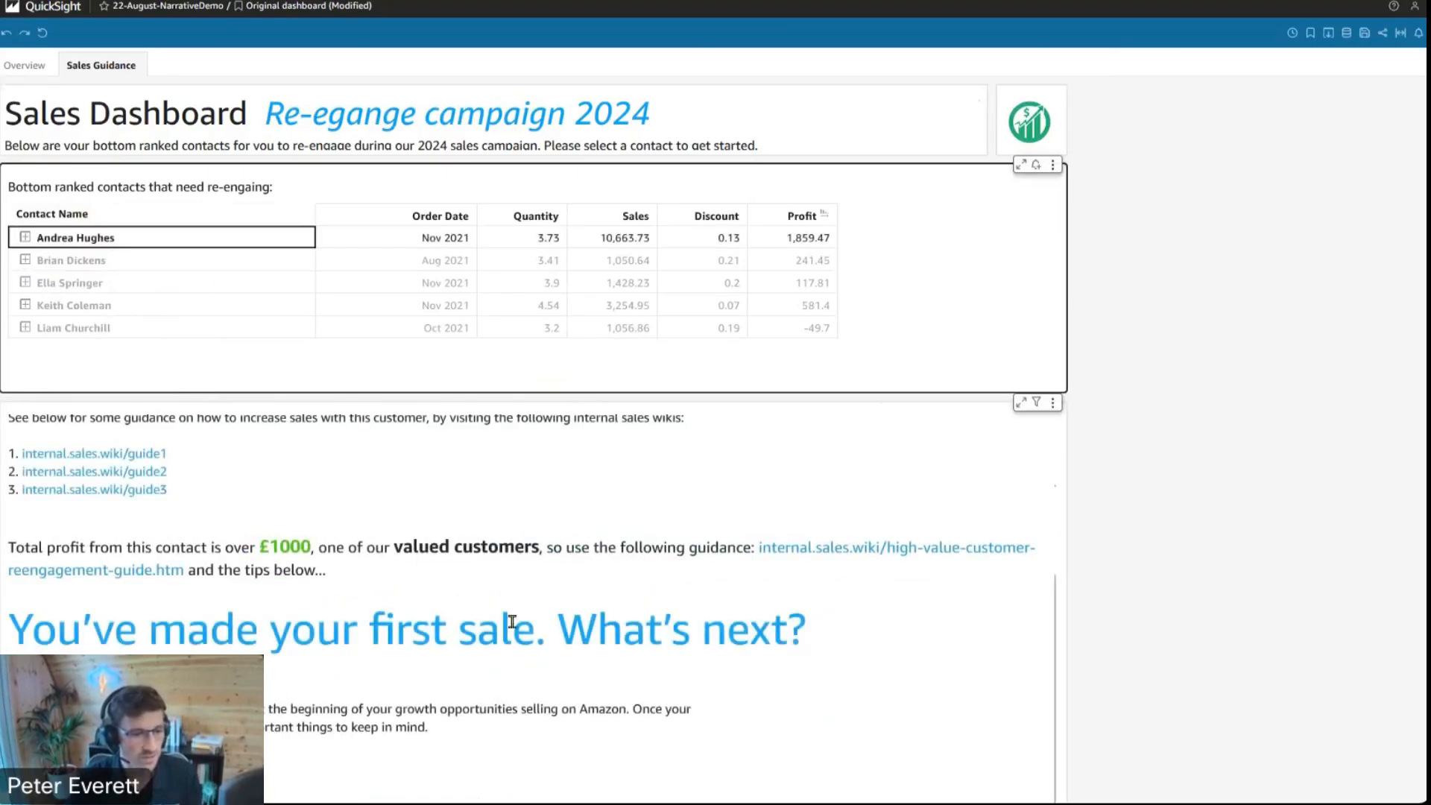
{"action": "scroll", "coordinate": [420, 603], "scroll_direction": "up", "scroll_amount": 2}
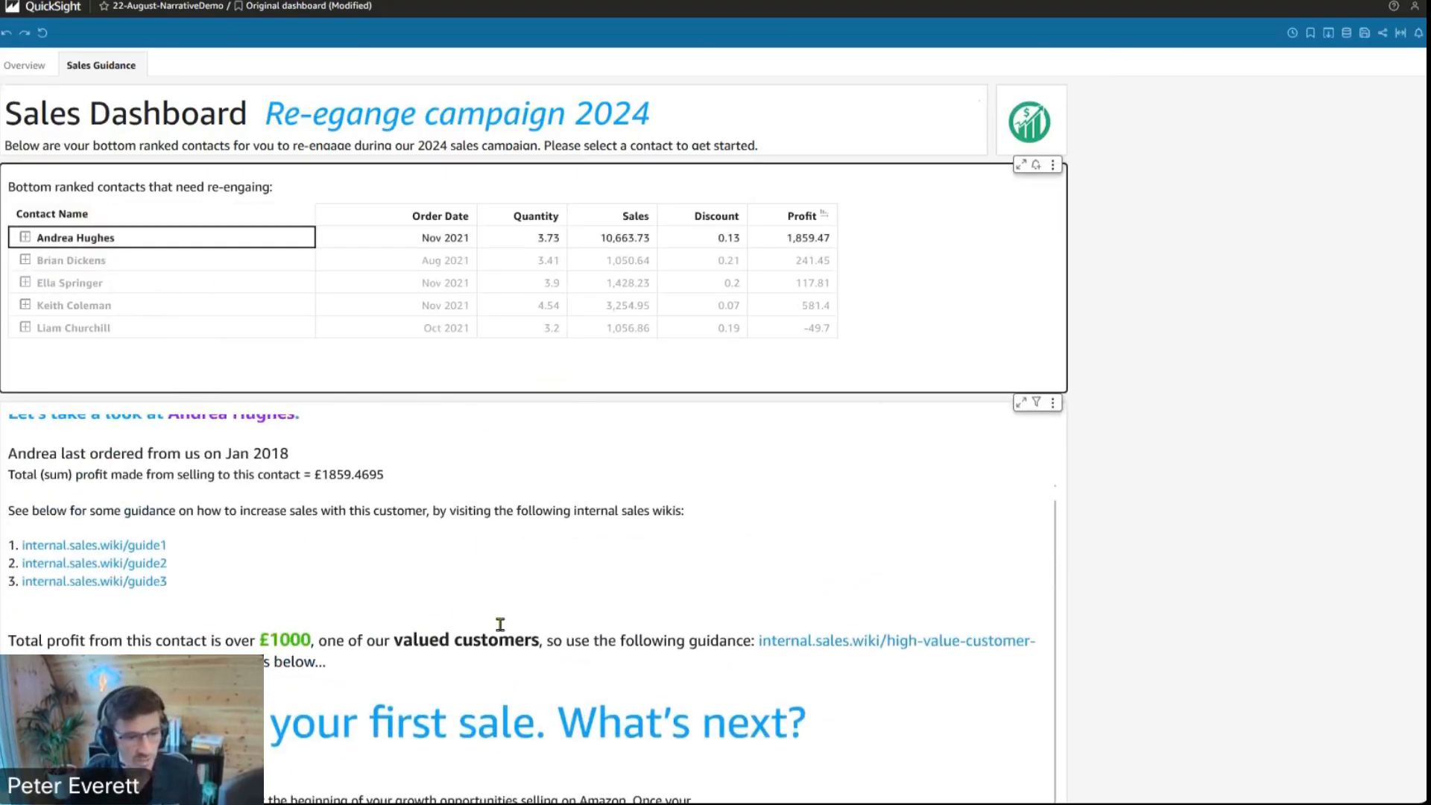
{"action": "scroll", "coordinate": [500, 624], "scroll_direction": "up", "scroll_amount": 2}
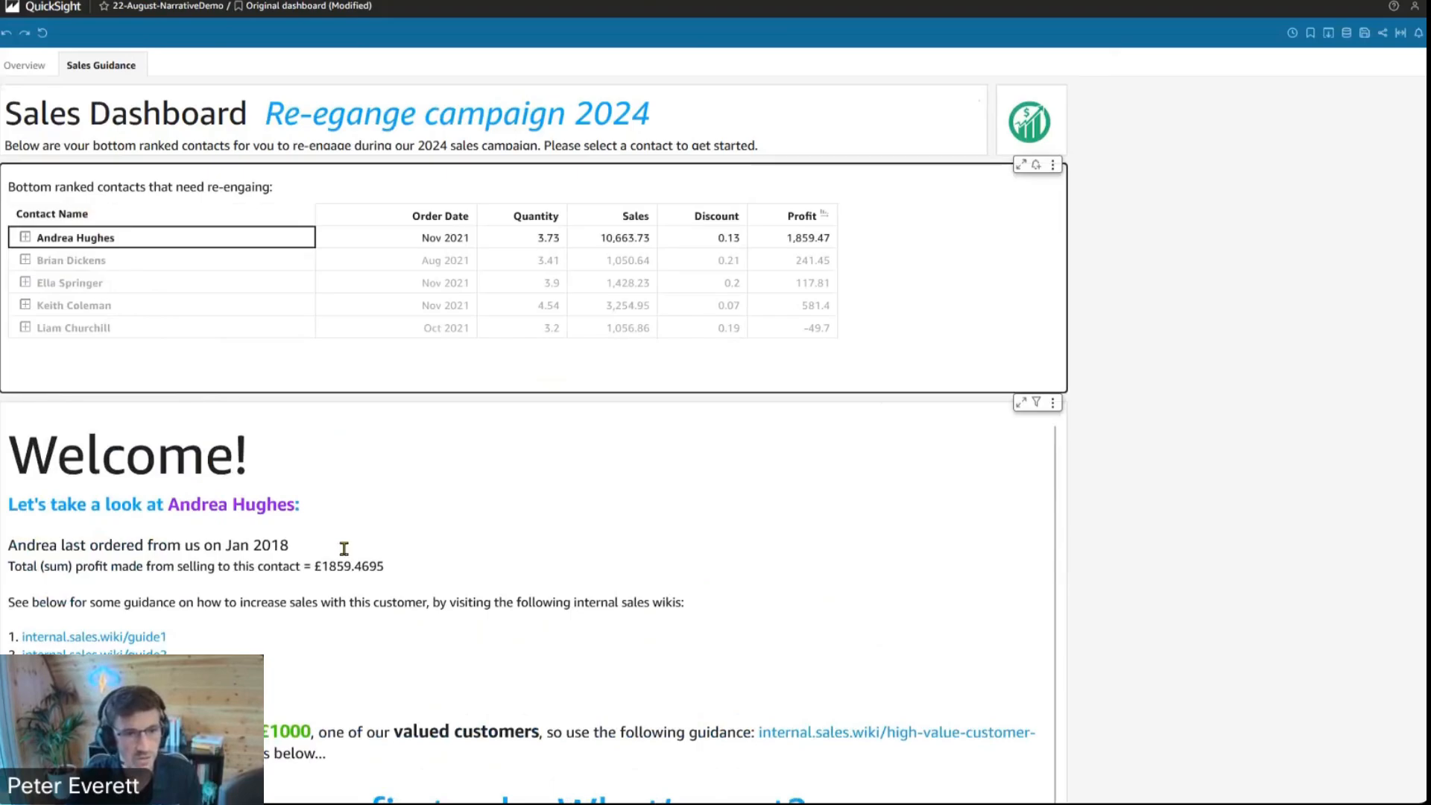
Switch between the first two contacts, and select the third contact to read through its re-engagement guidance
{"action": "left_click", "coordinate": [115, 262]}
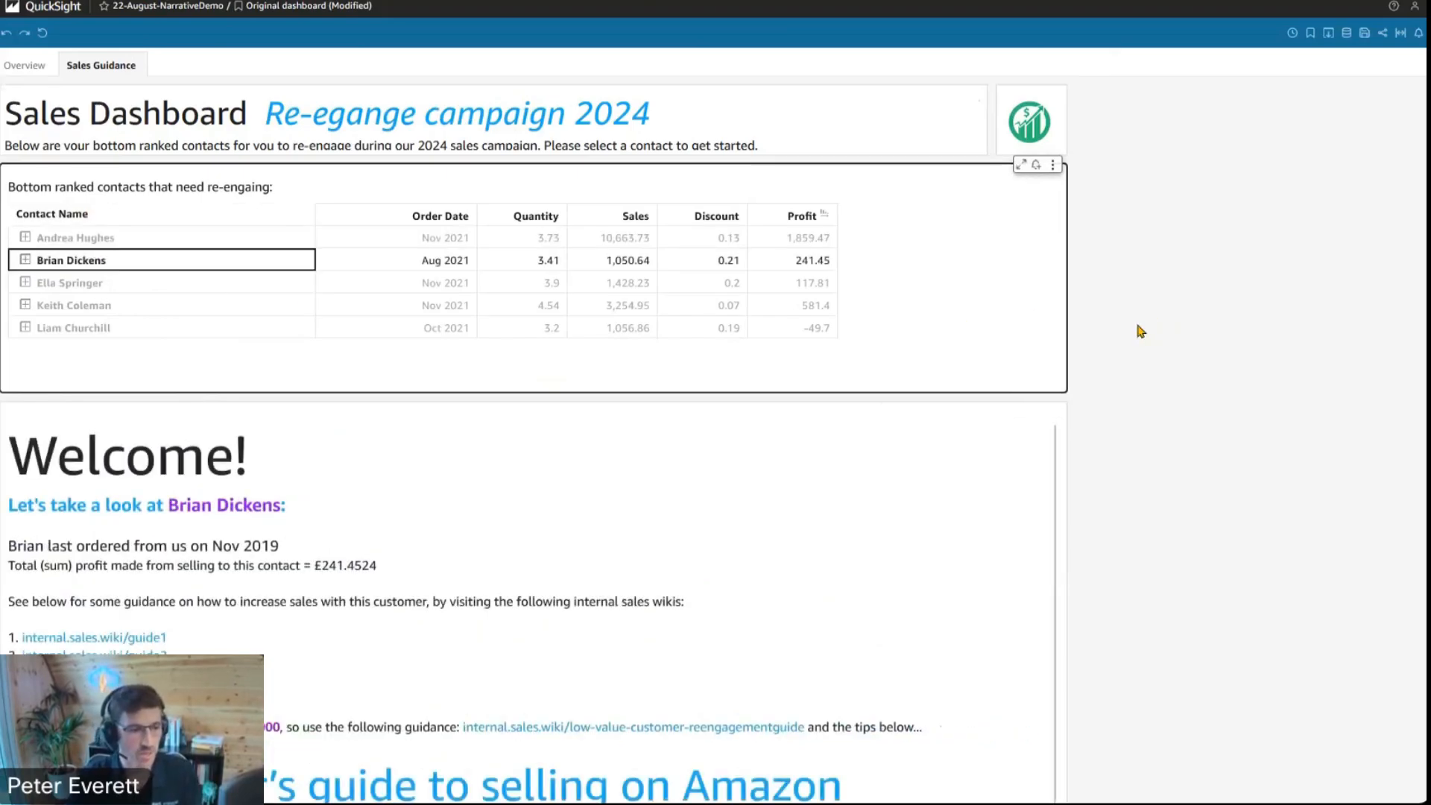
{"action": "left_click", "coordinate": [82, 243]}
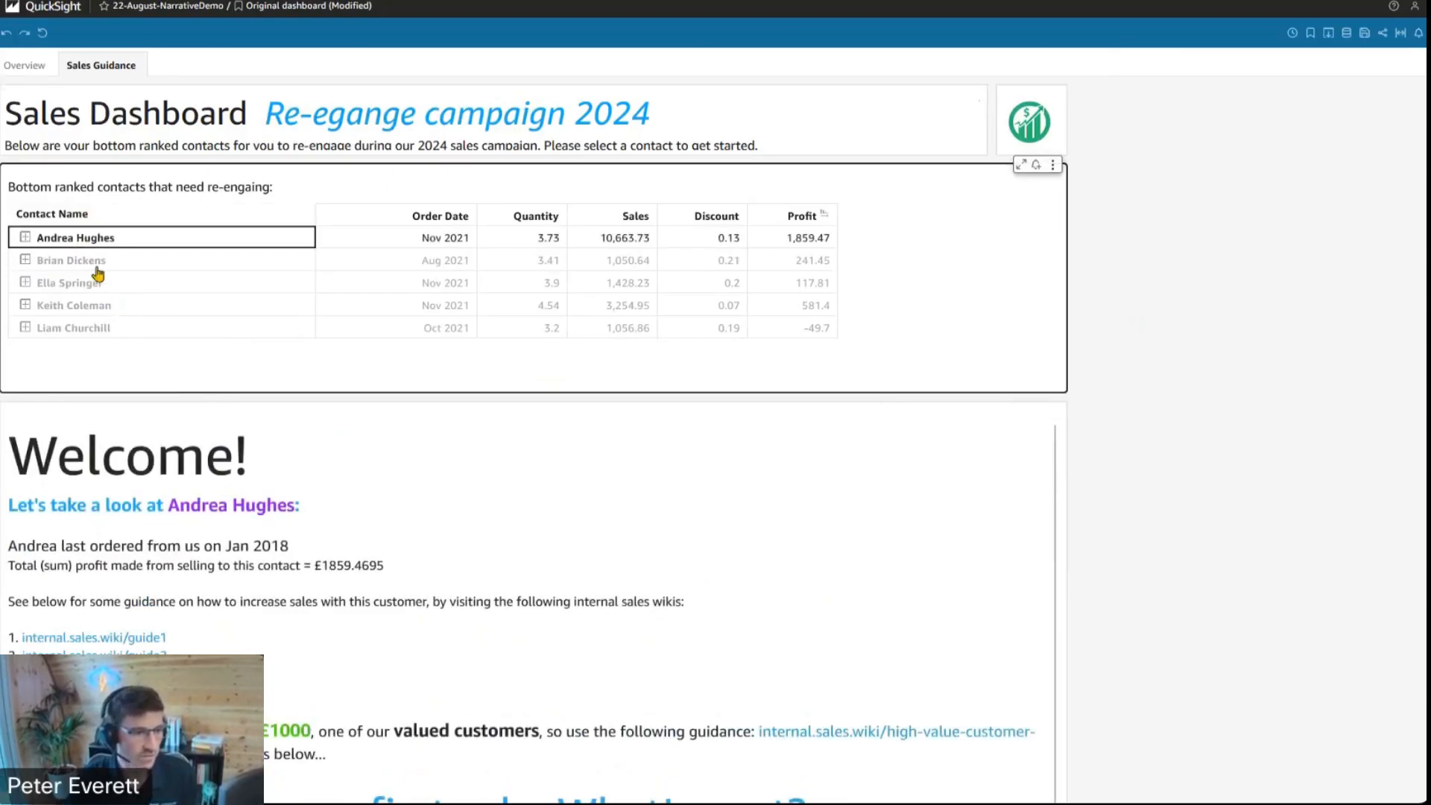
{"action": "left_click", "coordinate": [93, 270]}
{"action": "left_click", "coordinate": [90, 286]}
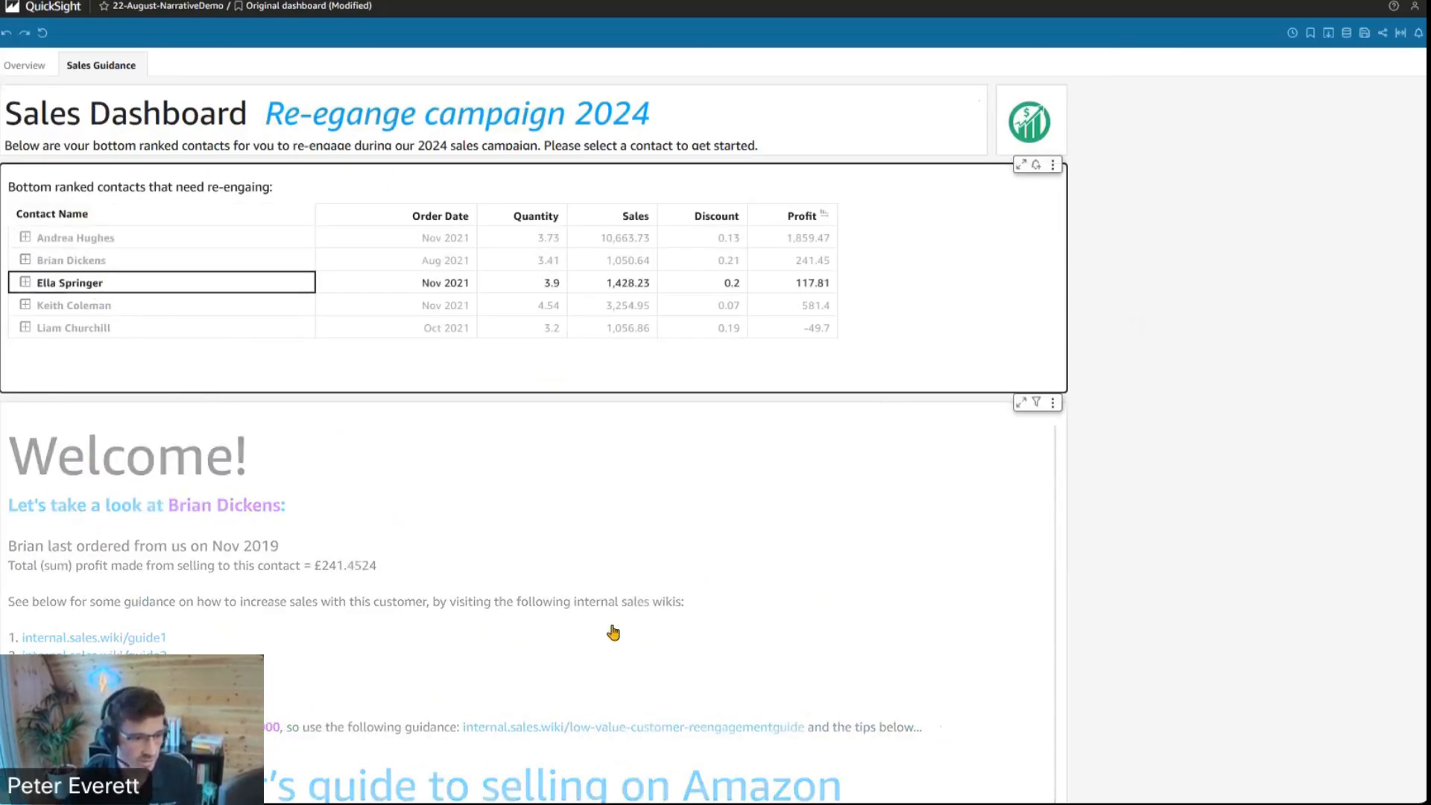
{"action": "scroll", "coordinate": [611, 626], "scroll_direction": "down", "scroll_amount": 5}
{"action": "scroll", "coordinate": [612, 625], "scroll_direction": "up", "scroll_amount": 1}
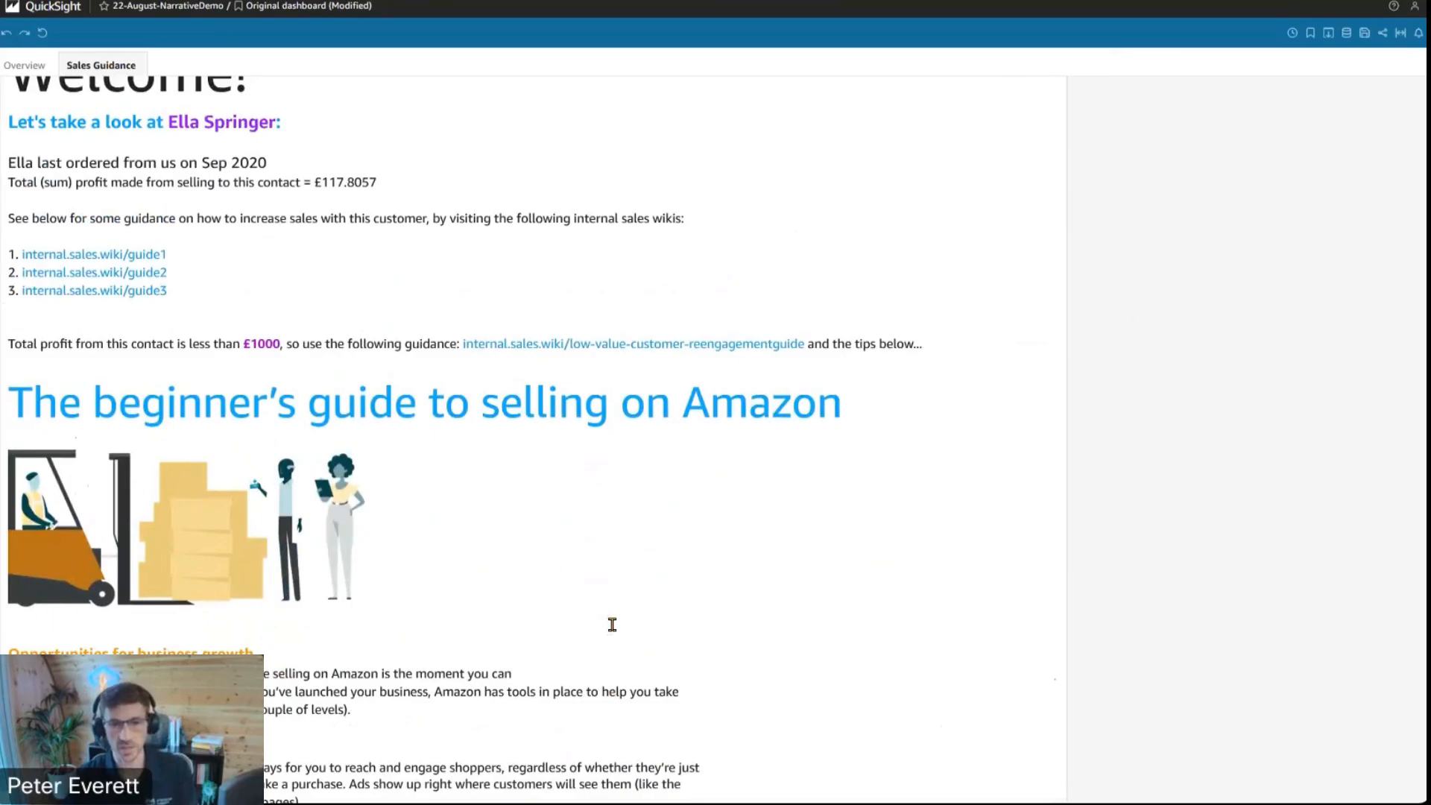
{"action": "scroll", "coordinate": [612, 625], "scroll_direction": "up", "scroll_amount": 3}
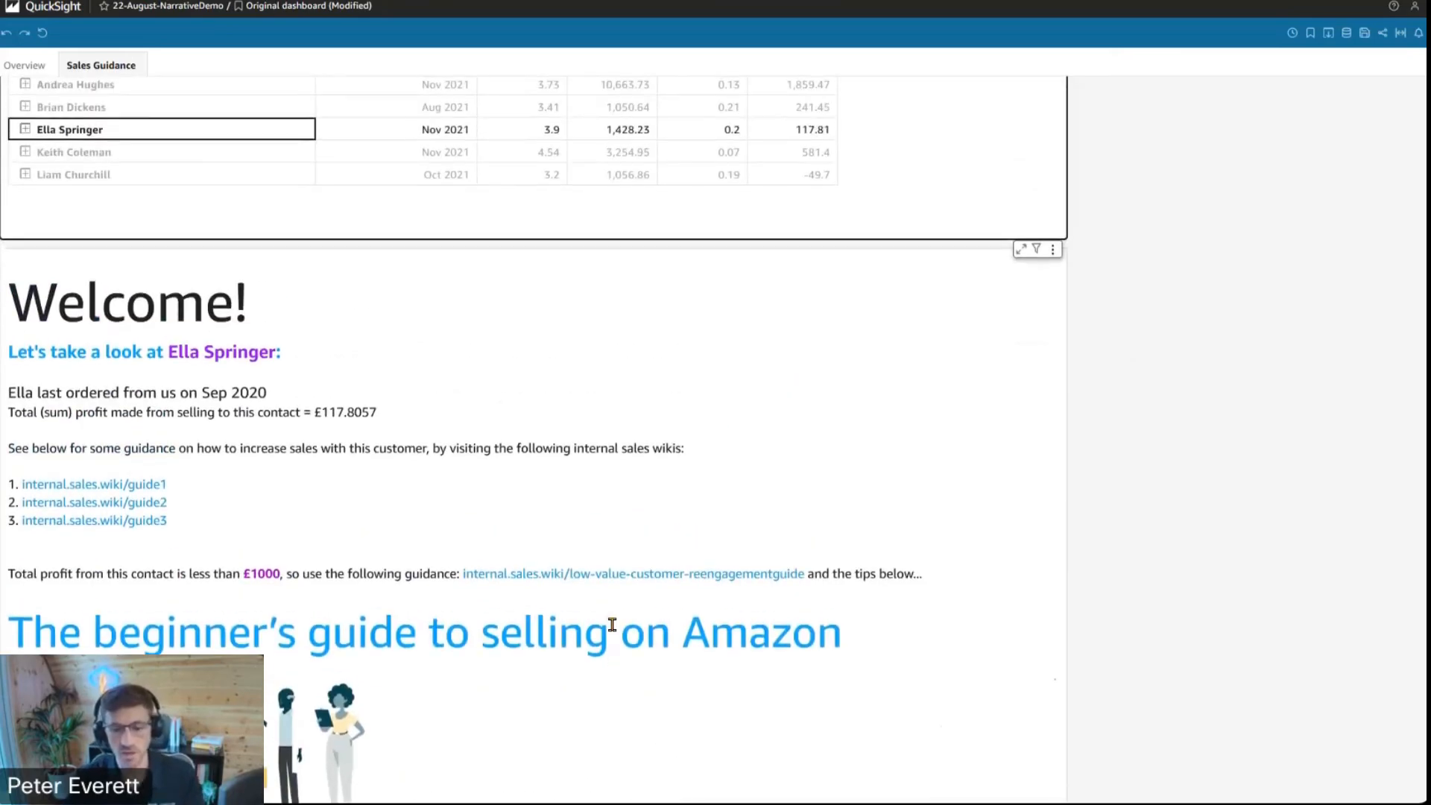